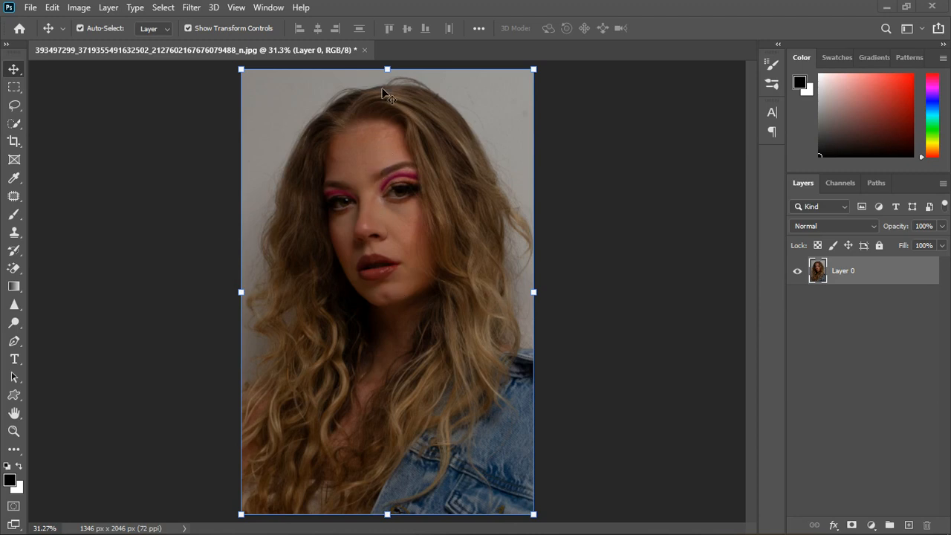
{"action": "scroll", "coordinate": [387, 79], "scroll_direction": "up", "scroll_amount": 2}
{"action": "scroll", "coordinate": [389, 79], "scroll_direction": "up", "scroll_amount": 2}
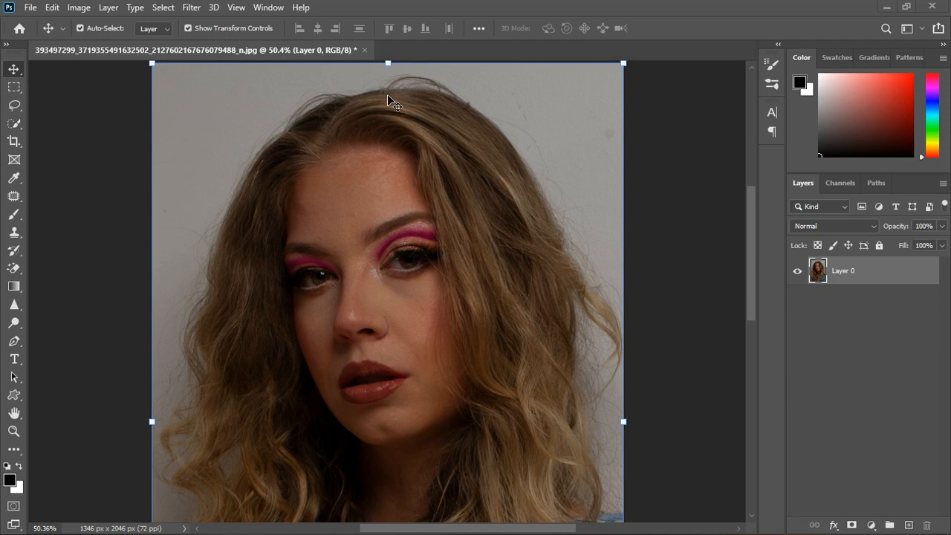
{"action": "scroll", "coordinate": [388, 95], "scroll_direction": "down", "scroll_amount": 2}
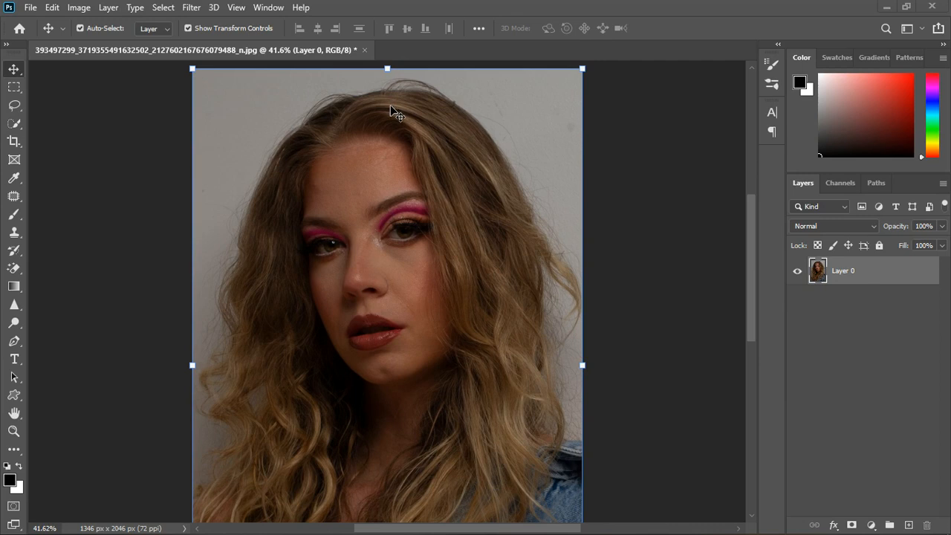
{"action": "scroll", "coordinate": [389, 107], "scroll_direction": "down", "scroll_amount": 3}
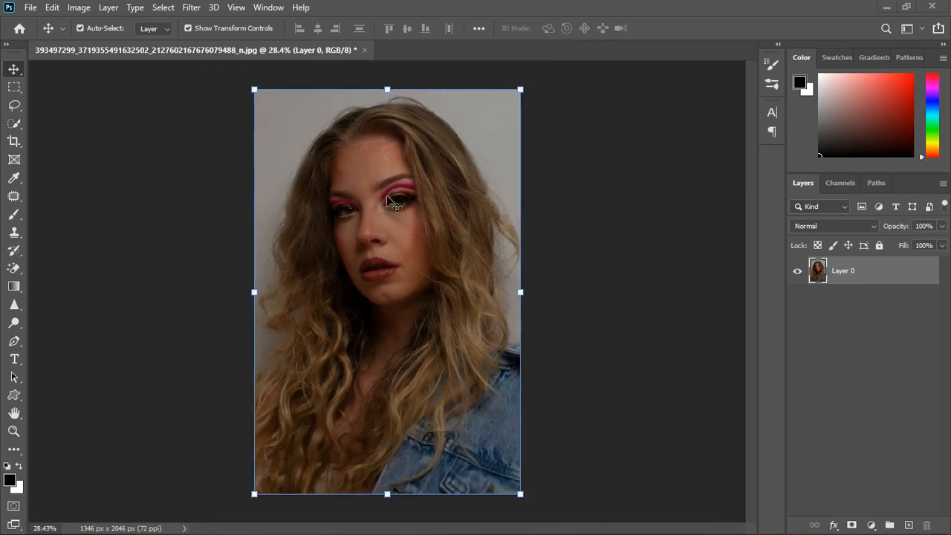
{"action": "scroll", "coordinate": [384, 202], "scroll_direction": "up", "scroll_amount": 3}
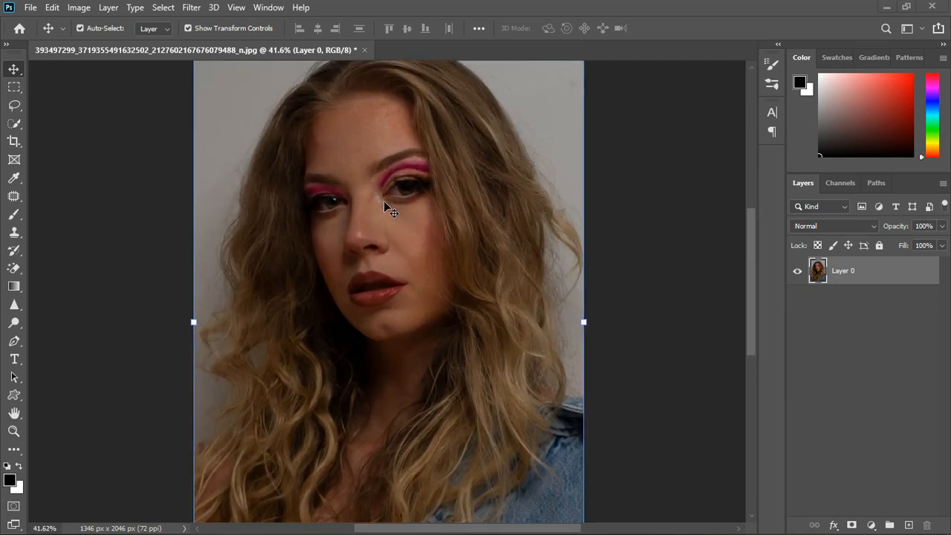
{"action": "scroll", "coordinate": [384, 202], "scroll_direction": "up", "scroll_amount": 1}
{"action": "scroll", "coordinate": [385, 203], "scroll_direction": "down", "scroll_amount": 1}
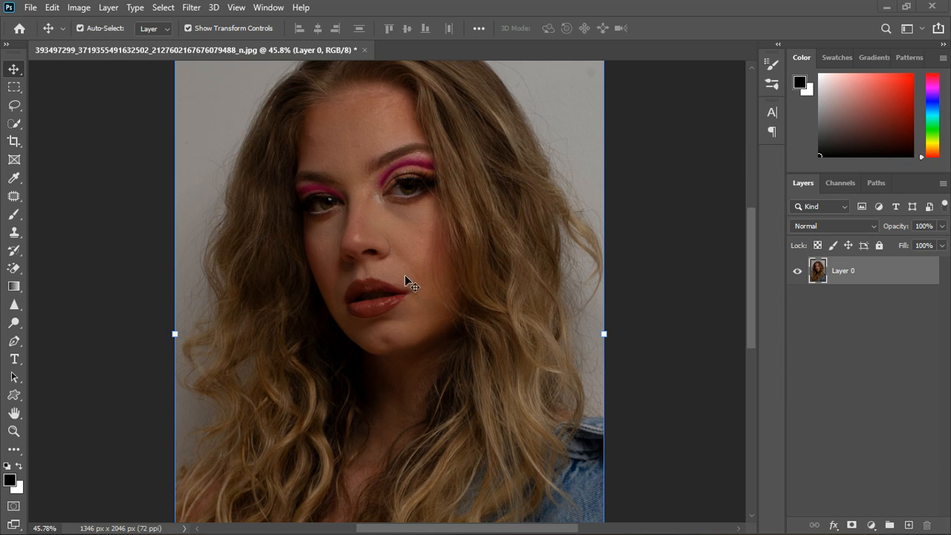
- Add a Hue/Saturation adjustment layer above the photo and shift its hue to +180
{"action": "left_click", "coordinate": [872, 524]}
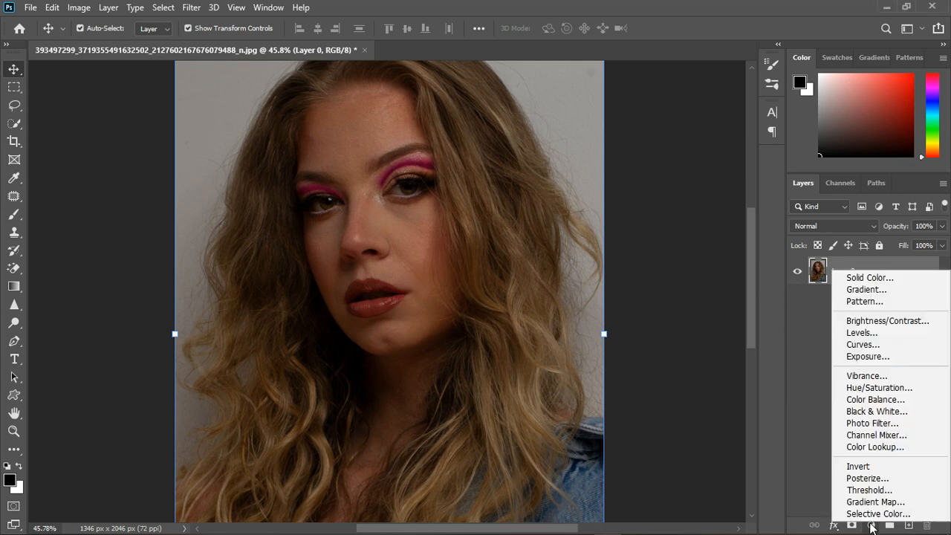
{"action": "left_click", "coordinate": [863, 388]}
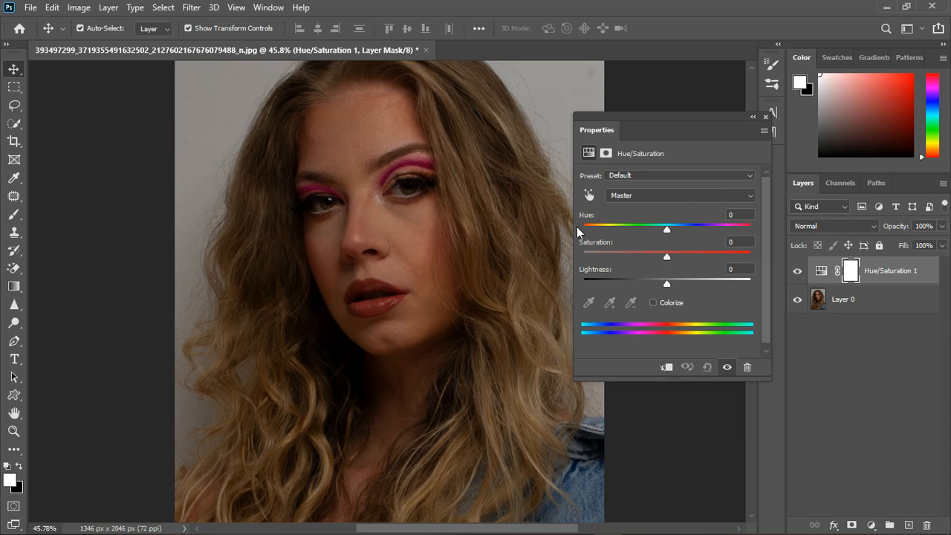
{"action": "left_click_drag", "start_coordinate": [670, 229], "coordinate": [770, 224]}
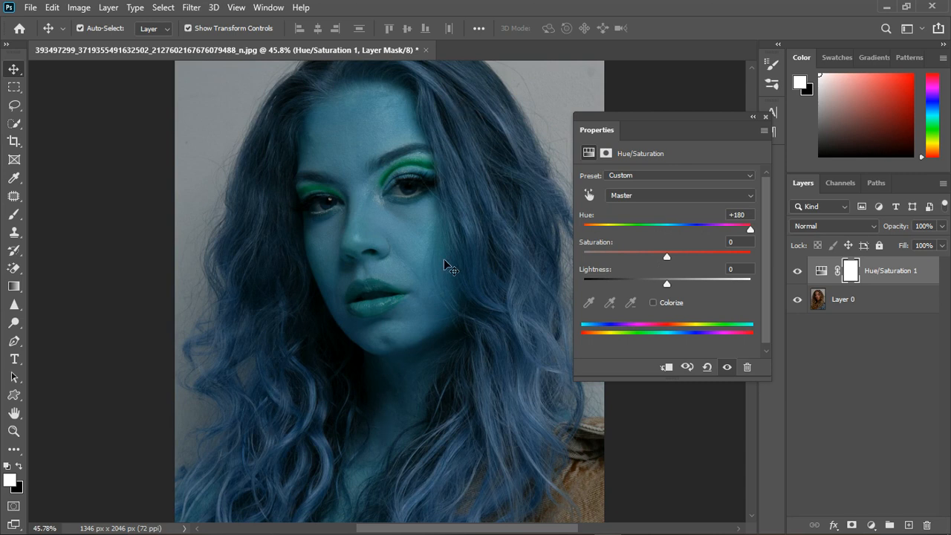
{"action": "scroll", "coordinate": [446, 265], "scroll_direction": "down", "scroll_amount": 2}
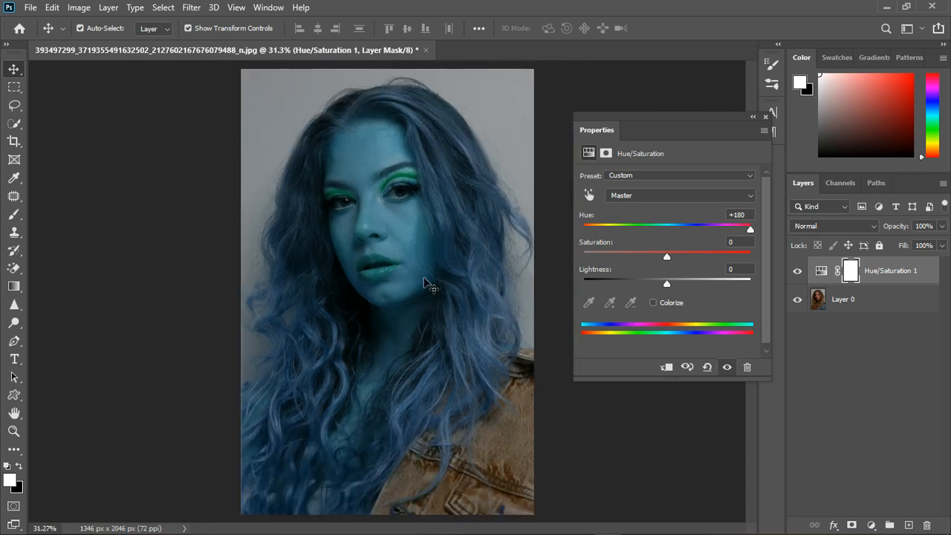
{"action": "left_click", "coordinate": [765, 117]}
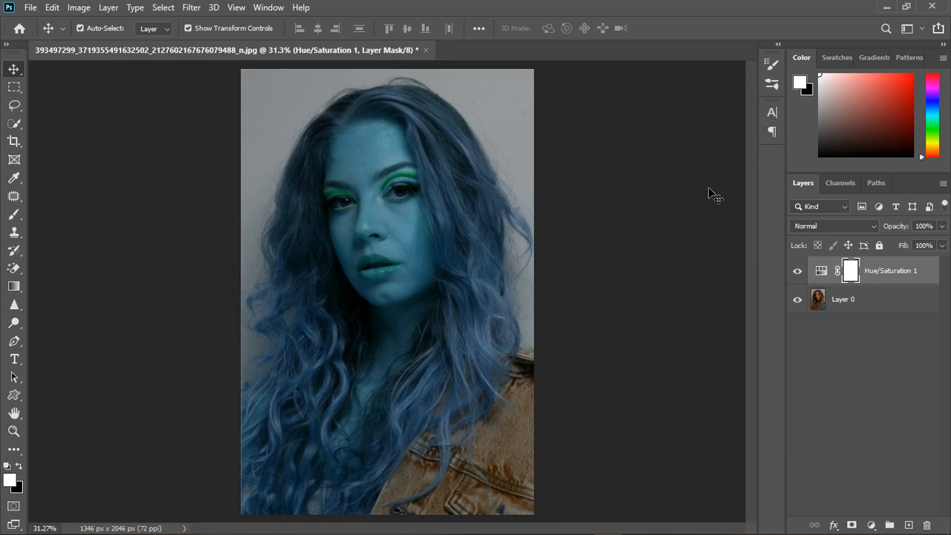
- Hide the Hue/Saturation adjustment layer to compare with the original photo, and delete it
{"action": "left_click", "coordinate": [801, 272]}
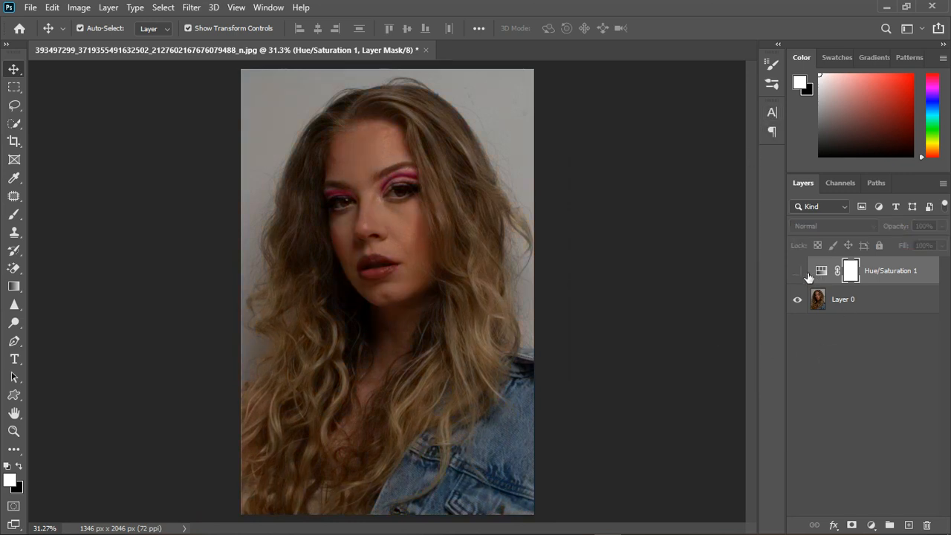
{"action": "scroll", "coordinate": [417, 221], "scroll_direction": "up", "scroll_amount": 3}
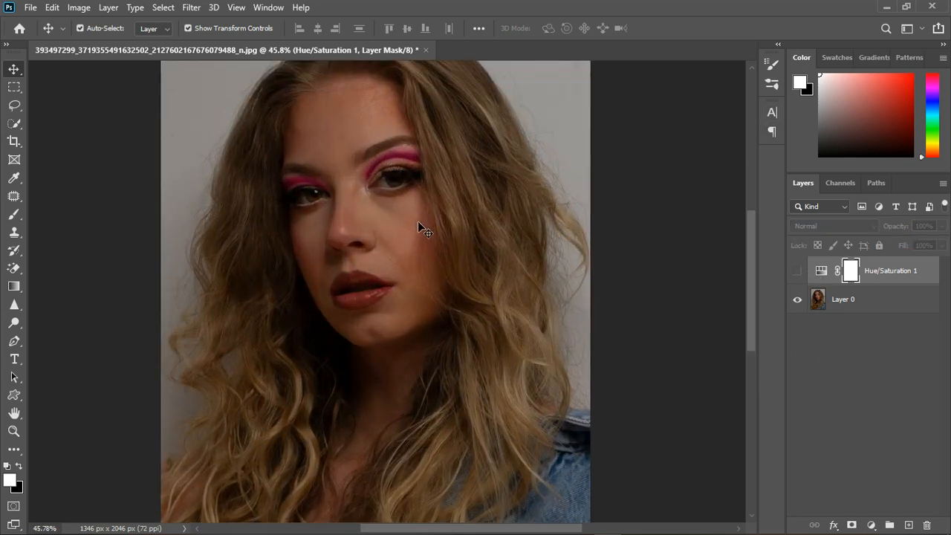
{"action": "left_click", "coordinate": [895, 284]}
{"action": "key", "text": "Delete"}
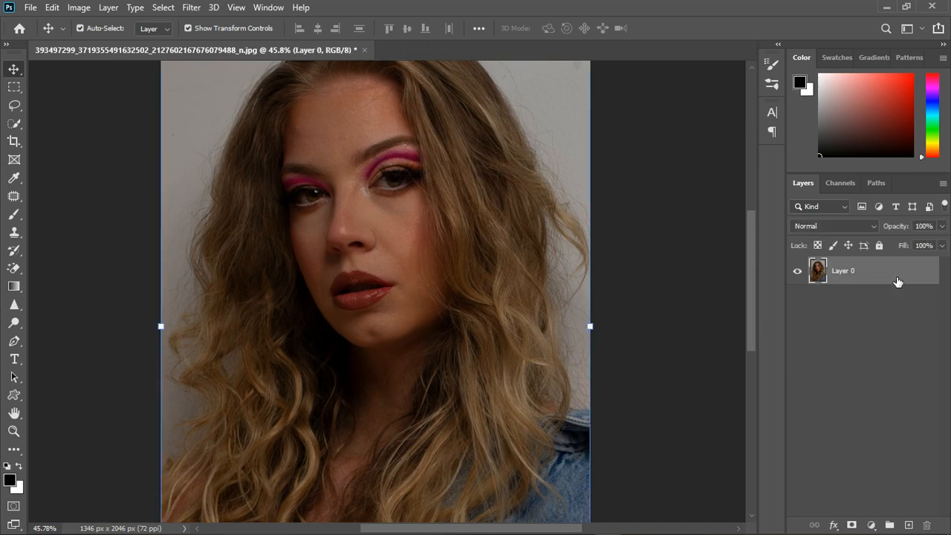
- Add a black Solid Color fill layer above the photo and hide it
{"action": "left_click", "coordinate": [871, 525]}
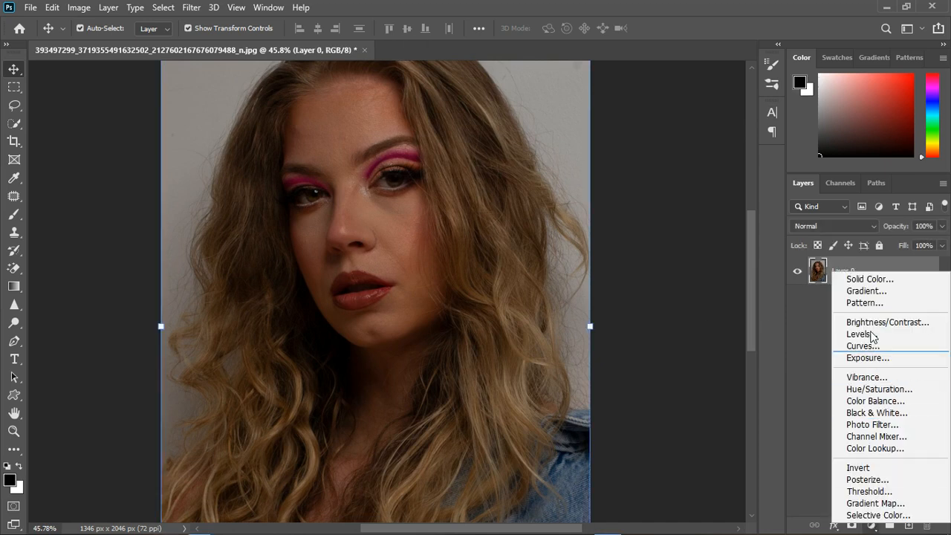
{"action": "left_click", "coordinate": [871, 280]}
{"action": "left_click", "coordinate": [868, 255]}
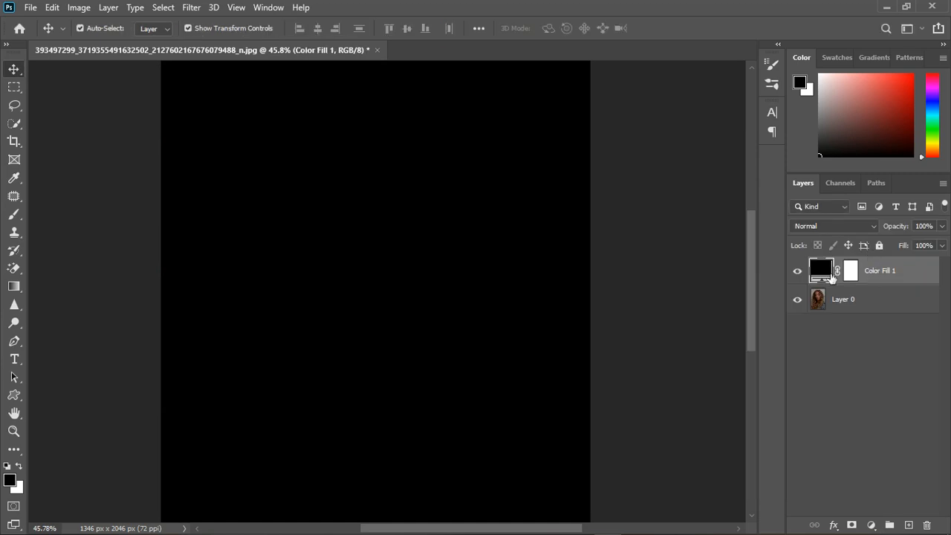
{"action": "left_click", "coordinate": [798, 271]}
- Change the hidden fill layer's colour to #4d3c35, sampled from the skin just under the eye in the photo
{"action": "double_click", "coordinate": [829, 272]}
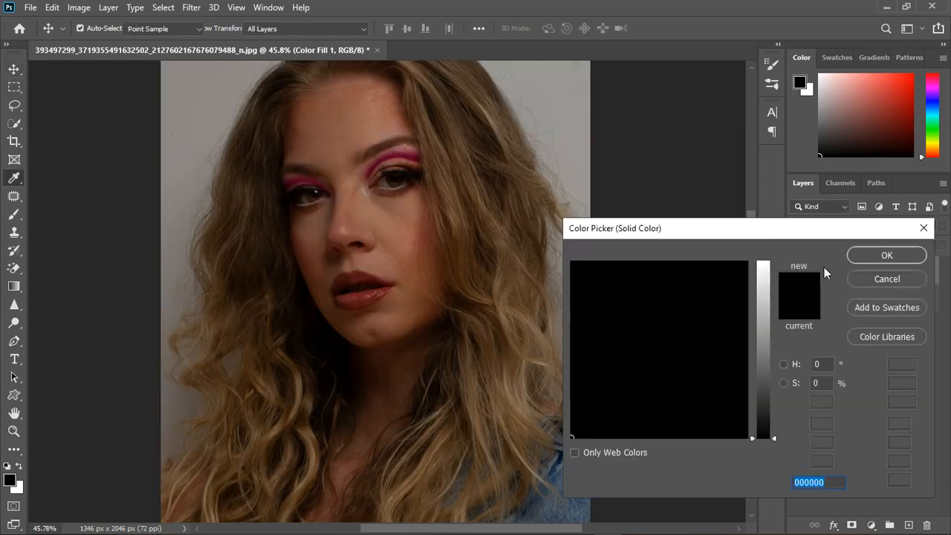
{"action": "left_click", "coordinate": [394, 190]}
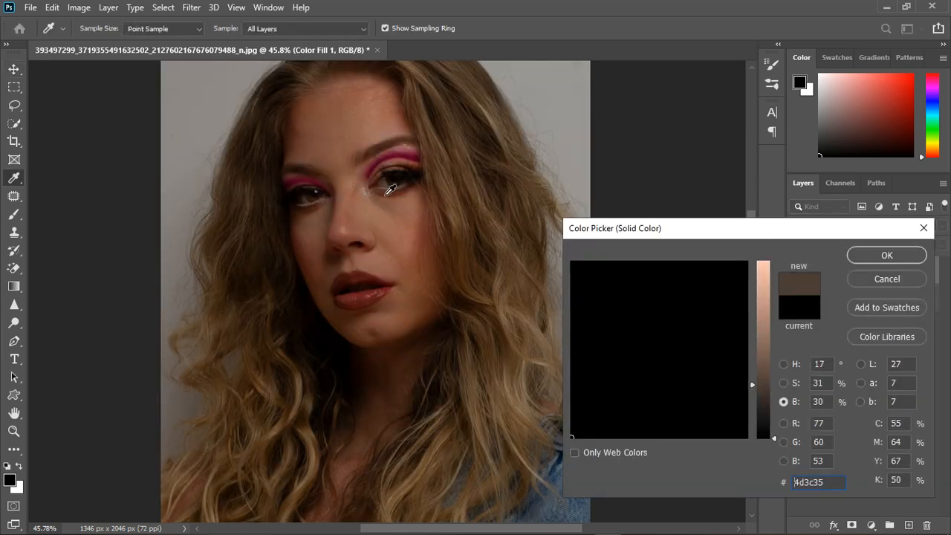
{"action": "left_click", "coordinate": [887, 255]}
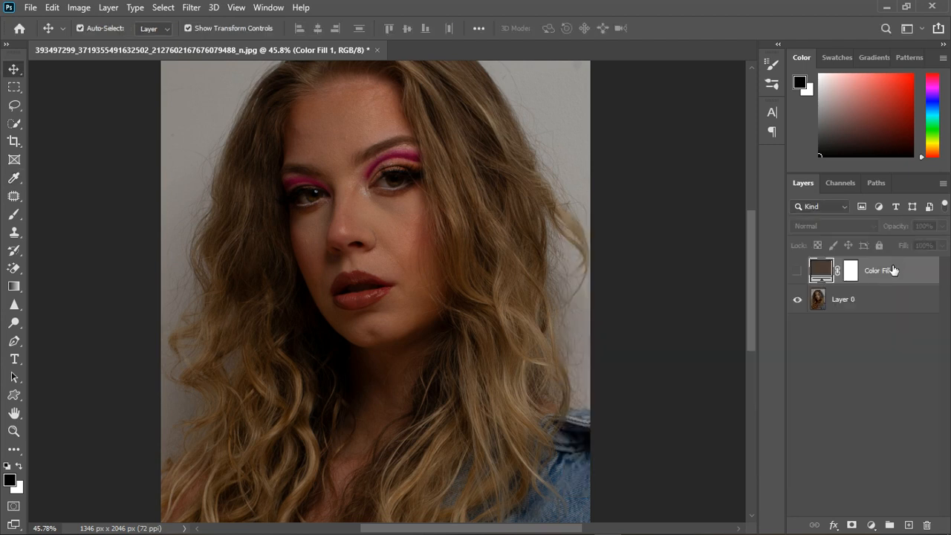
{"action": "left_click", "coordinate": [191, 8]}
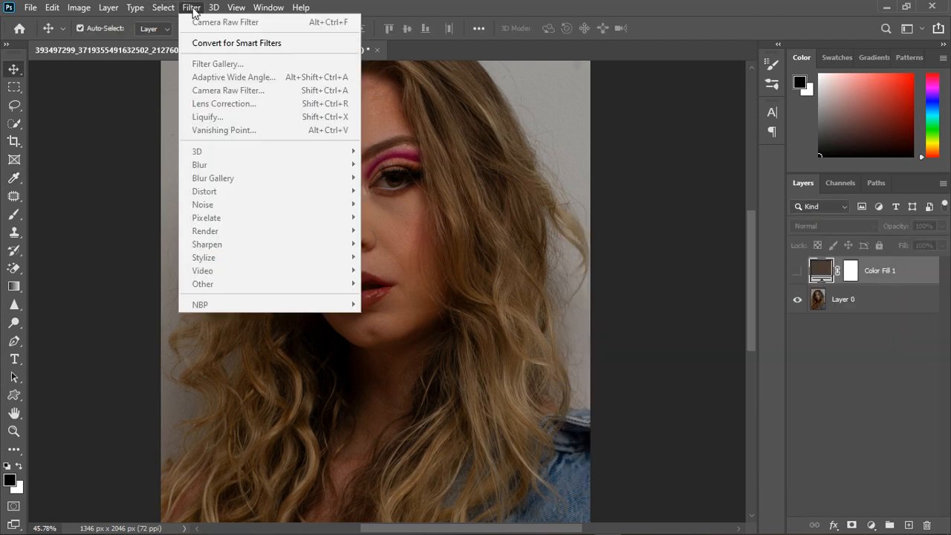
{"action": "left_click", "coordinate": [192, 8]}
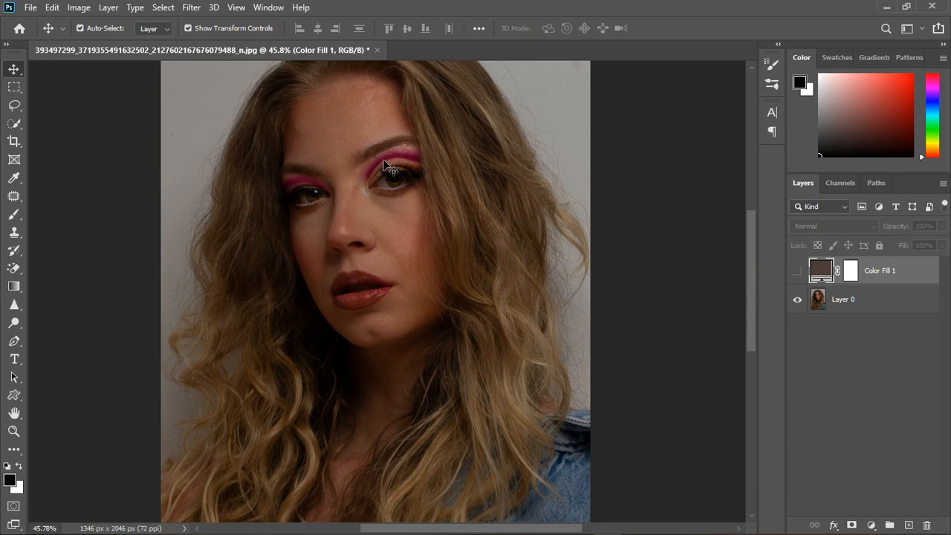
{"action": "scroll", "coordinate": [390, 167], "scroll_direction": "up", "scroll_amount": 1}
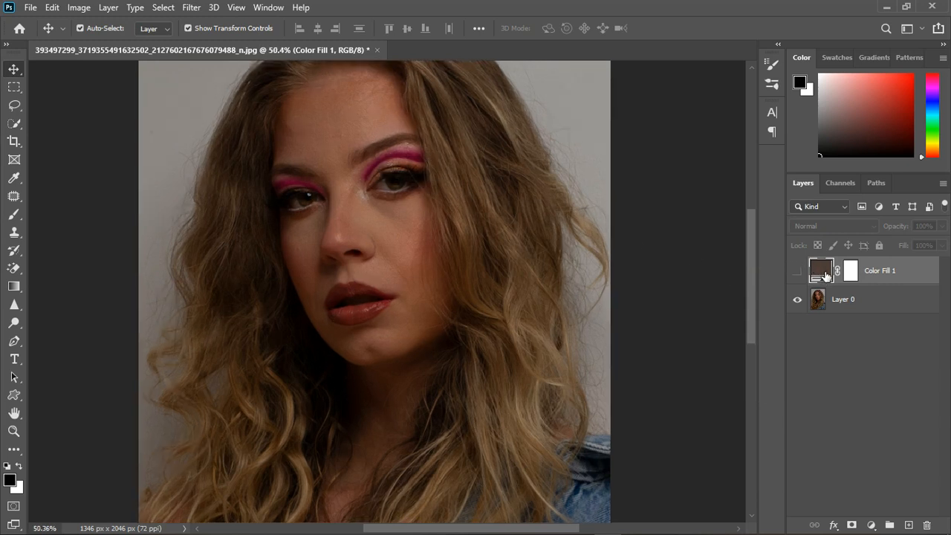
- Show the colour fill layer and set its blend mode to Divide
{"action": "left_click", "coordinate": [798, 272]}
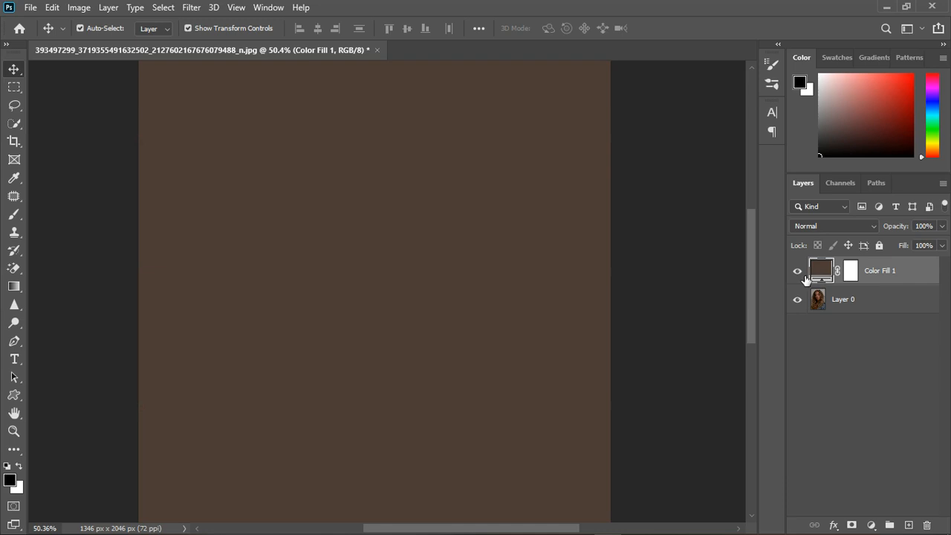
{"action": "left_click", "coordinate": [828, 227]}
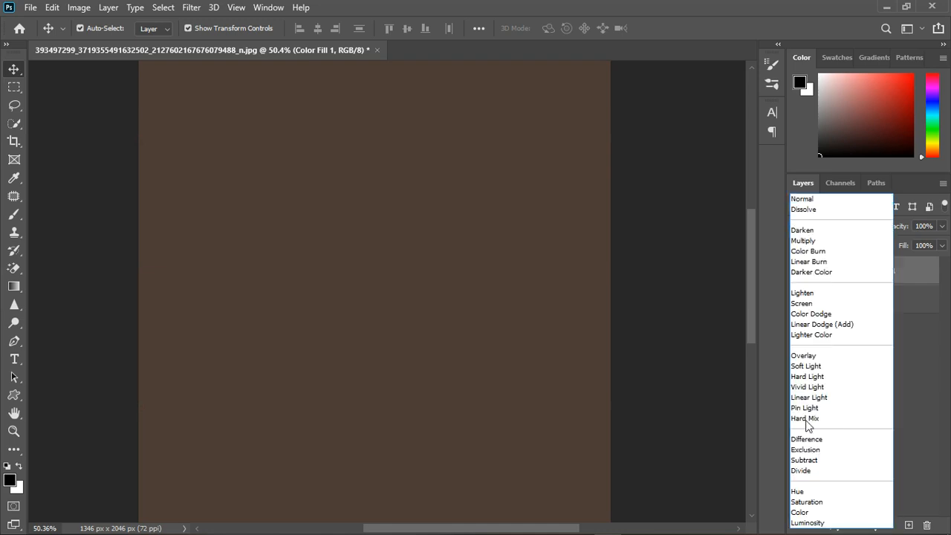
{"action": "left_click", "coordinate": [804, 473]}
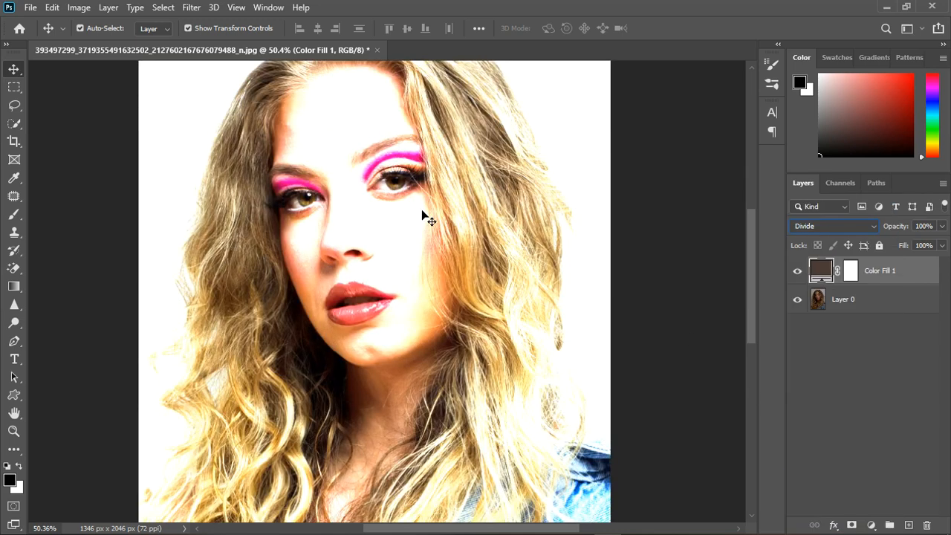
- Raise the fill colour's brightness to 78%, giving #c79b89
{"action": "double_click", "coordinate": [823, 271]}
{"action": "left_click_drag", "start_coordinate": [773, 386], "coordinate": [775, 300]}
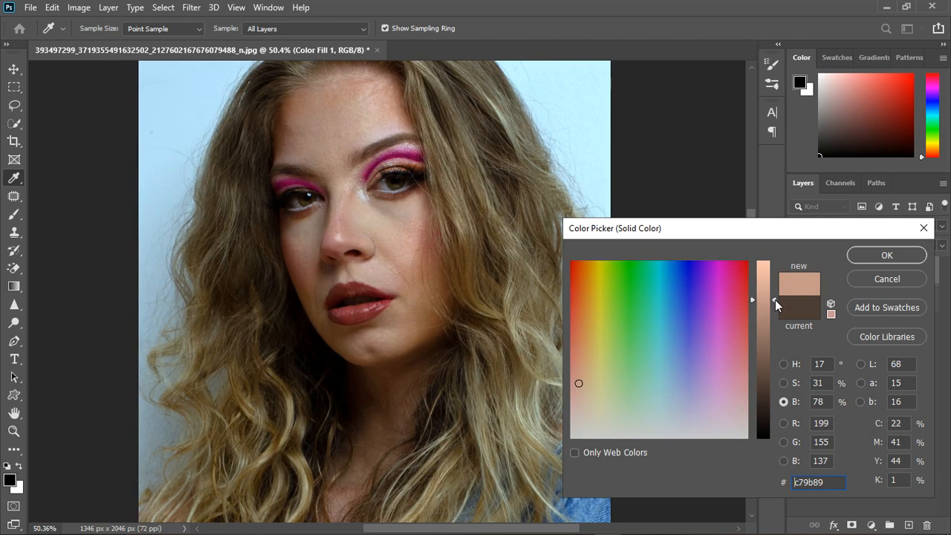
{"action": "left_click", "coordinate": [847, 254]}
{"action": "scroll", "coordinate": [364, 257], "scroll_direction": "down", "scroll_amount": 2}
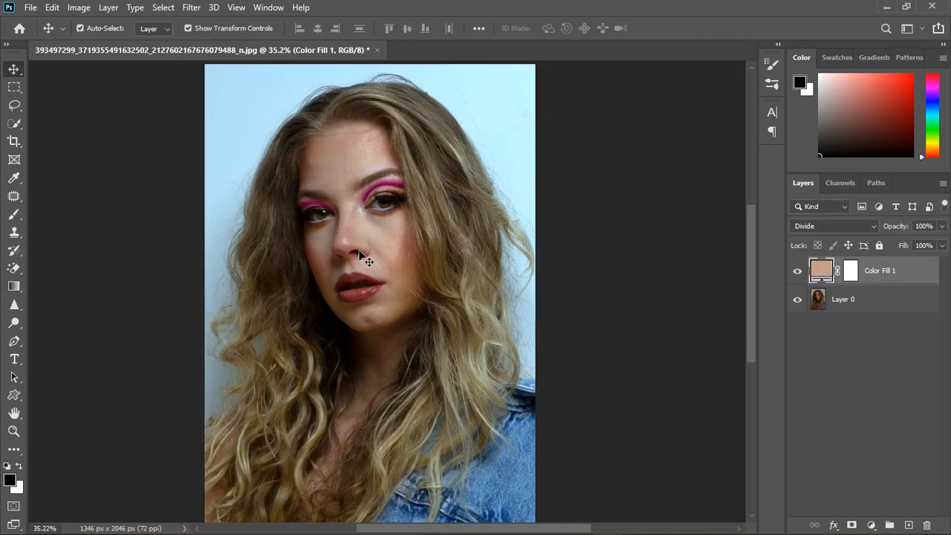
{"action": "scroll", "coordinate": [360, 252], "scroll_direction": "down", "scroll_amount": 2}
- Add a Hue/Saturation adjustment clipped to the colour fill layer and lower its saturation to -65
{"action": "left_click", "coordinate": [871, 520]}
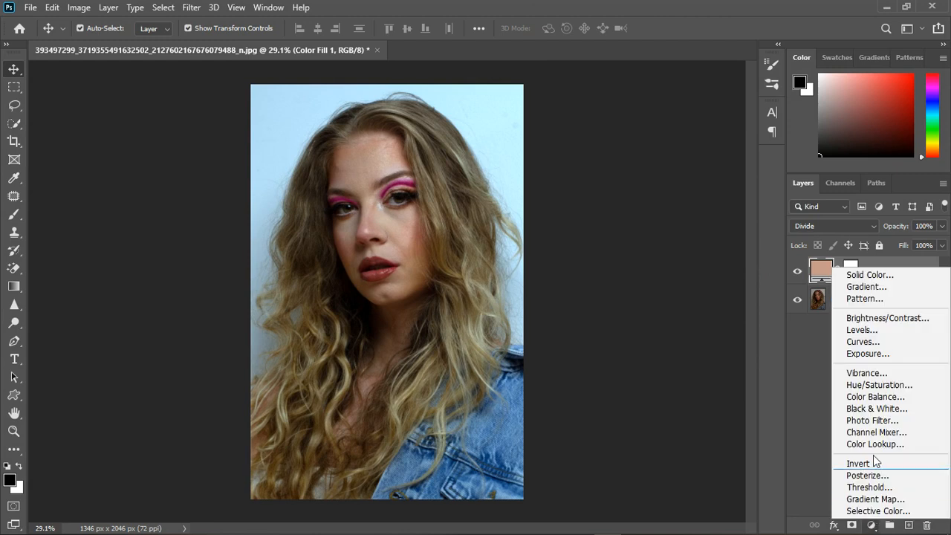
{"action": "left_click", "coordinate": [880, 384]}
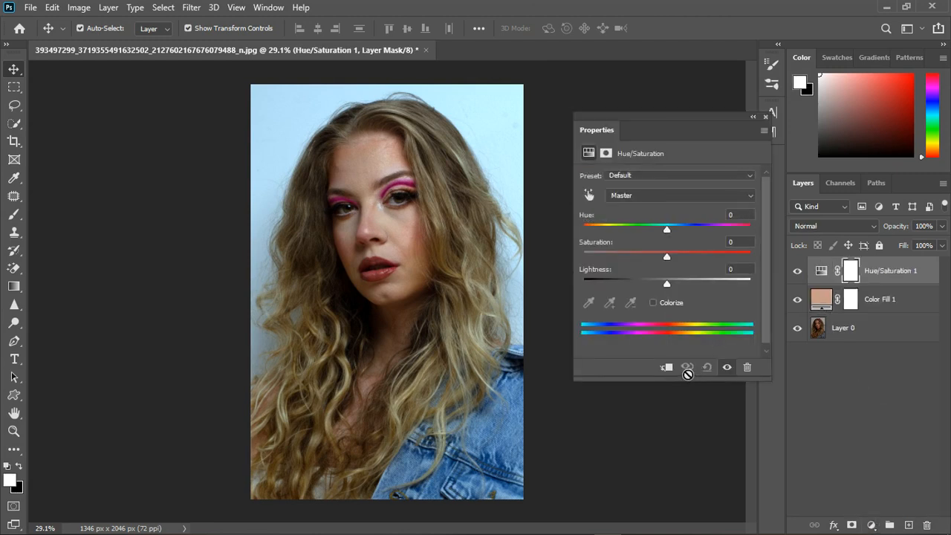
{"action": "left_click", "coordinate": [667, 367]}
{"action": "left_click_drag", "start_coordinate": [667, 262], "coordinate": [616, 262]}
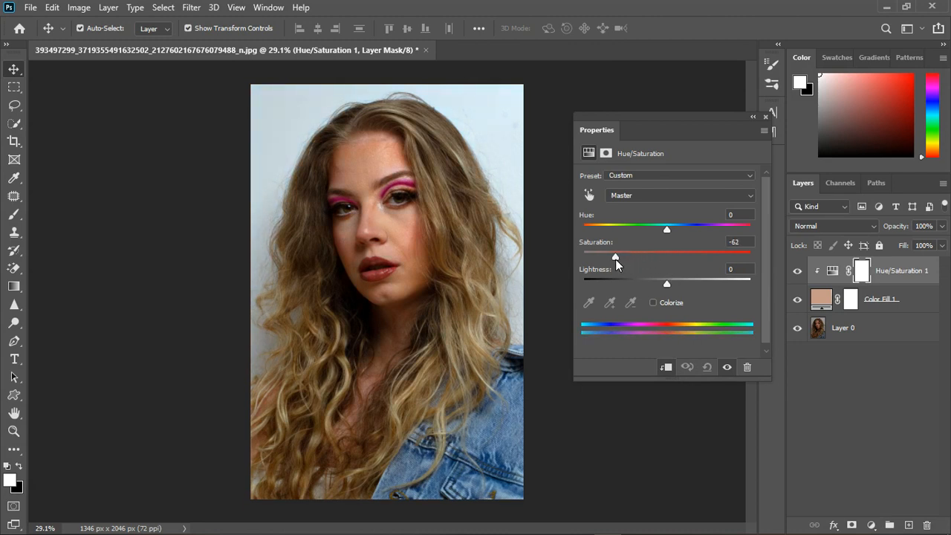
{"action": "left_click", "coordinate": [766, 116]}
- Group the clipped Hue/Saturation adjustment and the colour fill layer together
{"action": "scroll", "coordinate": [340, 222], "scroll_direction": "up", "scroll_amount": 4}
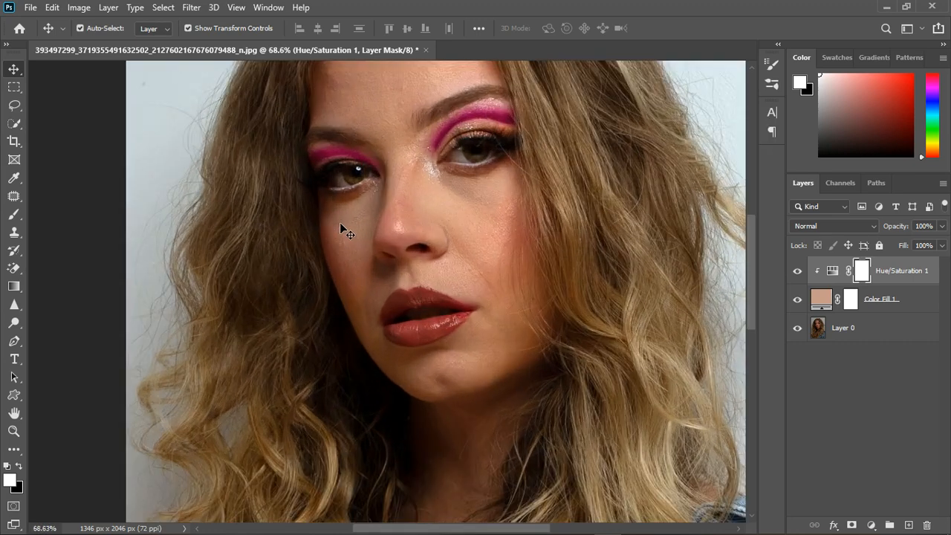
{"action": "scroll", "coordinate": [339, 222], "scroll_direction": "down", "scroll_amount": 2}
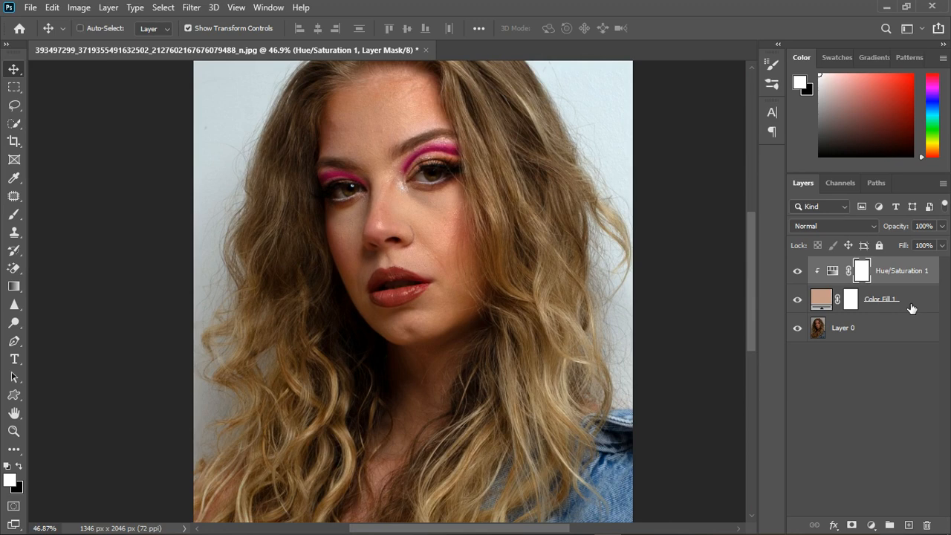
{"action": "left_click", "coordinate": [911, 307], "text": "ctrl"}
{"action": "left_click", "coordinate": [890, 525]}
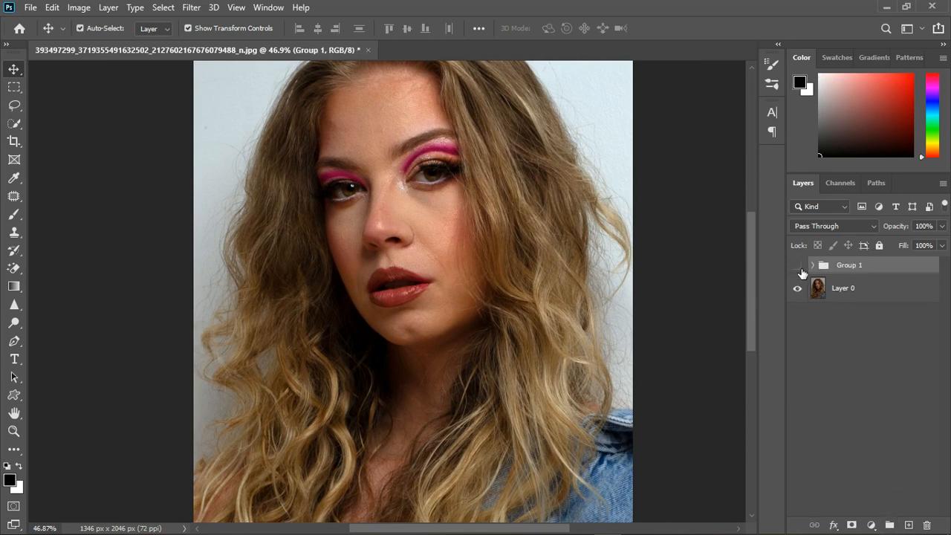
- Toggle the group's visibility and examine the face to compare the portrait before and after the correction
{"action": "left_click", "coordinate": [798, 265]}
{"action": "left_click", "coordinate": [798, 265]}
{"action": "scroll", "coordinate": [419, 254], "scroll_direction": "up", "scroll_amount": 2}
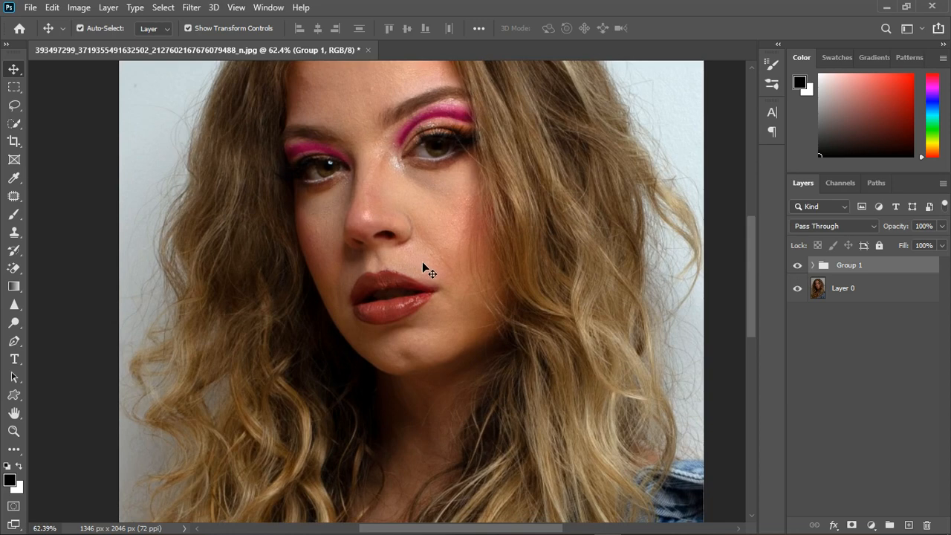
{"action": "scroll", "coordinate": [476, 275], "scroll_direction": "down", "scroll_amount": 2}
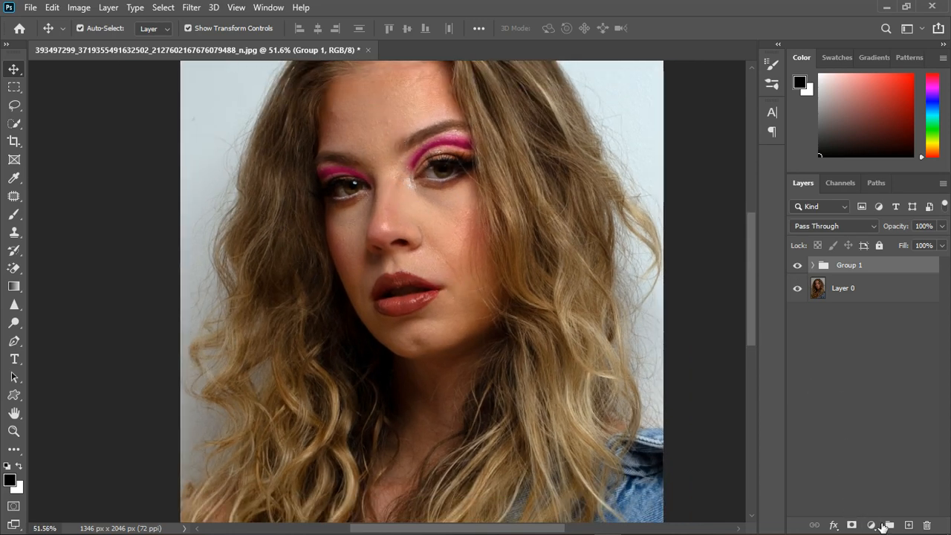
- Add a Hue/Saturation adjustment above the group, target the Reds by sampling the cheek skin and set their hue to +180
{"action": "left_click", "coordinate": [879, 525]}
{"action": "left_click", "coordinate": [882, 387]}
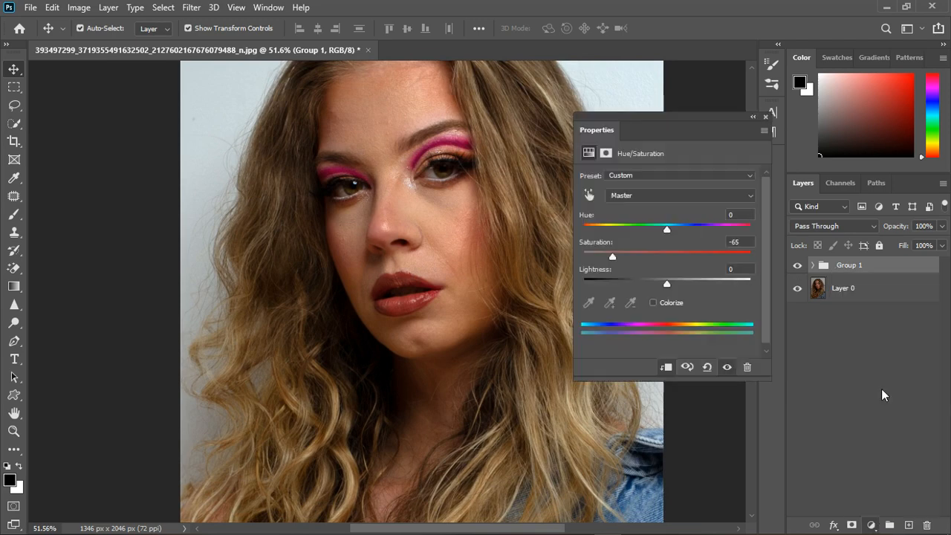
{"action": "left_click", "coordinate": [589, 197]}
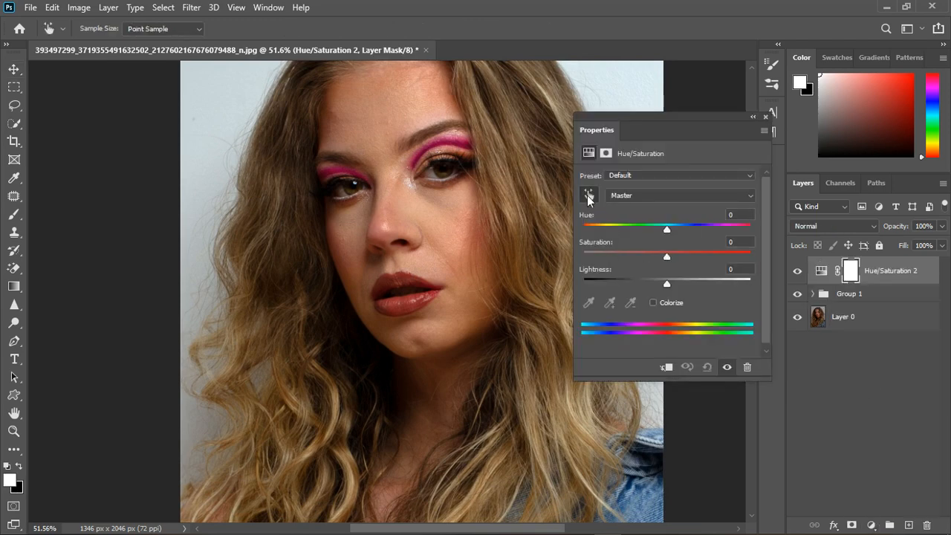
{"action": "left_click", "coordinate": [466, 239]}
{"action": "left_click_drag", "start_coordinate": [668, 228], "coordinate": [750, 228]}
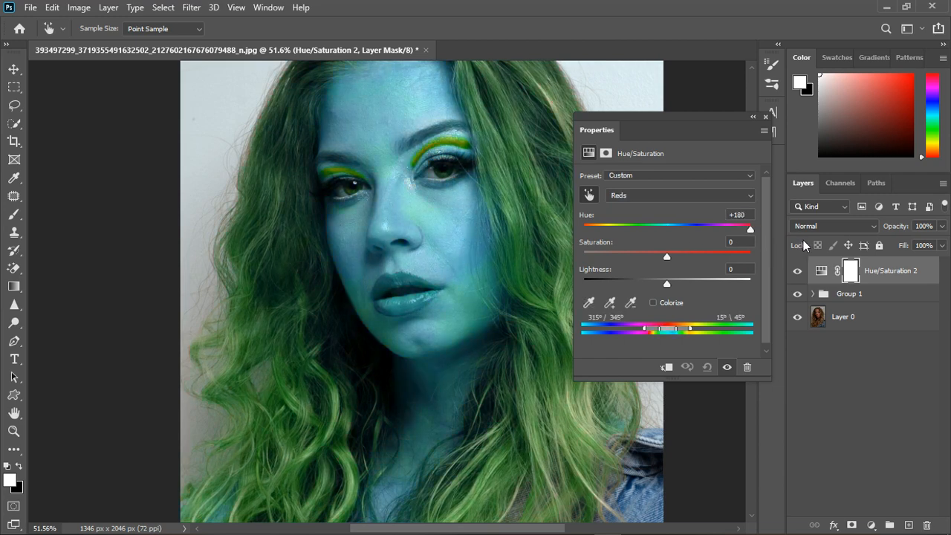
- Shift the Reds colour range of the Hue/Saturation adjustment to 292°/322° and 352°\21° to isolate the reddest skin areas
{"action": "scroll", "coordinate": [228, 234], "scroll_direction": "down", "scroll_amount": 2}
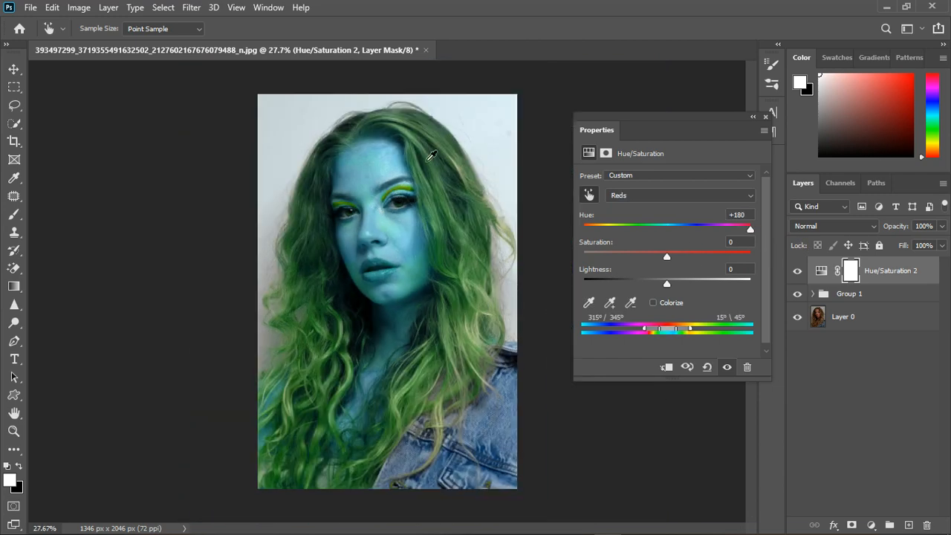
{"action": "scroll", "coordinate": [431, 318], "scroll_direction": "up", "scroll_amount": 1}
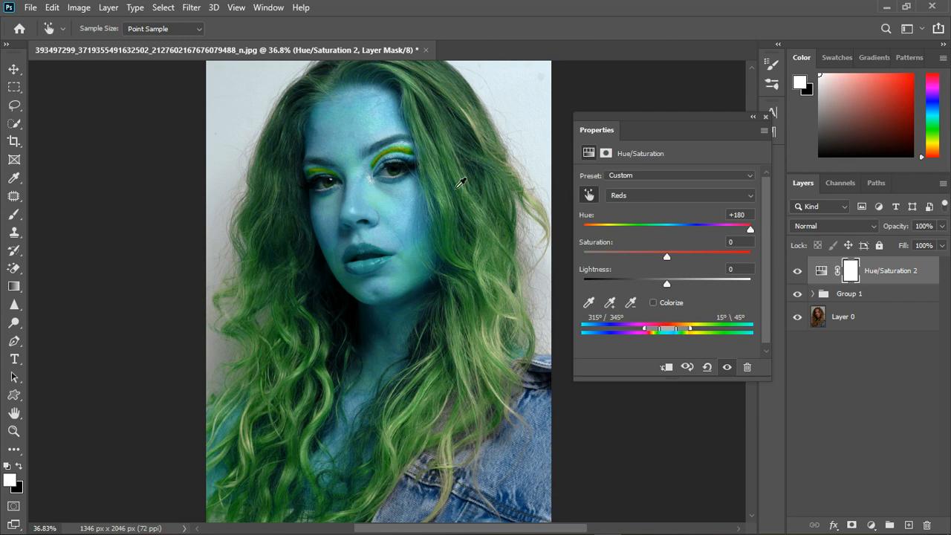
{"action": "scroll", "coordinate": [432, 130], "scroll_direction": "up", "scroll_amount": 1}
{"action": "scroll", "coordinate": [431, 149], "scroll_direction": "up", "scroll_amount": 1}
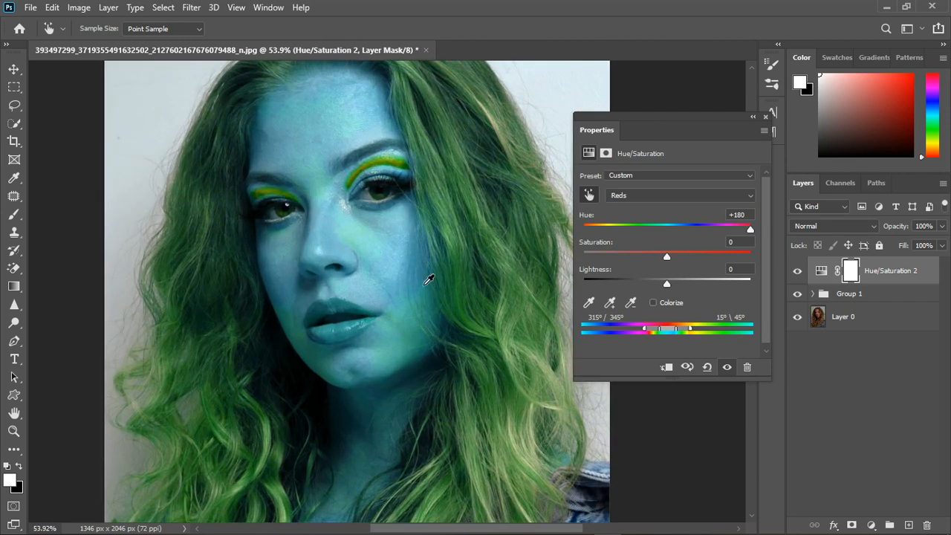
{"action": "scroll", "coordinate": [416, 342], "scroll_direction": "up", "scroll_amount": 3}
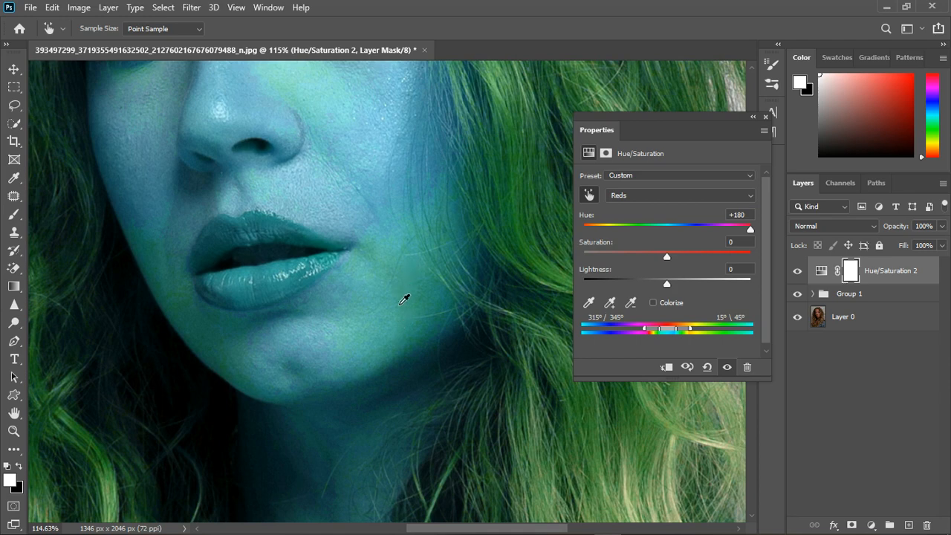
{"action": "scroll", "coordinate": [355, 335], "scroll_direction": "down", "scroll_amount": 3}
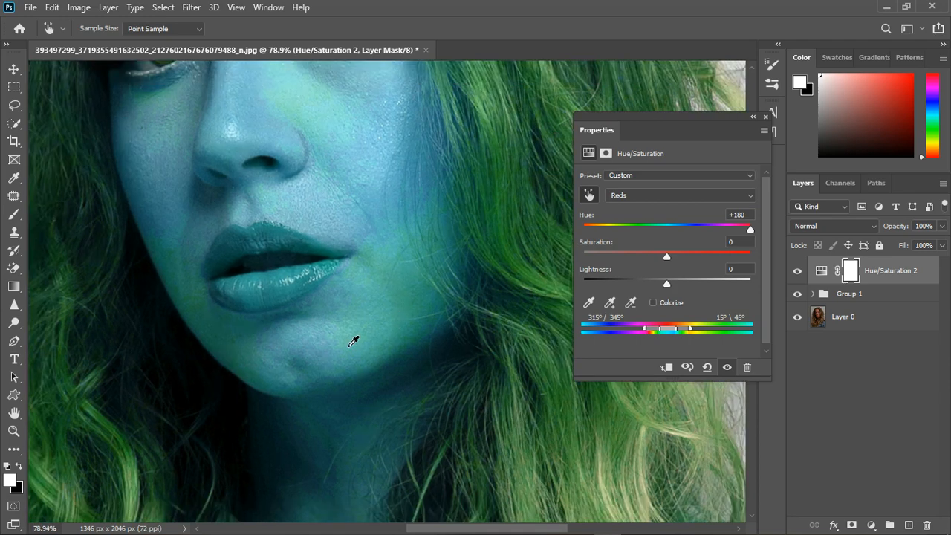
{"action": "scroll", "coordinate": [325, 251], "scroll_direction": "down", "scroll_amount": 2}
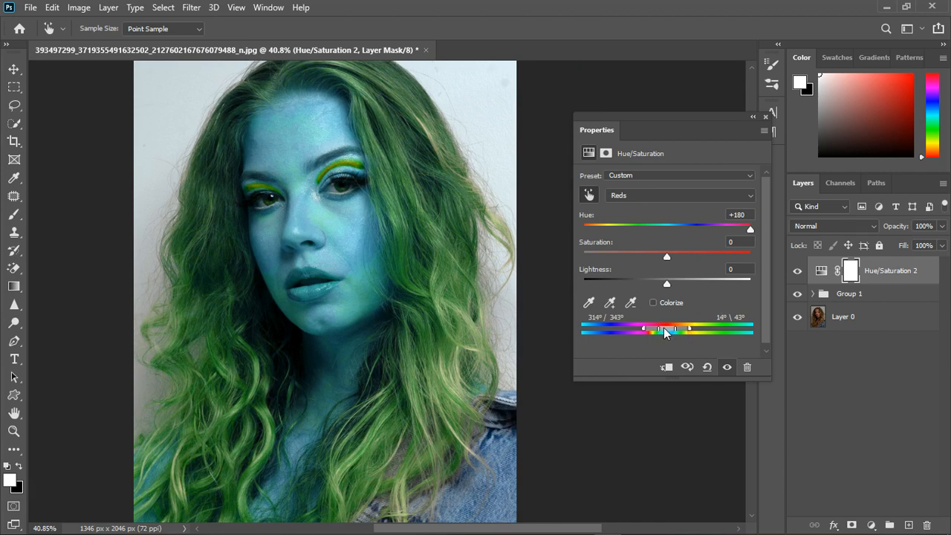
{"action": "left_click_drag", "start_coordinate": [664, 329], "coordinate": [656, 328]}
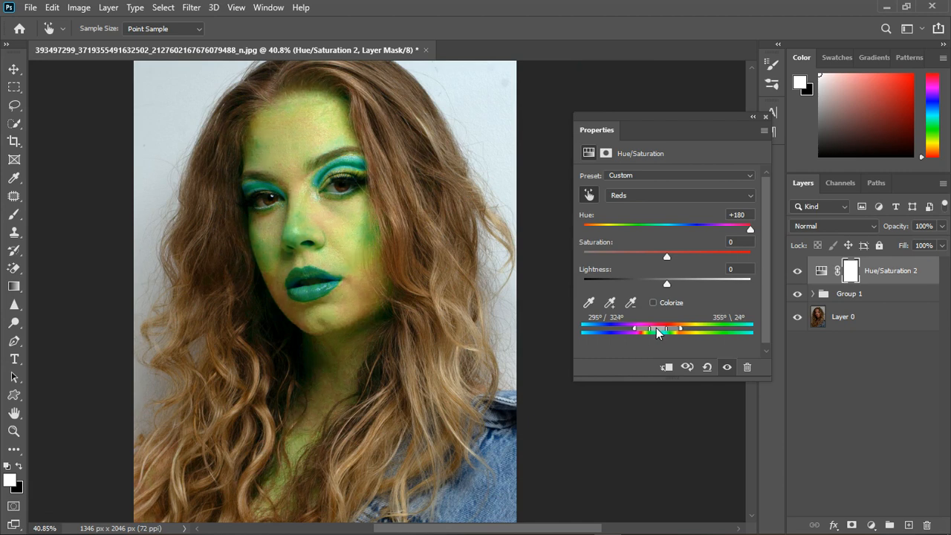
- Set the hue of the isolated Reds to +21 to neutralise the red skin patches
{"action": "scroll", "coordinate": [276, 187], "scroll_direction": "up", "scroll_amount": 4}
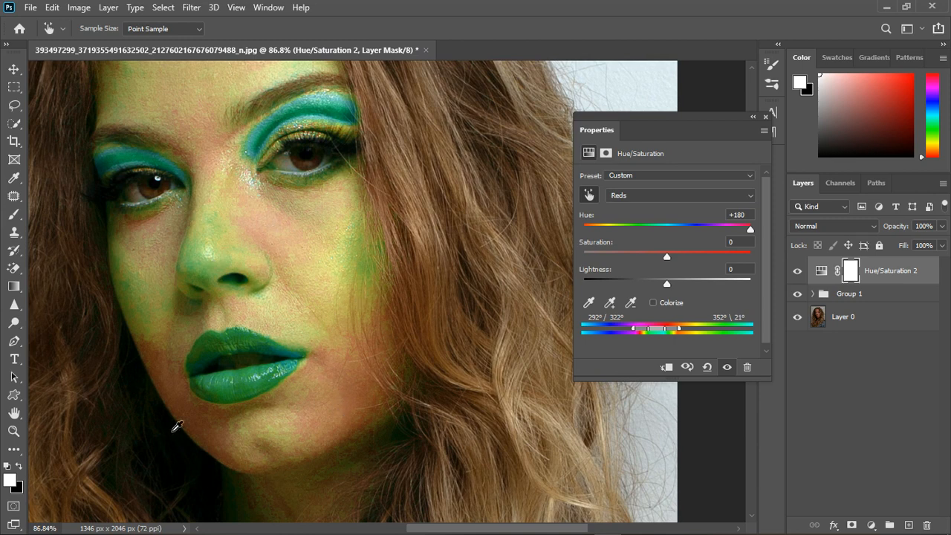
{"action": "scroll", "coordinate": [399, 372], "scroll_direction": "down", "scroll_amount": 3}
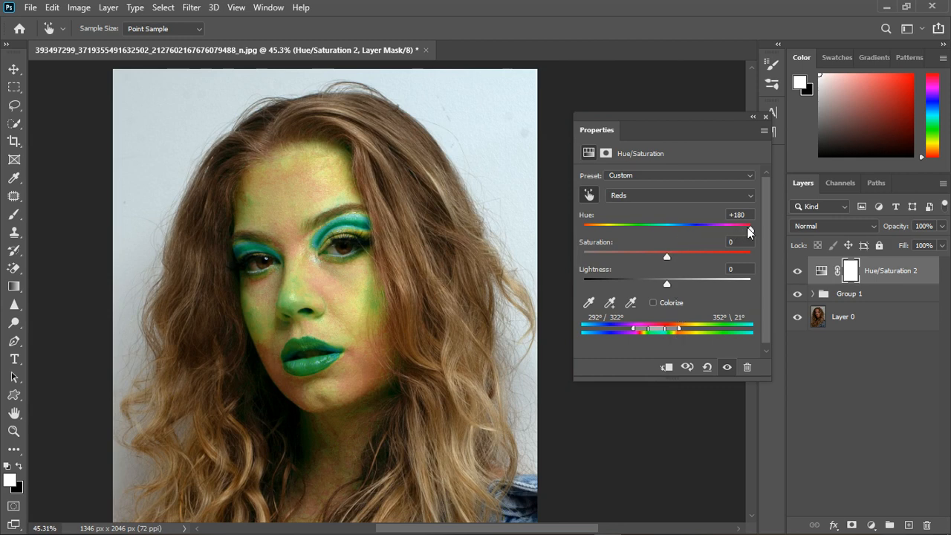
{"action": "left_click_drag", "start_coordinate": [750, 229], "coordinate": [682, 226]}
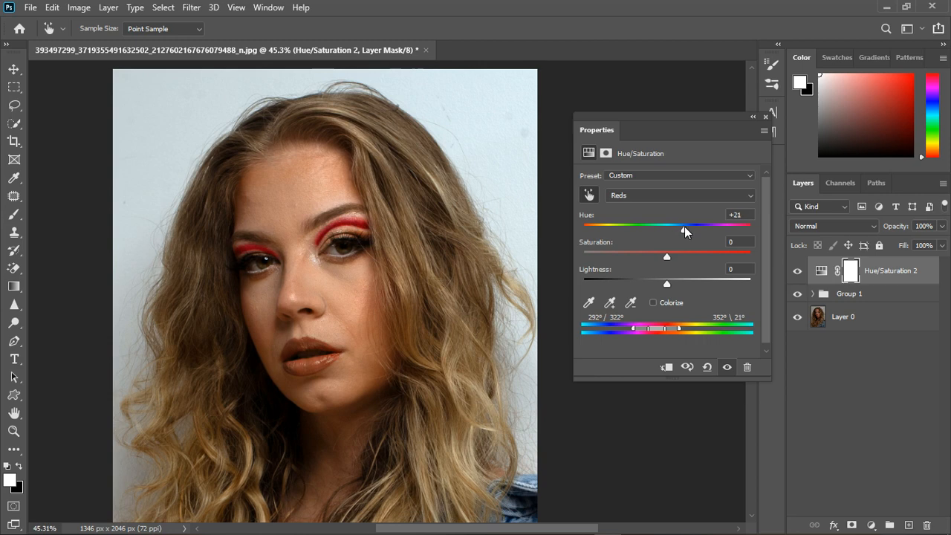
{"action": "left_click", "coordinate": [765, 115]}
- Paint black with the Brush on the Hue/Saturation 2 mask to restore the original eyeshadow, lip and cheek blush colours
{"action": "left_click", "coordinate": [10, 216]}
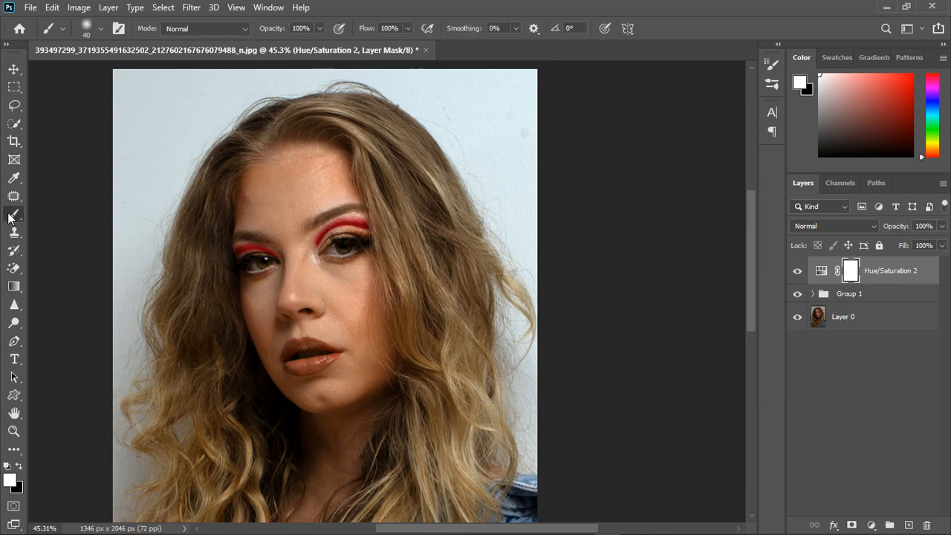
{"action": "left_click", "coordinate": [20, 467]}
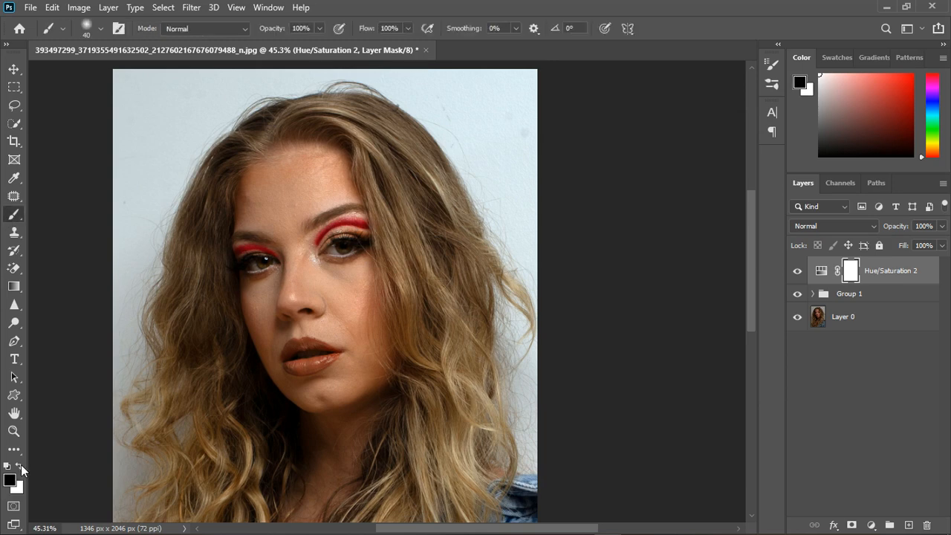
{"action": "scroll", "coordinate": [387, 254], "scroll_direction": "up", "scroll_amount": 2}
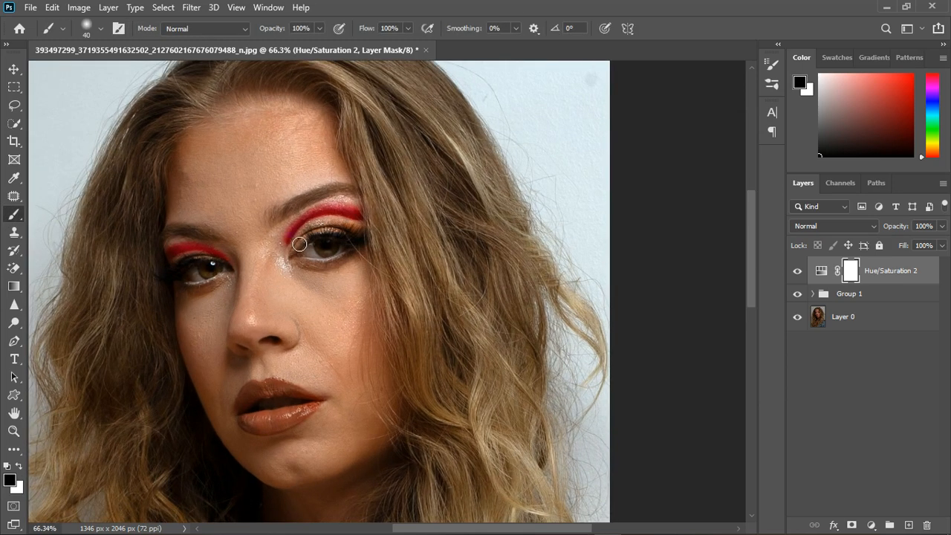
{"action": "mouse_move", "coordinate": [323, 246]}
{"action": "left_mouse_down"}
{"action": "mouse_move", "coordinate": [316, 223]}
{"action": "mouse_move", "coordinate": [376, 231]}
{"action": "left_mouse_up"}
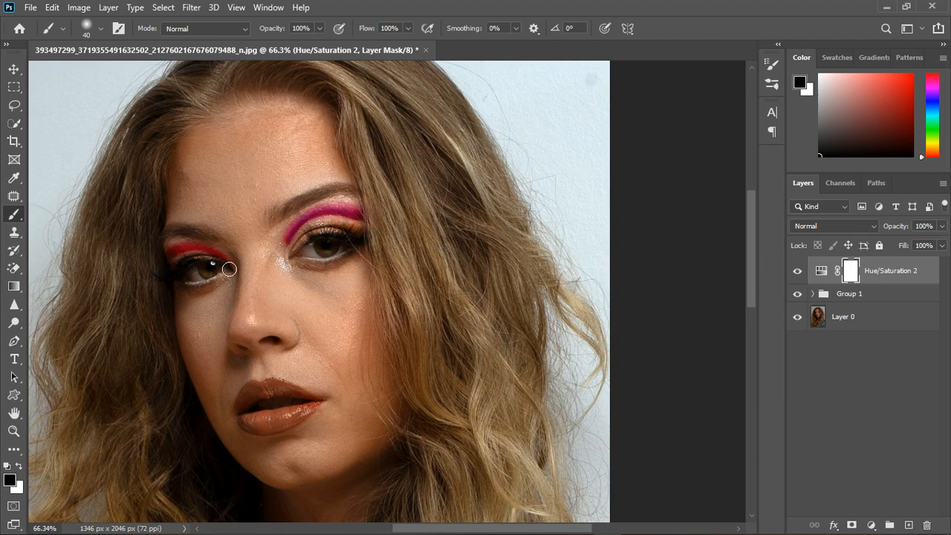
{"action": "mouse_move", "coordinate": [230, 270]}
{"action": "left_mouse_down"}
{"action": "mouse_move", "coordinate": [173, 263]}
{"action": "mouse_move", "coordinate": [179, 255]}
{"action": "left_mouse_up"}
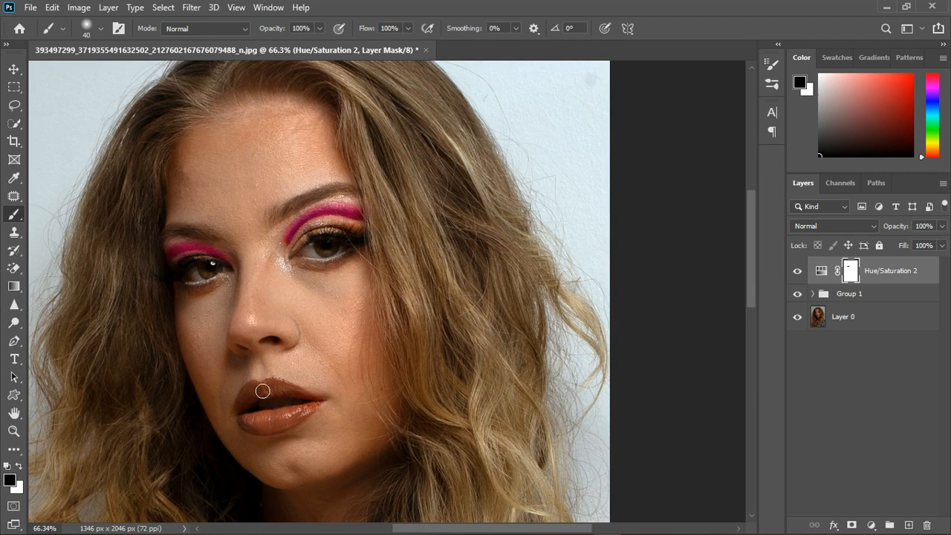
{"action": "mouse_move", "coordinate": [269, 391]}
{"action": "left_mouse_down"}
{"action": "mouse_move", "coordinate": [320, 407]}
{"action": "mouse_move", "coordinate": [265, 423]}
{"action": "mouse_move", "coordinate": [315, 418]}
{"action": "mouse_move", "coordinate": [281, 439]}
{"action": "mouse_move", "coordinate": [259, 435]}
{"action": "mouse_move", "coordinate": [250, 417]}
{"action": "mouse_move", "coordinate": [304, 405]}
{"action": "mouse_move", "coordinate": [265, 409]}
{"action": "mouse_move", "coordinate": [280, 401]}
{"action": "mouse_move", "coordinate": [270, 397]}
{"action": "mouse_move", "coordinate": [249, 417]}
{"action": "mouse_move", "coordinate": [267, 394]}
{"action": "mouse_move", "coordinate": [324, 411]}
{"action": "mouse_move", "coordinate": [261, 431]}
{"action": "left_mouse_up"}
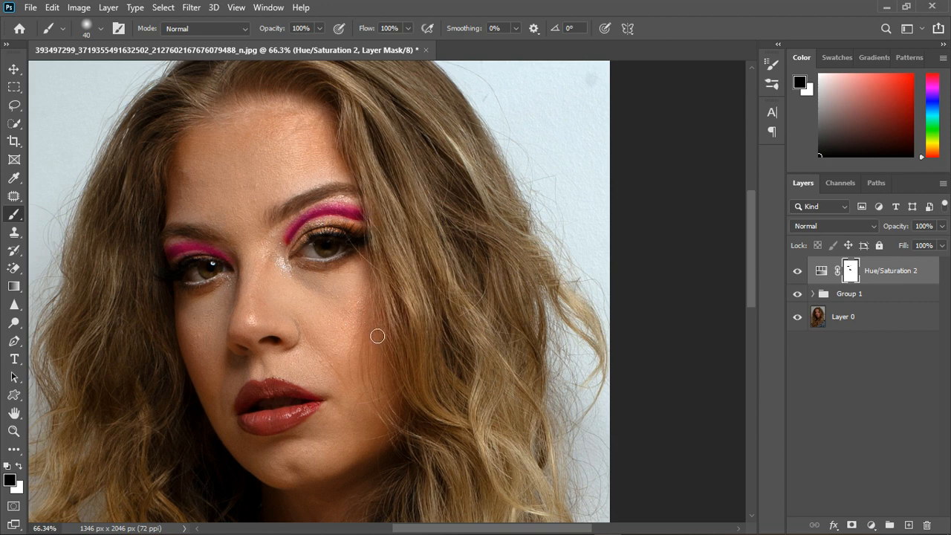
{"action": "key", "text": "bracketright"}
- Toggle the Hue/Saturation 2 layer's visibility and examine the skin, eyes, lips and cheeks to compare before and after
{"action": "left_click", "coordinate": [798, 272]}
{"action": "left_click", "coordinate": [801, 273]}
{"action": "scroll", "coordinate": [206, 355], "scroll_direction": "down", "scroll_amount": 4}
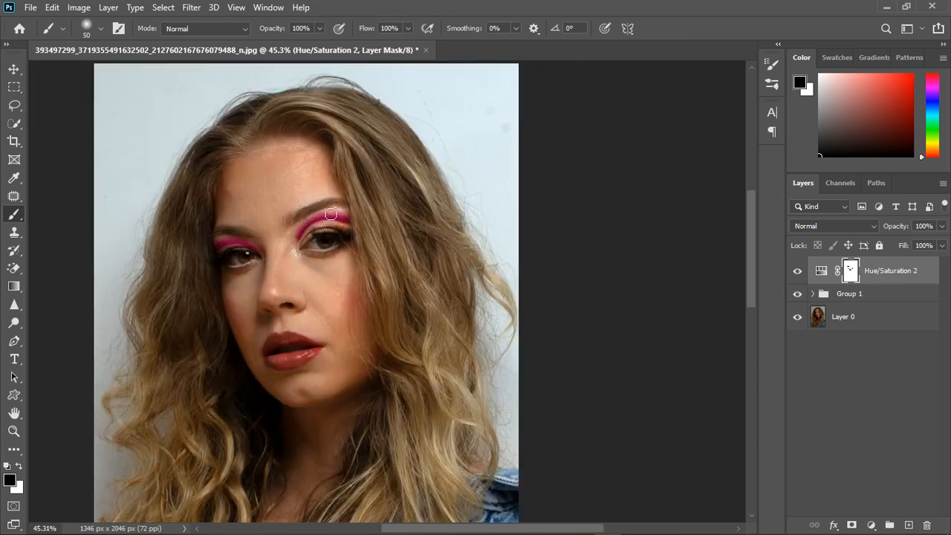
{"action": "scroll", "coordinate": [406, 382], "scroll_direction": "up", "scroll_amount": 2}
{"action": "scroll", "coordinate": [406, 402], "scroll_direction": "down", "scroll_amount": 1}
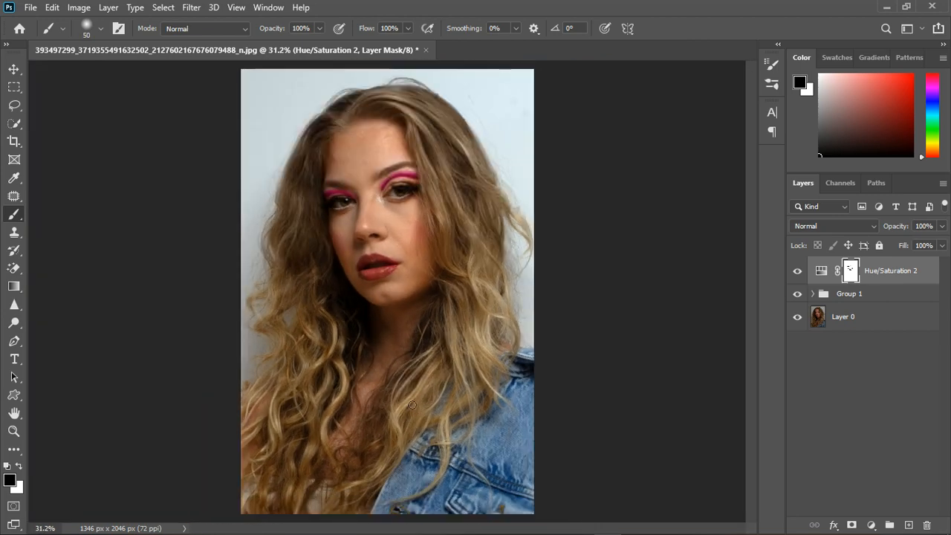
{"action": "scroll", "coordinate": [402, 178], "scroll_direction": "up", "scroll_amount": 2}
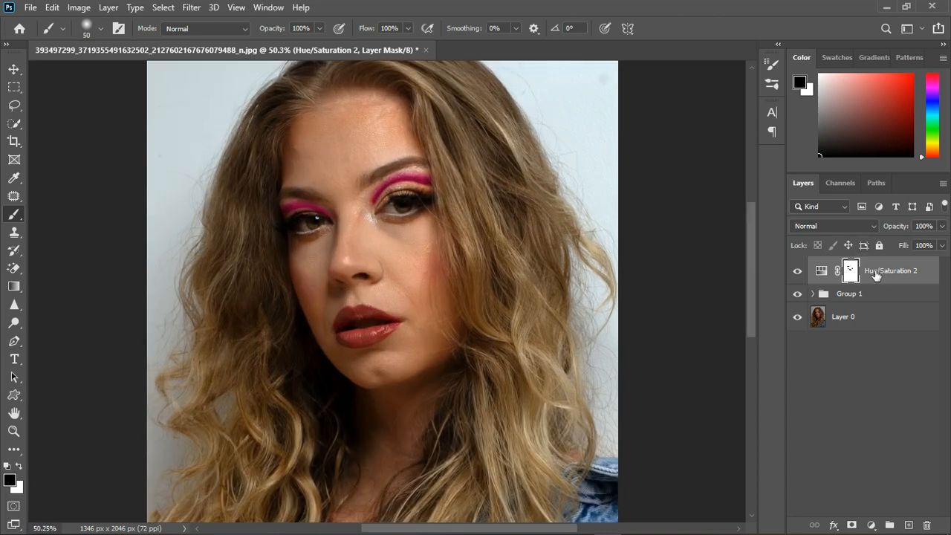
{"action": "scroll", "coordinate": [373, 171], "scroll_direction": "up", "scroll_amount": 2}
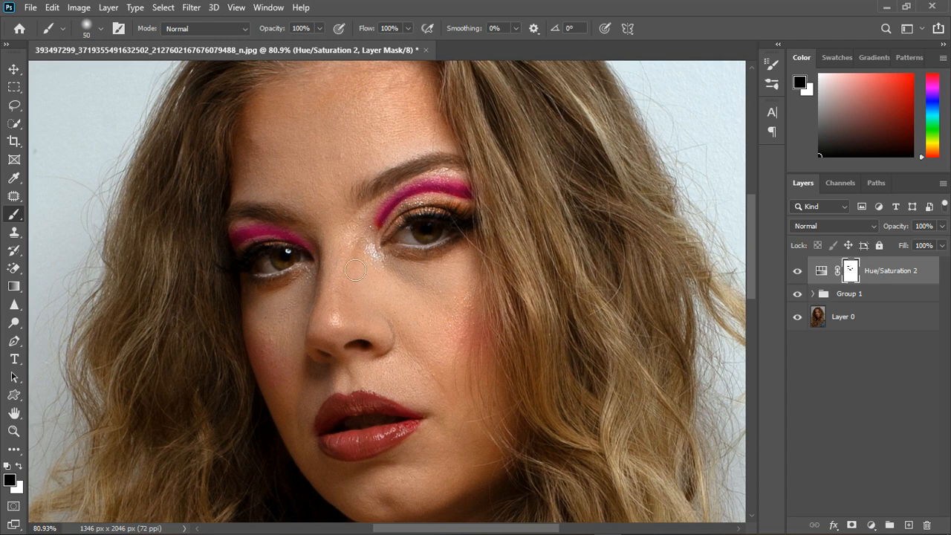
{"action": "scroll", "coordinate": [387, 294], "scroll_direction": "down", "scroll_amount": 4}
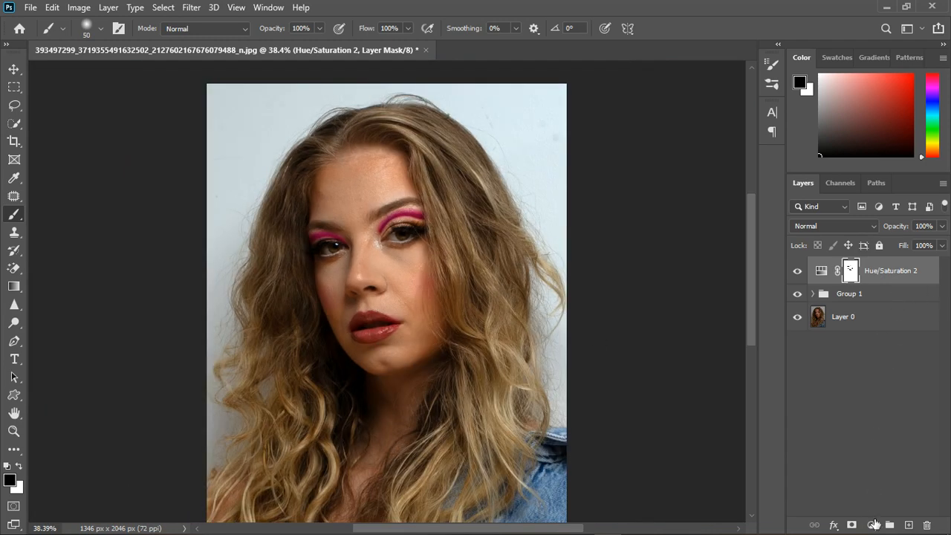
- Add another Hue/Saturation adjustment, sample the facial skin's Reds, set hue to +166 and shift the range to 301°/330° and 1°\30°
{"action": "left_click", "coordinate": [875, 525]}
{"action": "left_click", "coordinate": [870, 391]}
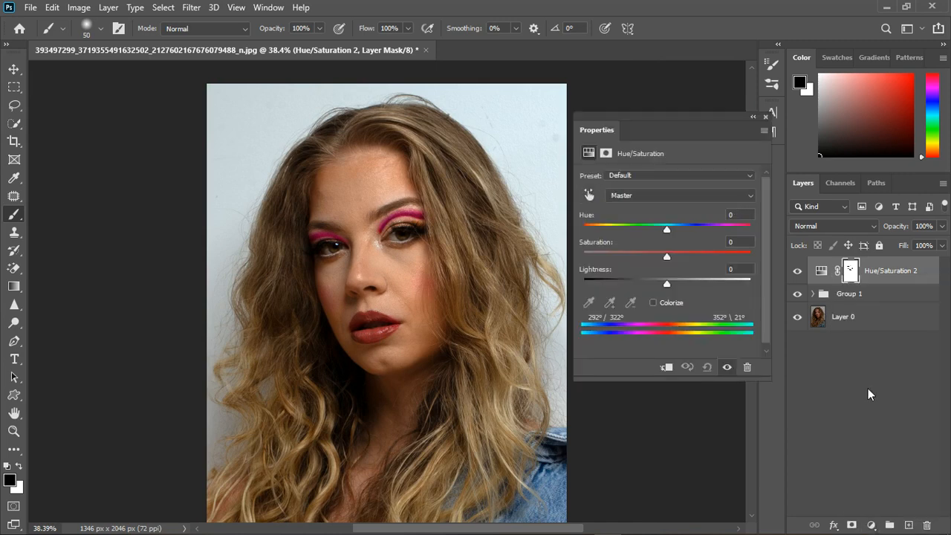
{"action": "left_click", "coordinate": [596, 194]}
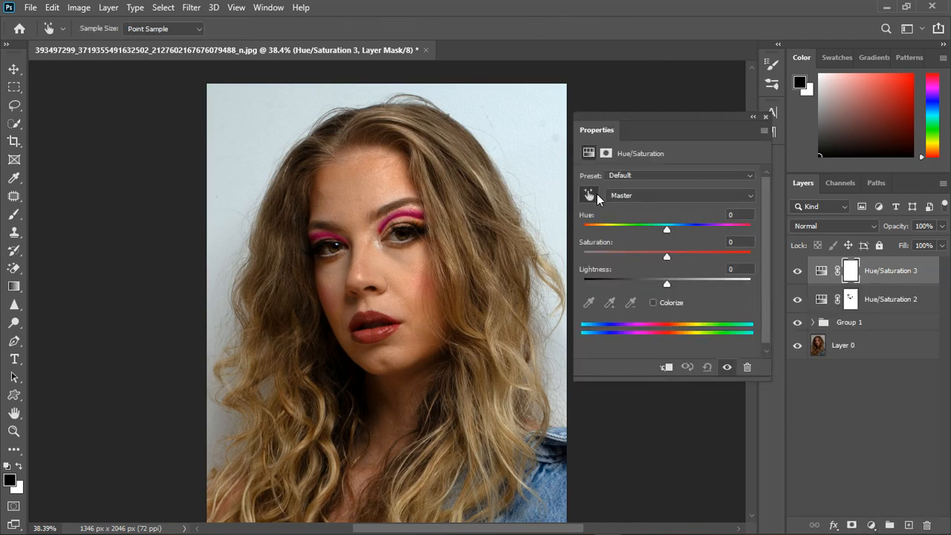
{"action": "left_click", "coordinate": [385, 260]}
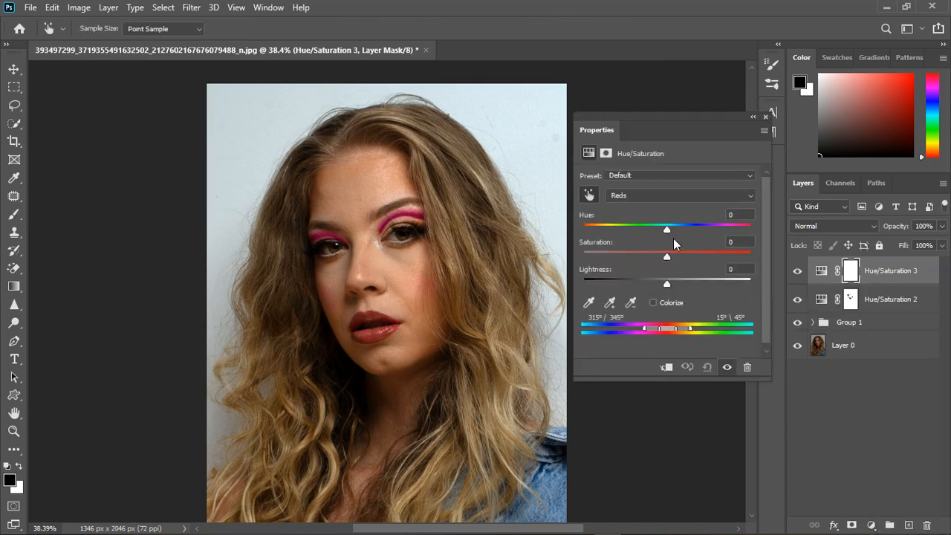
{"action": "left_click_drag", "start_coordinate": [671, 229], "coordinate": [748, 229]}
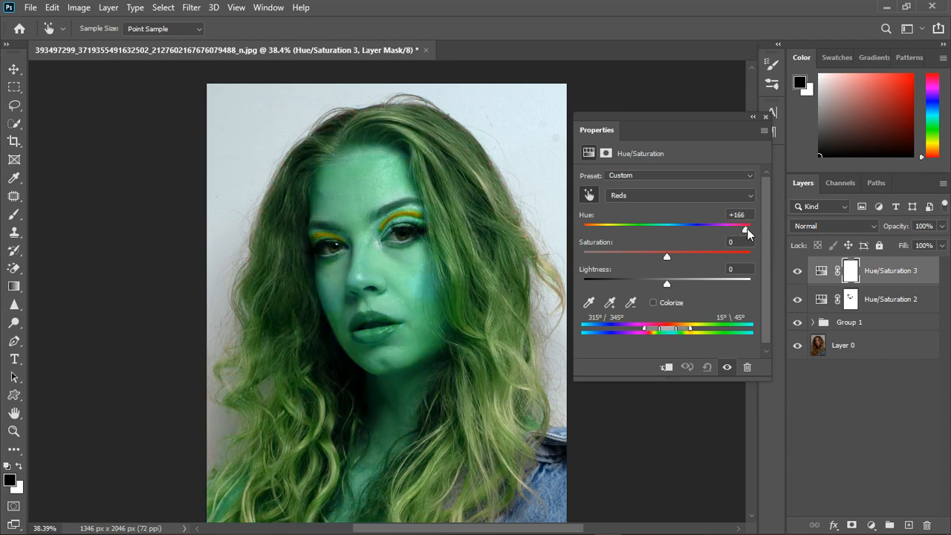
{"action": "mouse_move", "coordinate": [676, 327]}
{"action": "left_mouse_down"}
{"action": "mouse_move", "coordinate": [644, 328]}
{"action": "mouse_move", "coordinate": [682, 328]}
{"action": "mouse_move", "coordinate": [666, 328]}
{"action": "left_mouse_up"}
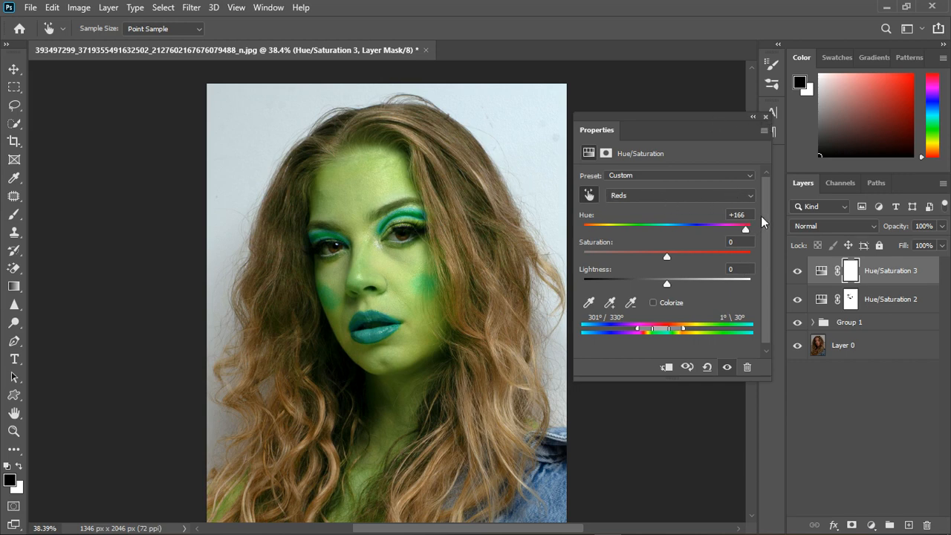
{"action": "left_click", "coordinate": [765, 116]}
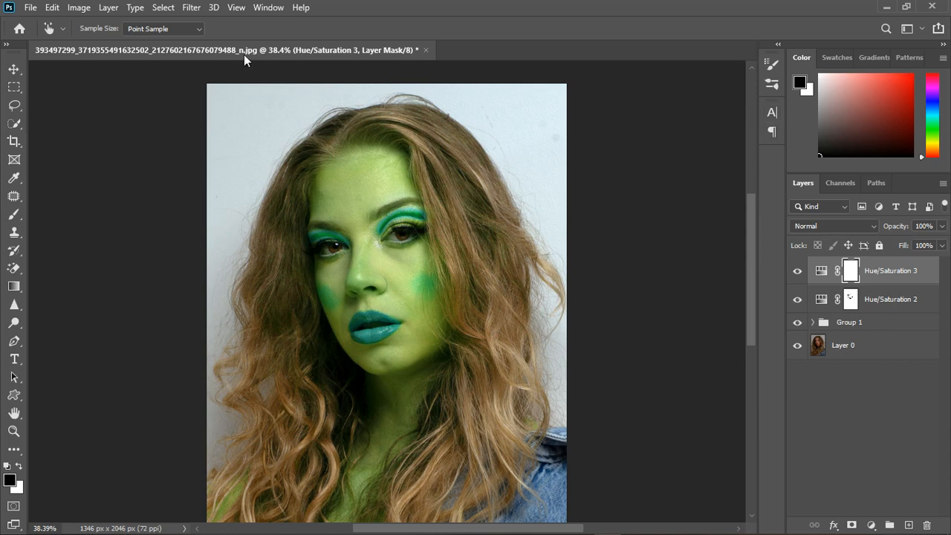
- Apply Color Range to the Hue/Saturation 3 mask to limit the adjustment to selected skin tones
{"action": "left_click", "coordinate": [164, 8]}
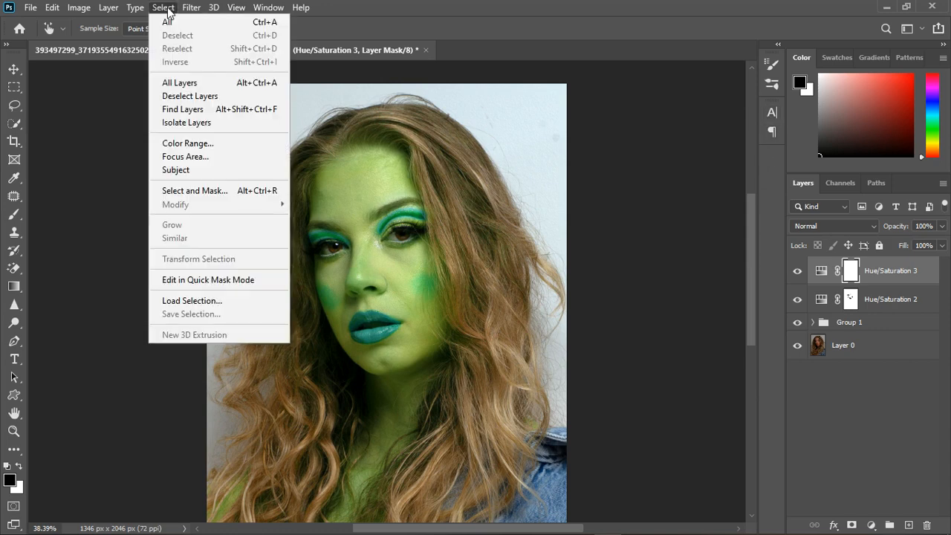
{"action": "left_click", "coordinate": [189, 144]}
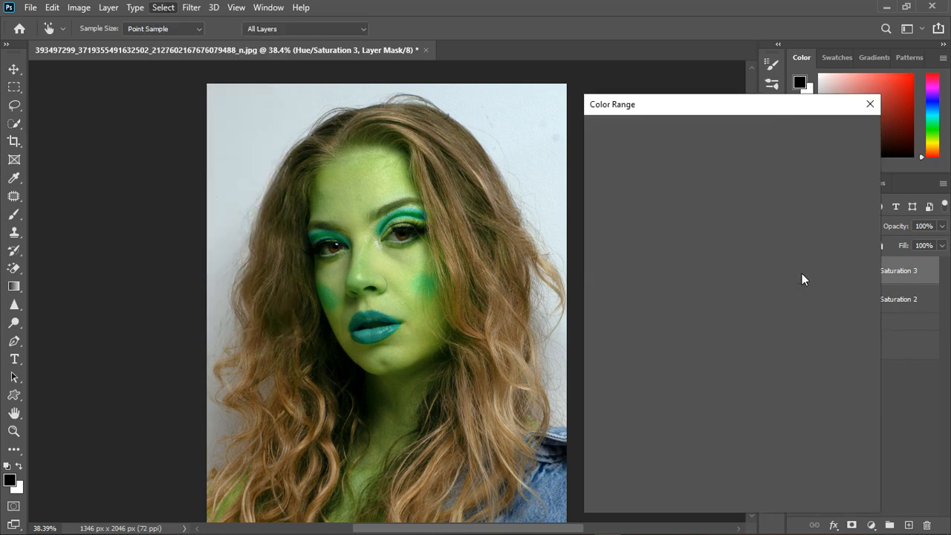
{"action": "left_click", "coordinate": [843, 164]}
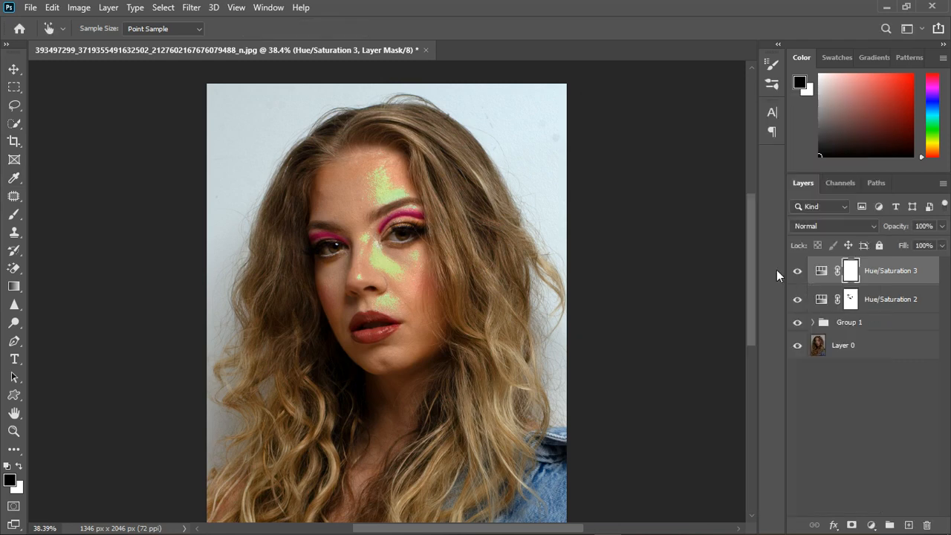
- Hide the Hue/Saturation 3 adjustment and make Group 1 the active layer
{"action": "left_click", "coordinate": [799, 274]}
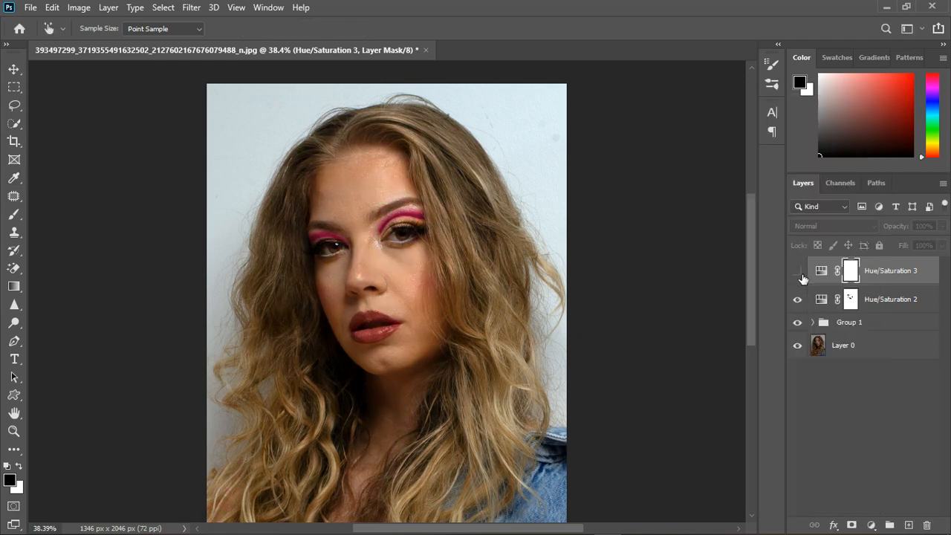
{"action": "key", "text": "i"}
{"action": "left_click", "coordinate": [890, 346]}
{"action": "left_click", "coordinate": [880, 328]}
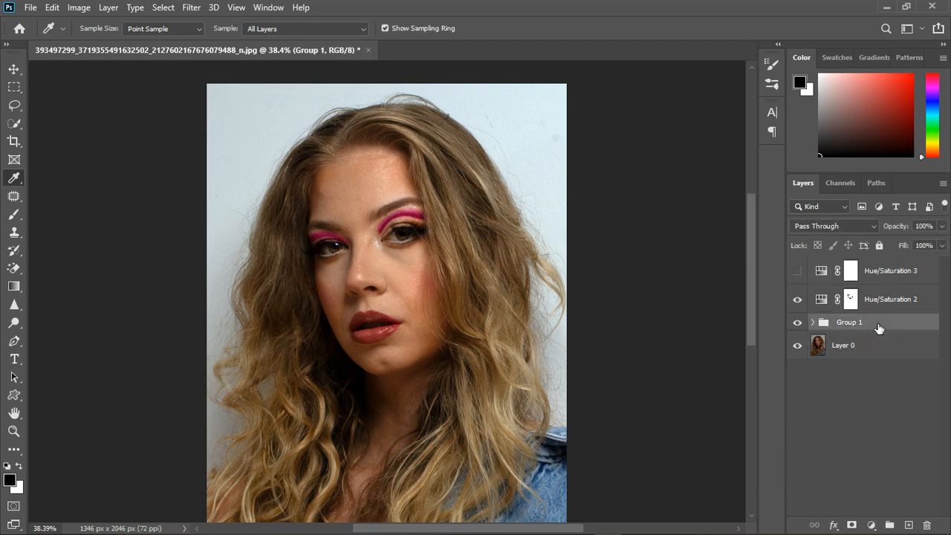
- Stamp all visible layers into a new merged layer directly above Hue/Saturation 2
{"action": "left_click", "coordinate": [928, 300]}
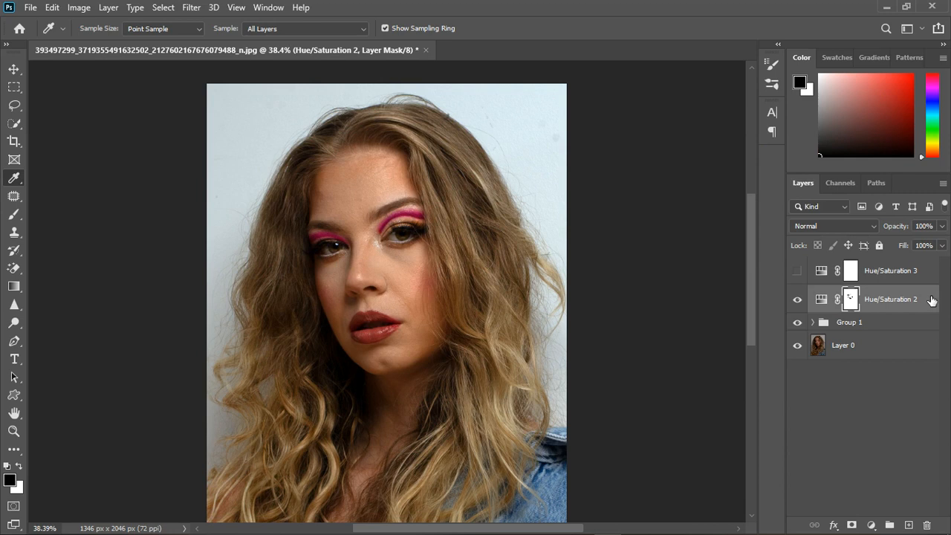
{"action": "key", "text": "ctrl+shift+alt+e"}
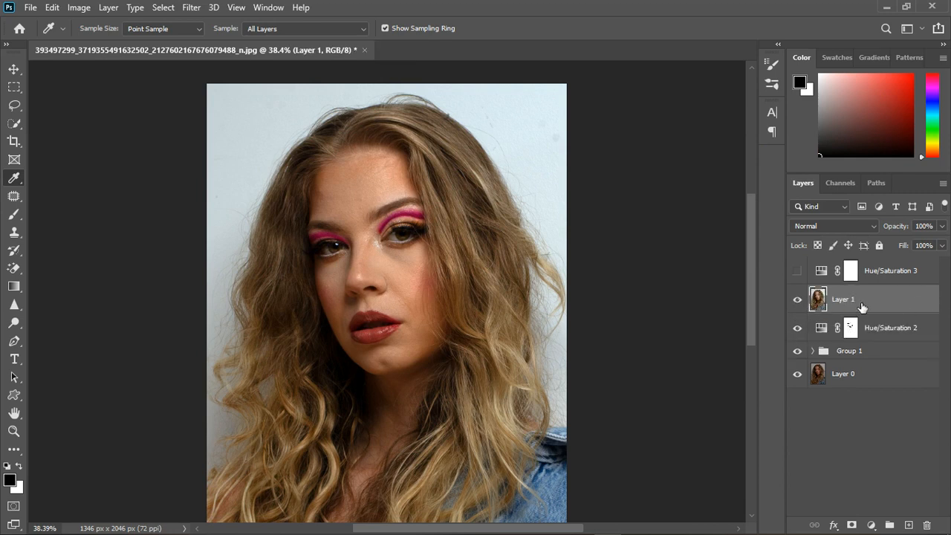
- Select the facial skin tones with Color Range, sampling the cheeks, nose, upper lip and forehead at a fuzziness of 18
{"action": "left_click", "coordinate": [165, 8]}
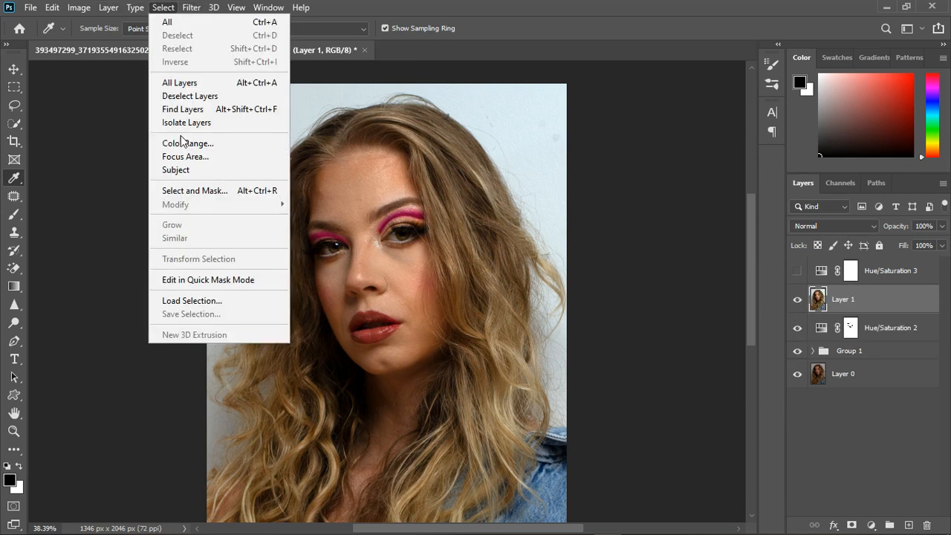
{"action": "left_click", "coordinate": [182, 142]}
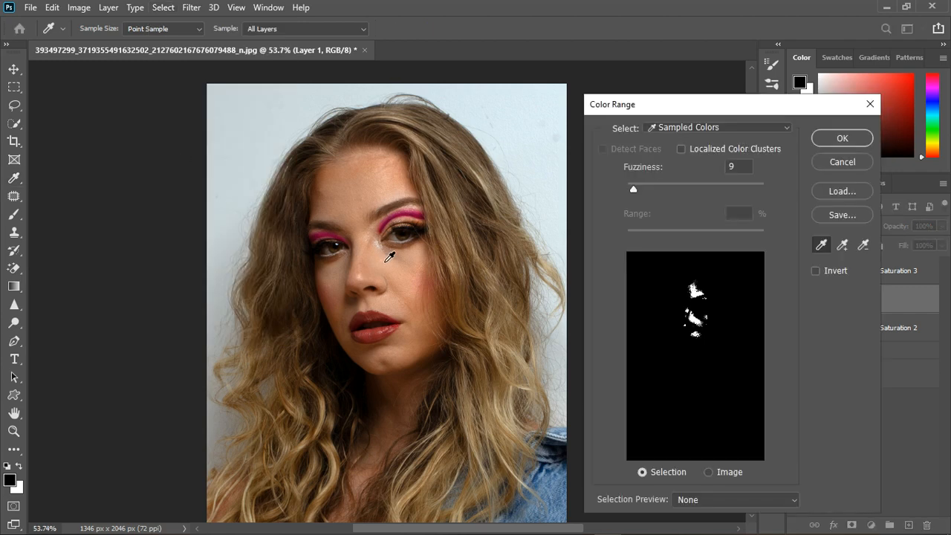
{"action": "scroll", "coordinate": [393, 254], "scroll_direction": "up", "scroll_amount": 5}
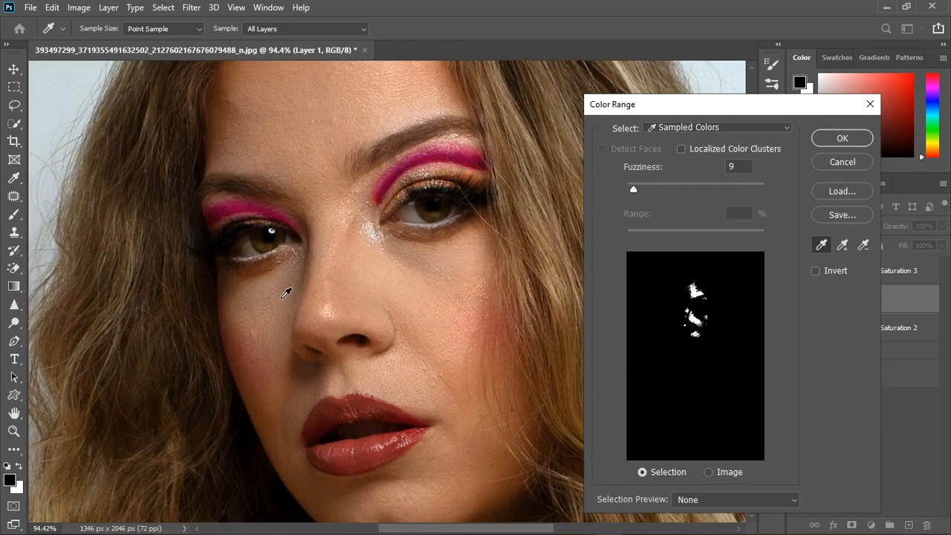
{"action": "left_click", "coordinate": [286, 297]}
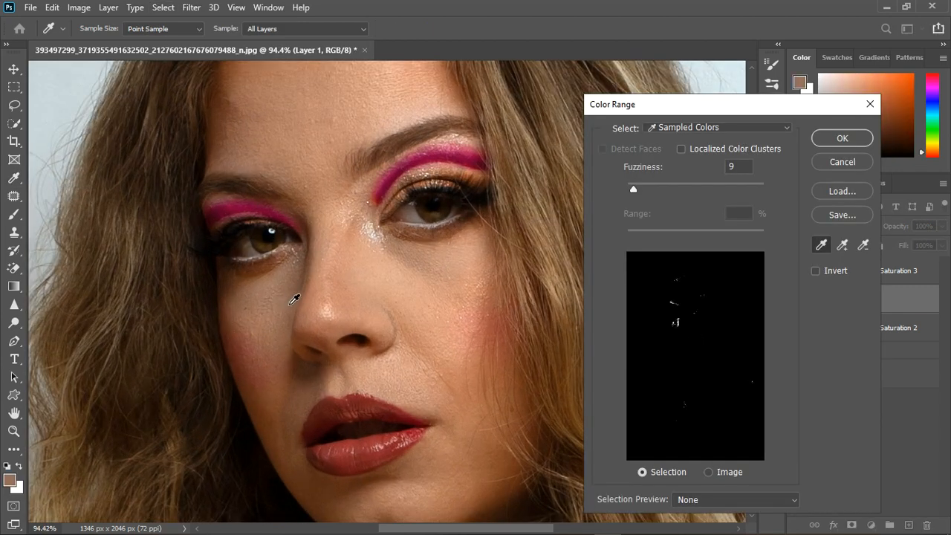
{"action": "left_click", "coordinate": [400, 296]}
{"action": "left_click", "coordinate": [391, 378]}
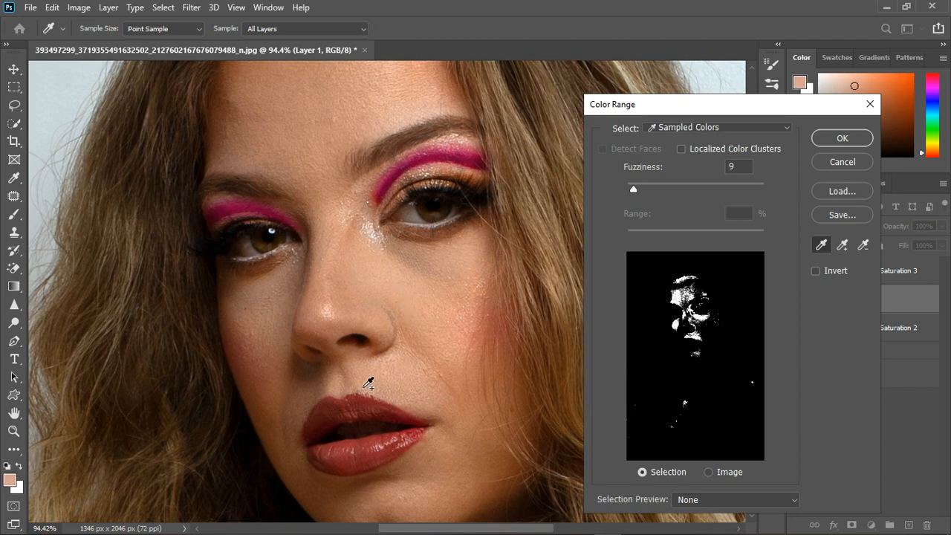
{"action": "left_click", "coordinate": [449, 278]}
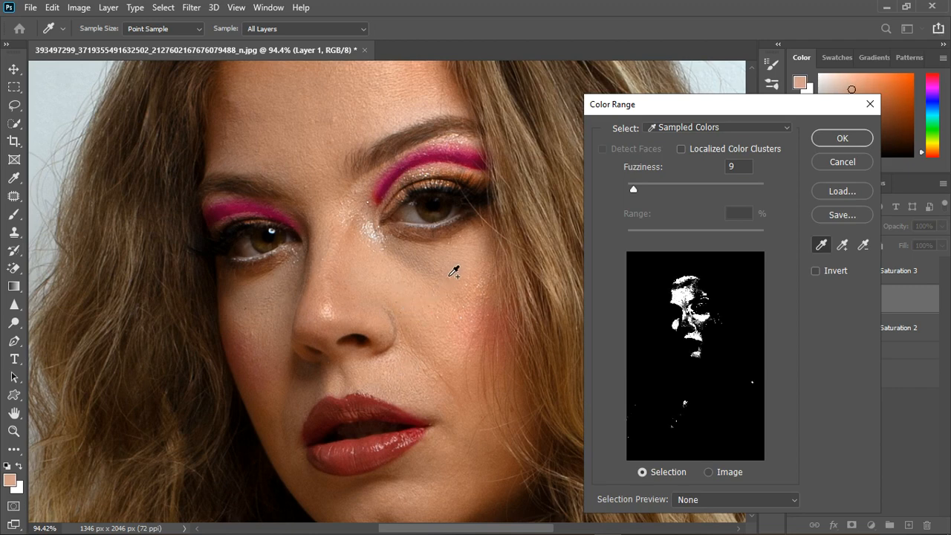
{"action": "left_click", "coordinate": [245, 175]}
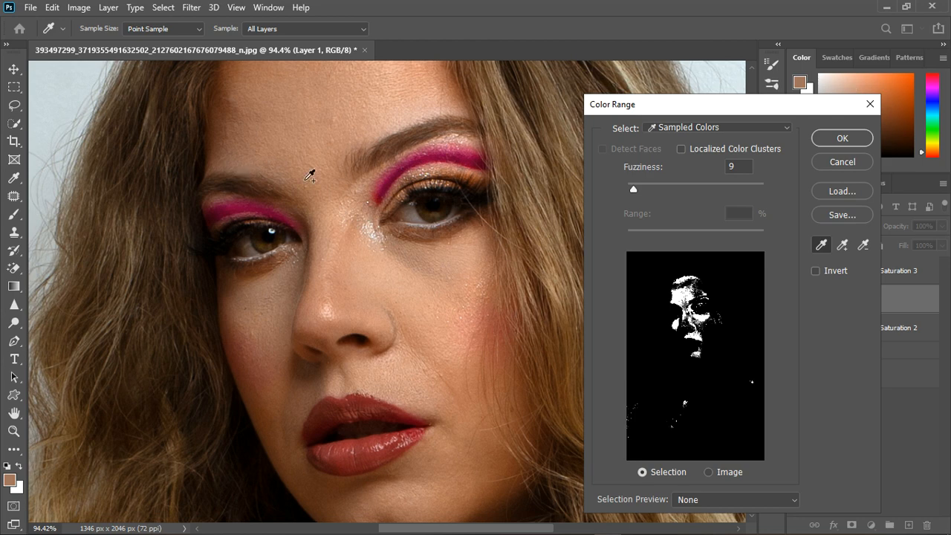
{"action": "left_click", "coordinate": [407, 140]}
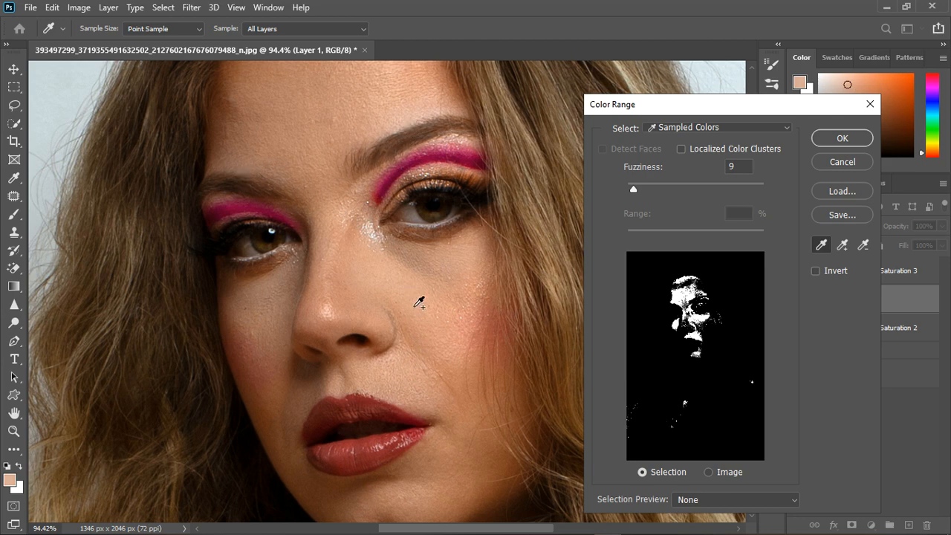
{"action": "left_click", "coordinate": [421, 275]}
{"action": "left_click_drag", "start_coordinate": [635, 190], "coordinate": [641, 191]}
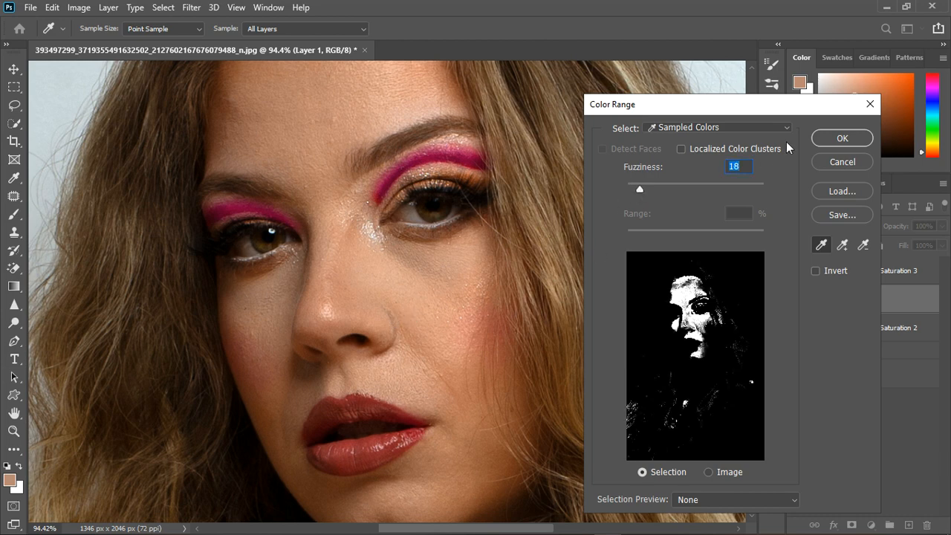
{"action": "left_click", "coordinate": [842, 138]}
- Show Hue/Saturation 3, fill the selected skin on its mask with black, then deselect and invert the mask
{"action": "scroll", "coordinate": [345, 311], "scroll_direction": "down", "scroll_amount": 2}
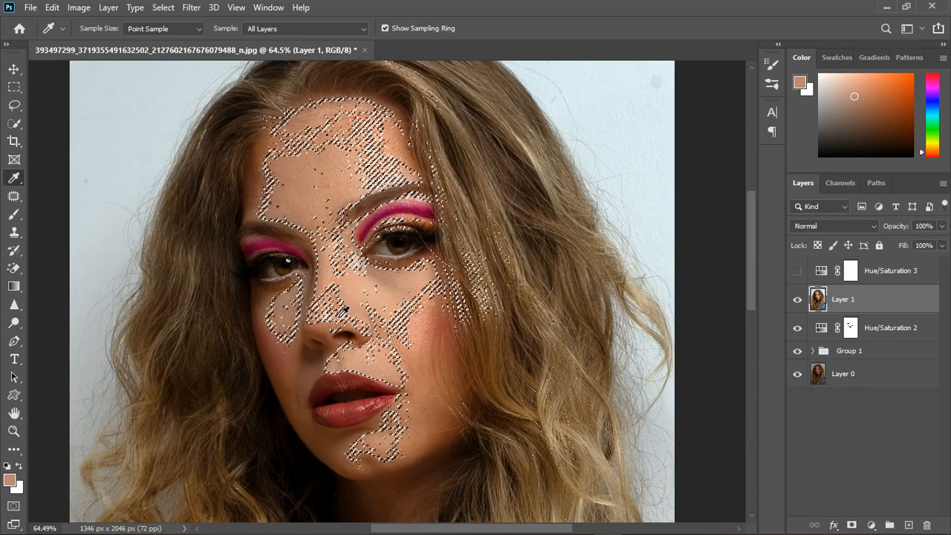
{"action": "scroll", "coordinate": [356, 293], "scroll_direction": "up", "scroll_amount": 2}
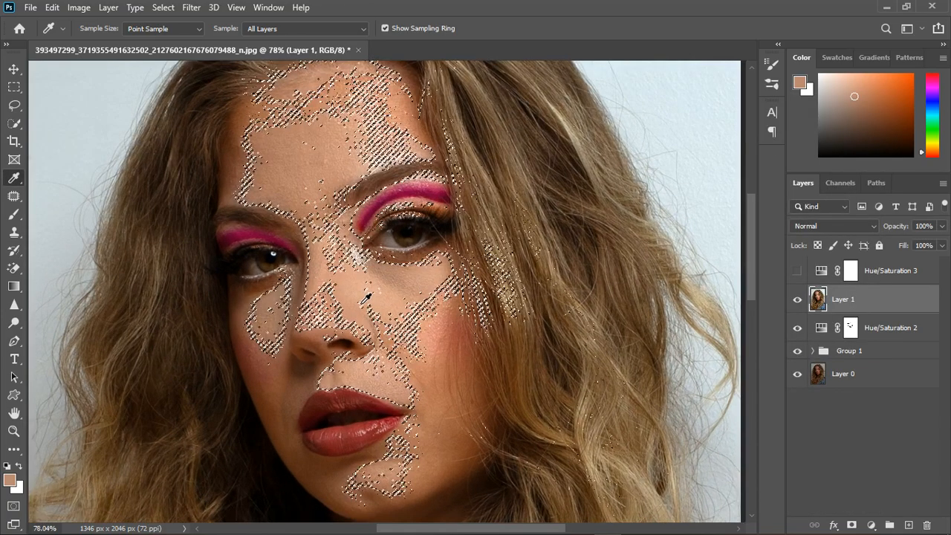
{"action": "left_click", "coordinate": [848, 274]}
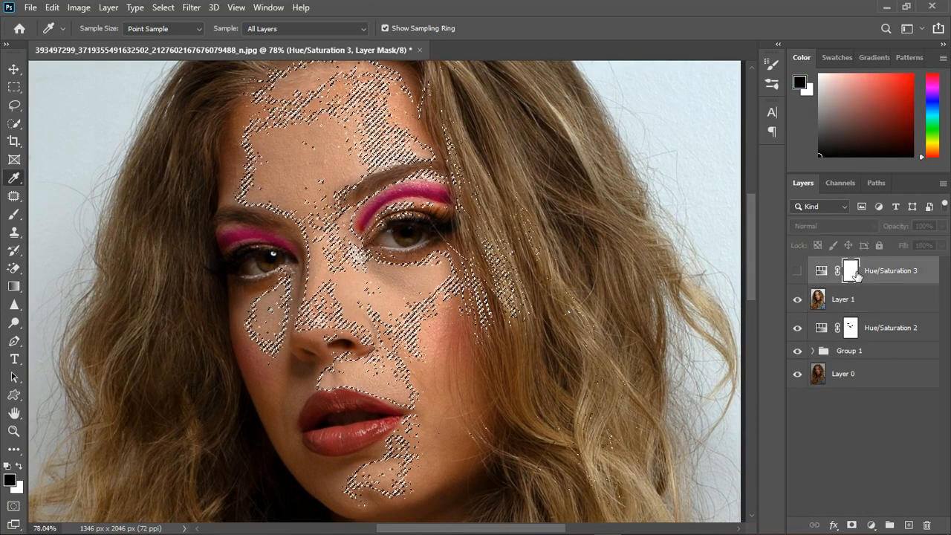
{"action": "left_click", "coordinate": [798, 270]}
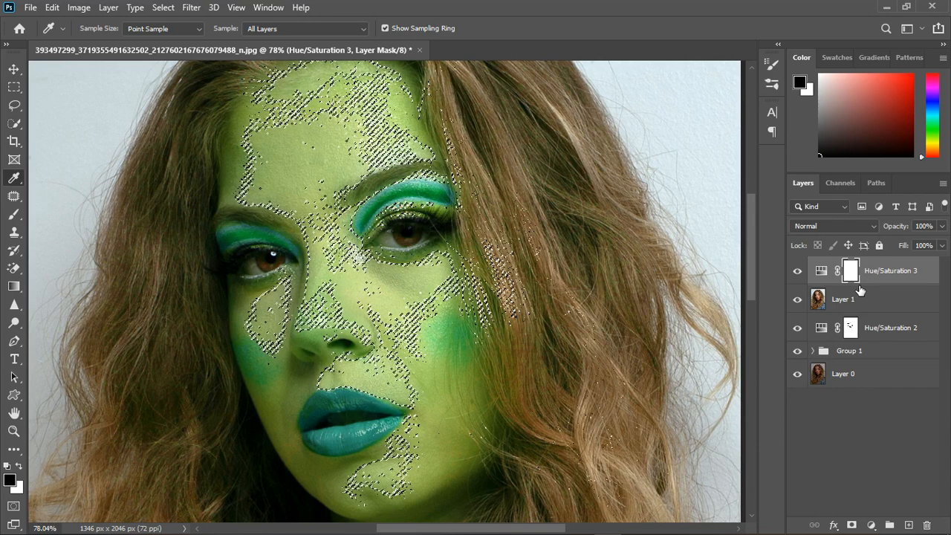
{"action": "key", "text": "shift+F5"}
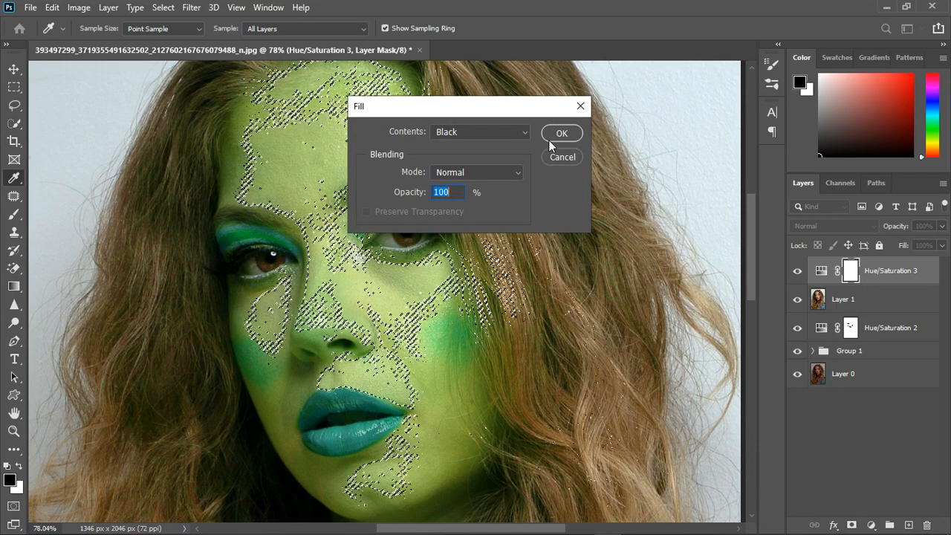
{"action": "left_click", "coordinate": [561, 133]}
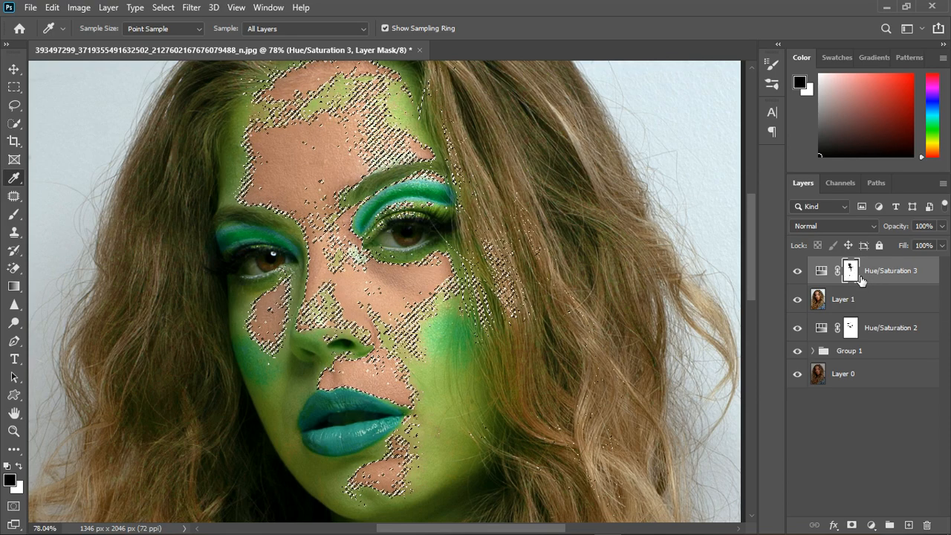
{"action": "key", "text": "ctrl+d"}
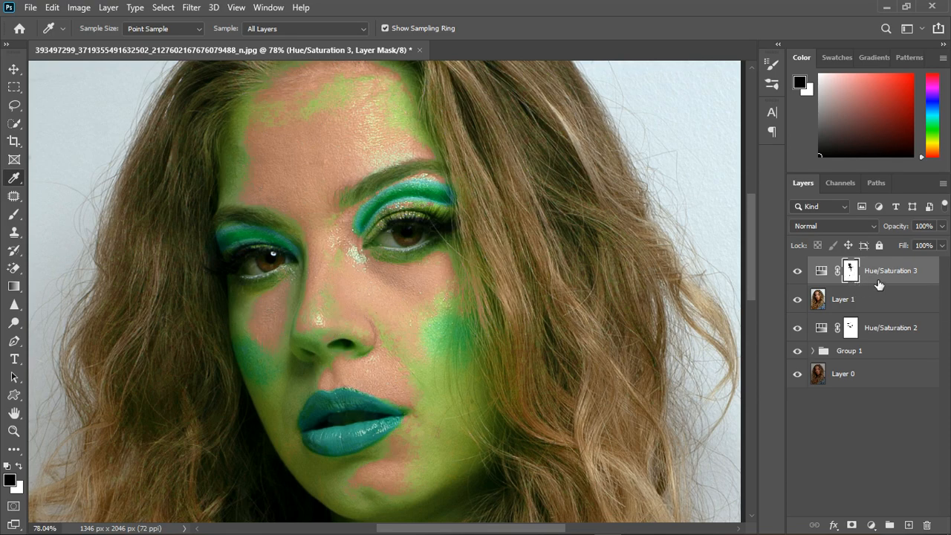
{"action": "key", "text": "ctrl+i"}
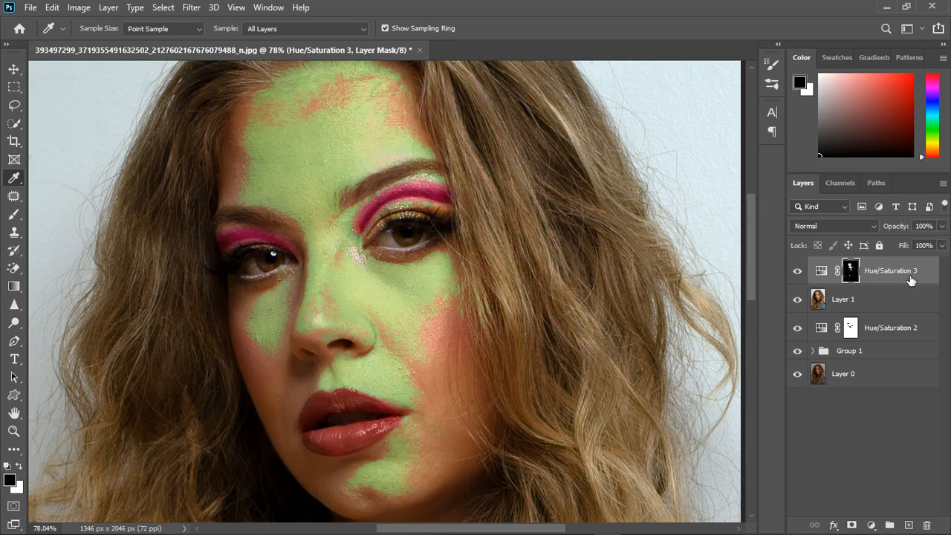
- Try a Reds hue of 0 and saturation of +80 in the Hue/Saturation 3 adjustment
{"action": "double_click", "coordinate": [821, 272]}
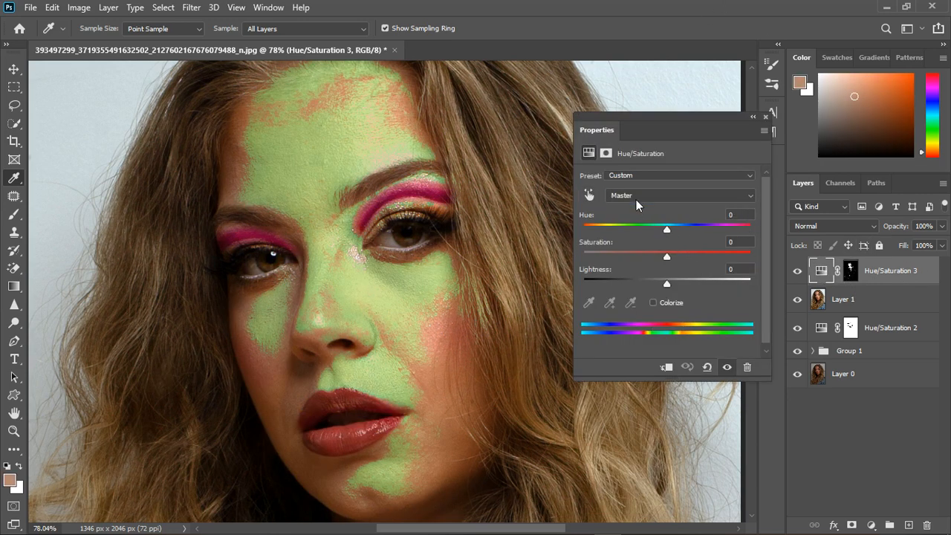
{"action": "left_click", "coordinate": [637, 199]}
{"action": "left_click", "coordinate": [630, 217]}
{"action": "left_click_drag", "start_coordinate": [666, 229], "coordinate": [683, 257]}
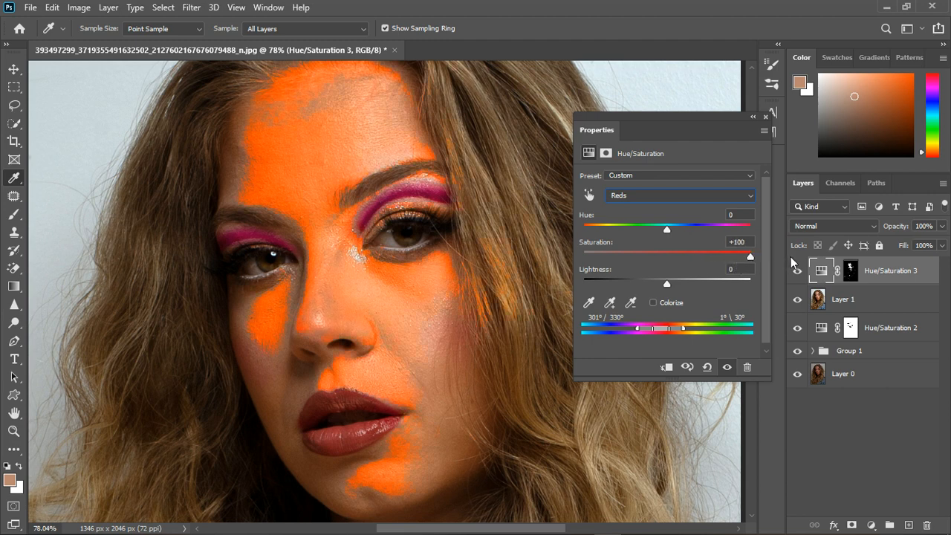
{"action": "left_click_drag", "start_coordinate": [778, 266], "coordinate": [741, 269]}
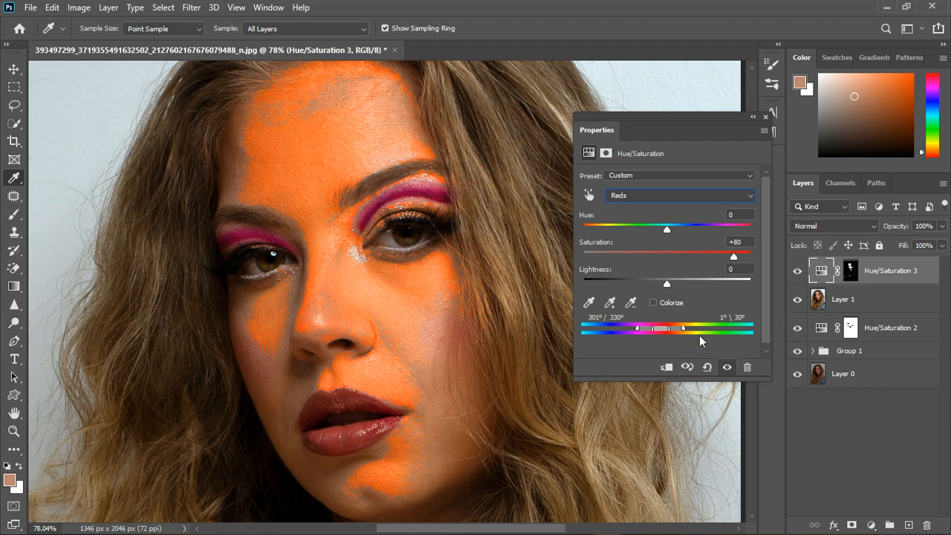
{"action": "key", "text": "backslash"}
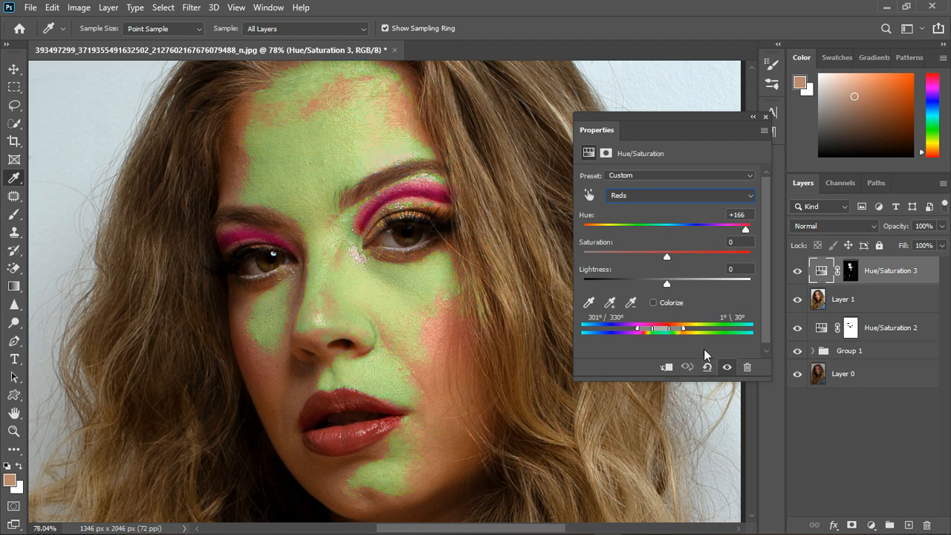
- Reset the Hue/Saturation 3 adjustment and set its Master saturation to +21
{"action": "left_click", "coordinate": [708, 367]}
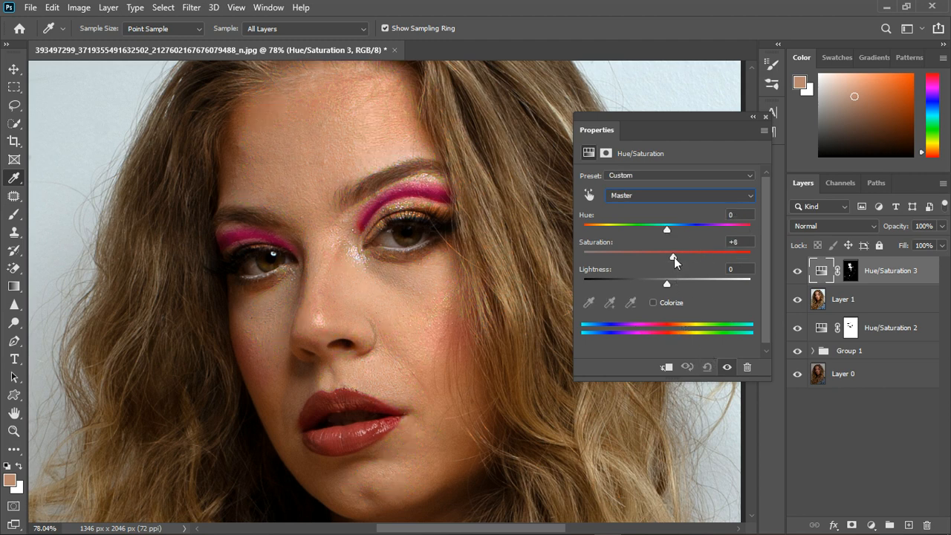
{"action": "left_click_drag", "start_coordinate": [674, 258], "coordinate": [687, 262]}
{"action": "left_click_drag", "start_coordinate": [687, 264], "coordinate": [685, 268]}
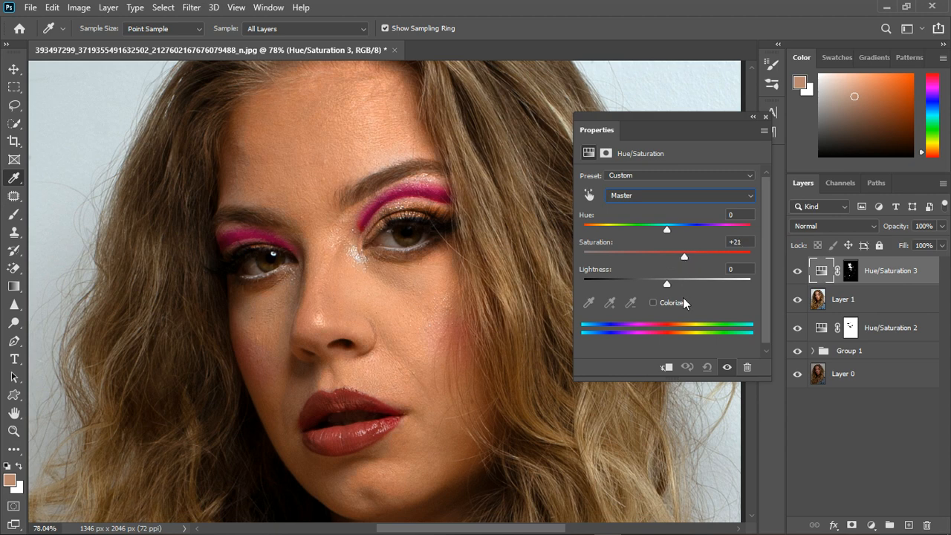
- Toggle the Hue/Saturation 3 adjustment's visibility and examine the facial skin before and after
{"action": "left_click", "coordinate": [728, 367]}
{"action": "left_click", "coordinate": [727, 367]}
{"action": "scroll", "coordinate": [285, 159], "scroll_direction": "up", "scroll_amount": 5}
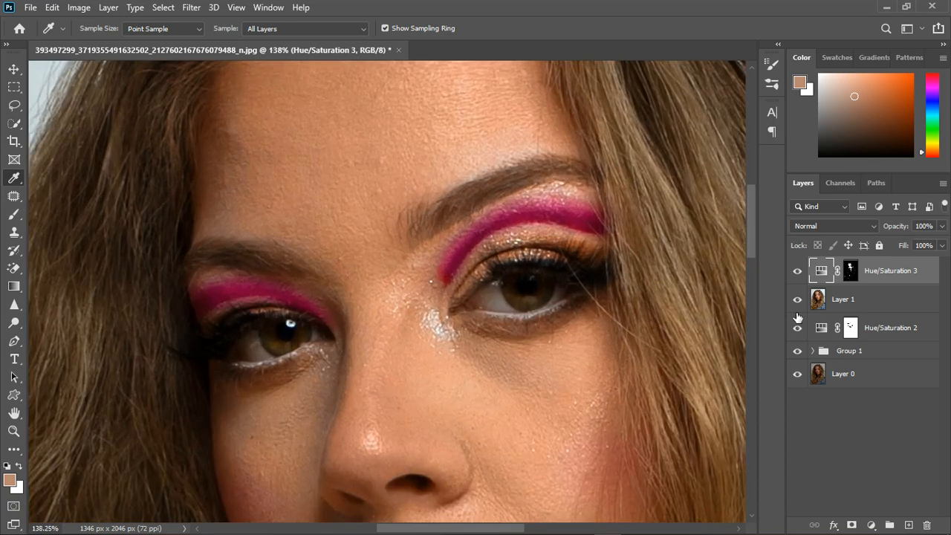
{"action": "left_click", "coordinate": [798, 274]}
{"action": "left_click", "coordinate": [798, 274]}
- Choose the soft 50 px Brush tool and set its flow to 36%
{"action": "left_click", "coordinate": [14, 215]}
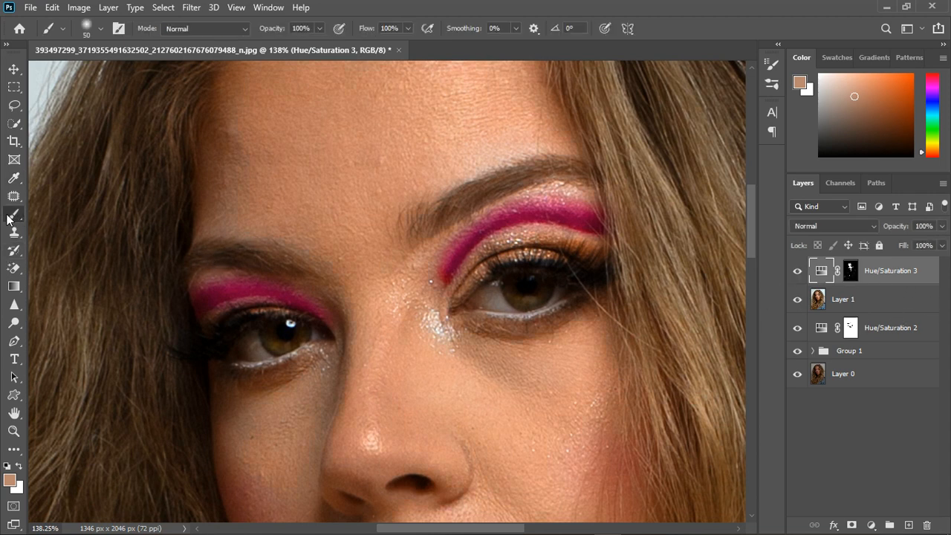
{"action": "left_click", "coordinate": [101, 30]}
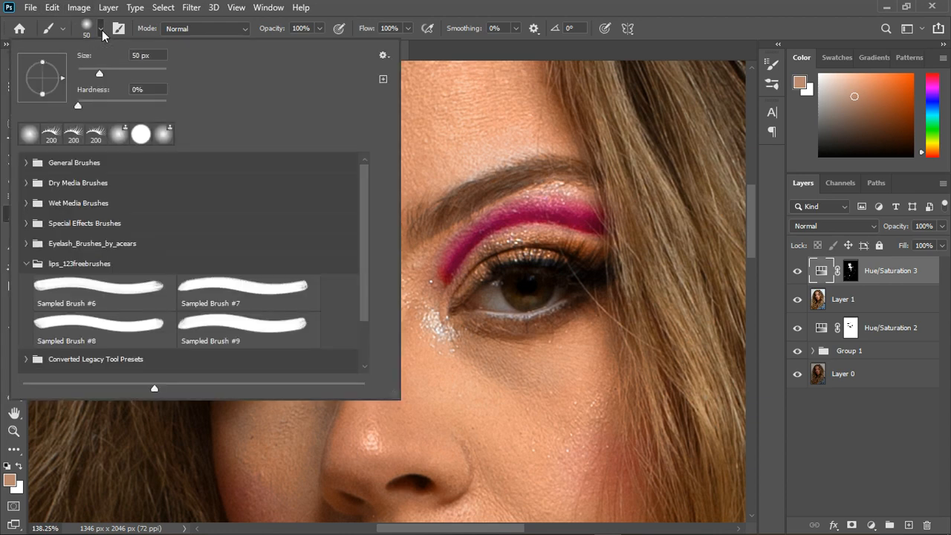
{"action": "left_click", "coordinate": [101, 30]}
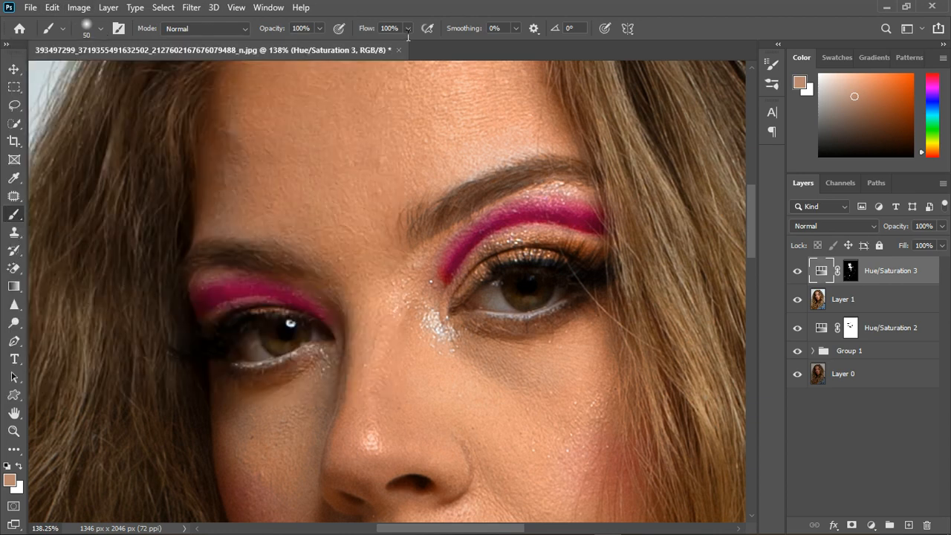
{"action": "left_click_drag", "start_coordinate": [406, 29], "coordinate": [398, 41]}
{"action": "left_click", "coordinate": [15, 215]}
{"action": "scroll", "coordinate": [606, 370], "scroll_direction": "down", "scroll_amount": 3}
{"action": "scroll", "coordinate": [387, 310], "scroll_direction": "up", "scroll_amount": 1}
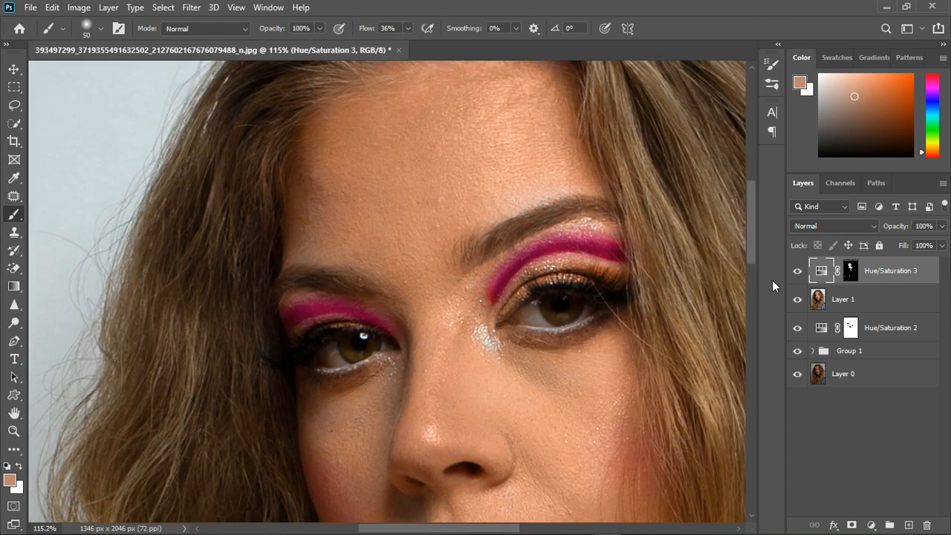
- Paint white on the Hue/Saturation 3 layer mask to extend the skin correction over the uneven forehead and face areas
{"action": "left_click", "coordinate": [850, 270]}
{"action": "key", "text": "d"}
{"action": "scroll", "coordinate": [336, 275], "scroll_direction": "up", "scroll_amount": 2}
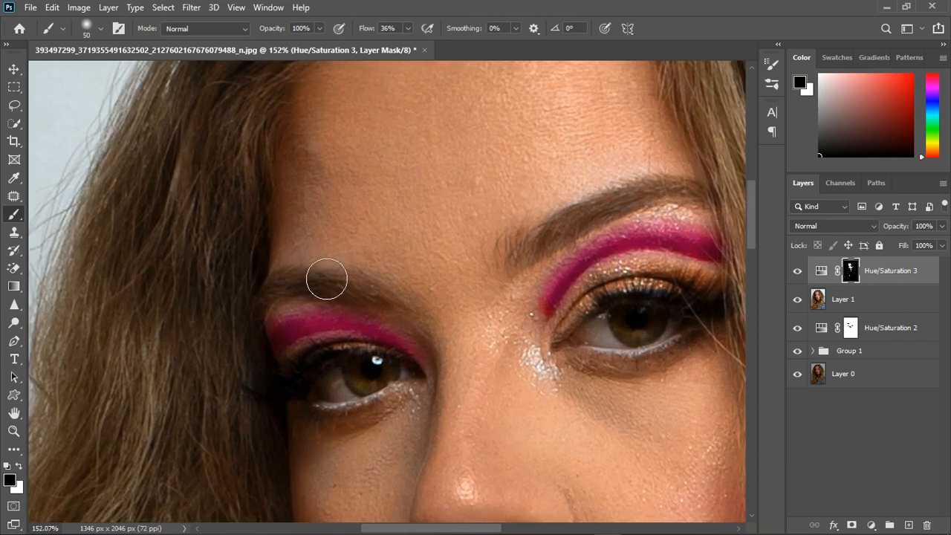
{"action": "key", "text": "x"}
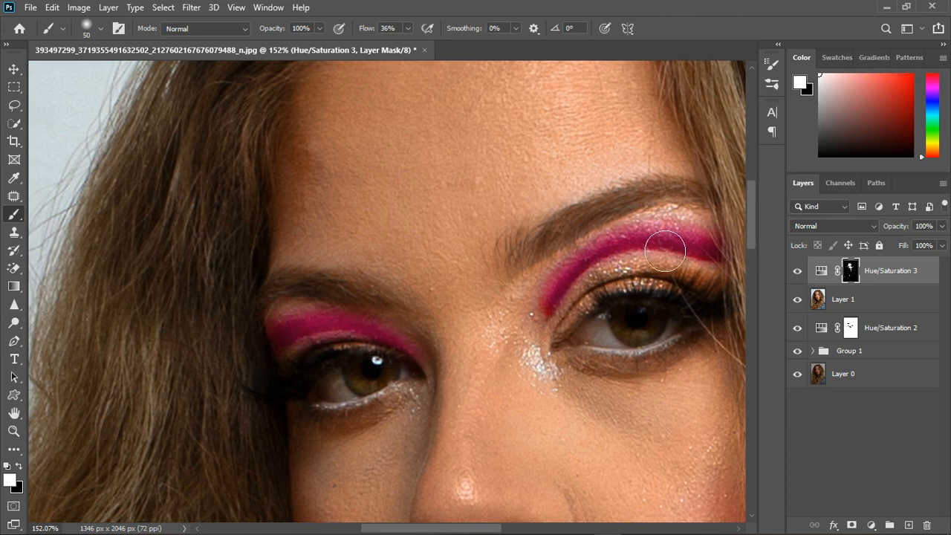
{"action": "scroll", "coordinate": [498, 181], "scroll_direction": "down", "scroll_amount": 5}
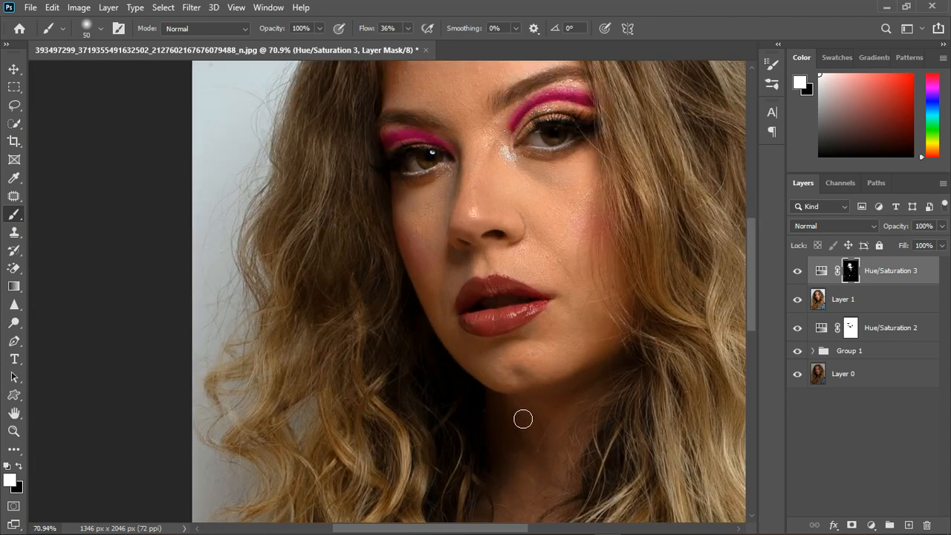
{"action": "scroll", "coordinate": [520, 409], "scroll_direction": "up", "scroll_amount": 2}
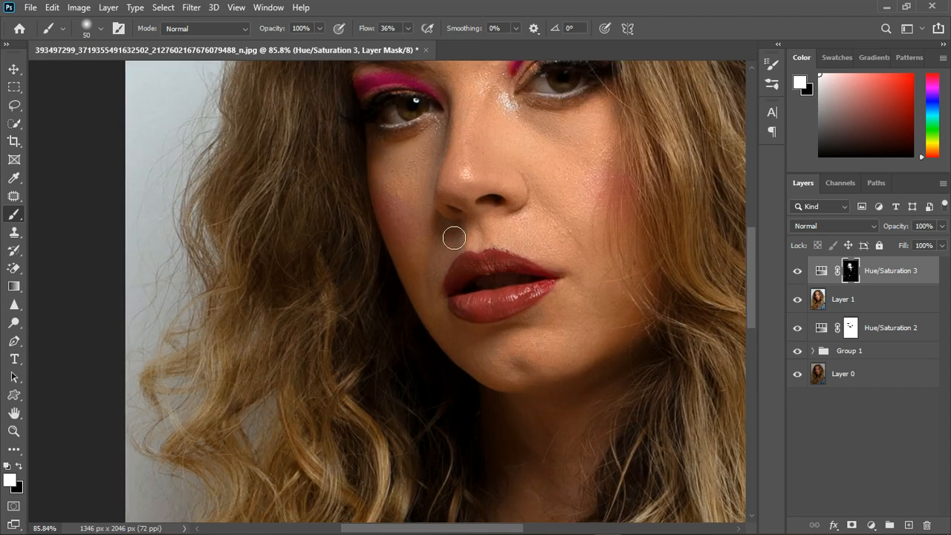
{"action": "scroll", "coordinate": [548, 212], "scroll_direction": "down", "scroll_amount": 3}
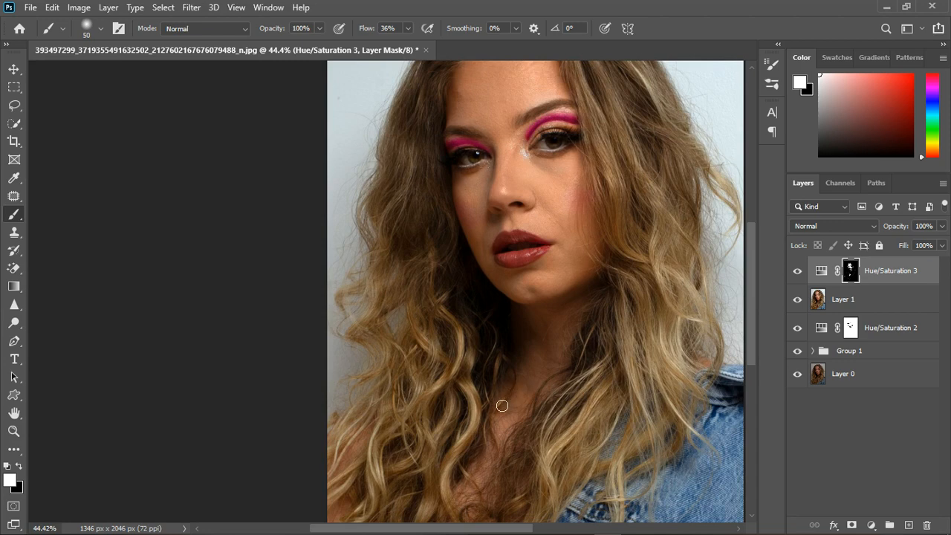
{"action": "scroll", "coordinate": [594, 278], "scroll_direction": "down", "scroll_amount": 4}
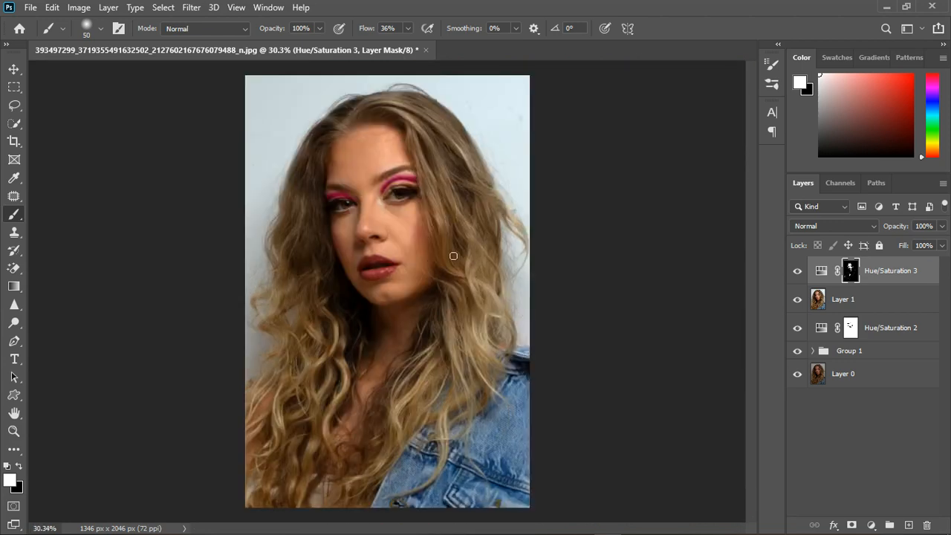
- Compare the portrait with Hue/Saturation 3 hidden and shown, and stamp the visible result onto a new top layer
{"action": "scroll", "coordinate": [401, 156], "scroll_direction": "up", "scroll_amount": 4}
{"action": "left_click", "coordinate": [799, 272]}
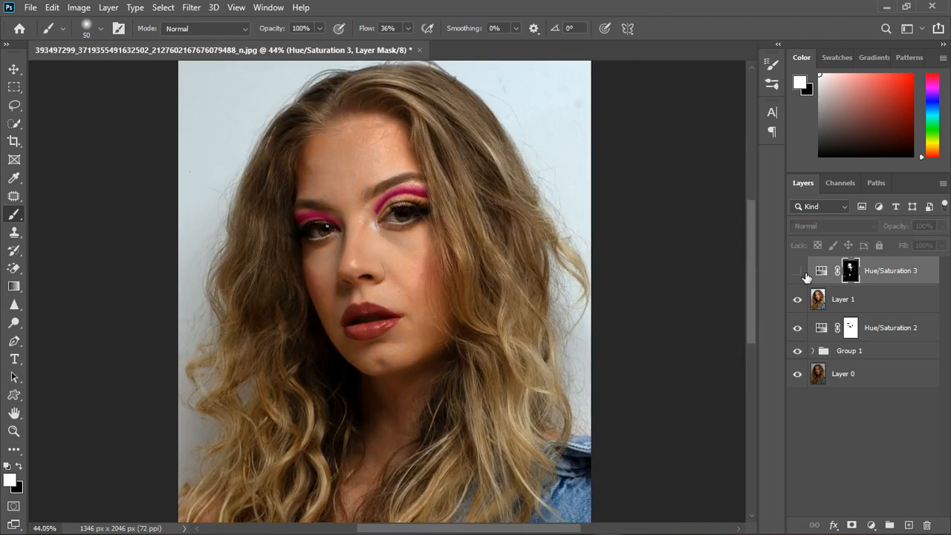
{"action": "left_click", "coordinate": [801, 272]}
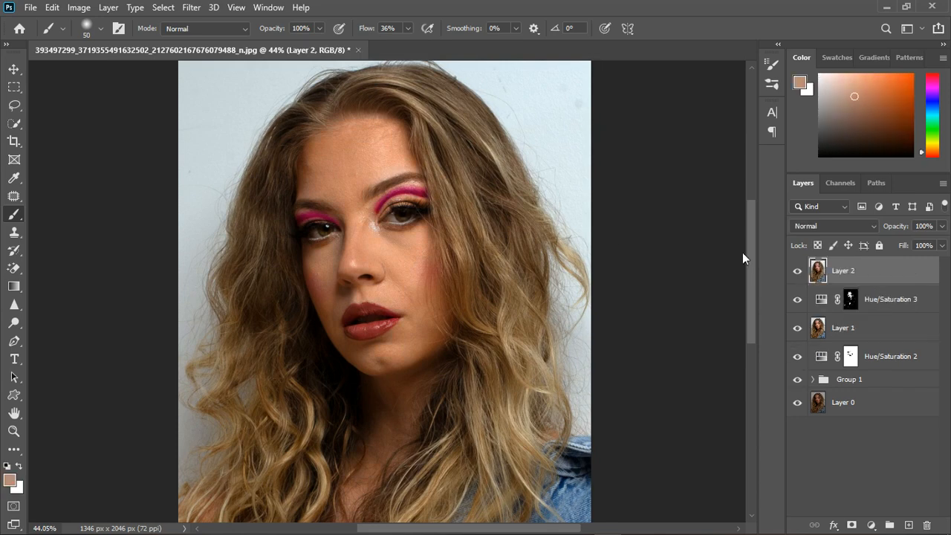
{"action": "scroll", "coordinate": [384, 262], "scroll_direction": "down", "scroll_amount": 1}
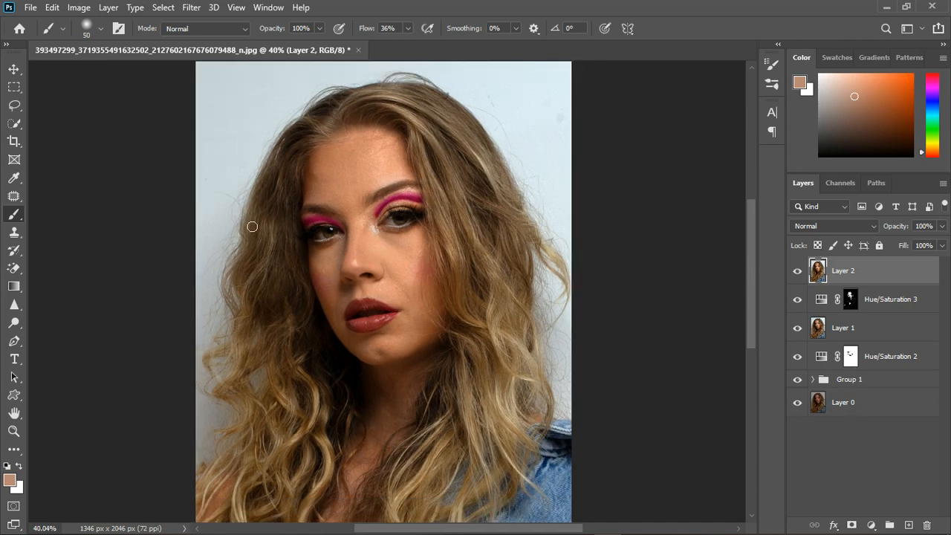
- Add a Black & White adjustment layer above Layer 2 with Reds at -54 and Yellows at 98
{"action": "left_click", "coordinate": [873, 527]}
{"action": "left_click", "coordinate": [877, 417]}
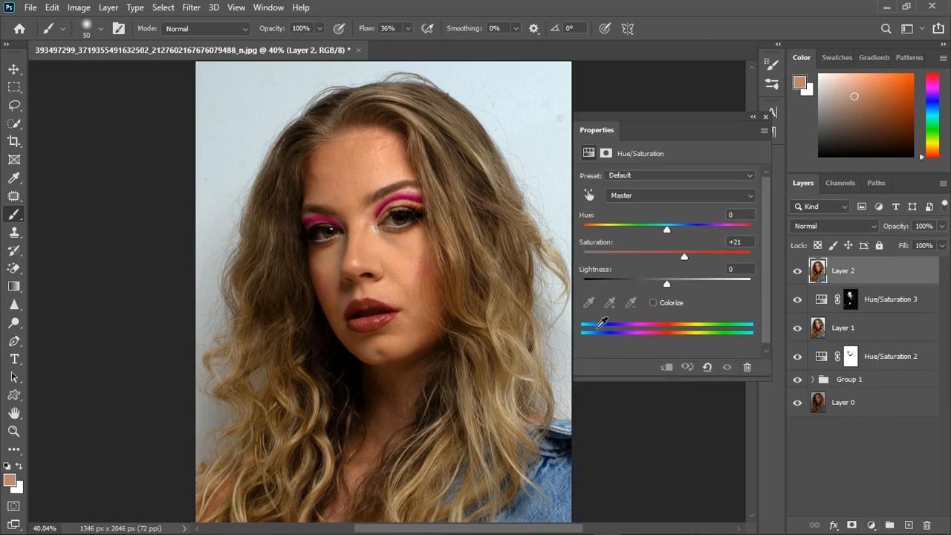
{"action": "left_click_drag", "start_coordinate": [664, 227], "coordinate": [633, 227]}
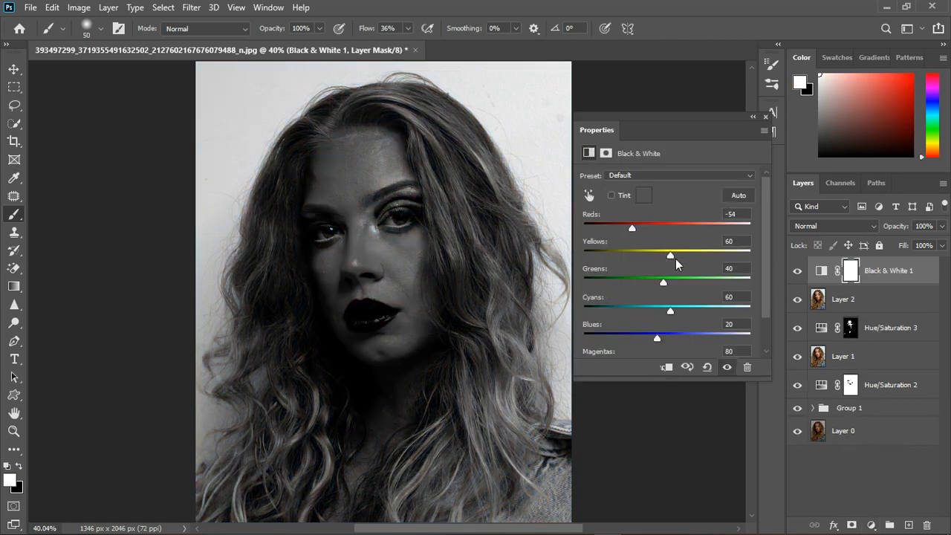
{"action": "left_click_drag", "start_coordinate": [676, 259], "coordinate": [683, 260]}
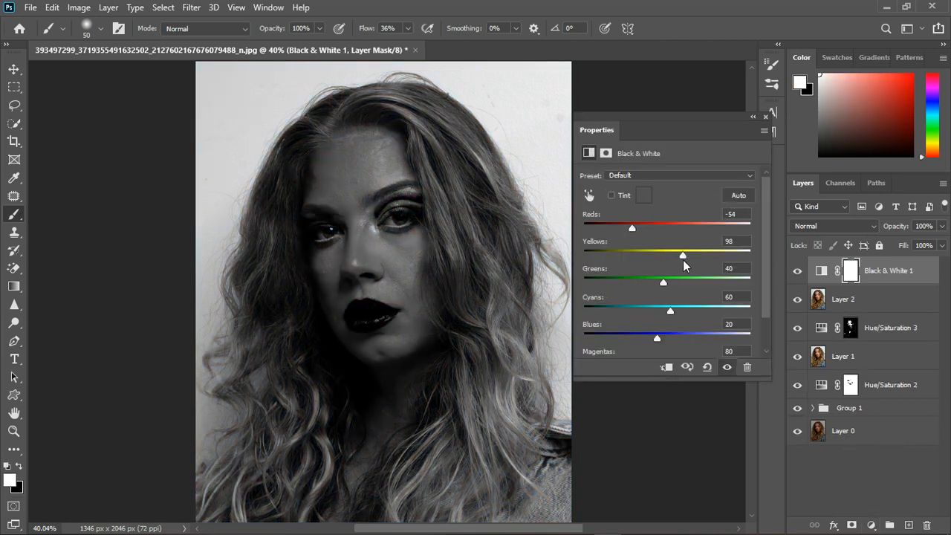
{"action": "left_click", "coordinate": [766, 116]}
- Set the Black & White adjustment's Reds to -75 and inspect the facial skin for visible flaws
{"action": "scroll", "coordinate": [364, 145], "scroll_direction": "up", "scroll_amount": 6}
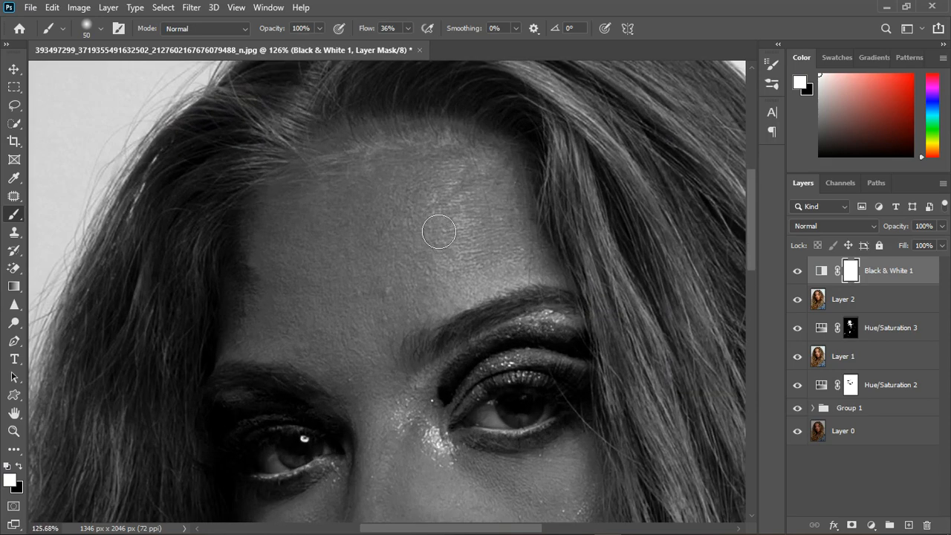
{"action": "scroll", "coordinate": [439, 232], "scroll_direction": "down", "scroll_amount": 2}
{"action": "scroll", "coordinate": [405, 321], "scroll_direction": "up", "scroll_amount": 5}
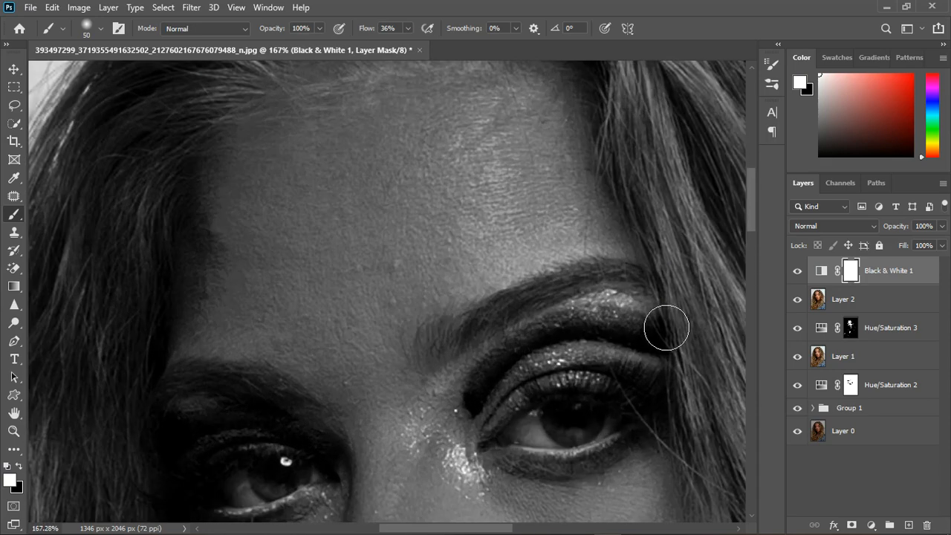
{"action": "double_click", "coordinate": [824, 272]}
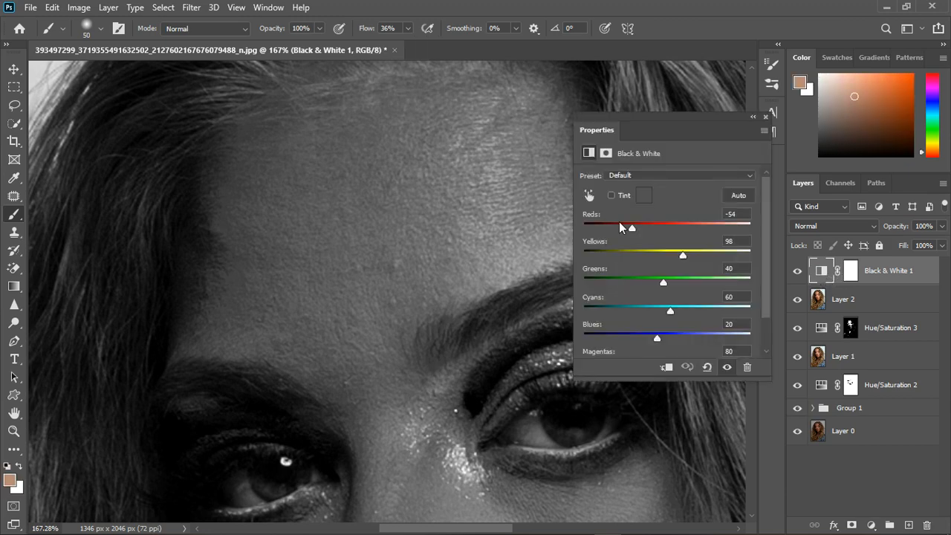
{"action": "left_click_drag", "start_coordinate": [623, 230], "coordinate": [625, 230]}
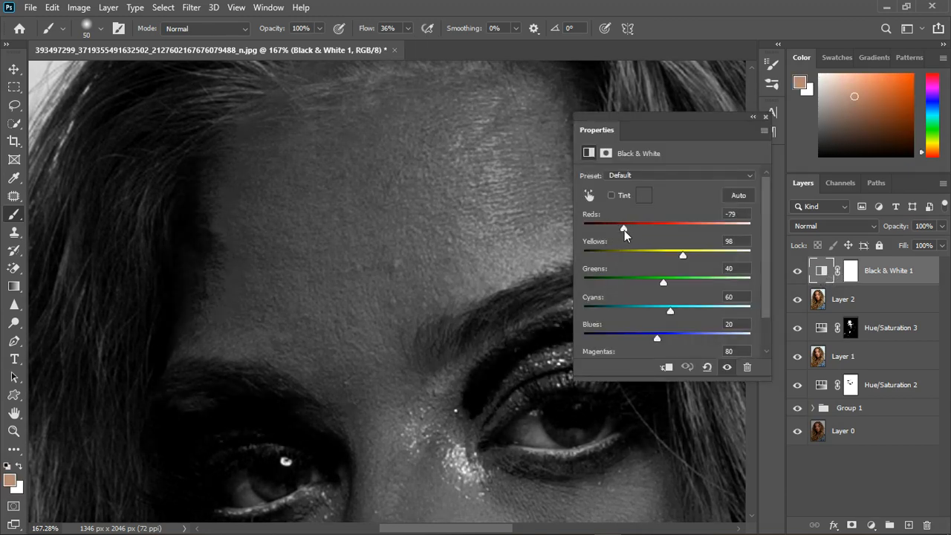
{"action": "scroll", "coordinate": [412, 273], "scroll_direction": "down", "scroll_amount": 5}
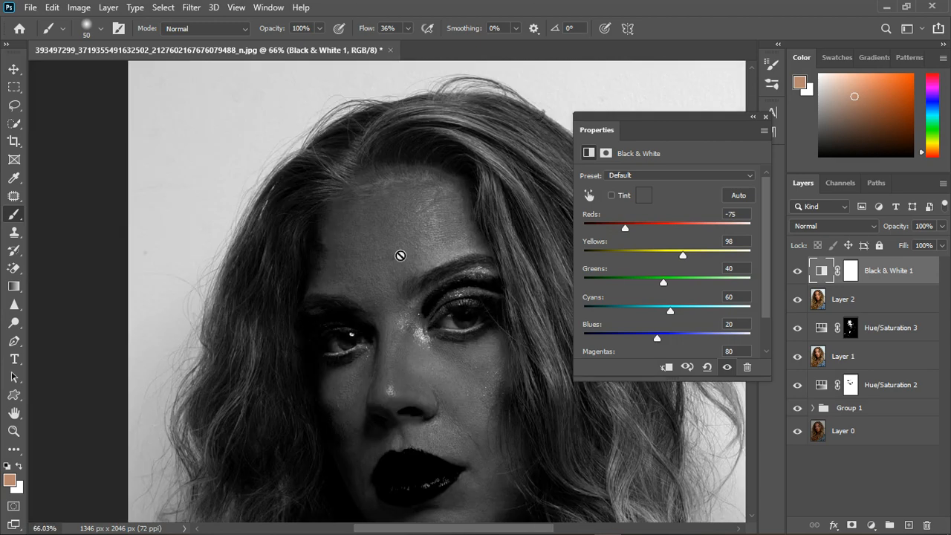
{"action": "scroll", "coordinate": [419, 427], "scroll_direction": "up", "scroll_amount": 4}
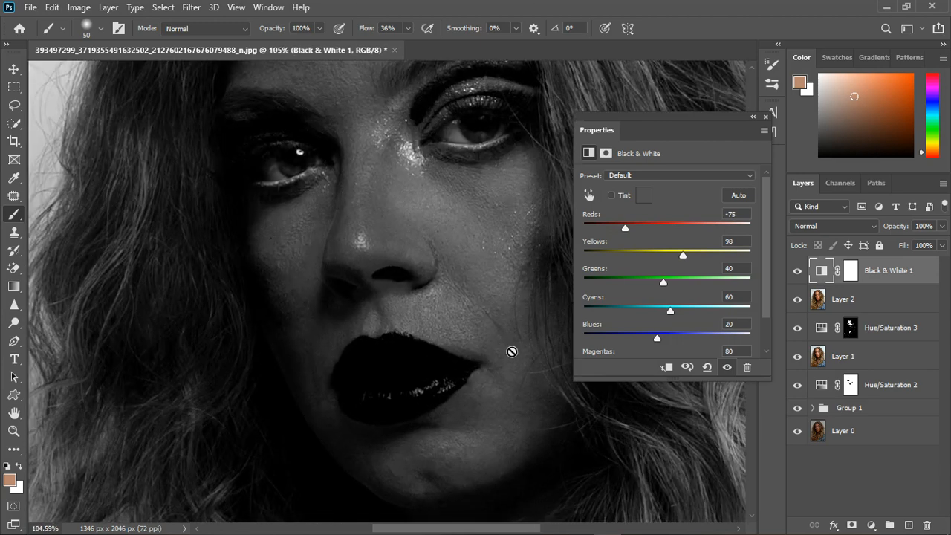
{"action": "scroll", "coordinate": [512, 352], "scroll_direction": "up", "scroll_amount": 2}
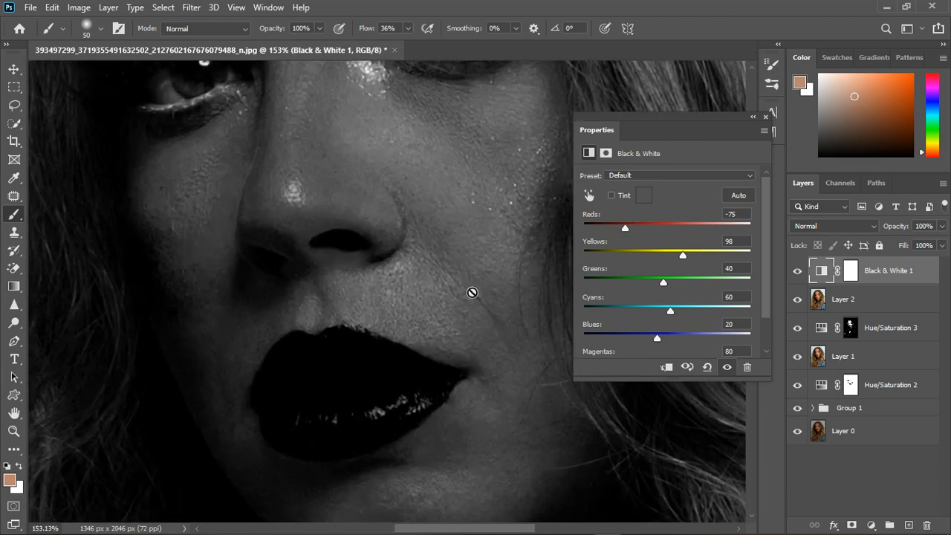
{"action": "left_click", "coordinate": [767, 117]}
- Patch the fine lines beside the nose and on the cheek on Layer 2 with clean neighbouring skin
{"action": "left_click", "coordinate": [868, 305]}
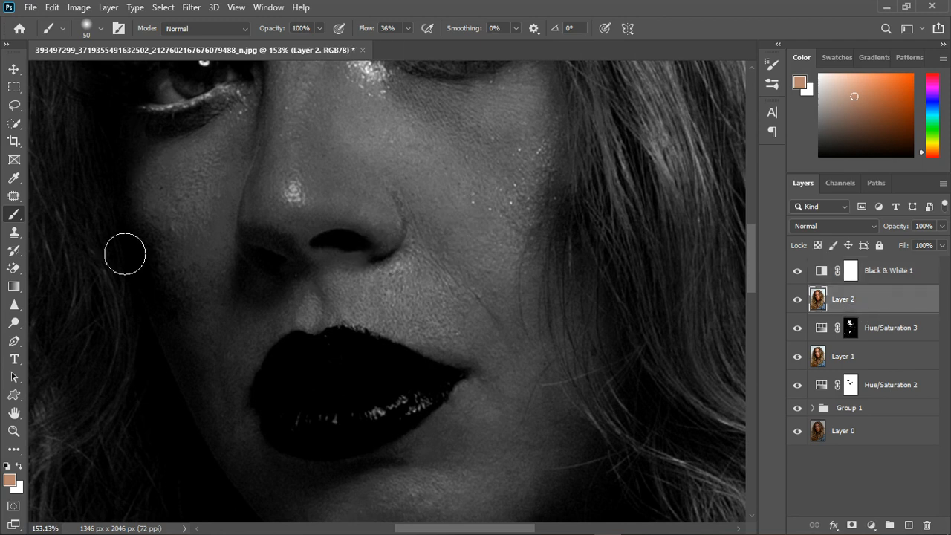
{"action": "left_click", "coordinate": [14, 197]}
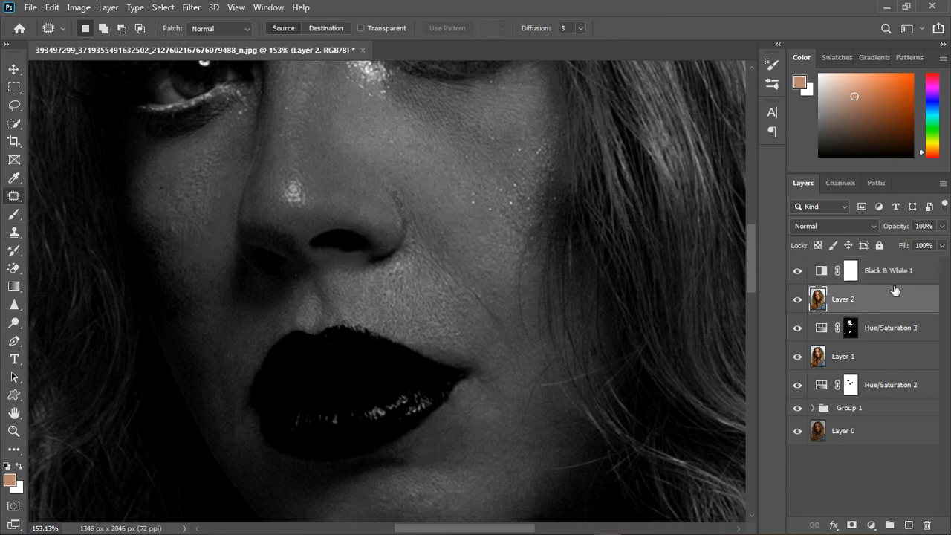
{"action": "mouse_move", "coordinate": [435, 242]}
{"action": "left_mouse_down"}
{"action": "mouse_move", "coordinate": [413, 256]}
{"action": "mouse_move", "coordinate": [443, 291]}
{"action": "mouse_move", "coordinate": [463, 275]}
{"action": "mouse_move", "coordinate": [439, 249]}
{"action": "mouse_move", "coordinate": [452, 245]}
{"action": "left_mouse_up"}
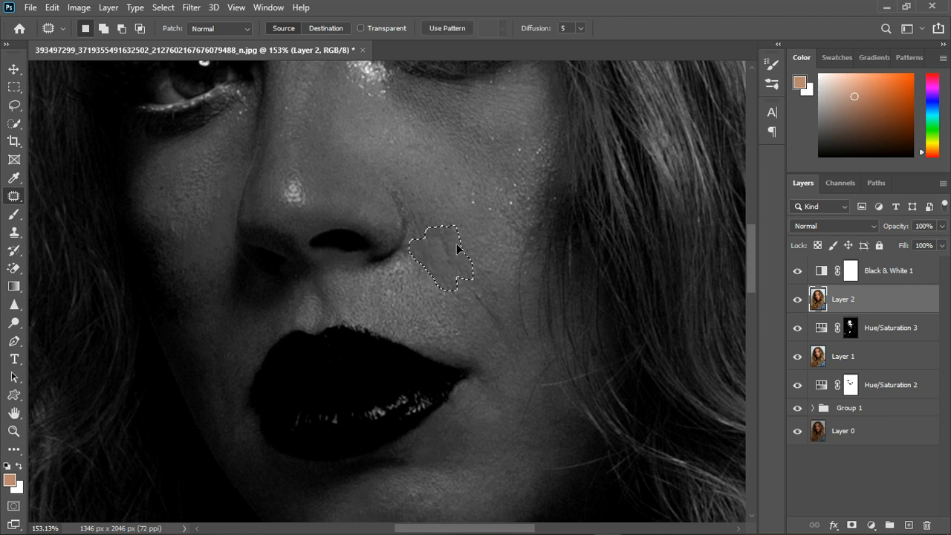
{"action": "left_click", "coordinate": [480, 253]}
{"action": "mouse_move", "coordinate": [463, 280]}
{"action": "left_mouse_down"}
{"action": "mouse_move", "coordinate": [495, 335]}
{"action": "mouse_move", "coordinate": [510, 338]}
{"action": "mouse_move", "coordinate": [473, 283]}
{"action": "mouse_move", "coordinate": [481, 302]}
{"action": "mouse_move", "coordinate": [484, 269]}
{"action": "left_mouse_up"}
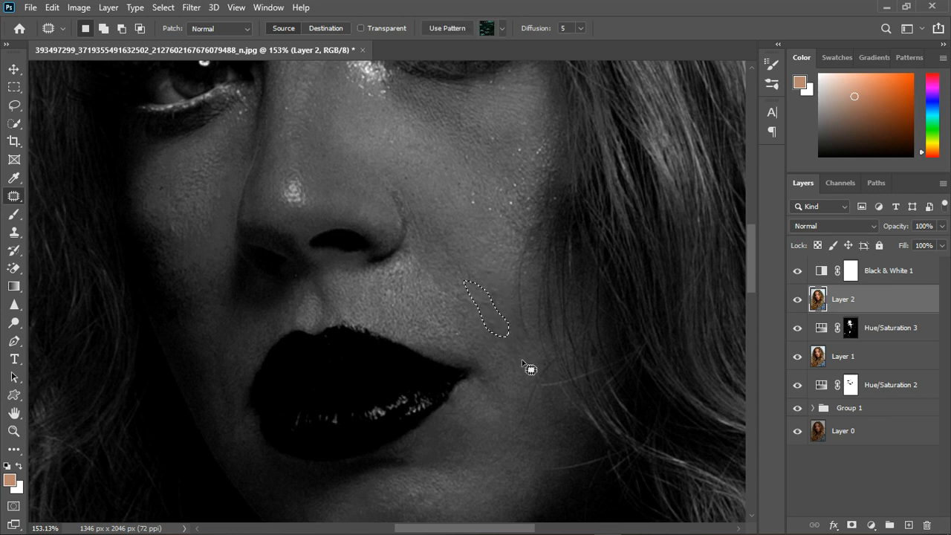
{"action": "left_click_drag", "start_coordinate": [521, 356], "coordinate": [521, 361]}
{"action": "left_click", "coordinate": [438, 211]}
{"action": "mouse_move", "coordinate": [514, 252]}
{"action": "left_mouse_down"}
{"action": "mouse_move", "coordinate": [513, 314]}
{"action": "mouse_move", "coordinate": [531, 335]}
{"action": "mouse_move", "coordinate": [518, 236]}
{"action": "mouse_move", "coordinate": [515, 252]}
{"action": "mouse_move", "coordinate": [444, 225]}
{"action": "left_mouse_up"}
{"action": "key", "text": "ctrl+d"}
{"action": "scroll", "coordinate": [462, 296], "scroll_direction": "down", "scroll_amount": 6}
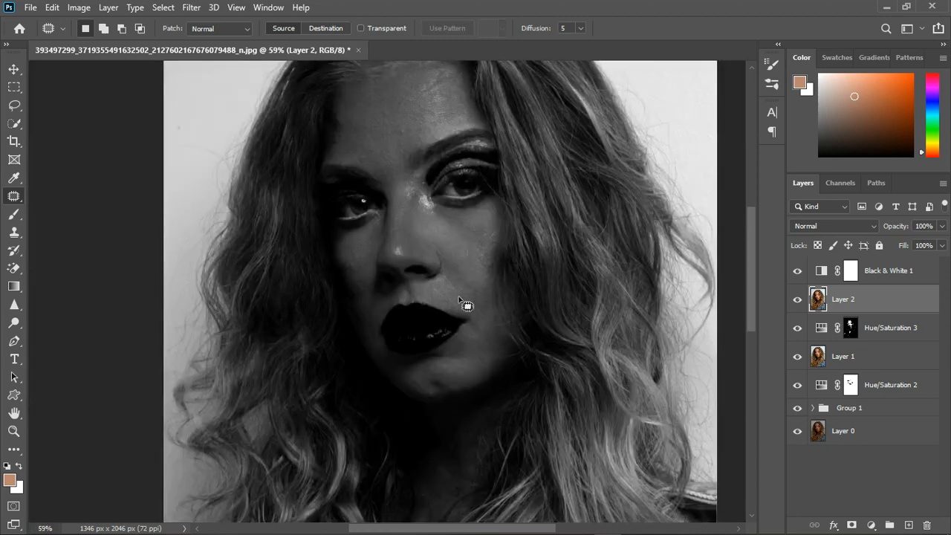
- Patch the blemishes on the forehead above the eyebrows on Layer 2 and clear the selection
{"action": "scroll", "coordinate": [382, 72], "scroll_direction": "up", "scroll_amount": 2}
{"action": "scroll", "coordinate": [382, 72], "scroll_direction": "up", "scroll_amount": 5}
{"action": "mouse_move", "coordinate": [414, 210]}
{"action": "left_mouse_down"}
{"action": "mouse_move", "coordinate": [437, 222]}
{"action": "mouse_move", "coordinate": [417, 204]}
{"action": "mouse_move", "coordinate": [448, 173]}
{"action": "left_mouse_up"}
{"action": "mouse_move", "coordinate": [413, 247]}
{"action": "left_mouse_down"}
{"action": "mouse_move", "coordinate": [444, 233]}
{"action": "mouse_move", "coordinate": [434, 232]}
{"action": "left_mouse_up"}
{"action": "mouse_move", "coordinate": [427, 244]}
{"action": "left_mouse_down"}
{"action": "mouse_move", "coordinate": [414, 193]}
{"action": "mouse_move", "coordinate": [391, 198]}
{"action": "mouse_move", "coordinate": [404, 227]}
{"action": "mouse_move", "coordinate": [362, 207]}
{"action": "left_mouse_up"}
{"action": "left_click_drag", "start_coordinate": [384, 221], "coordinate": [325, 153]}
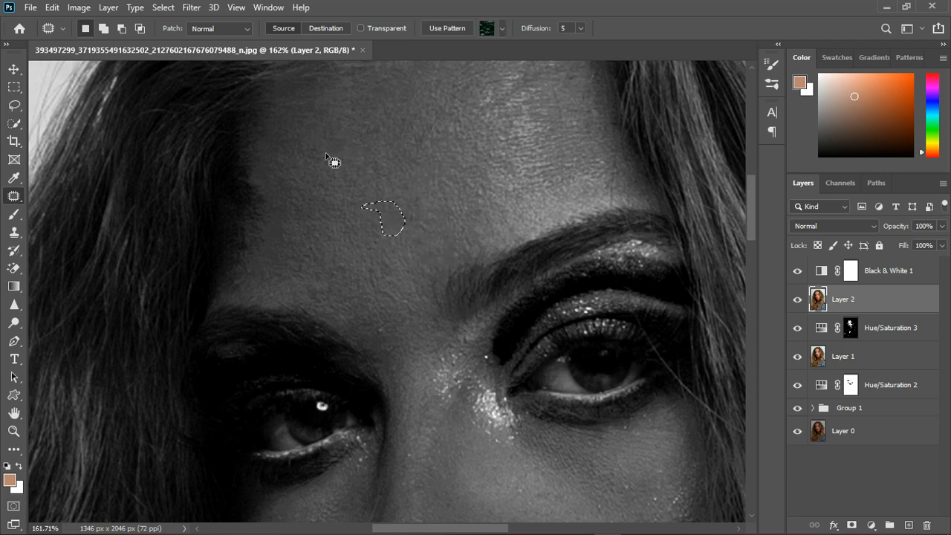
{"action": "scroll", "coordinate": [356, 183], "scroll_direction": "down", "scroll_amount": 6}
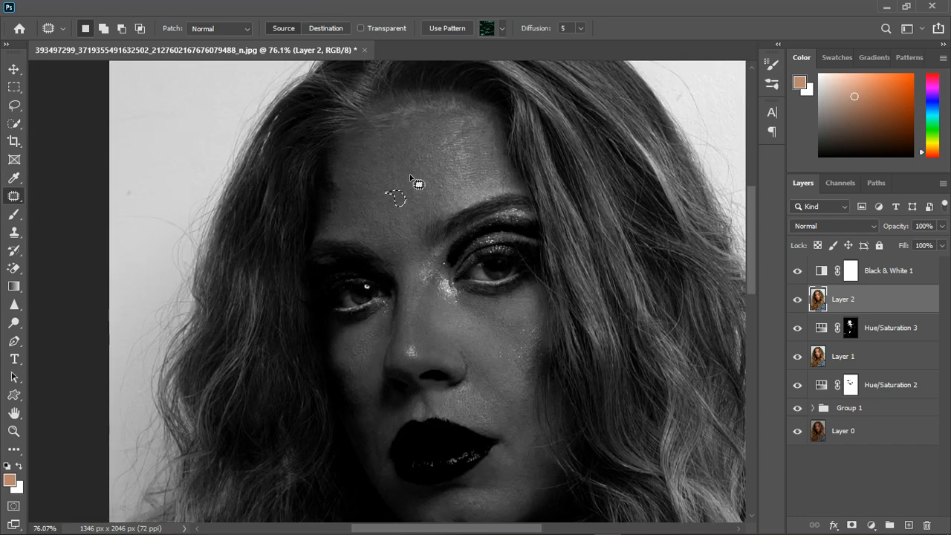
{"action": "key", "text": "ctrl+d"}
- Patch the backdrop beside the upper-left edge of the hair on Layer 2 and clear the selection
{"action": "scroll", "coordinate": [477, 243], "scroll_direction": "down", "scroll_amount": 2}
{"action": "scroll", "coordinate": [485, 167], "scroll_direction": "up", "scroll_amount": 1}
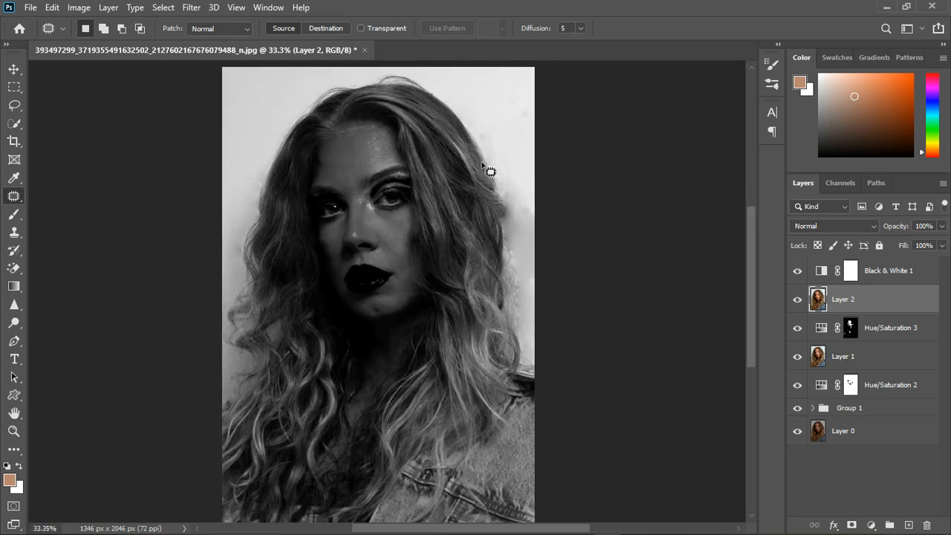
{"action": "scroll", "coordinate": [487, 169], "scroll_direction": "down", "scroll_amount": 3}
{"action": "scroll", "coordinate": [417, 105], "scroll_direction": "up", "scroll_amount": 6}
{"action": "scroll", "coordinate": [390, 105], "scroll_direction": "up", "scroll_amount": 2}
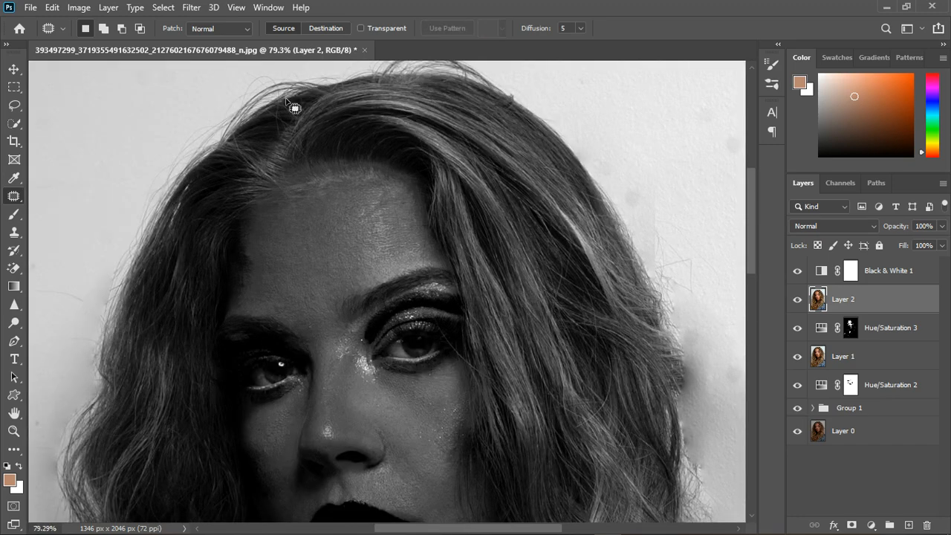
{"action": "scroll", "coordinate": [292, 100], "scroll_direction": "down", "scroll_amount": 1}
{"action": "mouse_move", "coordinate": [295, 77]}
{"action": "left_mouse_down"}
{"action": "mouse_move", "coordinate": [257, 96]}
{"action": "mouse_move", "coordinate": [176, 178]}
{"action": "mouse_move", "coordinate": [259, 85]}
{"action": "mouse_move", "coordinate": [291, 76]}
{"action": "left_mouse_up"}
{"action": "left_click_drag", "start_coordinate": [220, 103], "coordinate": [179, 98]}
{"action": "key", "text": "ctrl+d"}
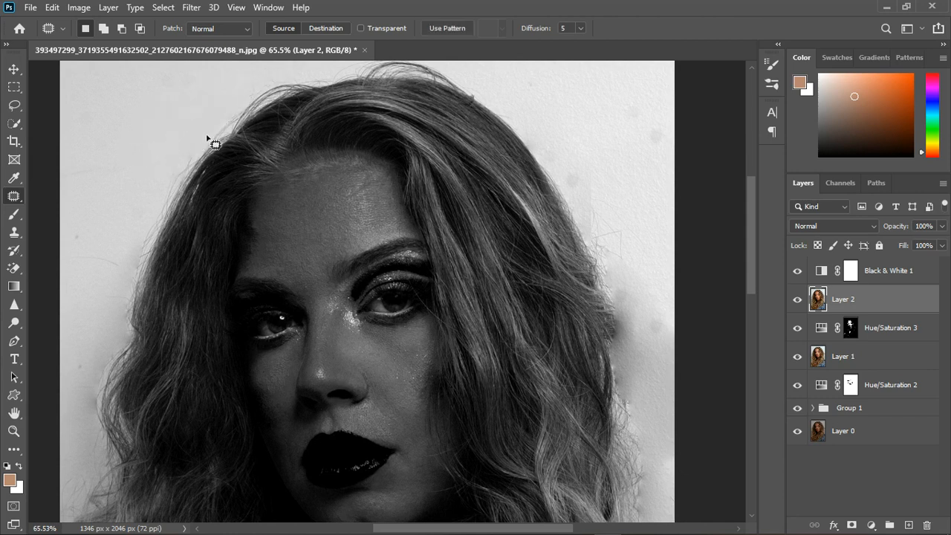
{"action": "scroll", "coordinate": [483, 184], "scroll_direction": "down", "scroll_amount": 2}
{"action": "scroll", "coordinate": [464, 212], "scroll_direction": "down", "scroll_amount": 1}
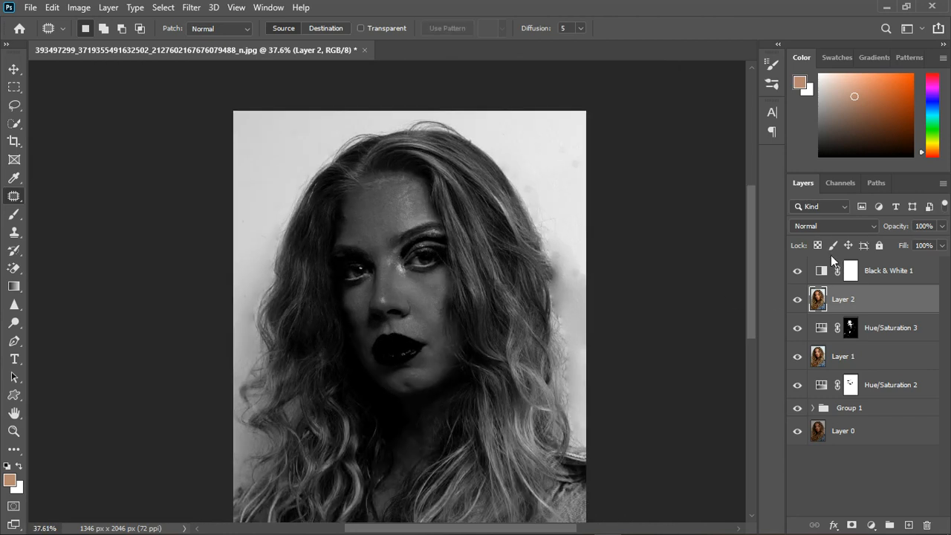
- Hide the Black & White adjustment to check the retouched colour portrait, and delete that adjustment layer
{"action": "left_click", "coordinate": [802, 273]}
{"action": "scroll", "coordinate": [505, 255], "scroll_direction": "down", "scroll_amount": 1}
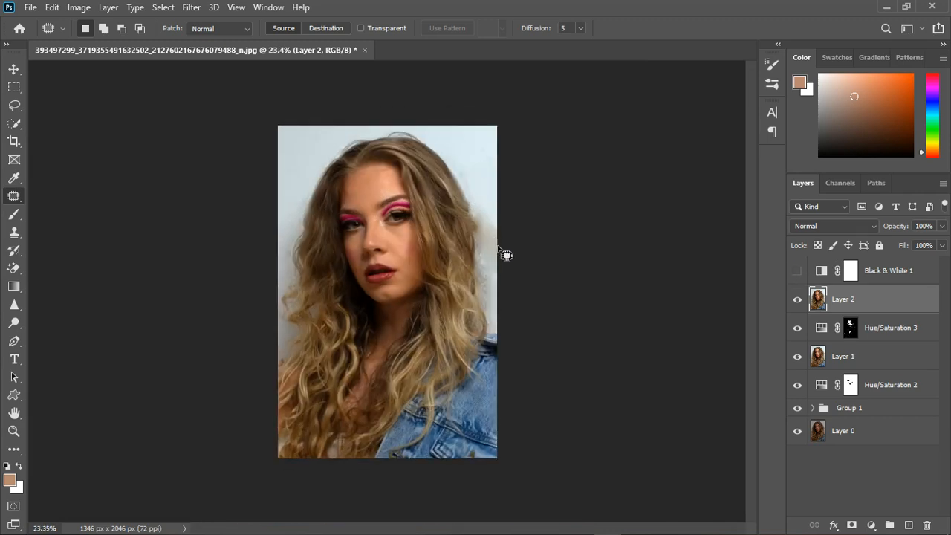
{"action": "scroll", "coordinate": [502, 236], "scroll_direction": "up", "scroll_amount": 2}
{"action": "scroll", "coordinate": [504, 238], "scroll_direction": "up", "scroll_amount": 1}
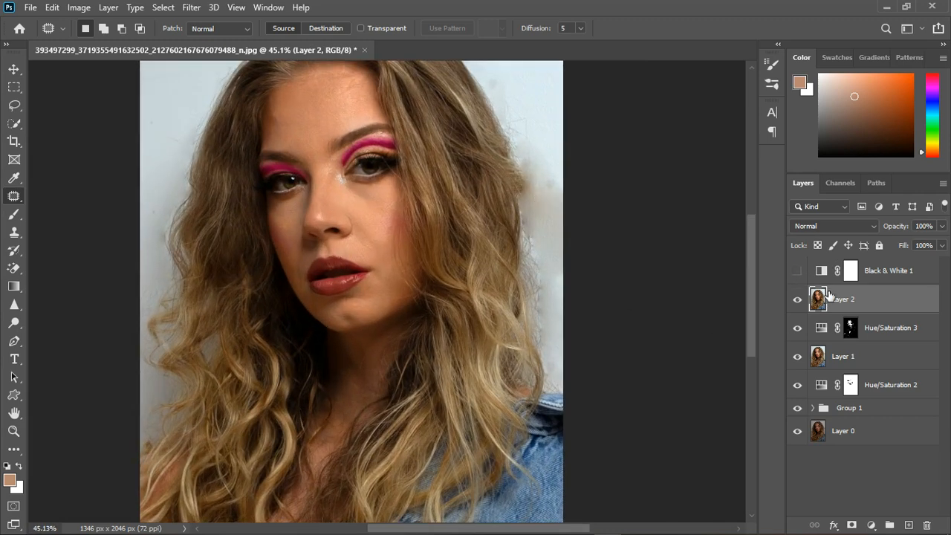
{"action": "left_click", "coordinate": [908, 278]}
{"action": "key", "text": "Delete"}
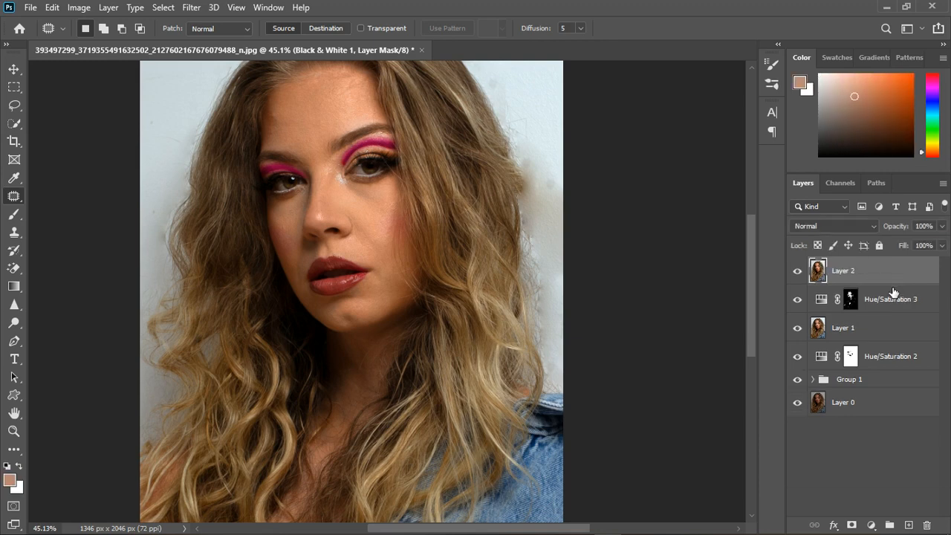
- Smooth the backdrop beside the right edge of the hair on Layer 2 with the Mixer Brush
{"action": "left_click", "coordinate": [20, 215]}
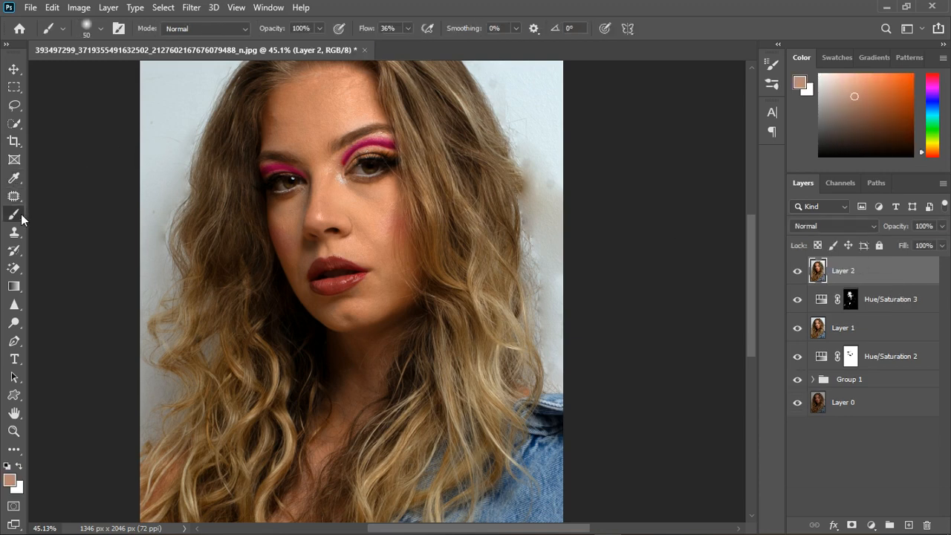
{"action": "right_click", "coordinate": [21, 214]}
{"action": "left_click", "coordinate": [52, 255]}
{"action": "mouse_move", "coordinate": [563, 183]}
{"action": "left_mouse_down"}
{"action": "mouse_move", "coordinate": [528, 122]}
{"action": "mouse_move", "coordinate": [557, 228]}
{"action": "mouse_move", "coordinate": [547, 116]}
{"action": "mouse_move", "coordinate": [572, 251]}
{"action": "left_mouse_up"}
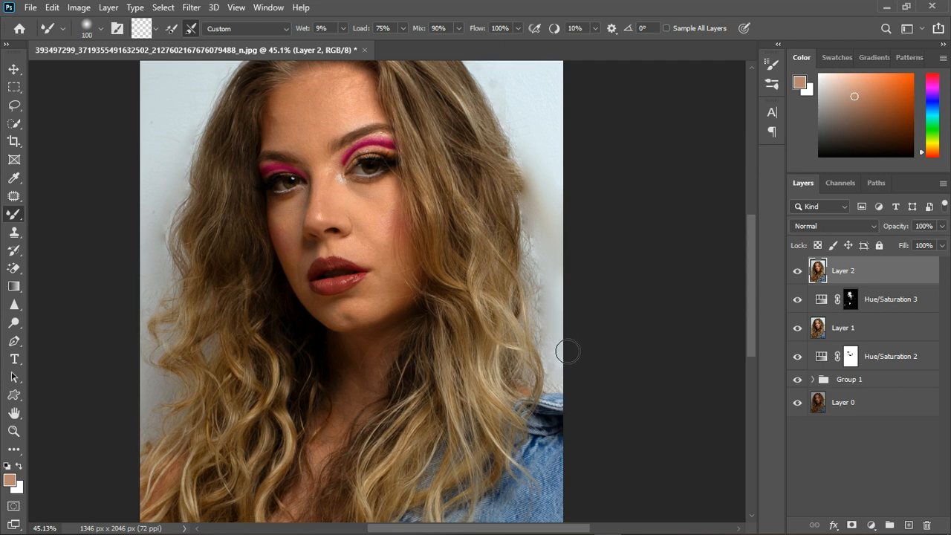
{"action": "scroll", "coordinate": [149, 305], "scroll_direction": "down", "scroll_amount": 7}
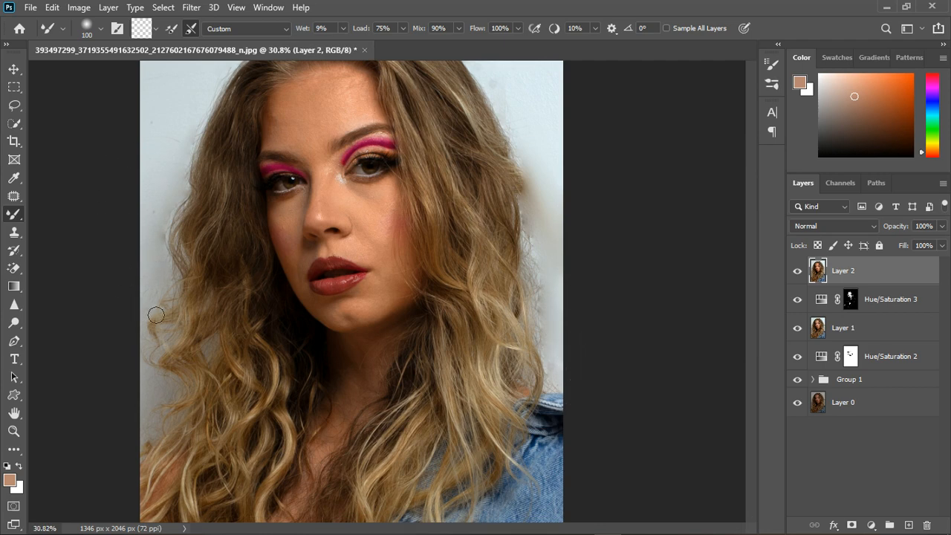
{"action": "scroll", "coordinate": [515, 332], "scroll_direction": "up", "scroll_amount": 3}
{"action": "scroll", "coordinate": [518, 240], "scroll_direction": "up", "scroll_amount": 5}
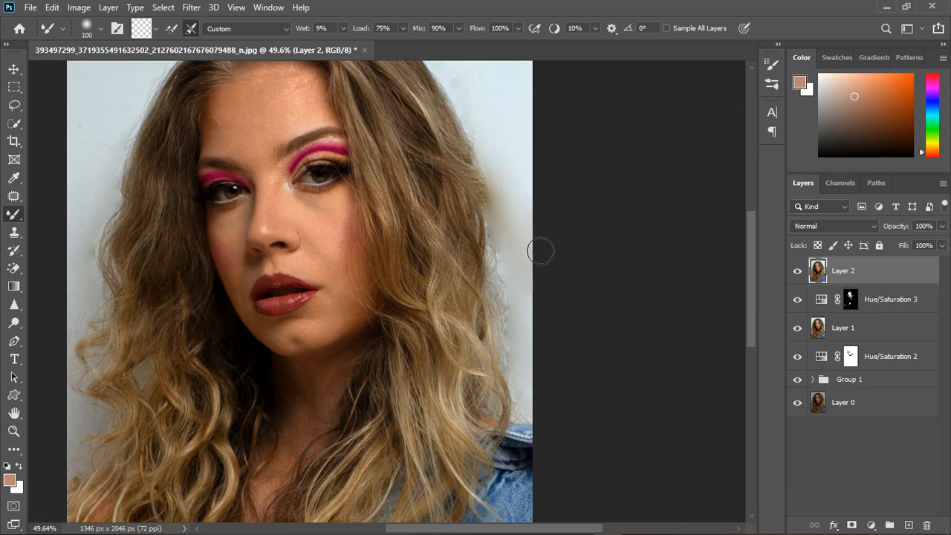
{"action": "scroll", "coordinate": [548, 308], "scroll_direction": "down", "scroll_amount": 5}
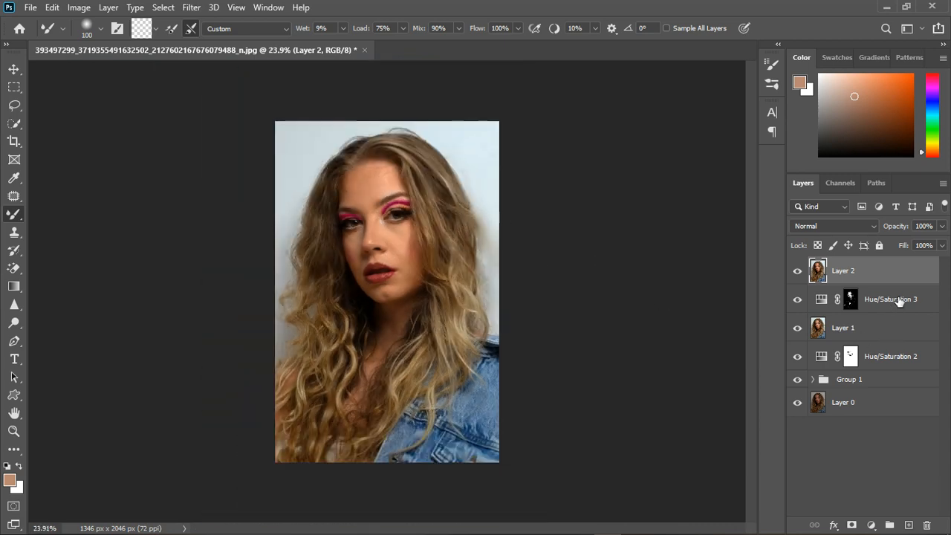
- Duplicate Layer 2 twice, naming the lower copy "color" and the upper copy "texture\", with the upper copy hidden
{"action": "key", "text": "ctrl+j"}
{"action": "key", "text": "ctrl+j"}
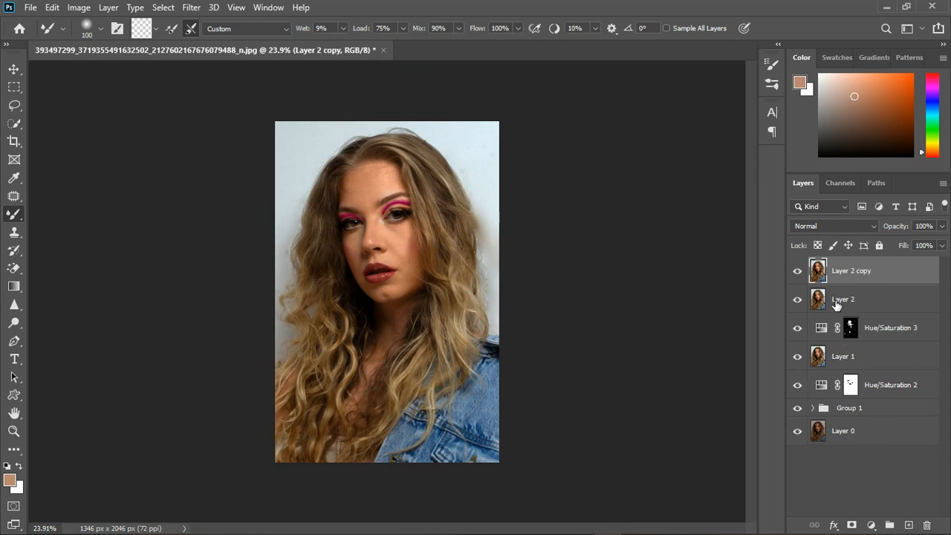
{"action": "double_click", "coordinate": [862, 307]}
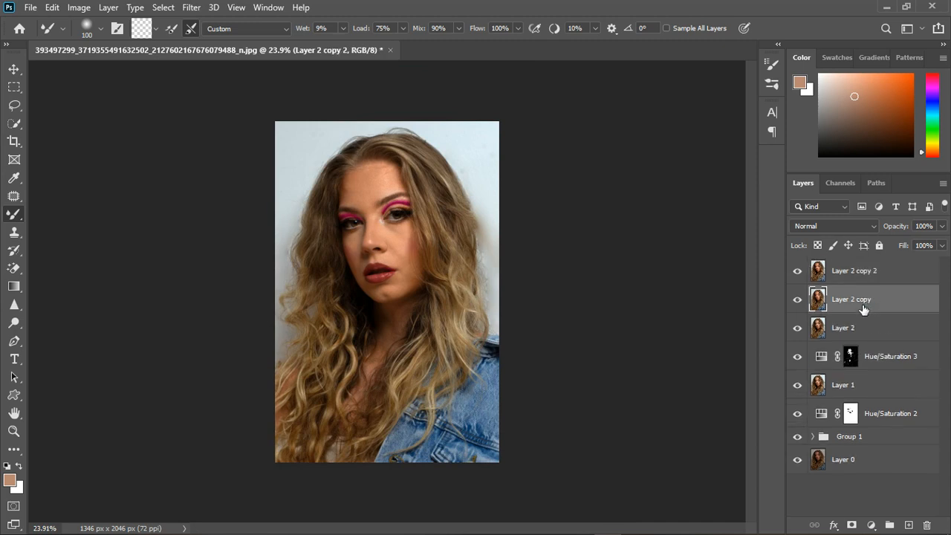
{"action": "type", "text": "color"}
{"action": "key", "text": "Return"}
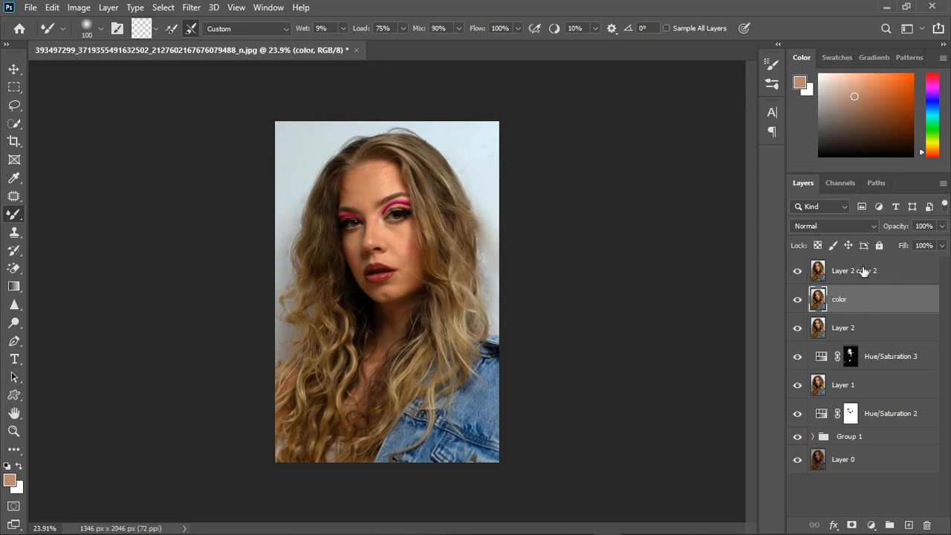
{"action": "double_click", "coordinate": [862, 275]}
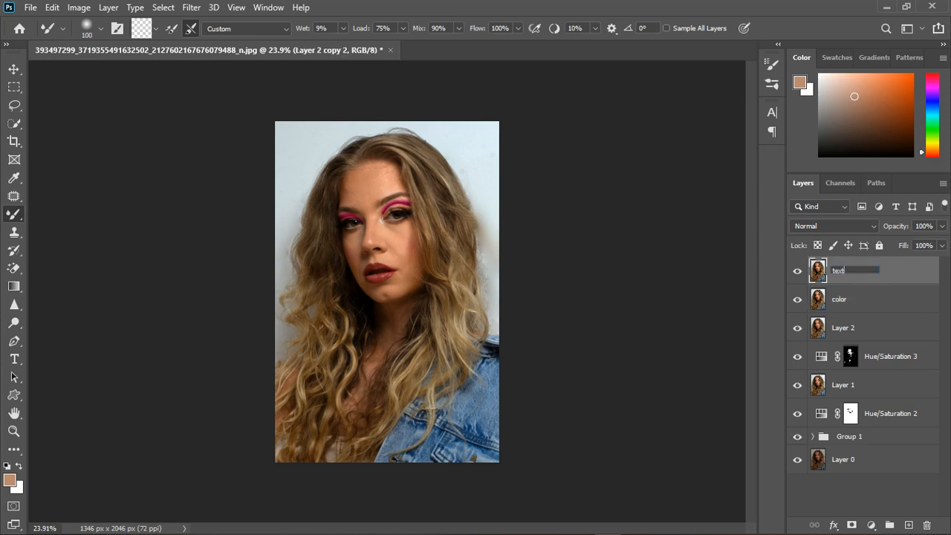
{"action": "key", "text": "Return"}
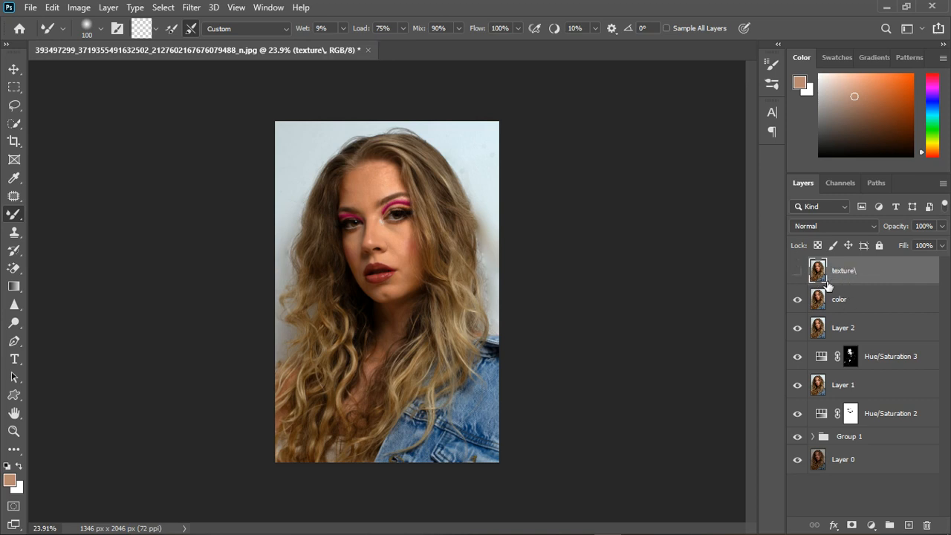
- Soften the color layer with a Gaussian Blur, adjusting the radius until the fine skin texture disappears
{"action": "left_click", "coordinate": [867, 303]}
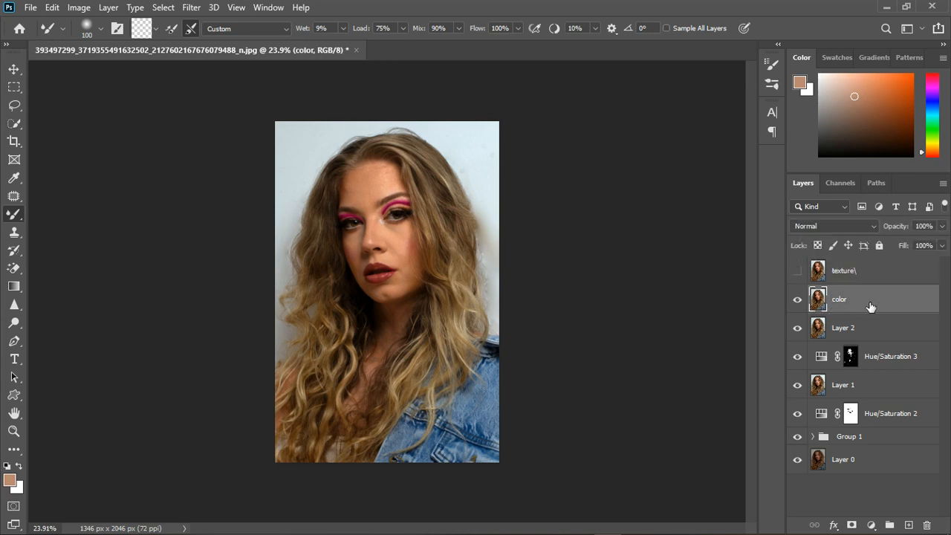
{"action": "left_click", "coordinate": [201, 10]}
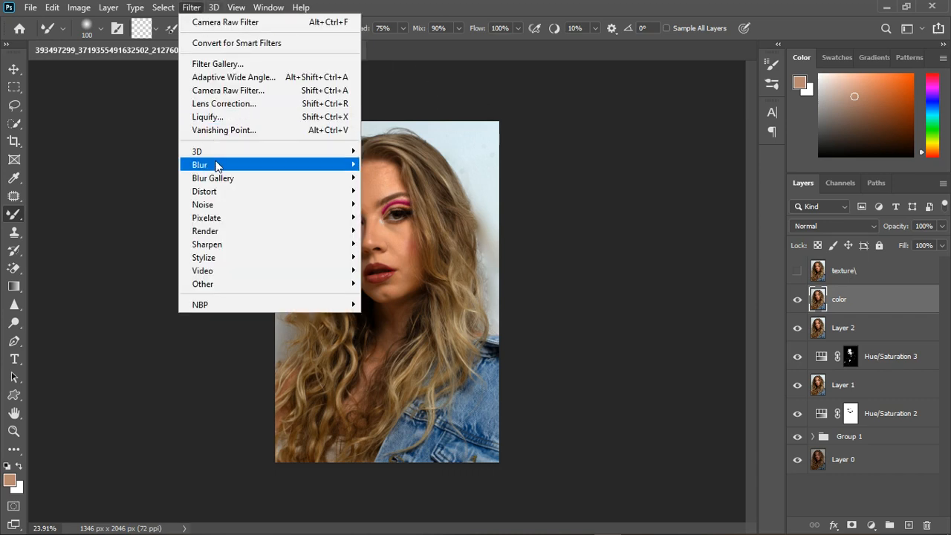
{"action": "mouse_move", "coordinate": [216, 164]}
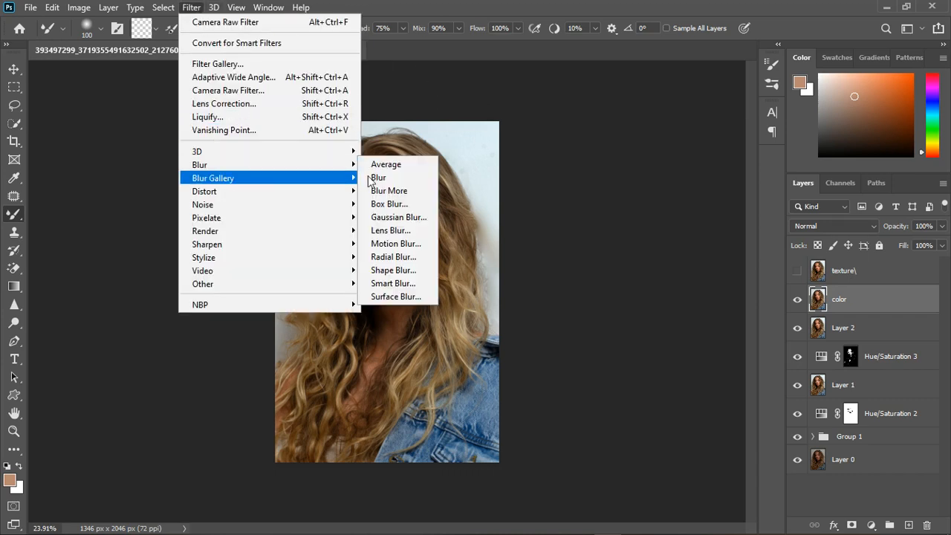
{"action": "left_click", "coordinate": [396, 217]}
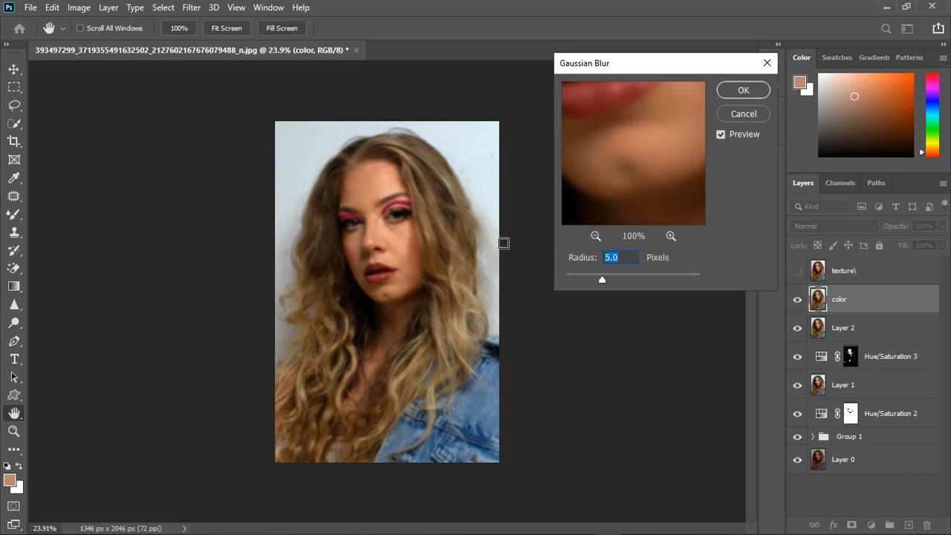
{"action": "left_click", "coordinate": [397, 235]}
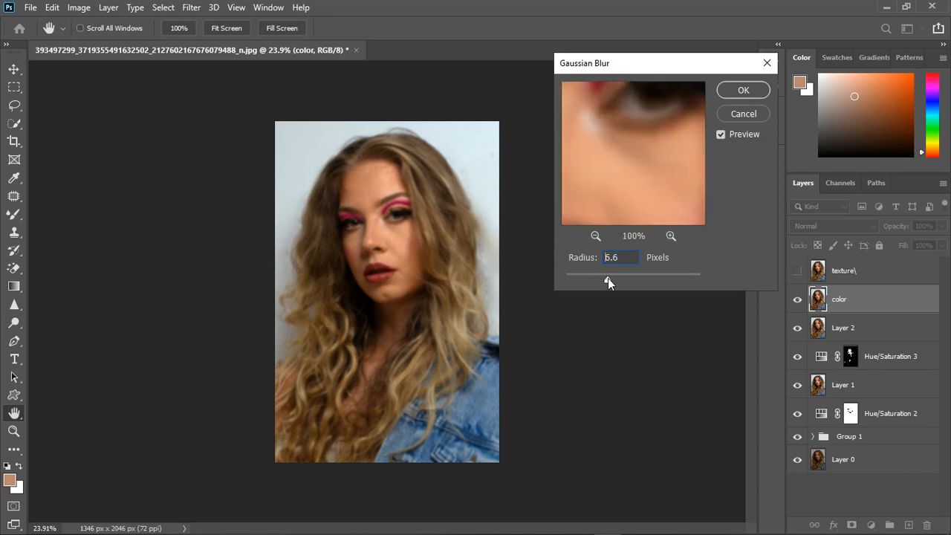
{"action": "left_click_drag", "start_coordinate": [609, 279], "coordinate": [604, 280]}
{"action": "left_click", "coordinate": [736, 96]}
{"action": "key", "text": "b"}
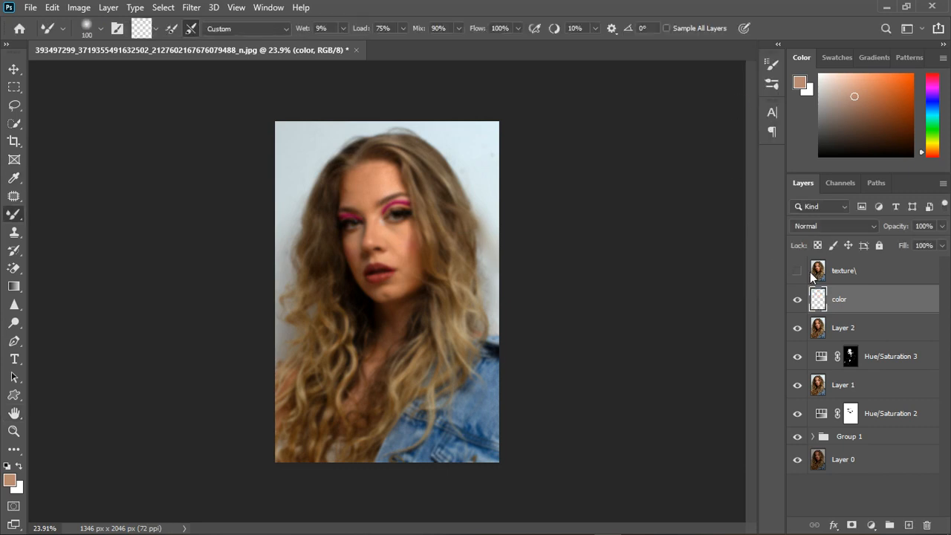
- Apply the color layer's image to the visible texture layer with Subtract, scale 2 and offset 128, and set the texture layer's blend mode to Linear Light
{"action": "left_click", "coordinate": [862, 277]}
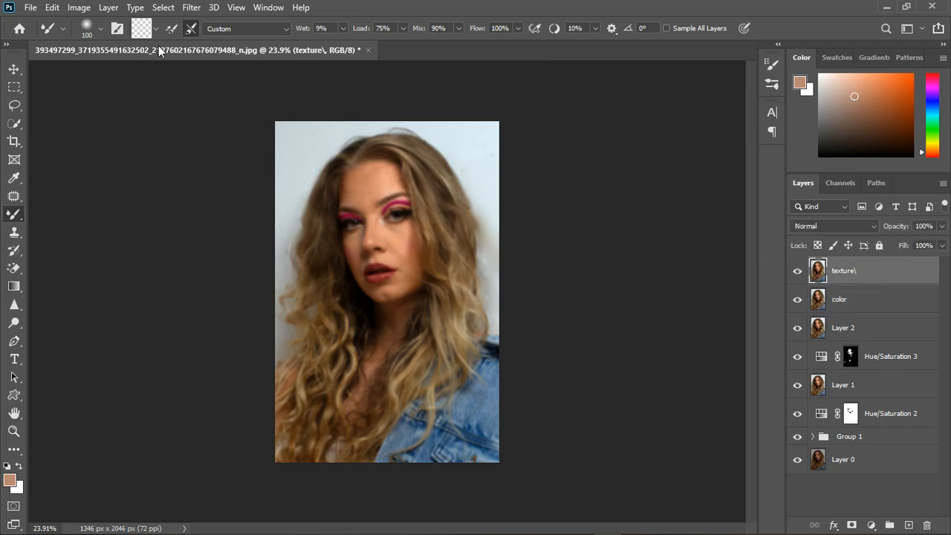
{"action": "left_click", "coordinate": [77, 9]}
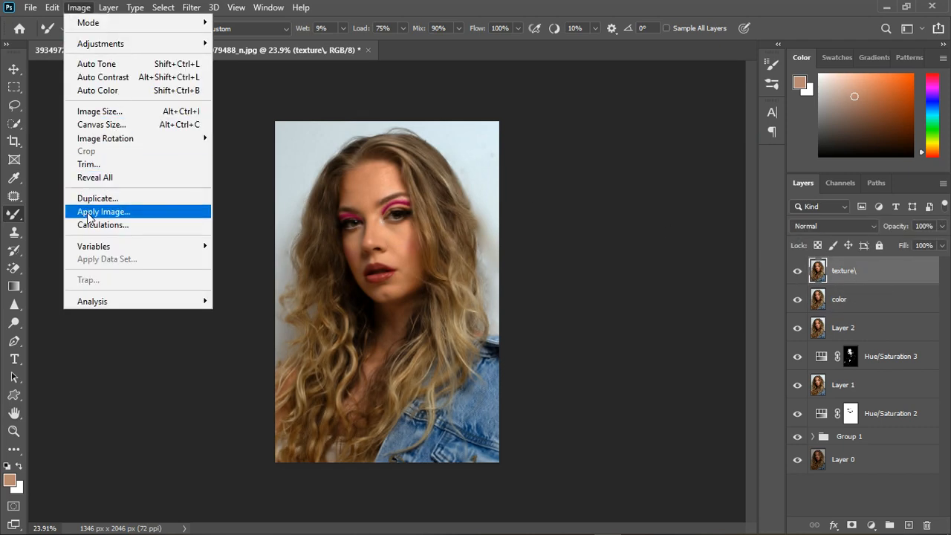
{"action": "left_click", "coordinate": [103, 212]}
{"action": "left_click", "coordinate": [145, 146]}
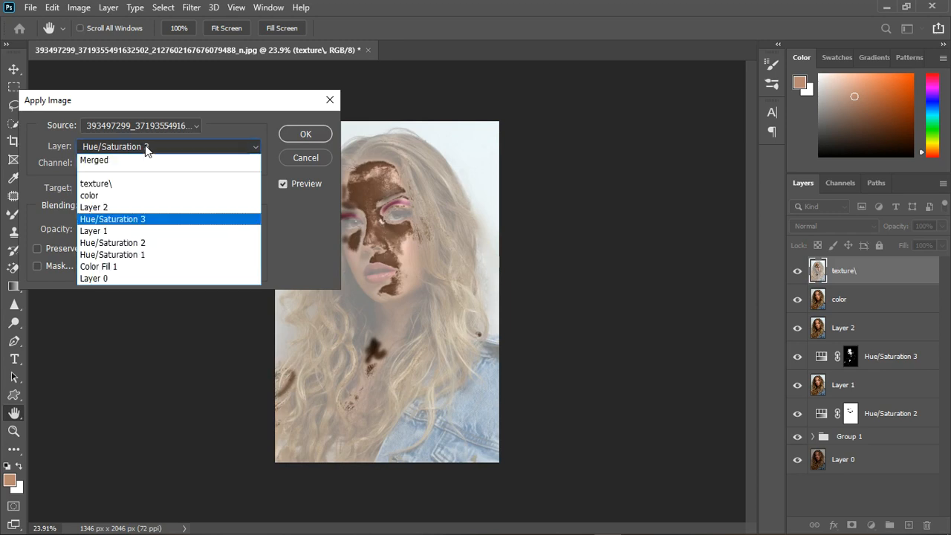
{"action": "left_click", "coordinate": [119, 194]}
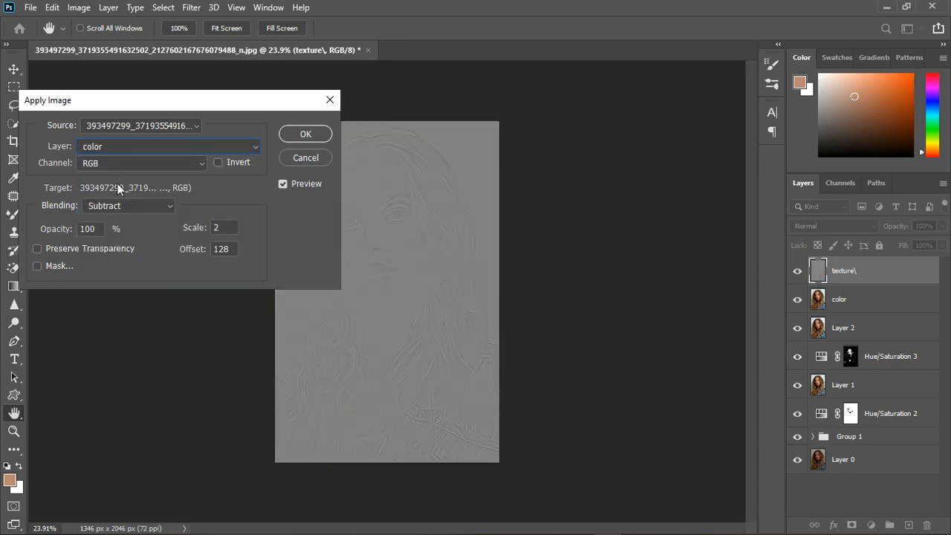
{"action": "left_click", "coordinate": [122, 206]}
{"action": "left_click", "coordinate": [259, 214]}
{"action": "left_click", "coordinate": [298, 135]}
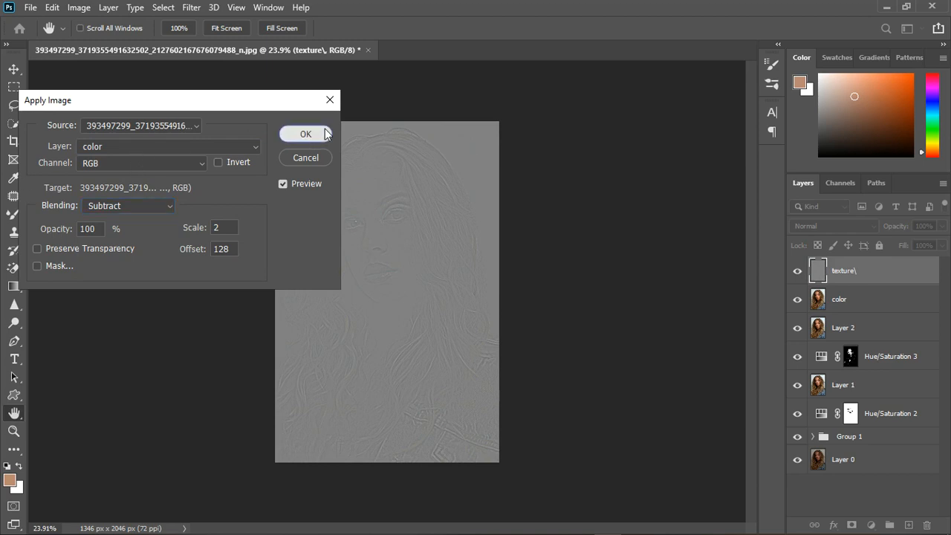
{"action": "left_click", "coordinate": [820, 229]}
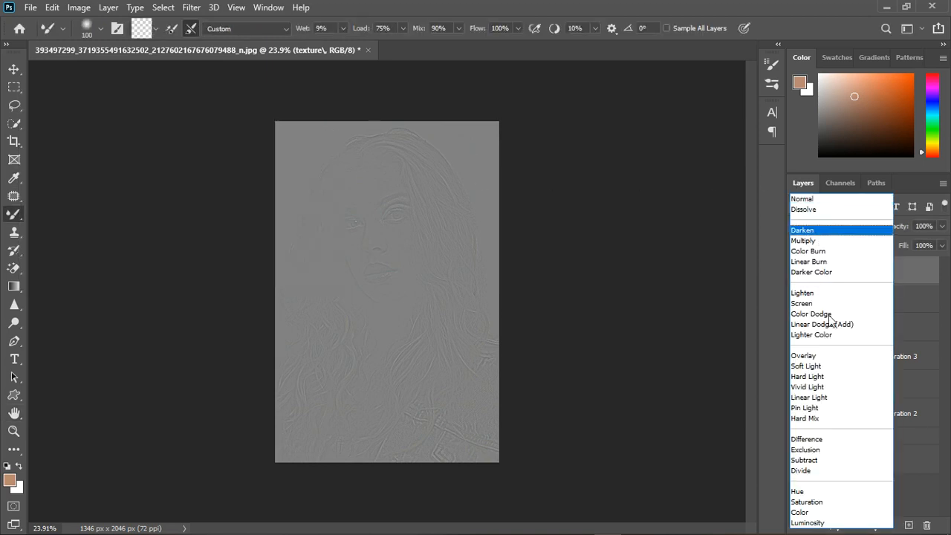
{"action": "left_click", "coordinate": [829, 397]}
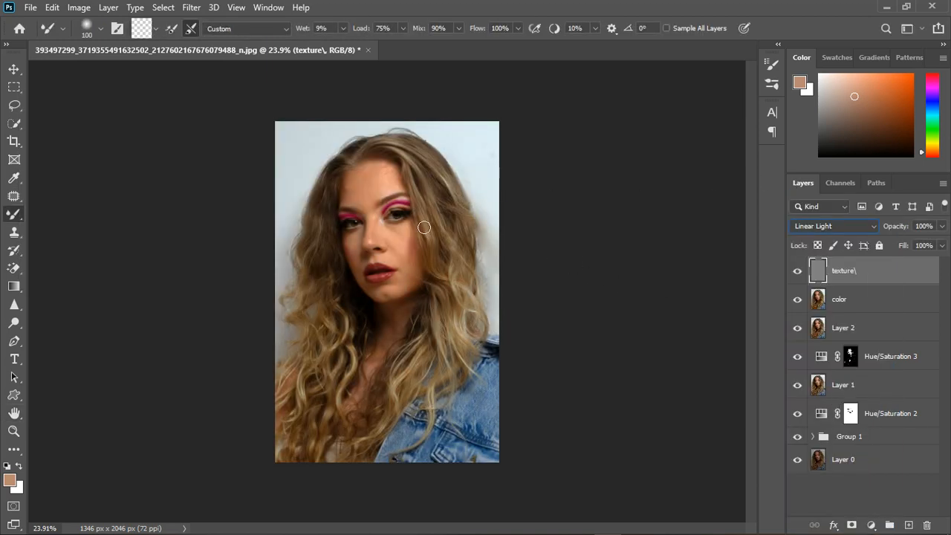
- Blend the facial skin tones and the backdrop beside the hair on the color layer with the Mixer Brush
{"action": "left_click", "coordinate": [886, 304]}
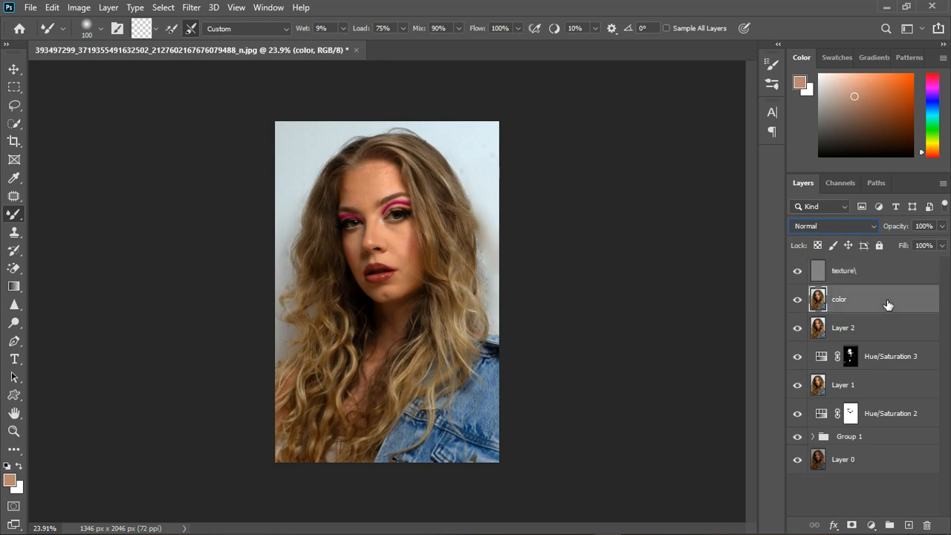
{"action": "right_click", "coordinate": [4, 212]}
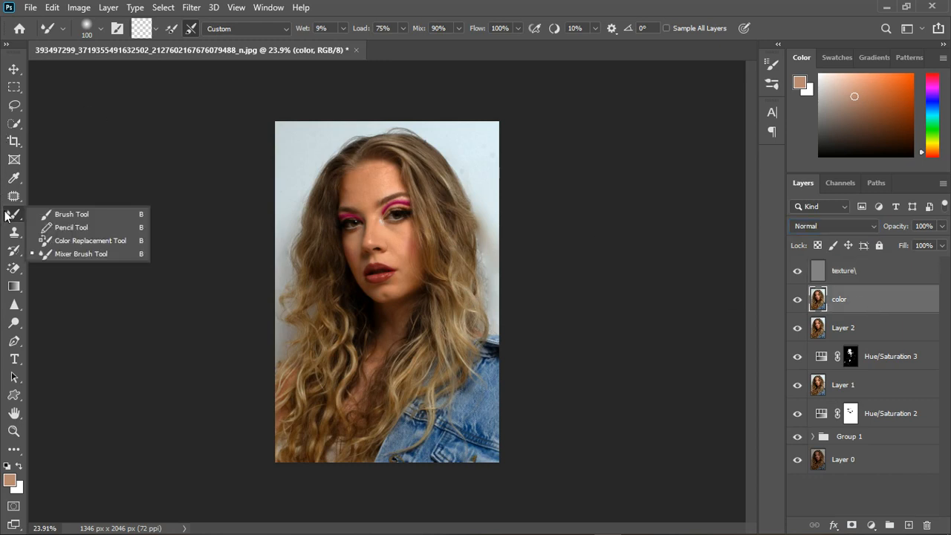
{"action": "left_click", "coordinate": [197, 158]}
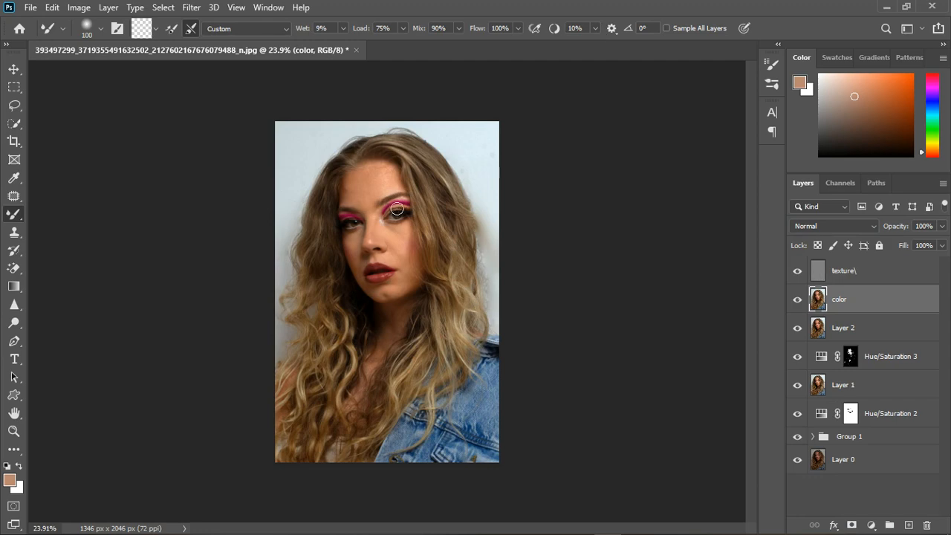
{"action": "scroll", "coordinate": [397, 209], "scroll_direction": "up", "scroll_amount": 7}
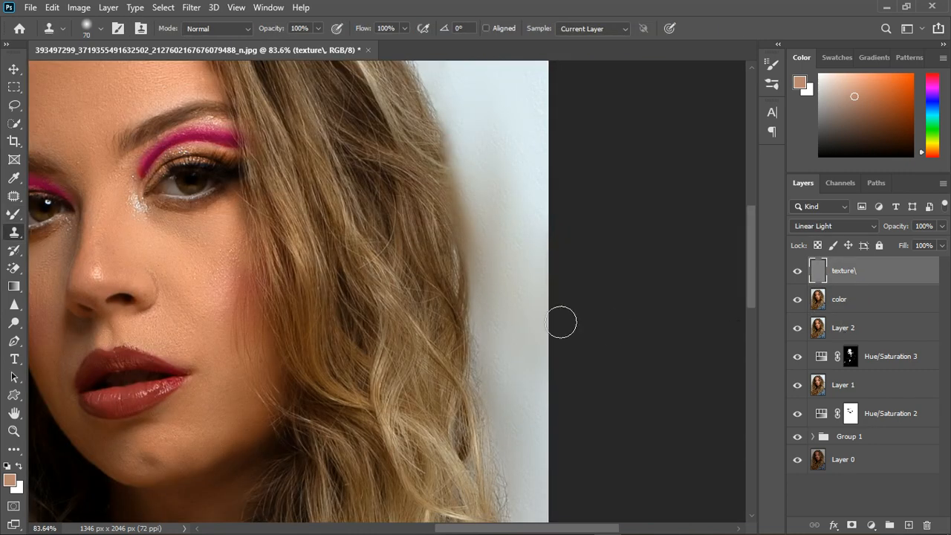
- Group the texture and color layers together above Layer 2
{"action": "scroll", "coordinate": [391, 300], "scroll_direction": "down", "scroll_amount": 4}
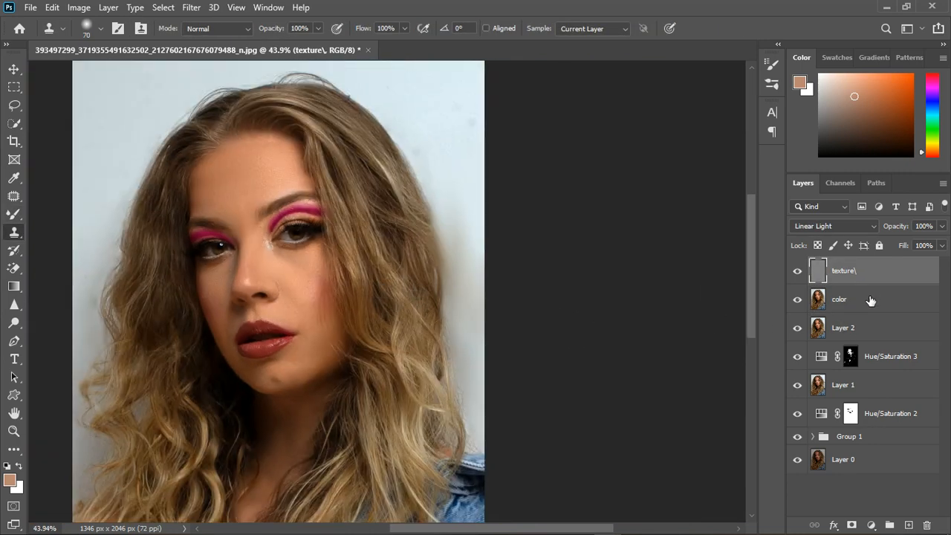
{"action": "left_click", "coordinate": [871, 300], "text": "shift"}
{"action": "left_click", "coordinate": [890, 525]}
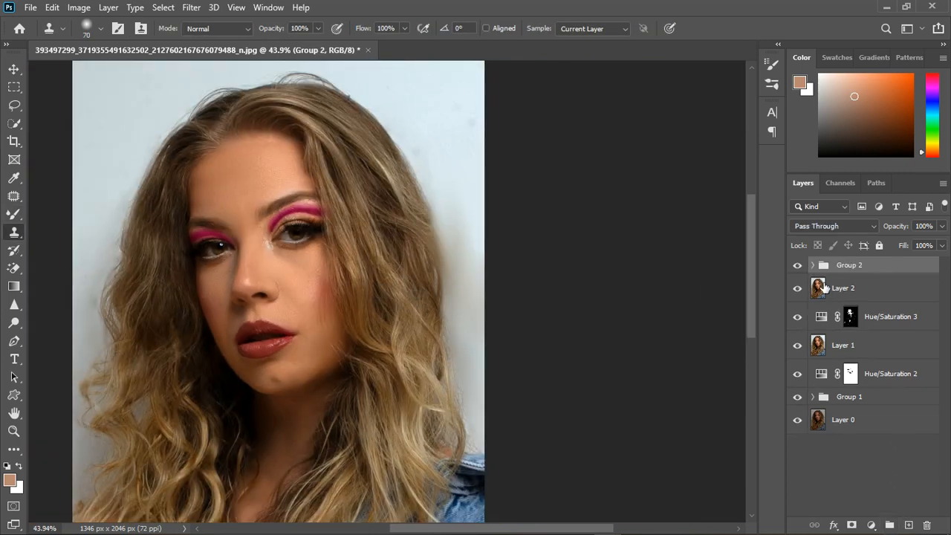
- Compare the portrait with and without Group 2, and examine the smoothed skin at several magnifications
{"action": "left_click", "coordinate": [798, 266]}
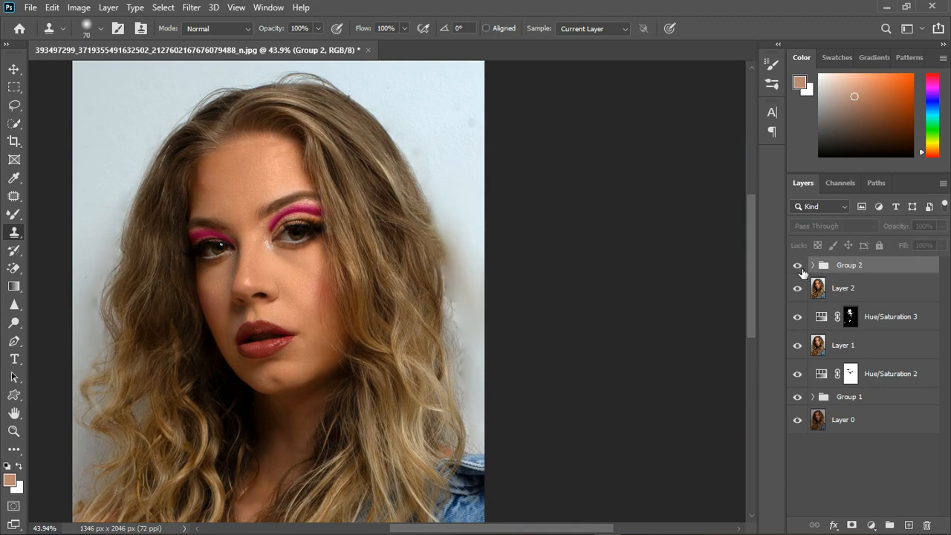
{"action": "left_click", "coordinate": [798, 266]}
{"action": "scroll", "coordinate": [427, 178], "scroll_direction": "down", "scroll_amount": 3}
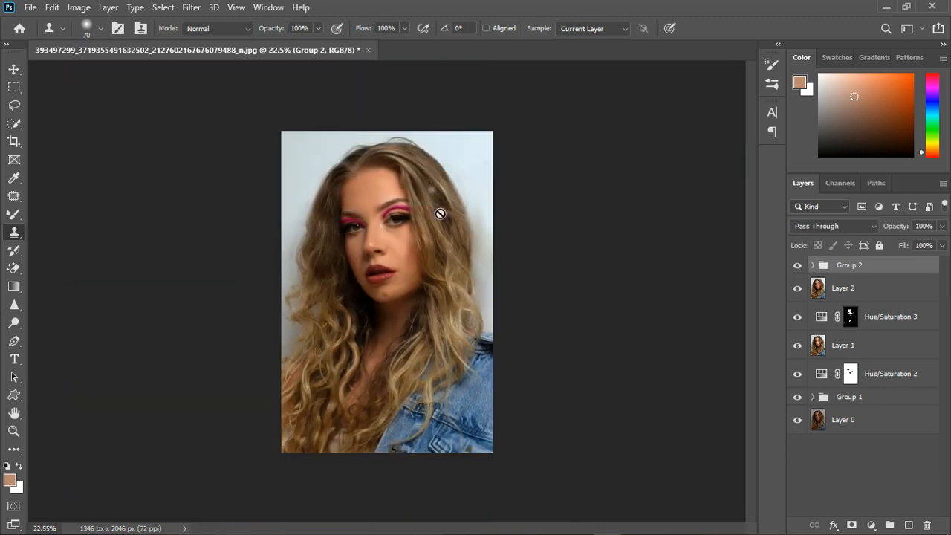
{"action": "scroll", "coordinate": [404, 194], "scroll_direction": "up", "scroll_amount": 1}
{"action": "scroll", "coordinate": [400, 205], "scroll_direction": "up", "scroll_amount": 2}
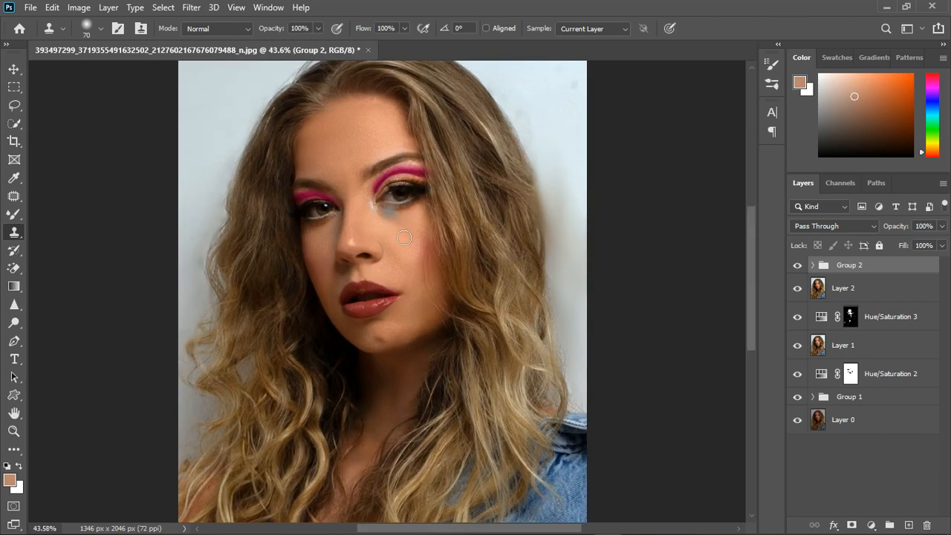
{"action": "scroll", "coordinate": [395, 234], "scroll_direction": "down", "scroll_amount": 1}
{"action": "scroll", "coordinate": [404, 241], "scroll_direction": "up", "scroll_amount": 2}
{"action": "scroll", "coordinate": [404, 241], "scroll_direction": "up", "scroll_amount": 1}
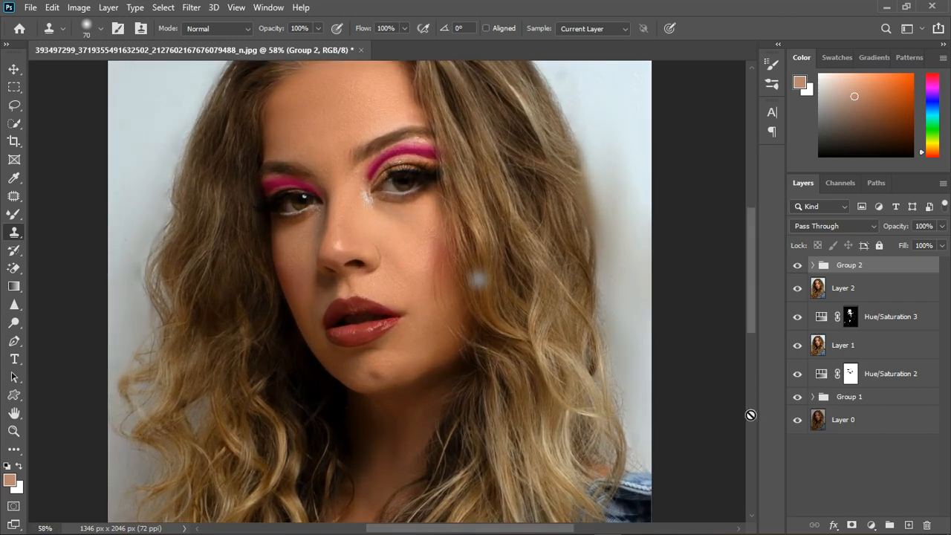
- Add a solid color fill layer above Group 2, recolor it with a grayish brown sampled from the eye, and show it
{"action": "left_click", "coordinate": [872, 526]}
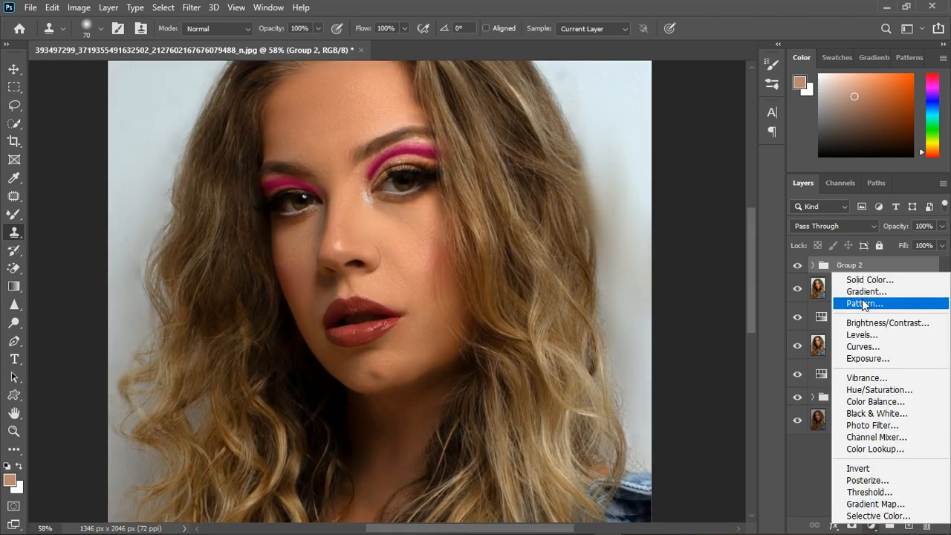
{"action": "left_click", "coordinate": [864, 280]}
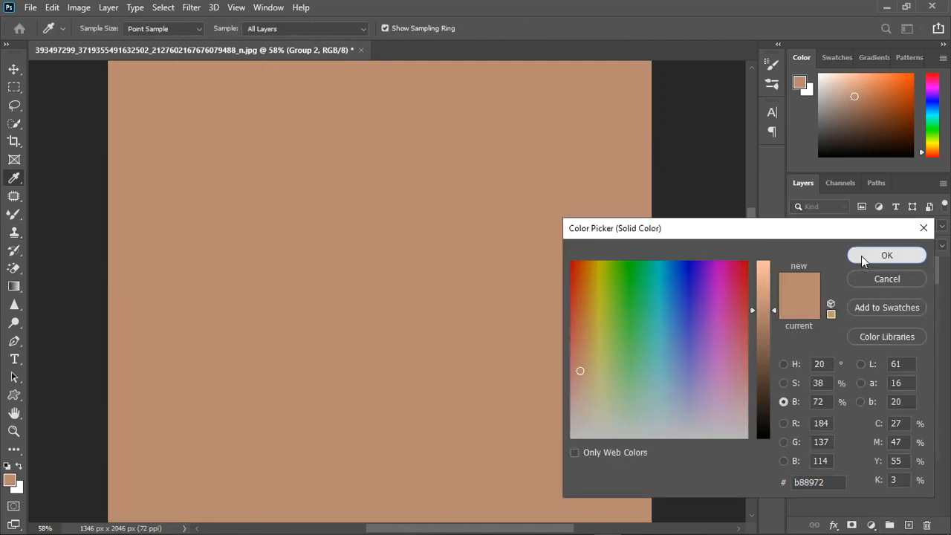
{"action": "left_click", "coordinate": [862, 256]}
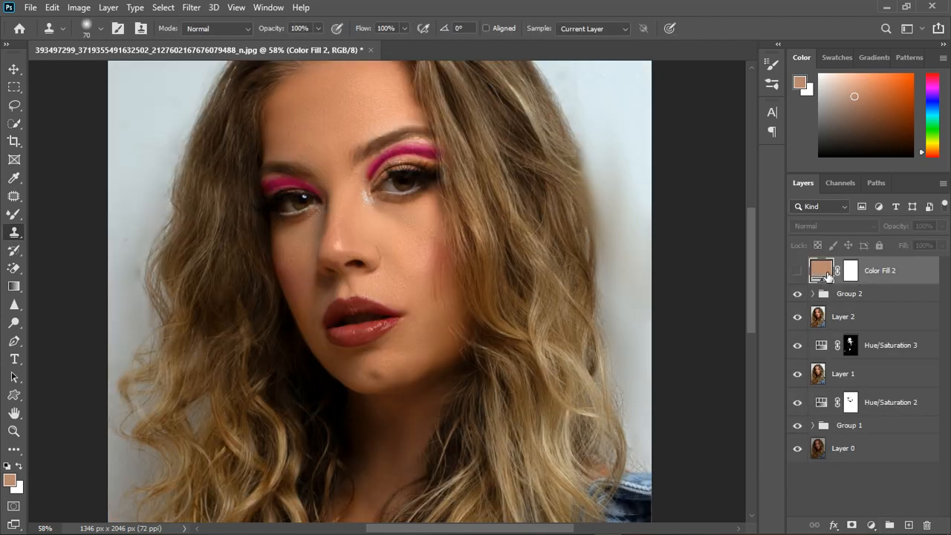
{"action": "double_click", "coordinate": [828, 277]}
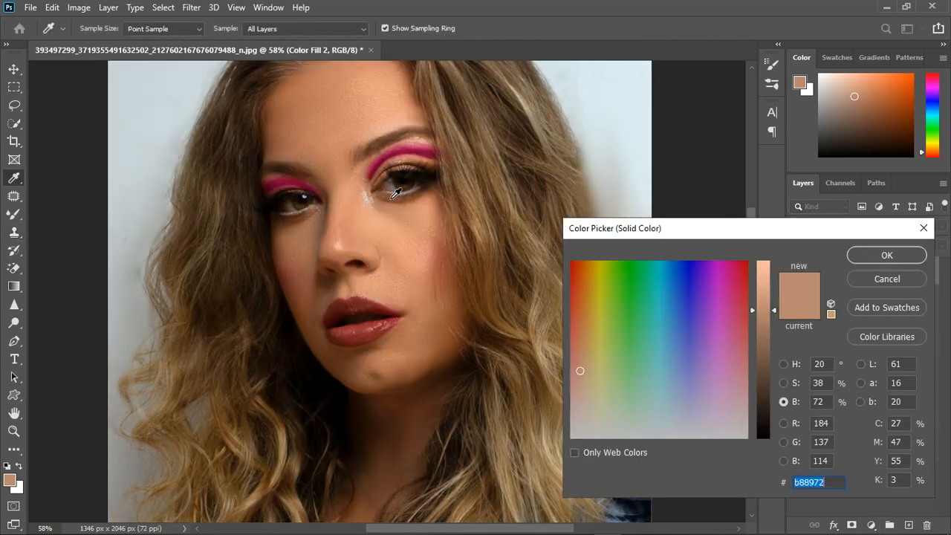
{"action": "left_click", "coordinate": [881, 255]}
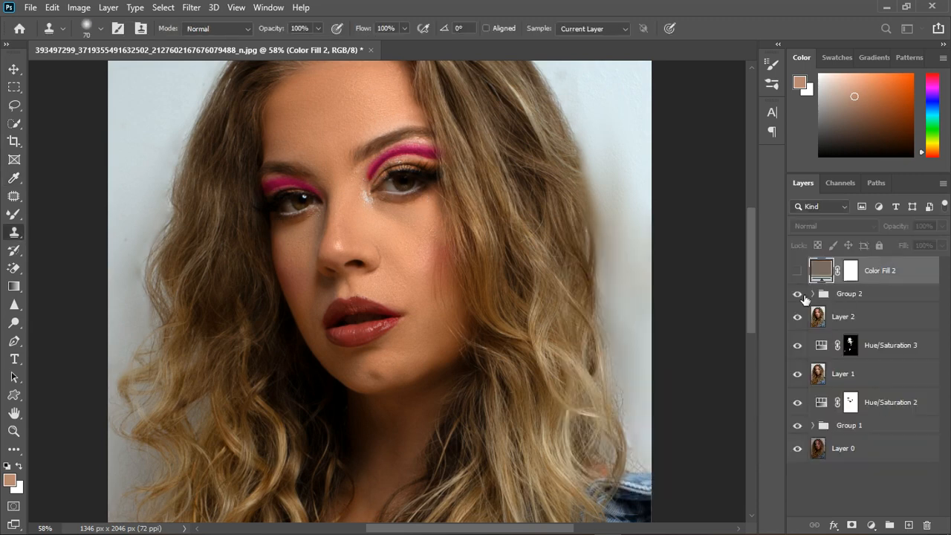
{"action": "left_click", "coordinate": [798, 271]}
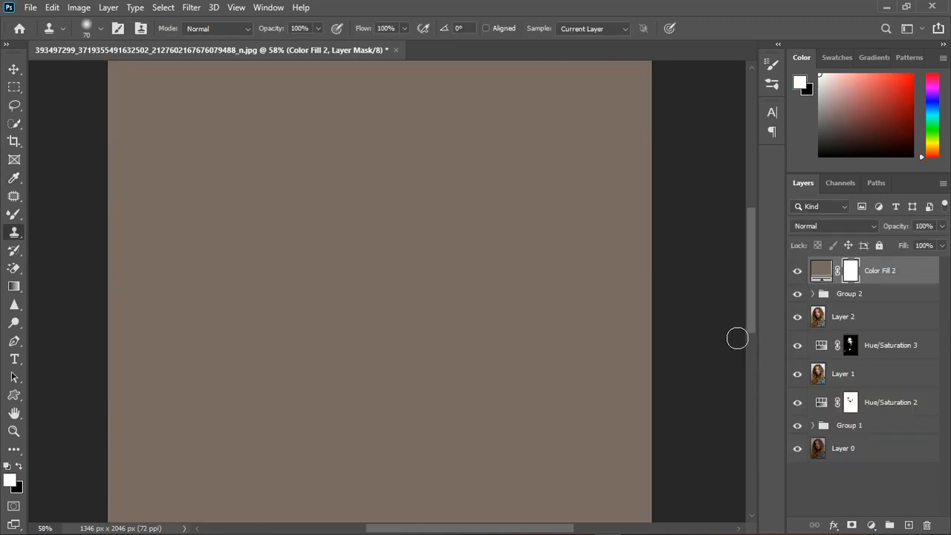
- Invert Color Fill 2's mask and paint white over both eyes on it, raising the brush flow to 100%
{"action": "key", "text": "ctrl+i"}
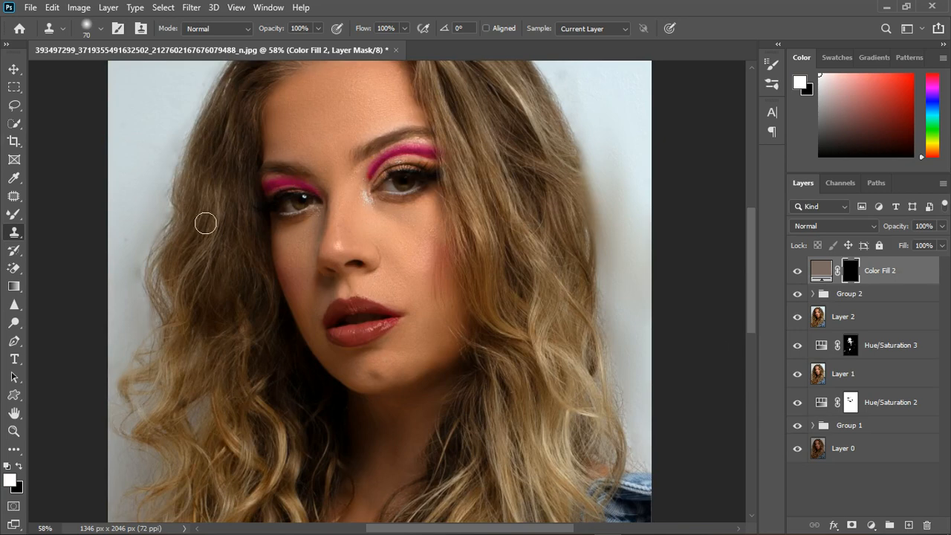
{"action": "left_click", "coordinate": [12, 215]}
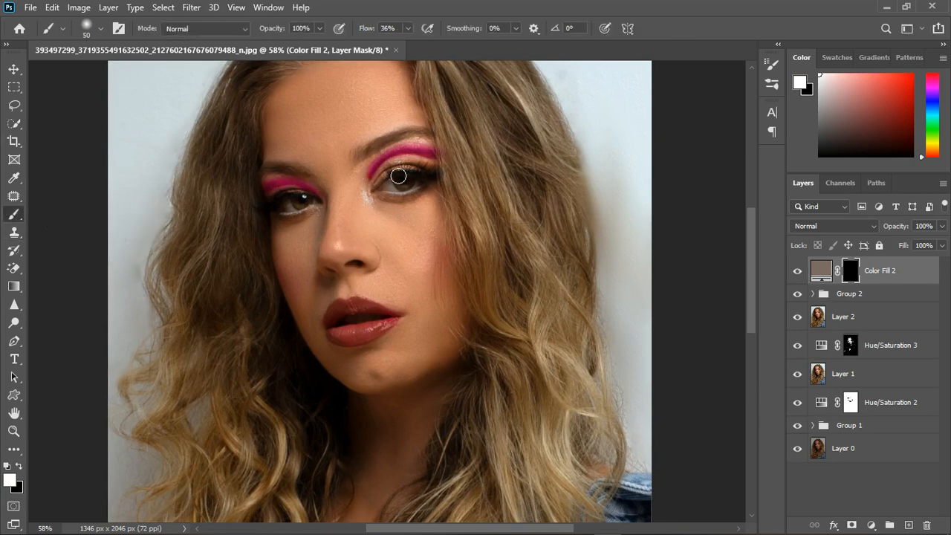
{"action": "scroll", "coordinate": [399, 177], "scroll_direction": "up", "scroll_amount": 2}
{"action": "left_click_drag", "start_coordinate": [387, 201], "coordinate": [413, 198]}
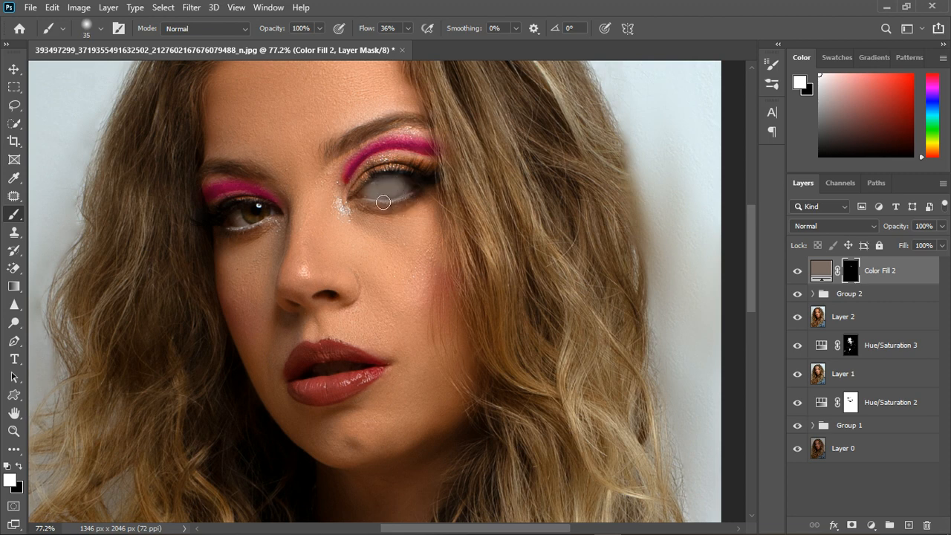
{"action": "left_click", "coordinate": [407, 28]}
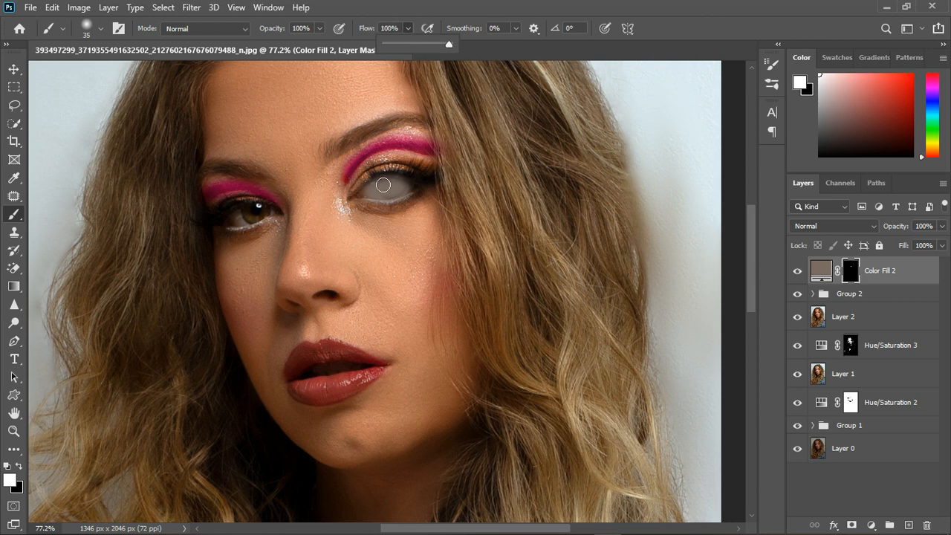
{"action": "mouse_move", "coordinate": [384, 186]}
{"action": "left_mouse_down"}
{"action": "mouse_move", "coordinate": [402, 184]}
{"action": "mouse_move", "coordinate": [396, 199]}
{"action": "left_mouse_up"}
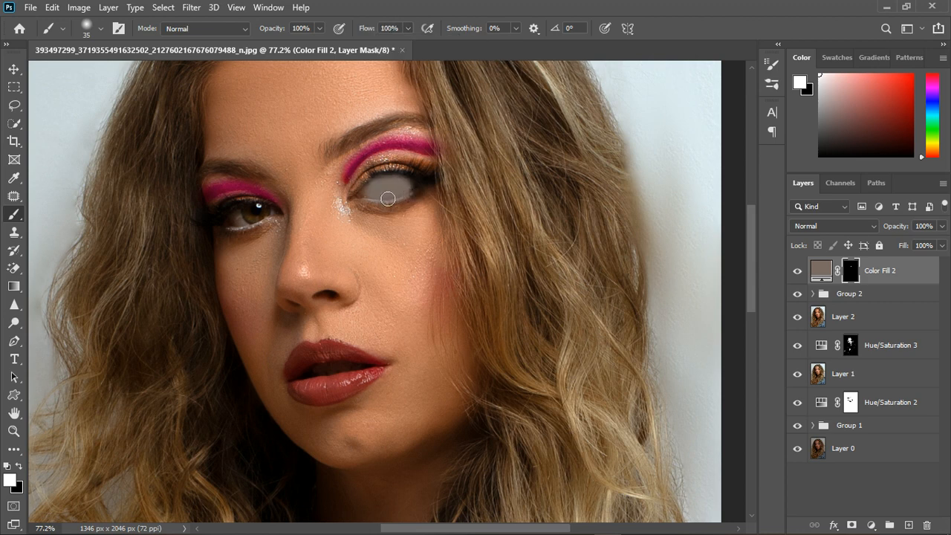
{"action": "mouse_move", "coordinate": [256, 210]}
{"action": "left_mouse_down"}
{"action": "mouse_move", "coordinate": [242, 225]}
{"action": "mouse_move", "coordinate": [271, 214]}
{"action": "mouse_move", "coordinate": [242, 230]}
{"action": "mouse_move", "coordinate": [232, 223]}
{"action": "left_mouse_up"}
- Set Color Fill 2's blend mode to Divide and lighten its fill color to #b8a095
{"action": "left_click", "coordinate": [880, 228]}
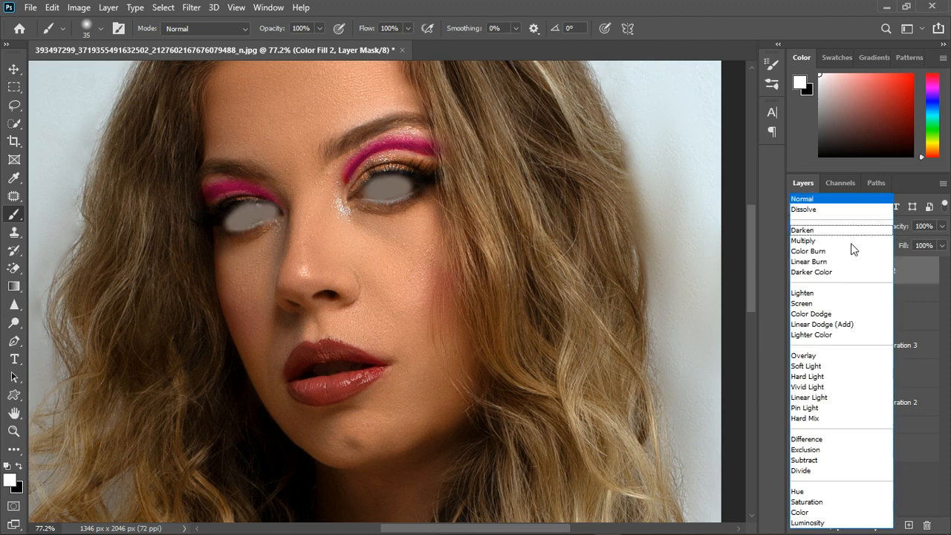
{"action": "left_click", "coordinate": [809, 472]}
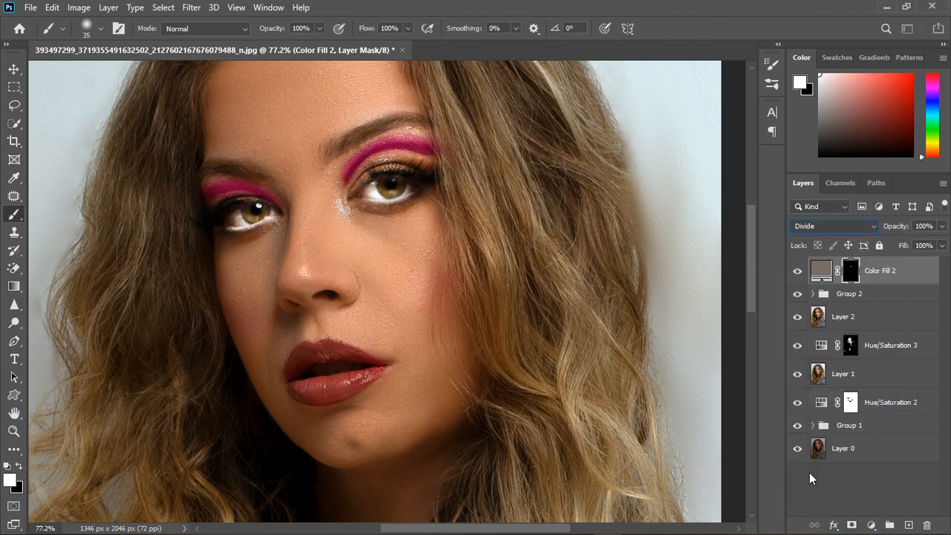
{"action": "double_click", "coordinate": [825, 272]}
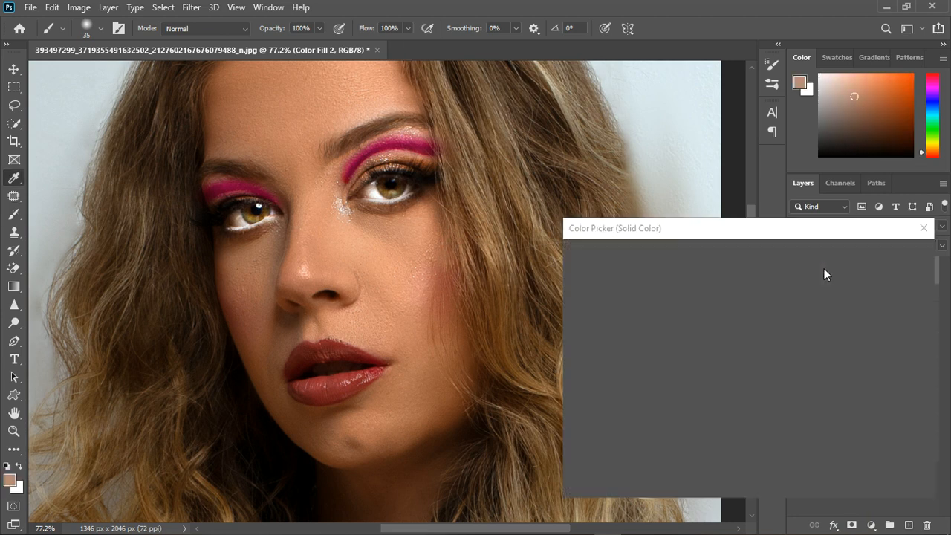
{"action": "mouse_move", "coordinate": [770, 323]}
{"action": "left_mouse_down"}
{"action": "mouse_move", "coordinate": [770, 302]}
{"action": "mouse_move", "coordinate": [770, 310]}
{"action": "left_mouse_up"}
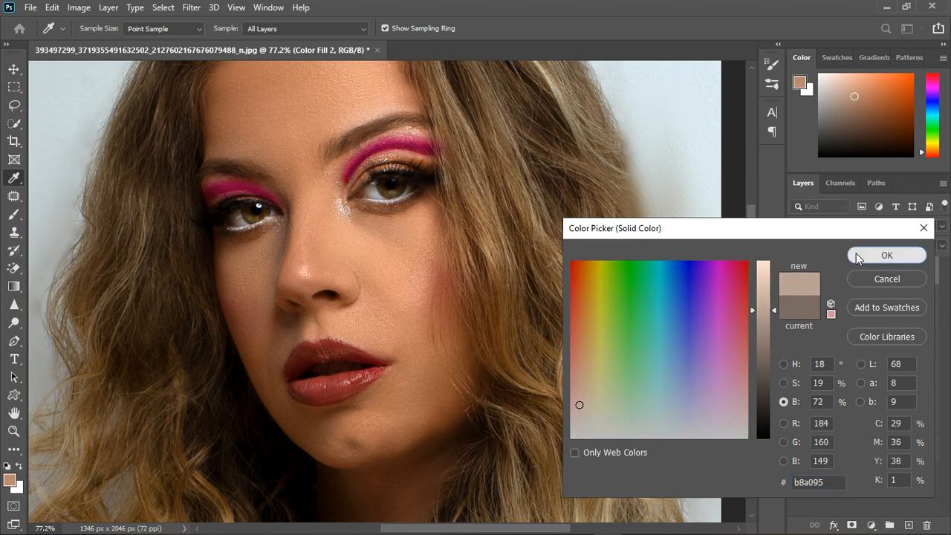
{"action": "left_click", "coordinate": [856, 253]}
- Compare the whole portrait with and without Color Fill 2, and lighten its fill color further
{"action": "scroll", "coordinate": [476, 260], "scroll_direction": "down", "scroll_amount": 4}
{"action": "scroll", "coordinate": [431, 274], "scroll_direction": "up", "scroll_amount": 1}
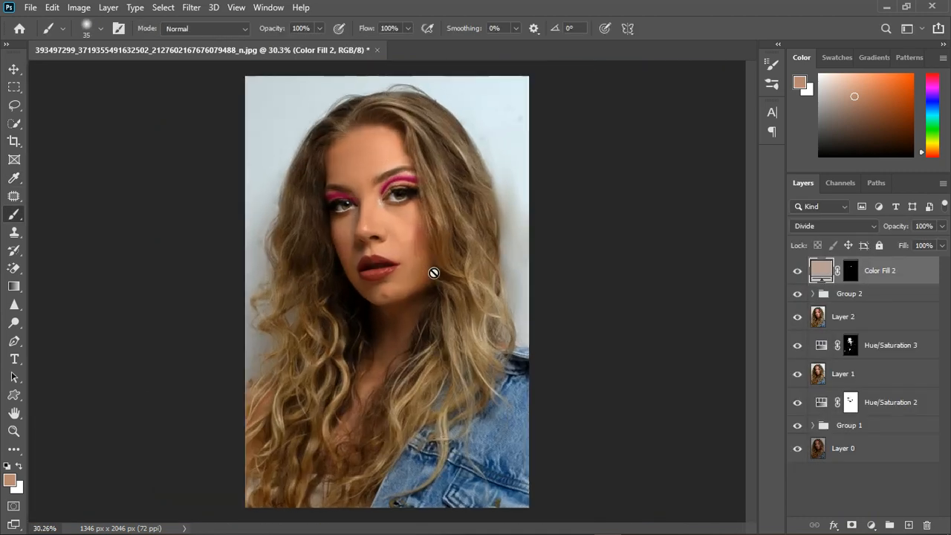
{"action": "left_click", "coordinate": [798, 272]}
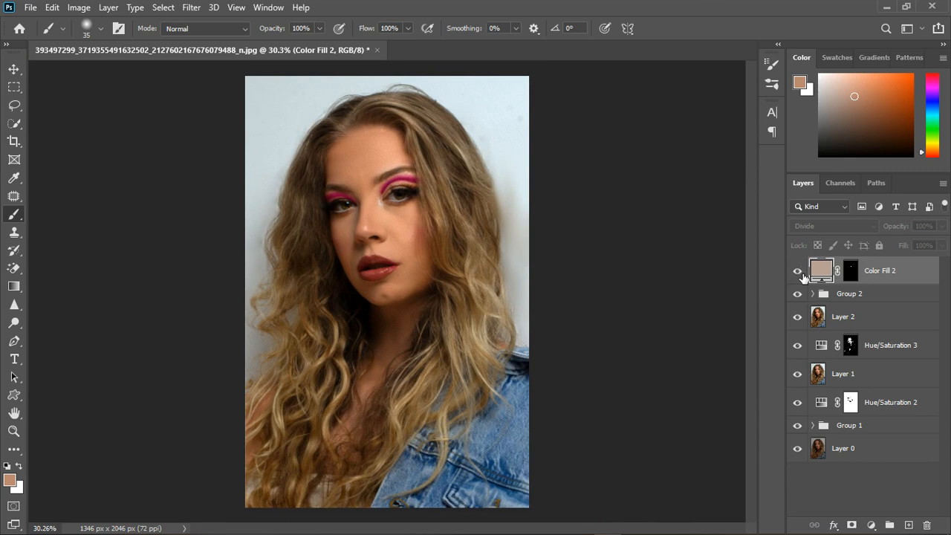
{"action": "left_click", "coordinate": [801, 274]}
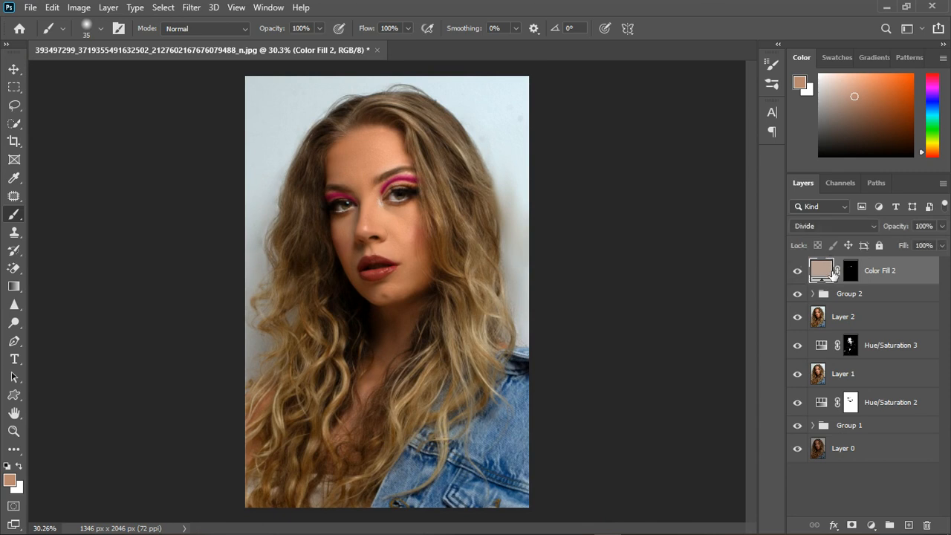
{"action": "double_click", "coordinate": [831, 273]}
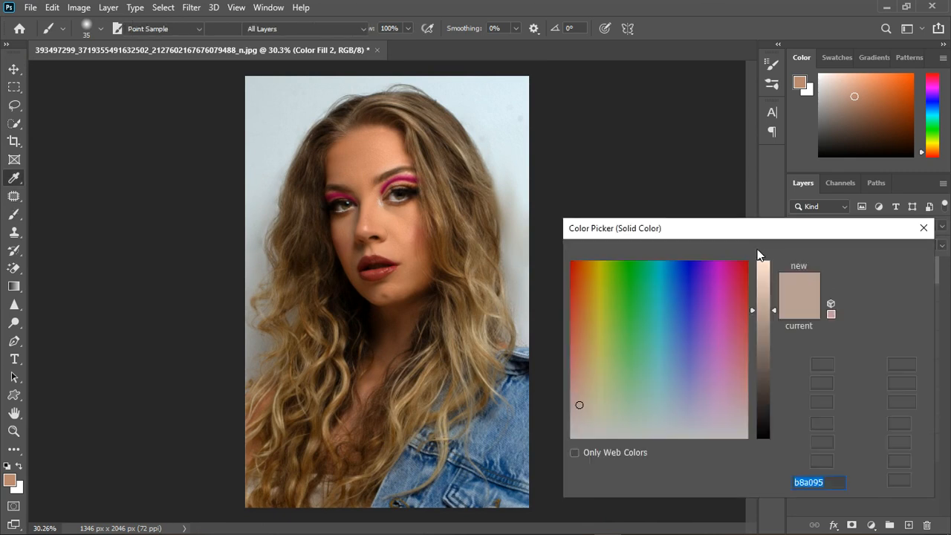
{"action": "left_click", "coordinate": [775, 303]}
{"action": "left_click_drag", "start_coordinate": [771, 298], "coordinate": [773, 290]}
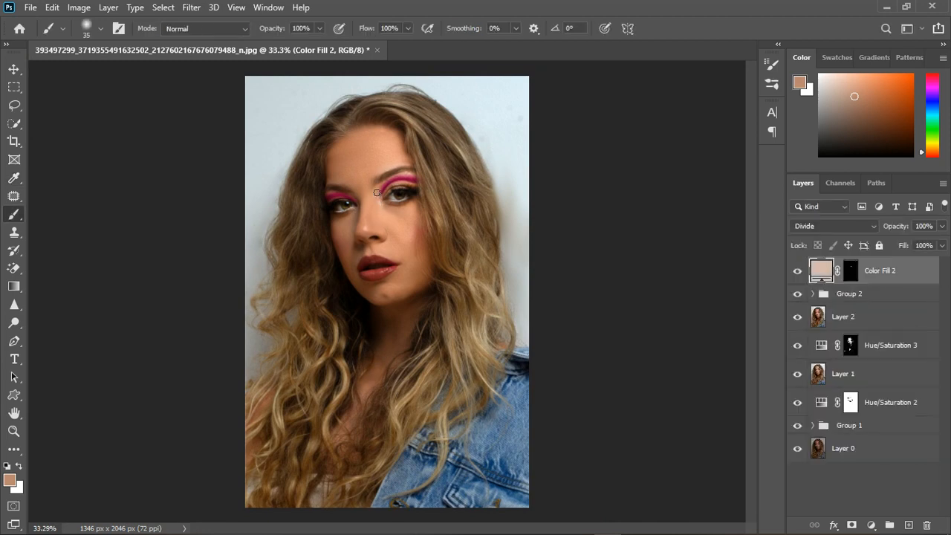
- Extend the white painting on Color Fill 2's mask along the lower parts of both eyes
{"action": "scroll", "coordinate": [363, 223], "scroll_direction": "up", "scroll_amount": 2}
{"action": "scroll", "coordinate": [347, 227], "scroll_direction": "up", "scroll_amount": 2}
{"action": "scroll", "coordinate": [345, 216], "scroll_direction": "up", "scroll_amount": 1}
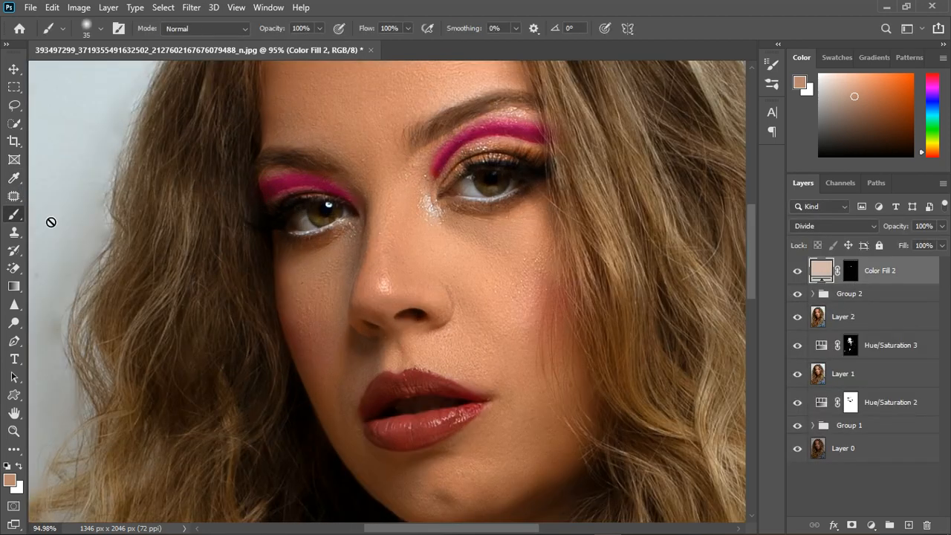
{"action": "left_click", "coordinate": [850, 278]}
{"action": "scroll", "coordinate": [301, 211], "scroll_direction": "up", "scroll_amount": 1}
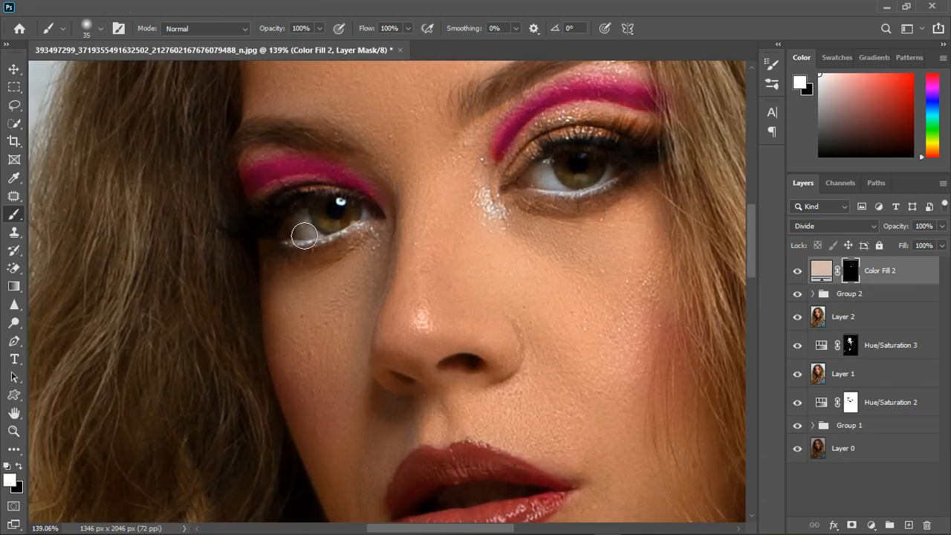
{"action": "left_click_drag", "start_coordinate": [368, 224], "coordinate": [309, 243]}
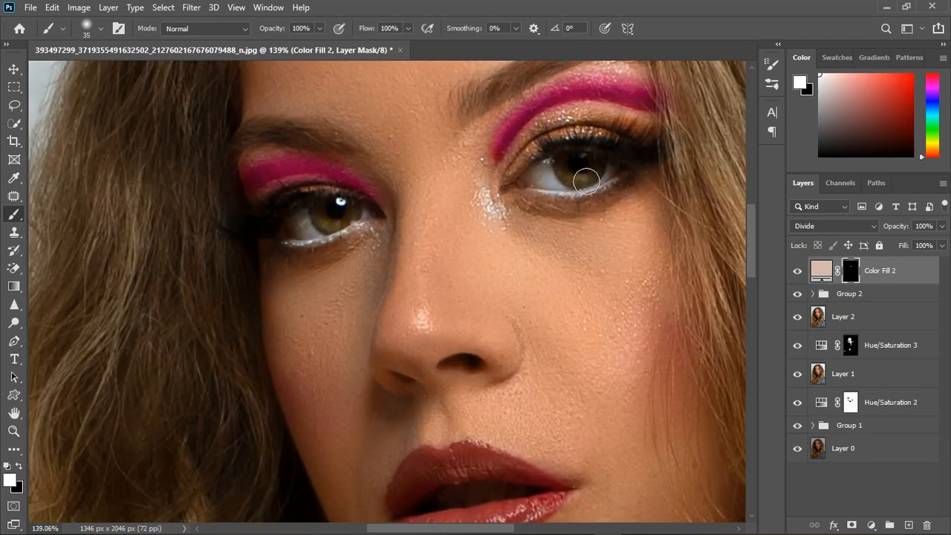
{"action": "mouse_move", "coordinate": [516, 190]}
{"action": "left_mouse_down"}
{"action": "mouse_move", "coordinate": [590, 174]}
{"action": "mouse_move", "coordinate": [613, 181]}
{"action": "left_mouse_up"}
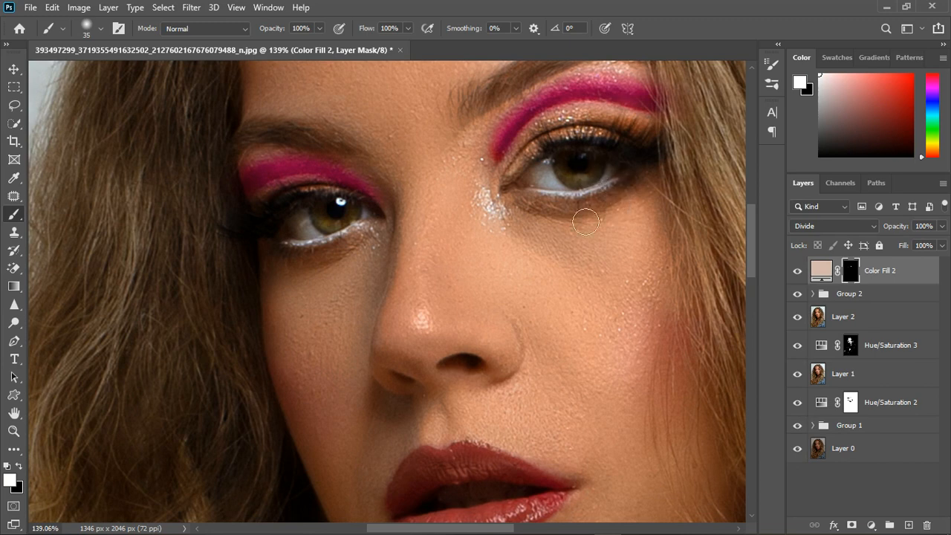
- Try highlighting above the eyebrow and on the nose through Color Fill 2's mask, and undo both strokes
{"action": "scroll", "coordinate": [586, 222], "scroll_direction": "down", "scroll_amount": 2}
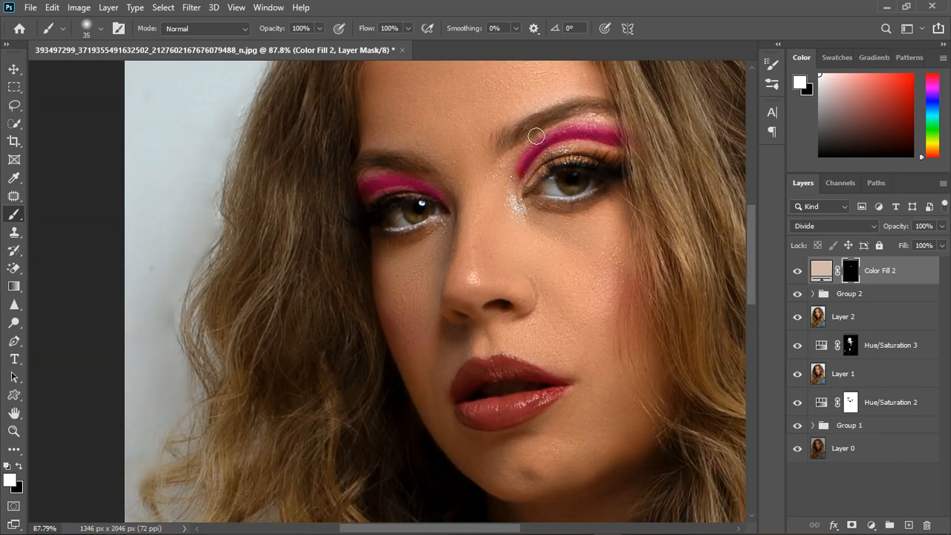
{"action": "mouse_move", "coordinate": [520, 123]}
{"action": "left_mouse_down"}
{"action": "mouse_move", "coordinate": [534, 108]}
{"action": "mouse_move", "coordinate": [594, 100]}
{"action": "mouse_move", "coordinate": [612, 125]}
{"action": "left_mouse_up"}
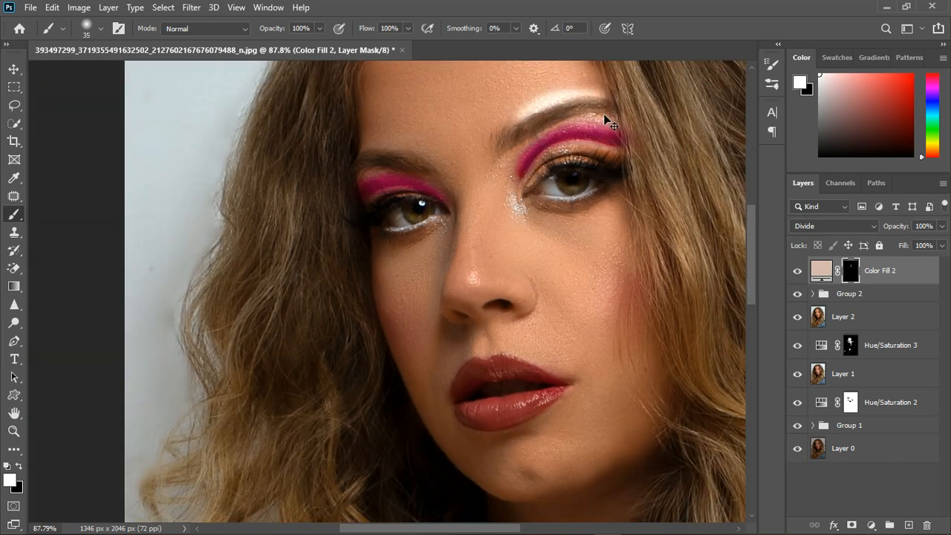
{"action": "key", "text": "ctrl+z"}
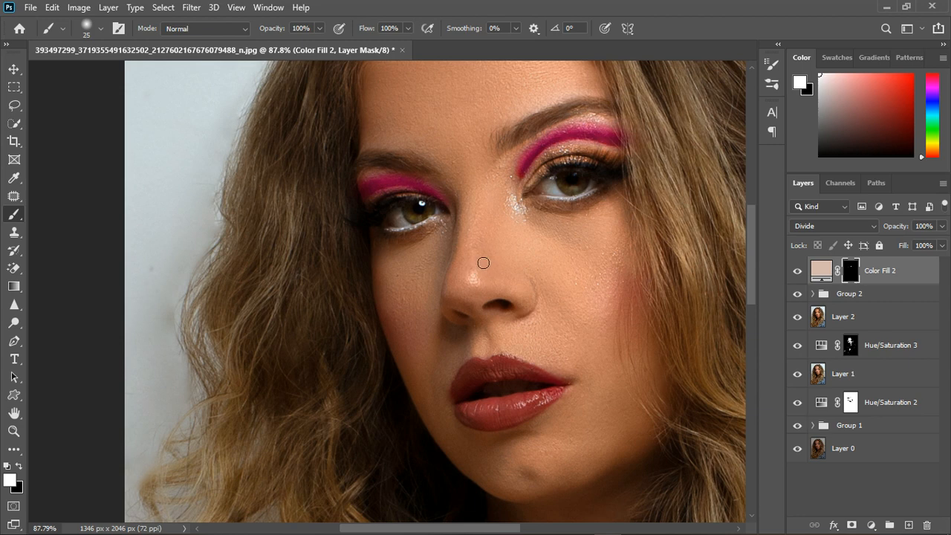
{"action": "key", "text": "bracketleft"}
{"action": "key", "text": "bracketleft"}
{"action": "left_click", "coordinate": [477, 280], "text": "shift"}
{"action": "key", "text": "ctrl+z"}
- Add a Photo Filter adjustment layer above Color Fill 2 with Cooling Filter (82)
{"action": "scroll", "coordinate": [478, 232], "scroll_direction": "down", "scroll_amount": 4}
{"action": "scroll", "coordinate": [487, 250], "scroll_direction": "down", "scroll_amount": 1}
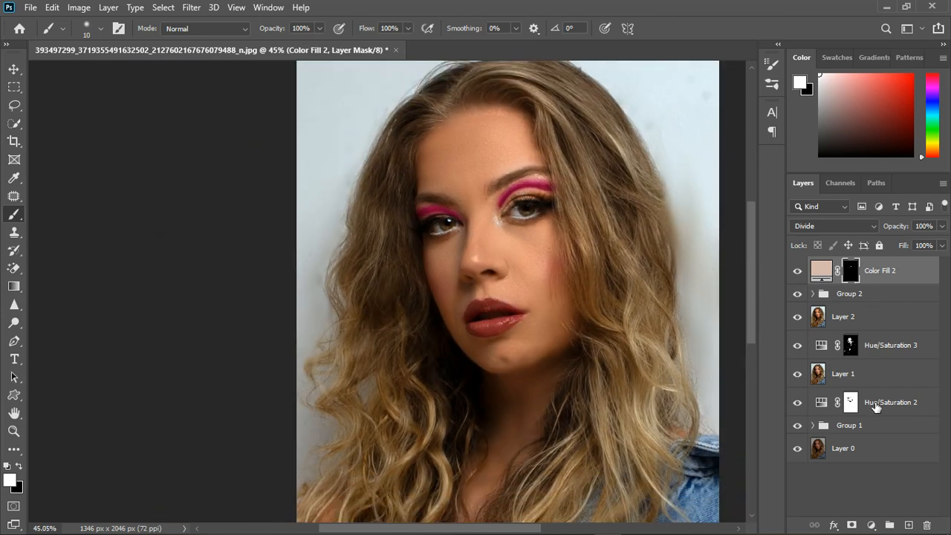
{"action": "left_click", "coordinate": [871, 525]}
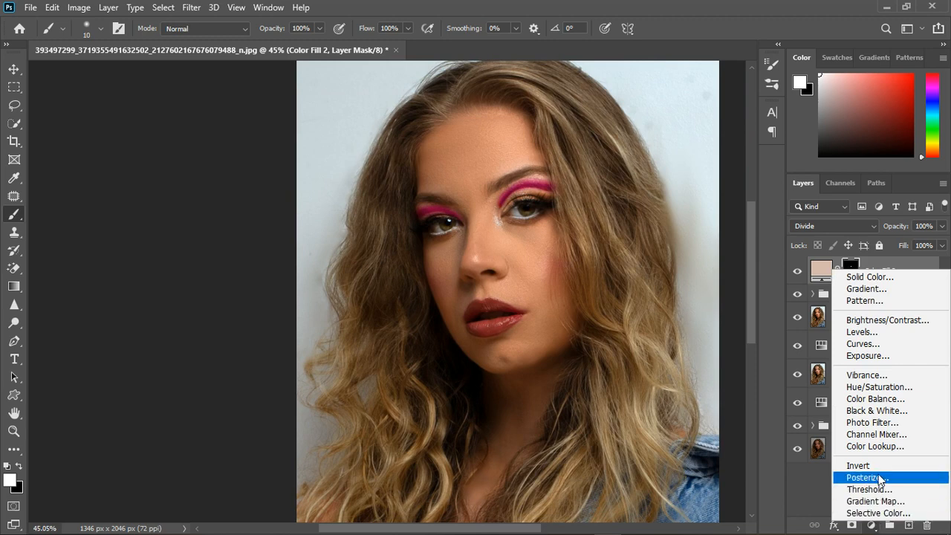
{"action": "left_click", "coordinate": [885, 424]}
{"action": "left_click", "coordinate": [655, 175]}
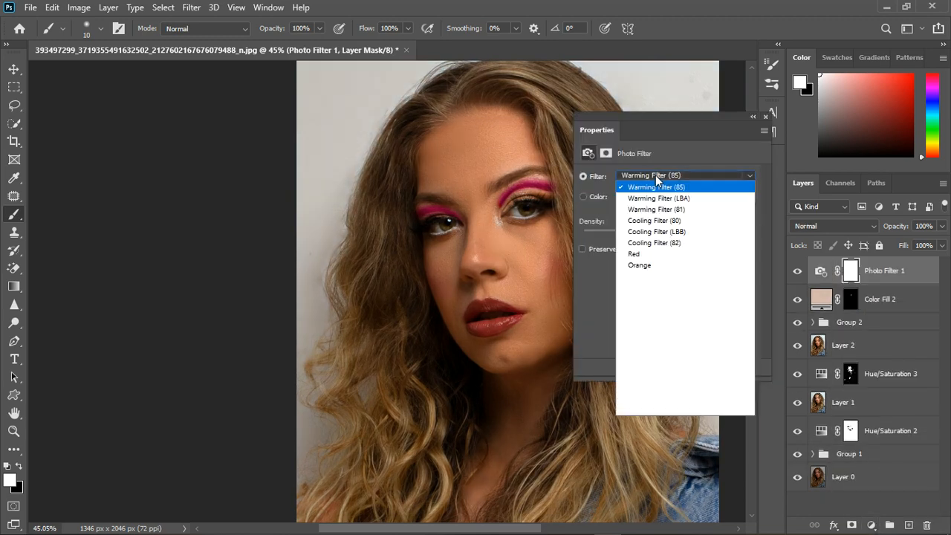
{"action": "left_click", "coordinate": [654, 243]}
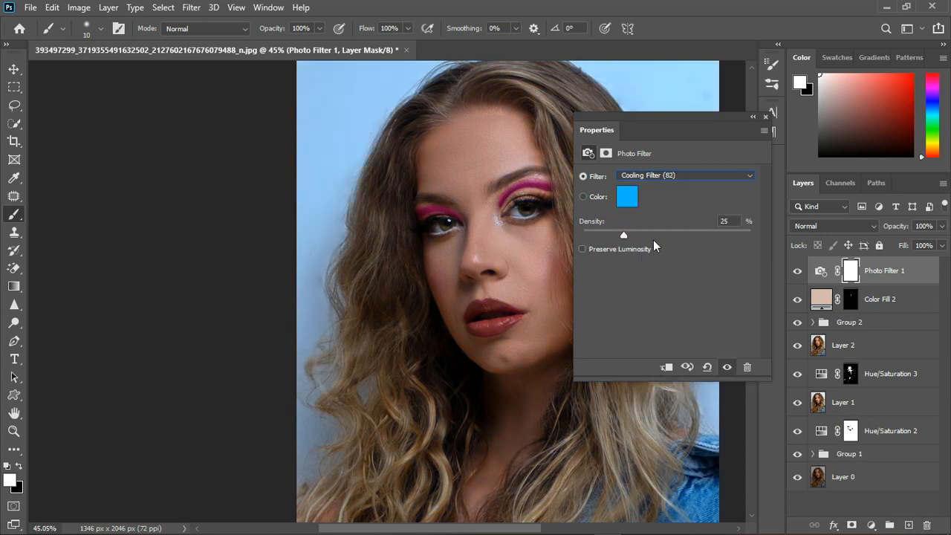
{"action": "left_click", "coordinate": [765, 118]}
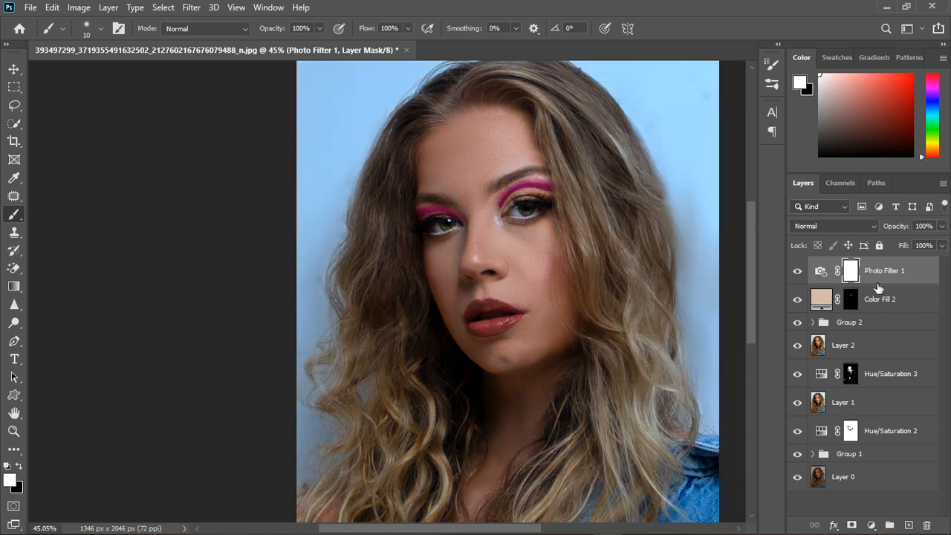
- Replace the Photo Filter layer's mask with a copy of Color Fill 2's eye mask and set the layer's opacity to 59%
{"action": "left_click_drag", "start_coordinate": [856, 304], "coordinate": [849, 274]}
{"action": "left_click", "coordinate": [409, 211]}
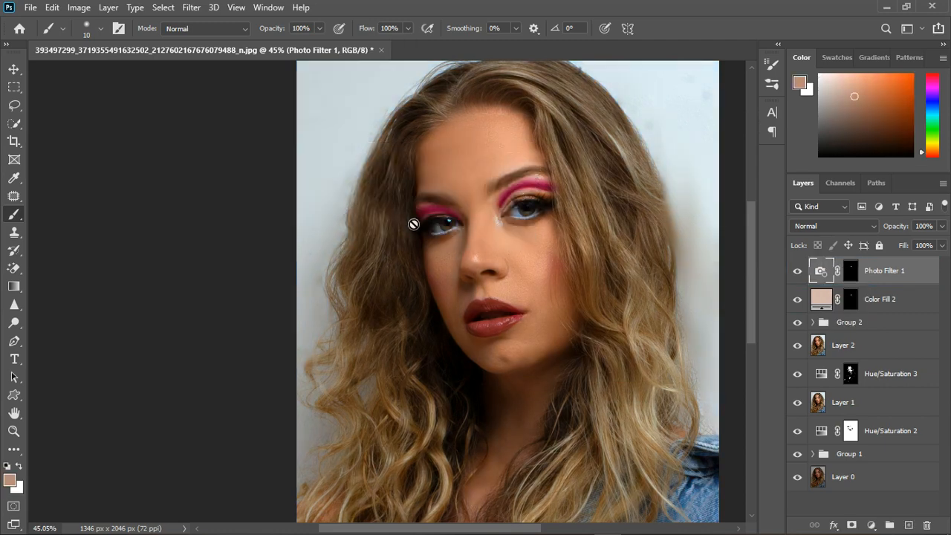
{"action": "left_click", "coordinate": [941, 227]}
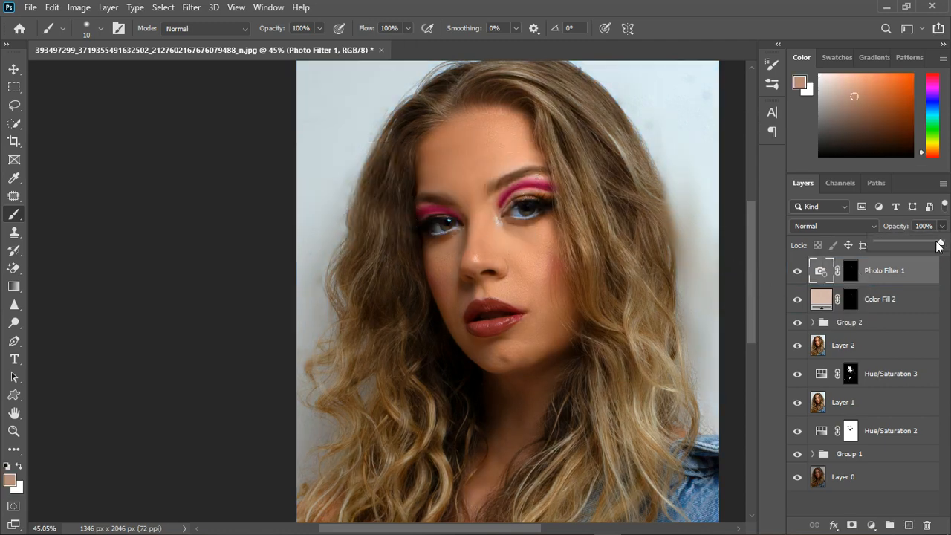
{"action": "left_click_drag", "start_coordinate": [916, 244], "coordinate": [915, 247]}
- Add a Black & White adjustment layer on top and copy the Photo Filter layer's eye mask onto it
{"action": "left_click", "coordinate": [871, 525]}
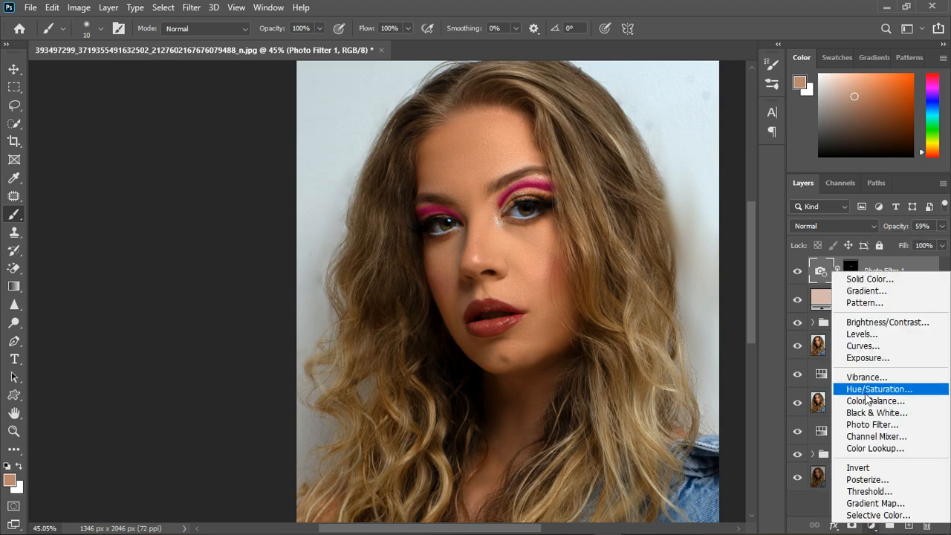
{"action": "left_click", "coordinate": [871, 412]}
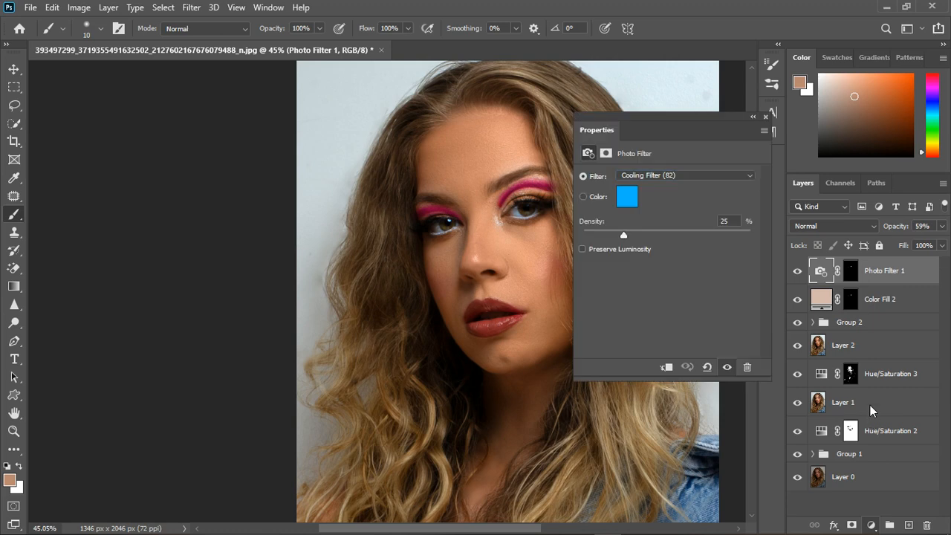
{"action": "left_click", "coordinate": [858, 307]}
{"action": "left_click_drag", "start_coordinate": [865, 308], "coordinate": [851, 273]}
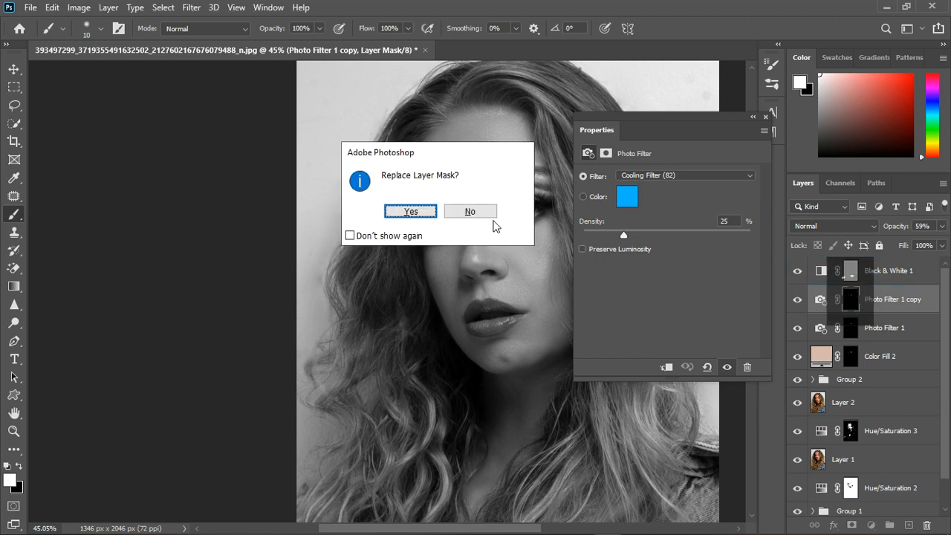
- Confirm replacing the Black & White 1 layer's mask and set that layer's opacity to 23%
{"action": "left_click", "coordinate": [427, 212]}
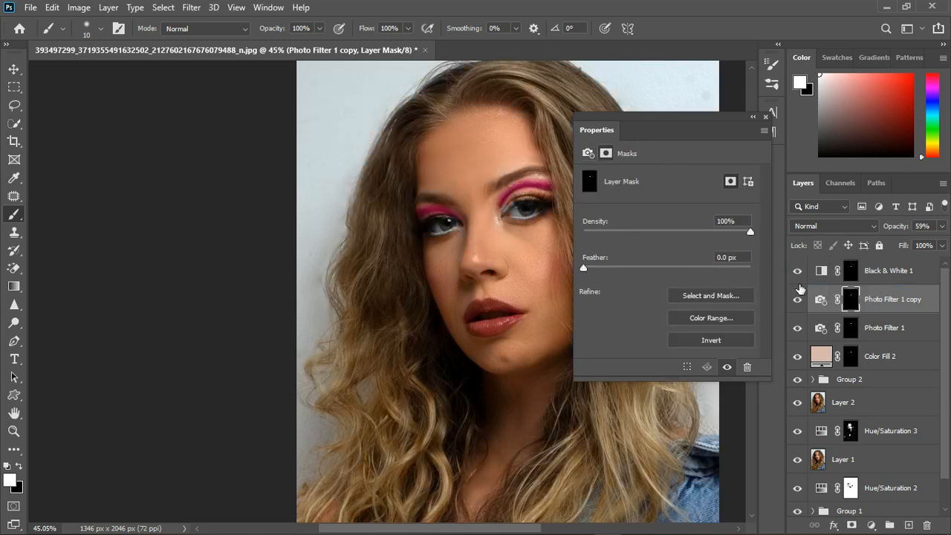
{"action": "left_click", "coordinate": [942, 226]}
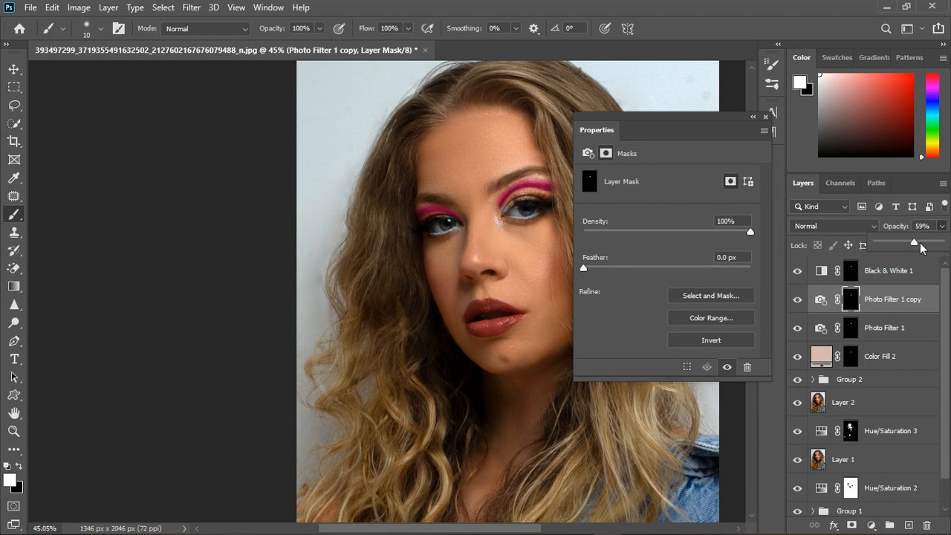
{"action": "left_click", "coordinate": [914, 282]}
{"action": "left_click", "coordinate": [924, 269]}
{"action": "left_click", "coordinate": [941, 227]}
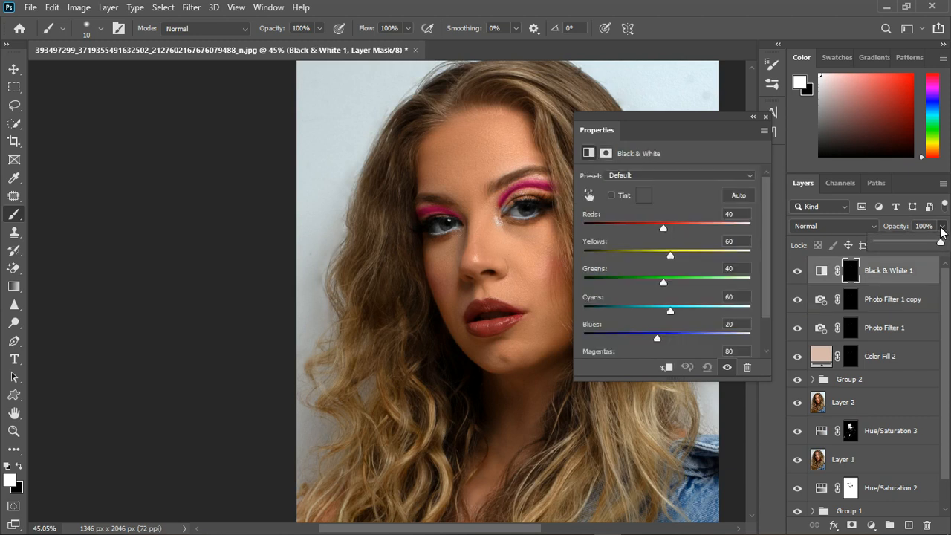
{"action": "mouse_move", "coordinate": [894, 243]}
{"action": "left_mouse_down"}
{"action": "mouse_move", "coordinate": [880, 243]}
{"action": "mouse_move", "coordinate": [891, 243]}
{"action": "left_mouse_up"}
{"action": "left_click", "coordinate": [766, 117]}
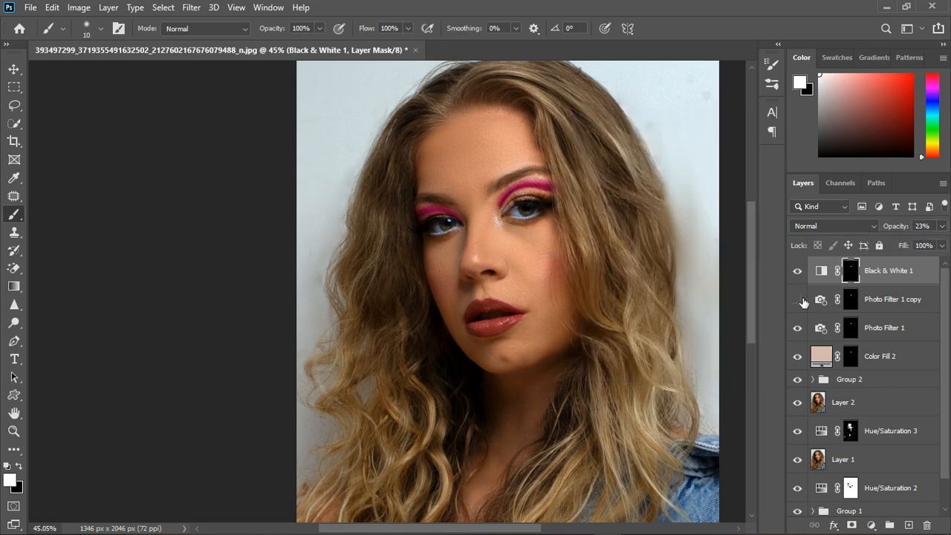
- Set the opacity of the Photo Filter 1 copy layer to 27%
{"action": "left_click", "coordinate": [907, 304]}
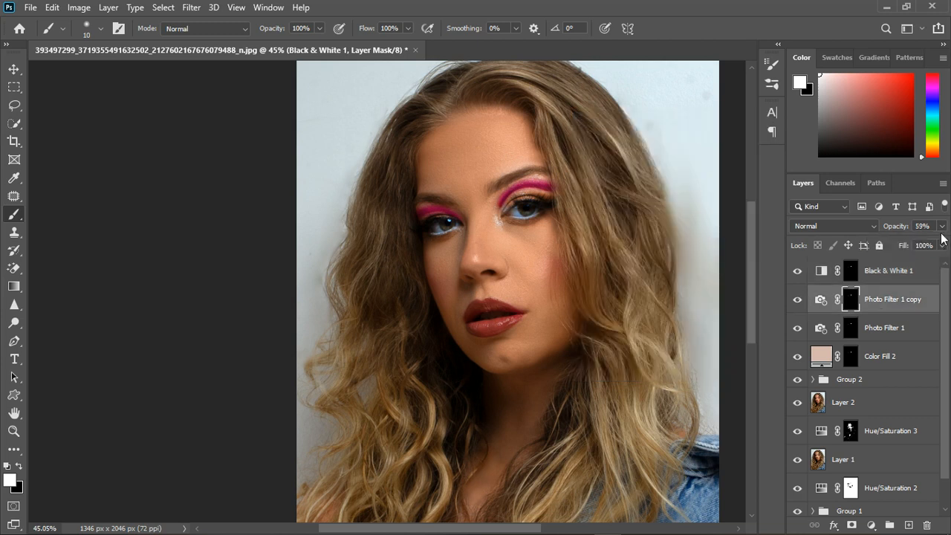
{"action": "left_click", "coordinate": [941, 227]}
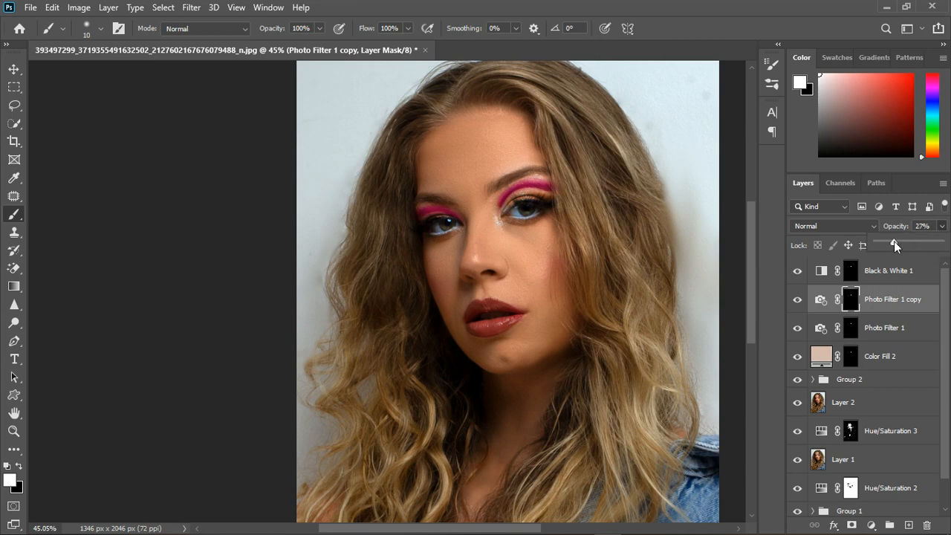
{"action": "left_click", "coordinate": [833, 335]}
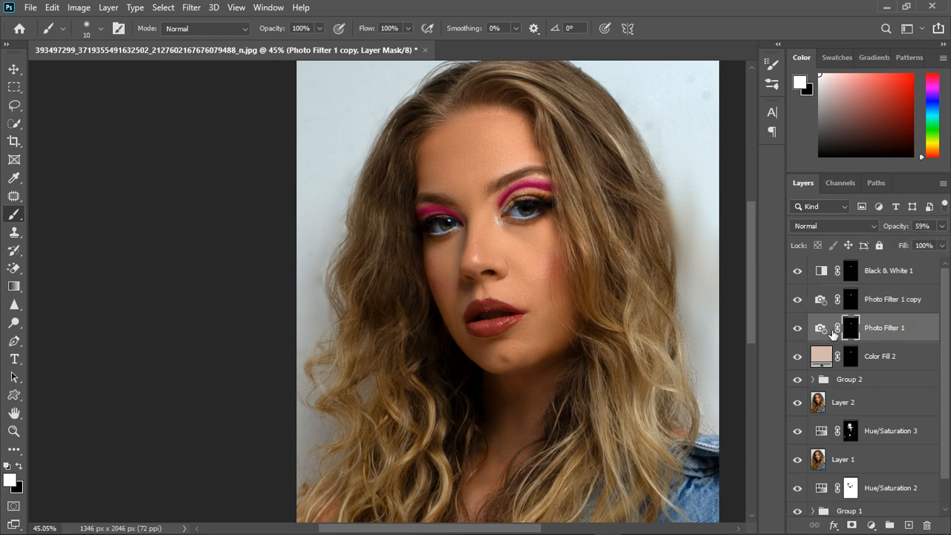
- Delete the Photo Filter 1 copy adjustment layer, keep the original Photo Filter 1 selected and close its properties
{"action": "double_click", "coordinate": [833, 335]}
{"action": "left_click", "coordinate": [917, 303]}
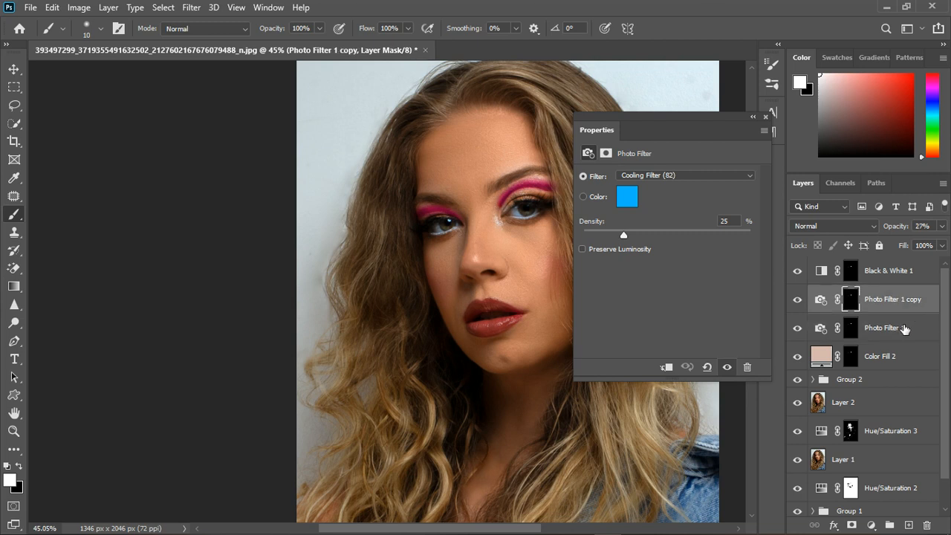
{"action": "key", "text": "Delete"}
{"action": "left_click", "coordinate": [906, 308]}
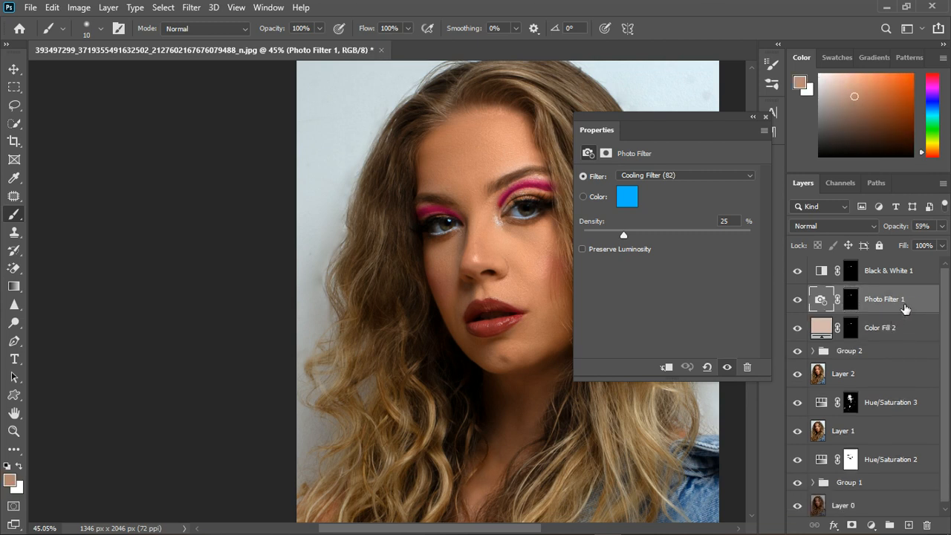
{"action": "left_click", "coordinate": [766, 117]}
- Group the Black & White 1, Photo Filter 1 and Color Fill 2 layers together
{"action": "scroll", "coordinate": [368, 290], "scroll_direction": "down", "scroll_amount": 2}
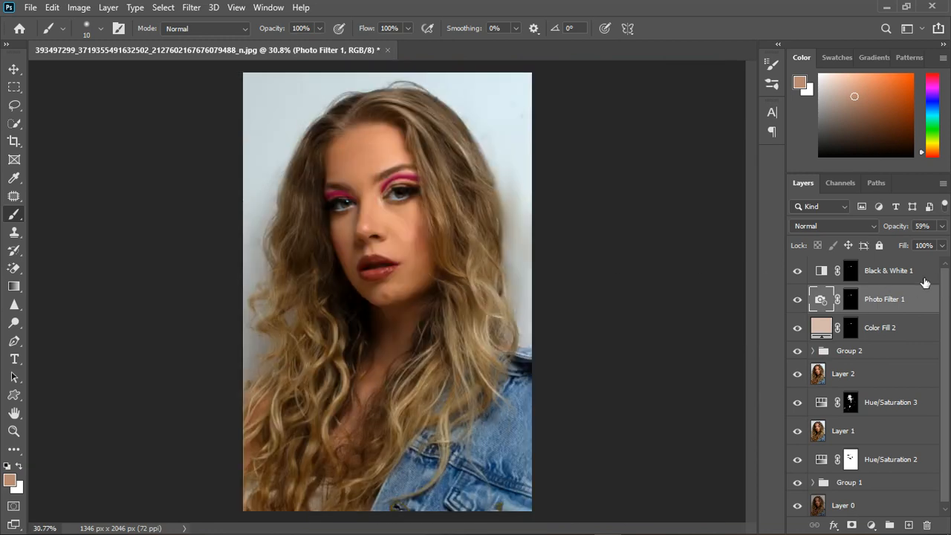
{"action": "left_click", "coordinate": [925, 283], "text": "shift"}
{"action": "left_click", "coordinate": [913, 338], "text": "shift"}
{"action": "left_click", "coordinate": [890, 525]}
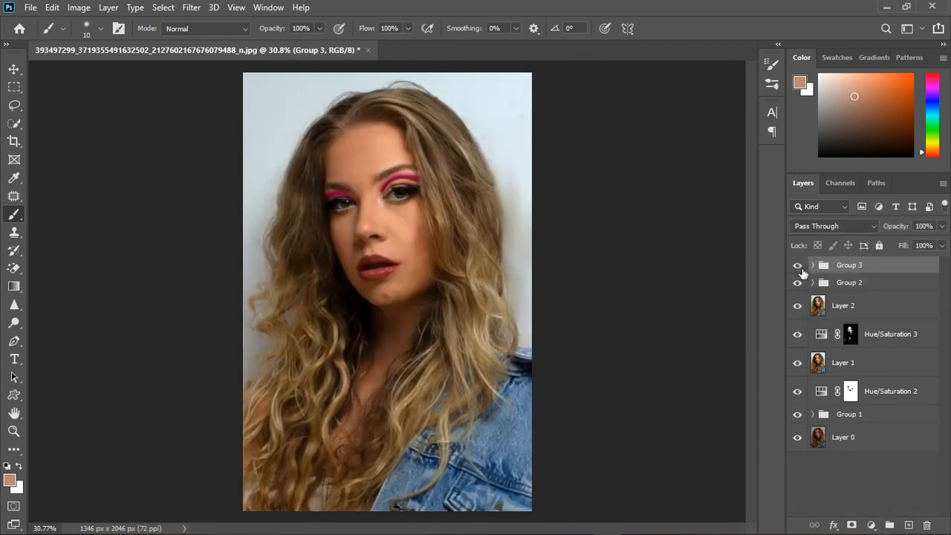
- Touch up the Black & White 1 mask inside Group 3 around the eyes with a 30 px black brush
{"action": "scroll", "coordinate": [444, 214], "scroll_direction": "up", "scroll_amount": 3}
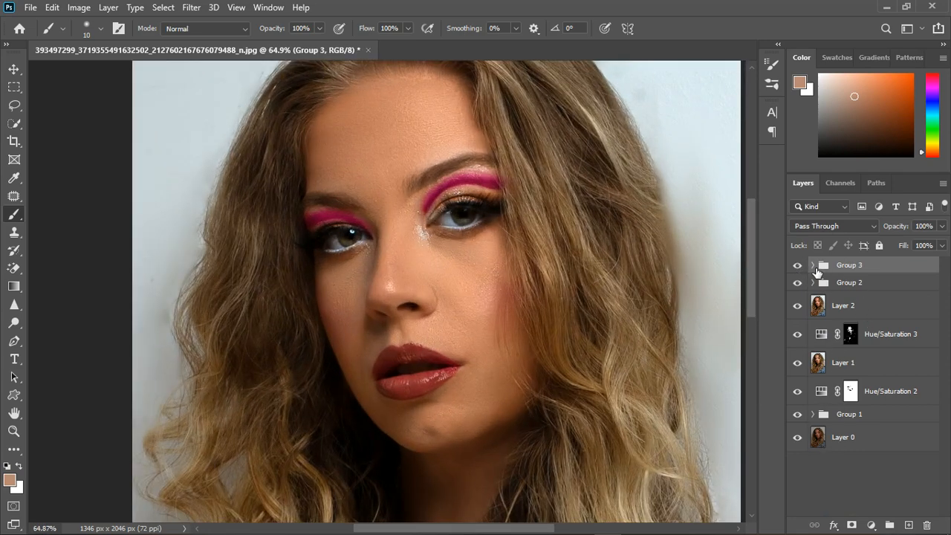
{"action": "left_click", "coordinate": [813, 266]}
{"action": "left_click", "coordinate": [867, 295]}
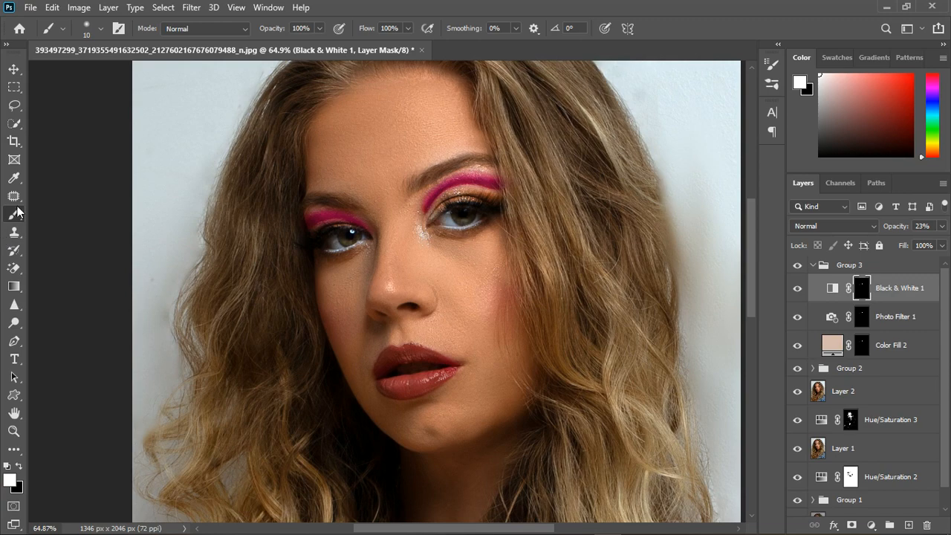
{"action": "scroll", "coordinate": [449, 209], "scroll_direction": "up", "scroll_amount": 3}
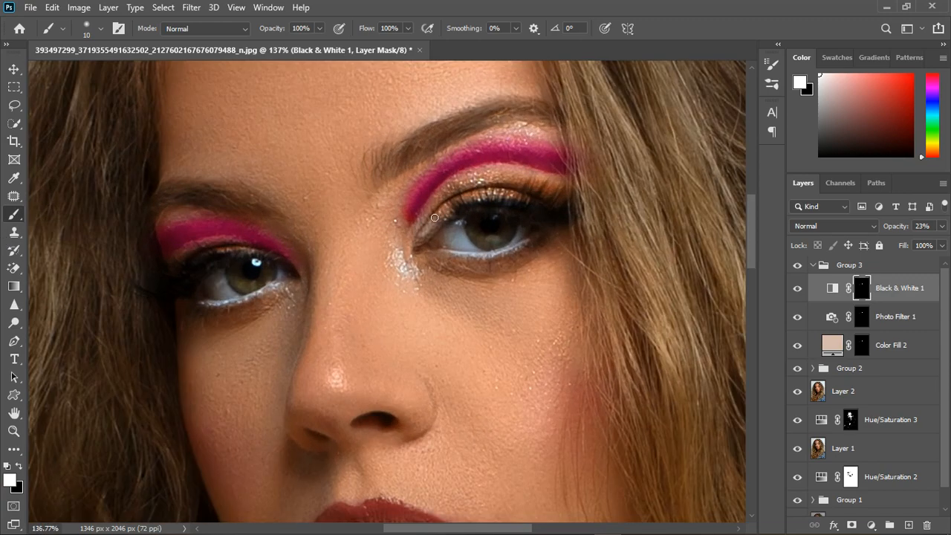
{"action": "key", "text": "bracketright"}
{"action": "key", "text": "bracketright"}
{"action": "key", "text": "x"}
- Clean up the Photo Filter 1 and Color Fill 2 masks around the eyes with the black brush
{"action": "left_click", "coordinate": [871, 322]}
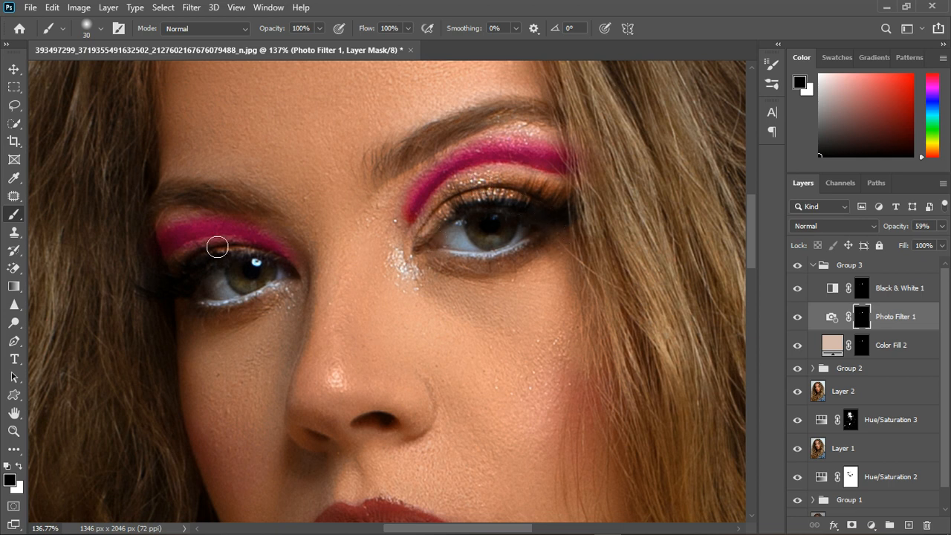
{"action": "left_click", "coordinate": [805, 269]}
{"action": "left_click", "coordinate": [805, 269]}
{"action": "left_click", "coordinate": [862, 346]}
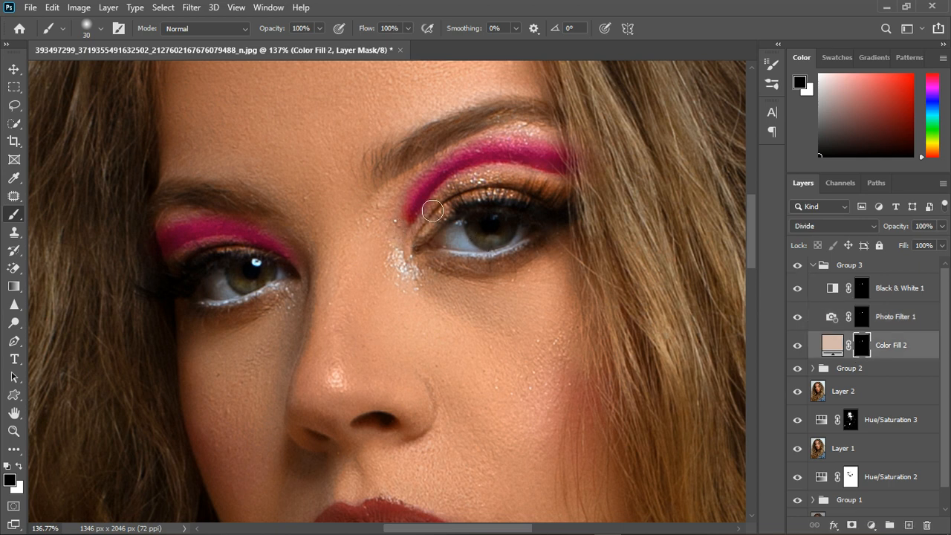
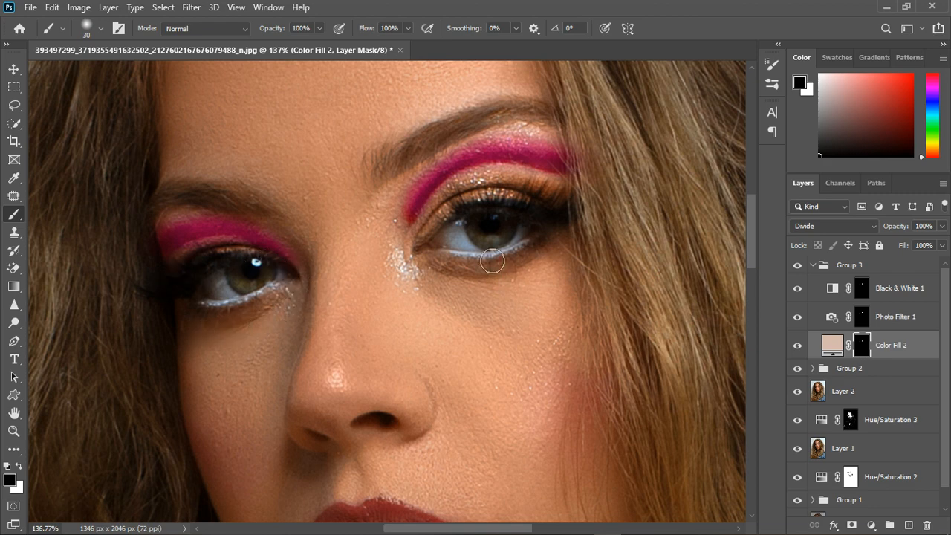
- Darken the Color Fill 2 layer's color to 73% brightness (#baa297), then fit the image to the window
{"action": "scroll", "coordinate": [489, 253], "scroll_direction": "down", "scroll_amount": 5}
{"action": "scroll", "coordinate": [447, 239], "scroll_direction": "down", "scroll_amount": 1}
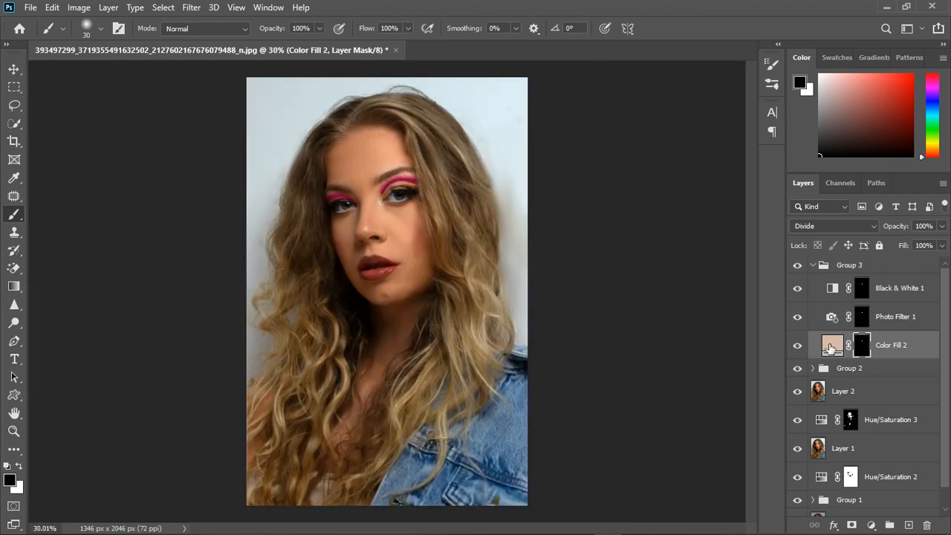
{"action": "double_click", "coordinate": [834, 347]}
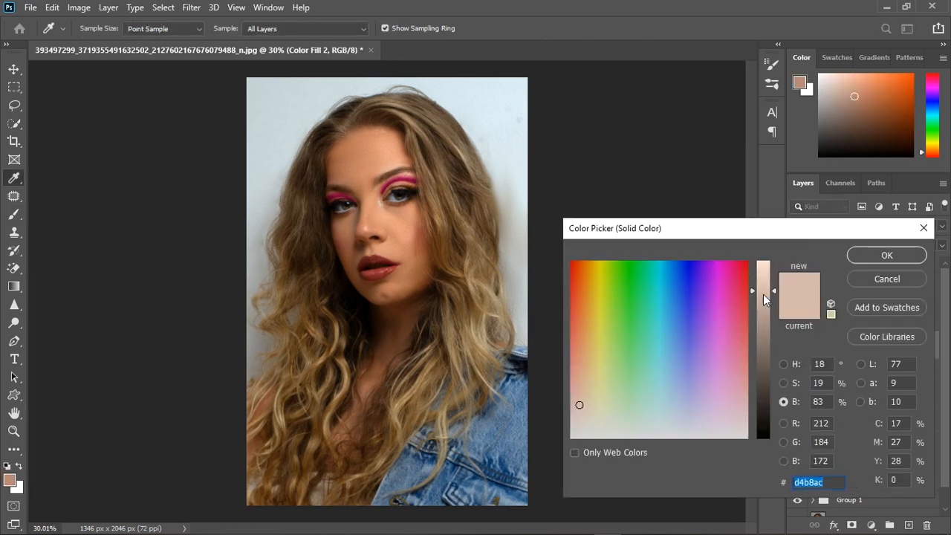
{"action": "mouse_move", "coordinate": [773, 288]}
{"action": "left_mouse_down"}
{"action": "mouse_move", "coordinate": [779, 325]}
{"action": "mouse_move", "coordinate": [773, 308]}
{"action": "left_mouse_up"}
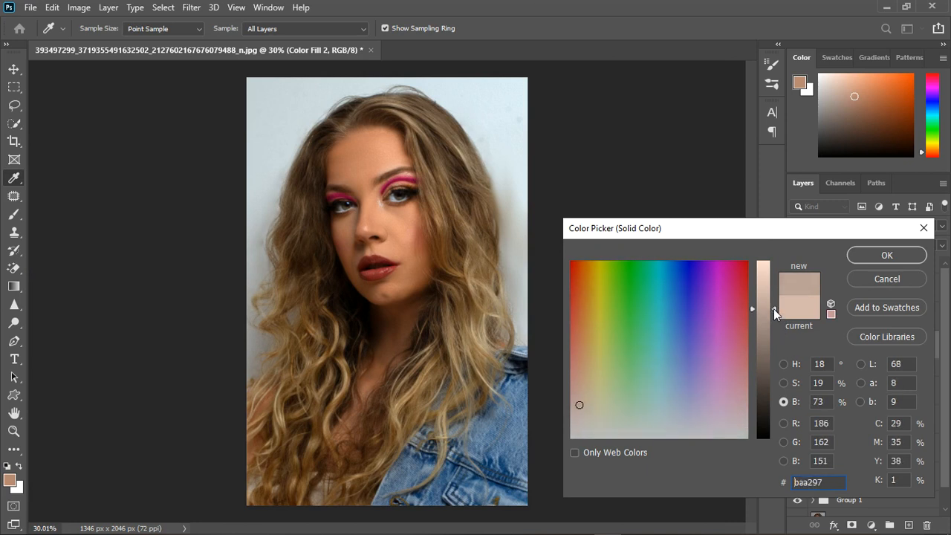
{"action": "left_click", "coordinate": [887, 254]}
{"action": "key", "text": "b"}
{"action": "key", "text": "ctrl+minus"}
{"action": "key", "text": "ctrl+0"}
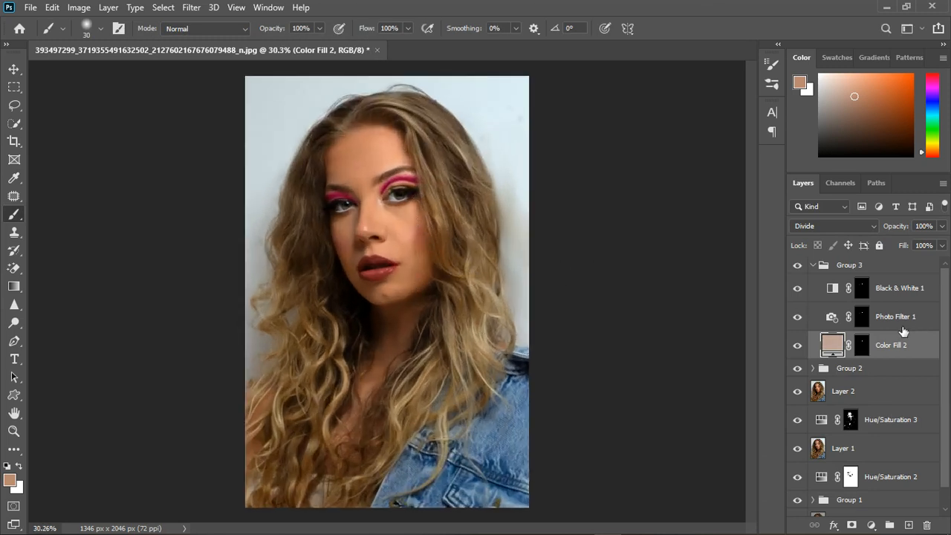
- Collapse Group 3 and stamp all visible layers into a new merged layer above it
{"action": "left_click", "coordinate": [869, 282]}
{"action": "left_click", "coordinate": [815, 266]}
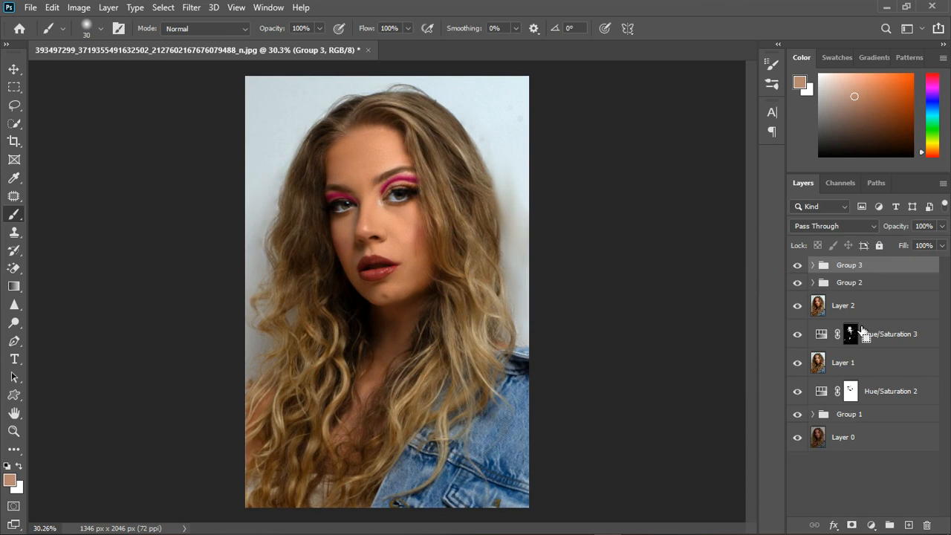
{"action": "key", "text": "ctrl+shift+alt+e"}
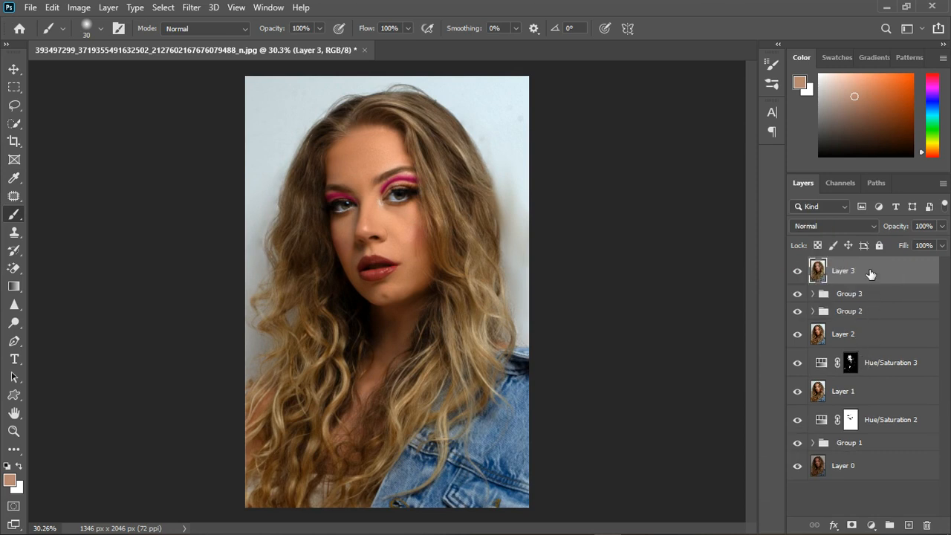
- Open the merged layer in the Liquify filter and raise the height of the left-hand eye to 55
{"action": "left_click", "coordinate": [192, 8]}
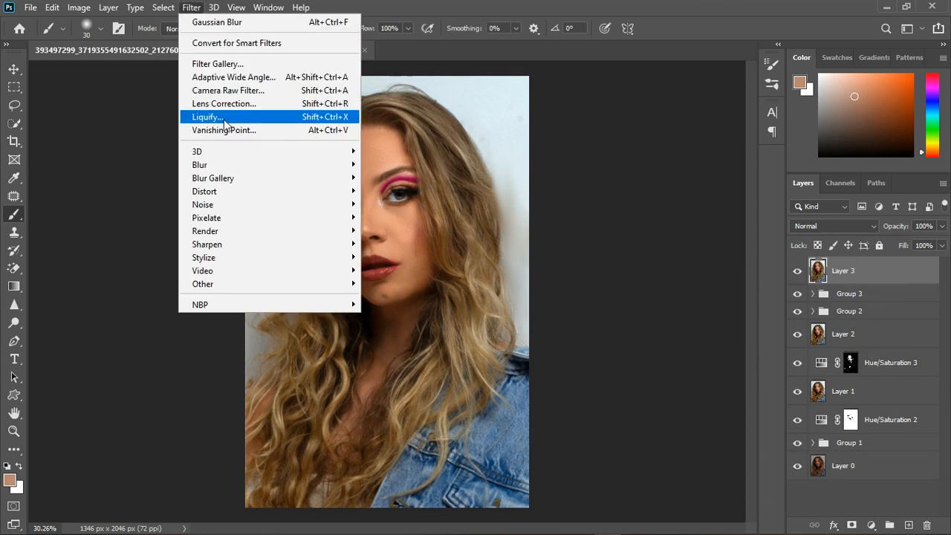
{"action": "left_click", "coordinate": [225, 118]}
{"action": "scroll", "coordinate": [319, 160], "scroll_direction": "up", "scroll_amount": 3}
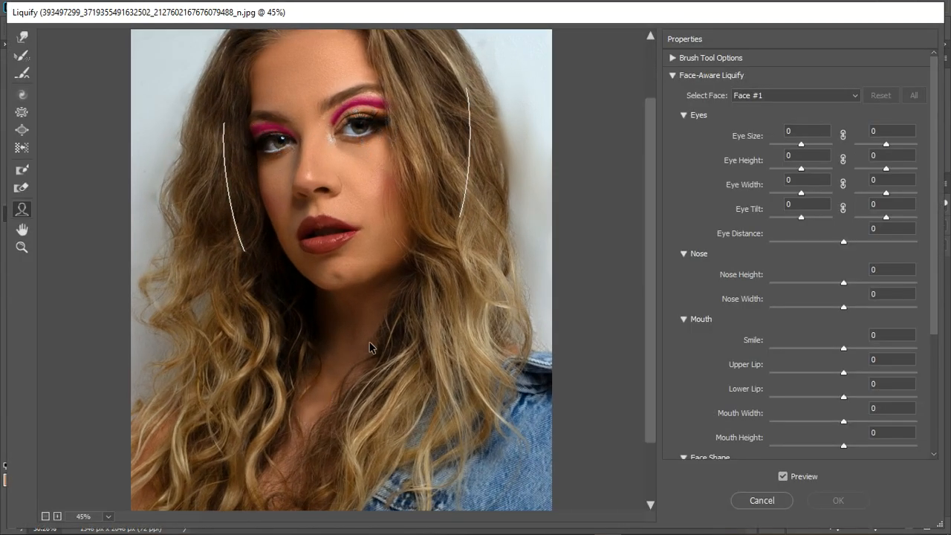
{"action": "scroll", "coordinate": [371, 347], "scroll_direction": "down", "scroll_amount": 2}
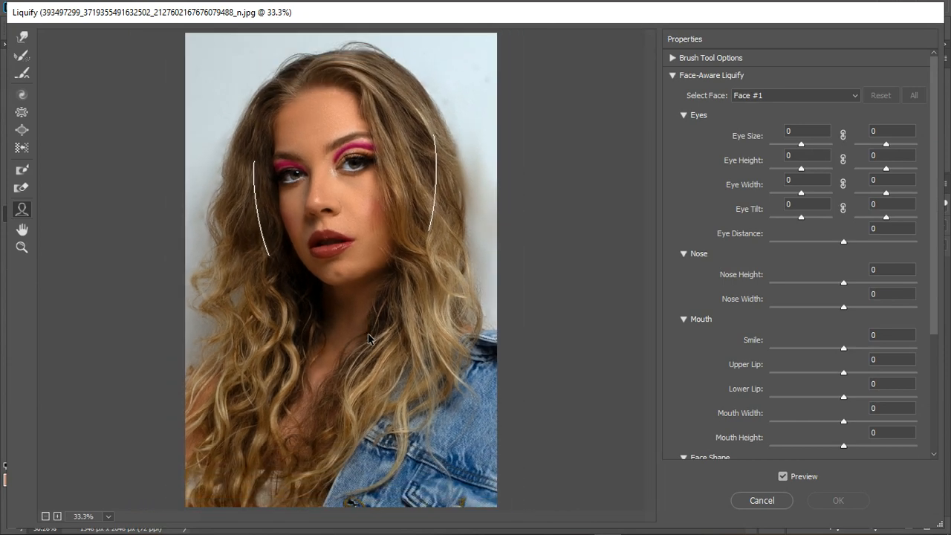
{"action": "mouse_move", "coordinate": [300, 184]}
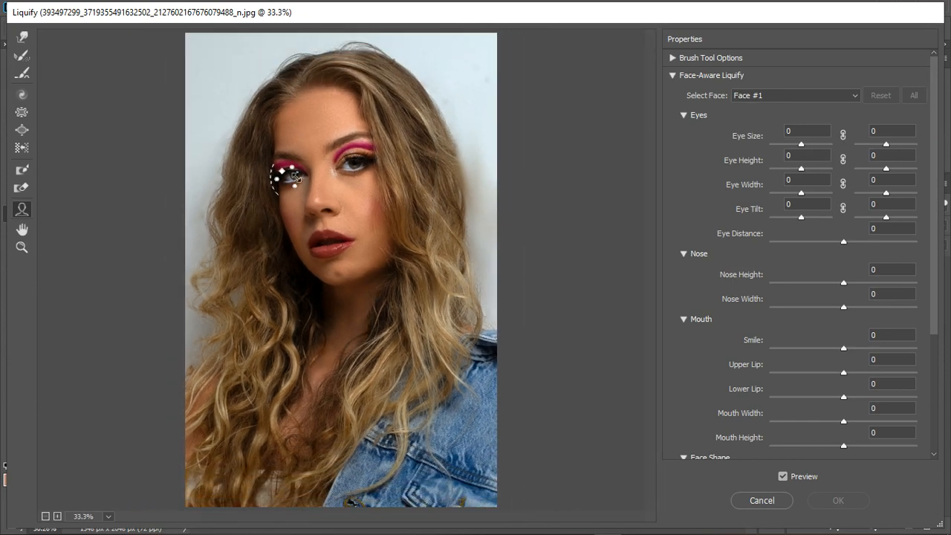
{"action": "scroll", "coordinate": [295, 176], "scroll_direction": "up", "scroll_amount": 2}
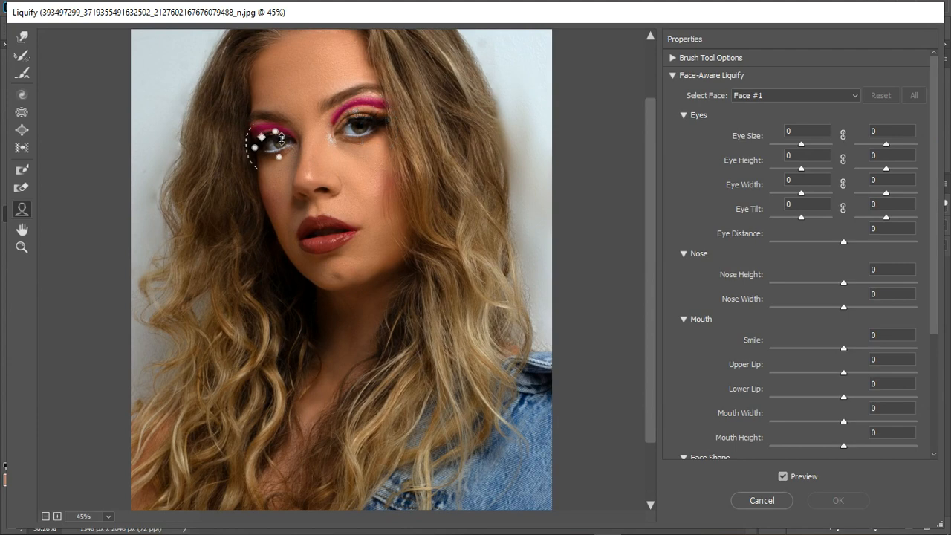
{"action": "left_click_drag", "start_coordinate": [282, 132], "coordinate": [282, 124]}
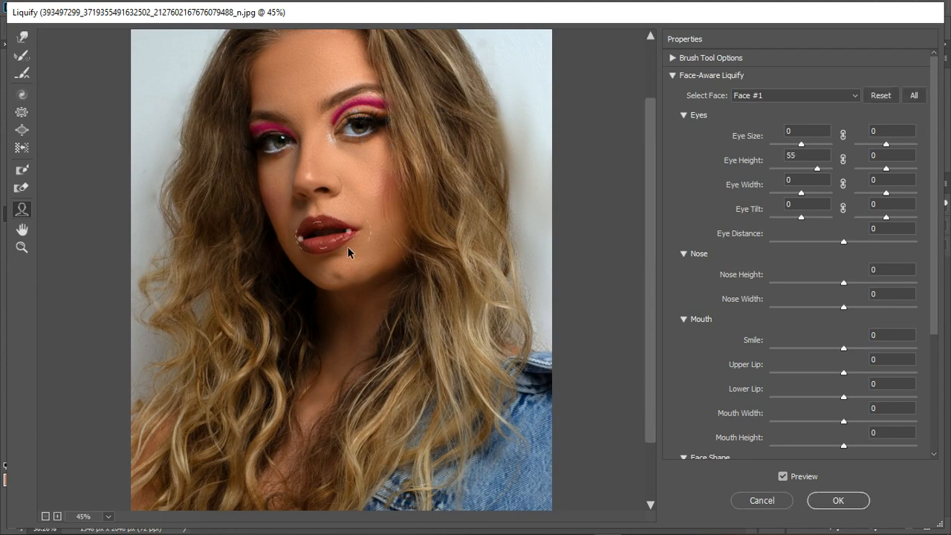
- Narrow the facial features in Liquify, with the mouth width at -24 and the nose width at -30
{"action": "mouse_move", "coordinate": [348, 252]}
{"action": "left_click_drag", "start_coordinate": [354, 236], "coordinate": [344, 236]}
{"action": "mouse_move", "coordinate": [349, 194]}
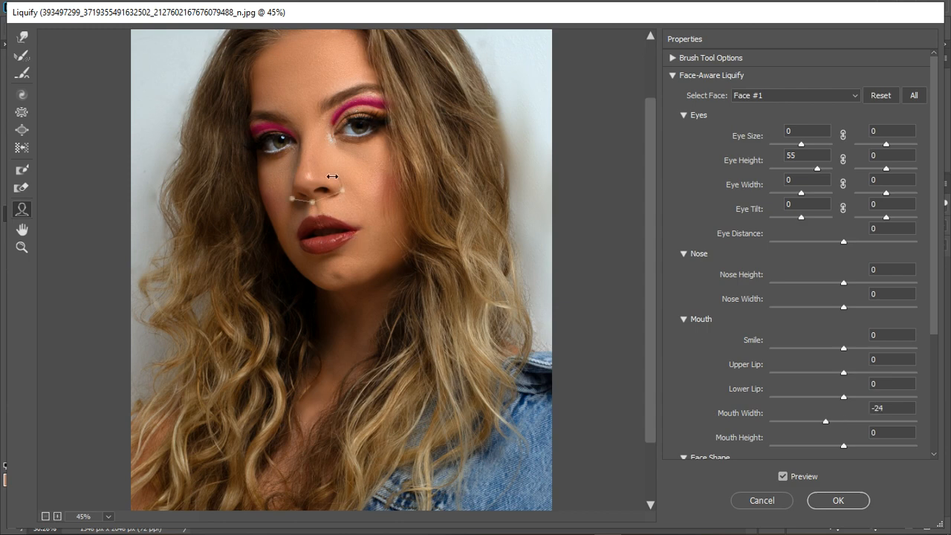
{"action": "left_click_drag", "start_coordinate": [347, 199], "coordinate": [336, 198]}
{"action": "mouse_move", "coordinate": [348, 298]}
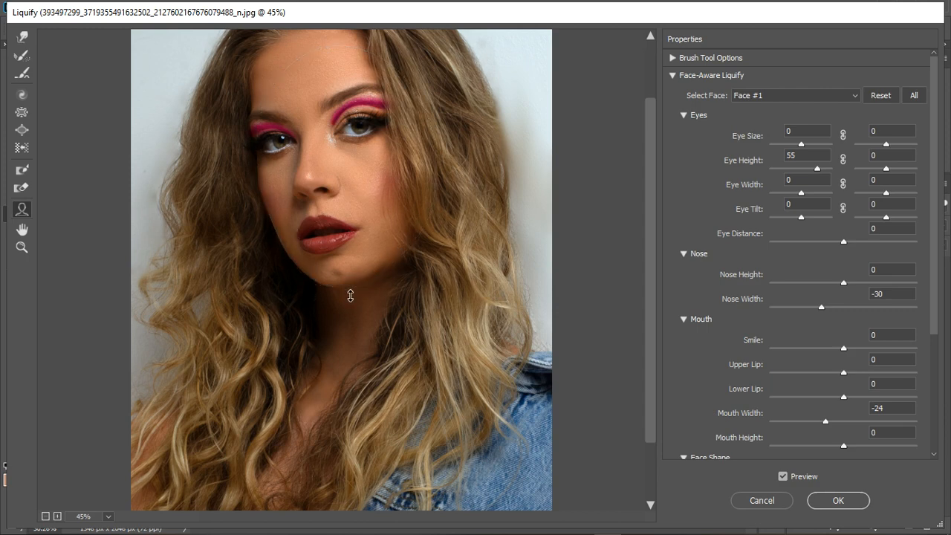
{"action": "mouse_move", "coordinate": [433, 194]}
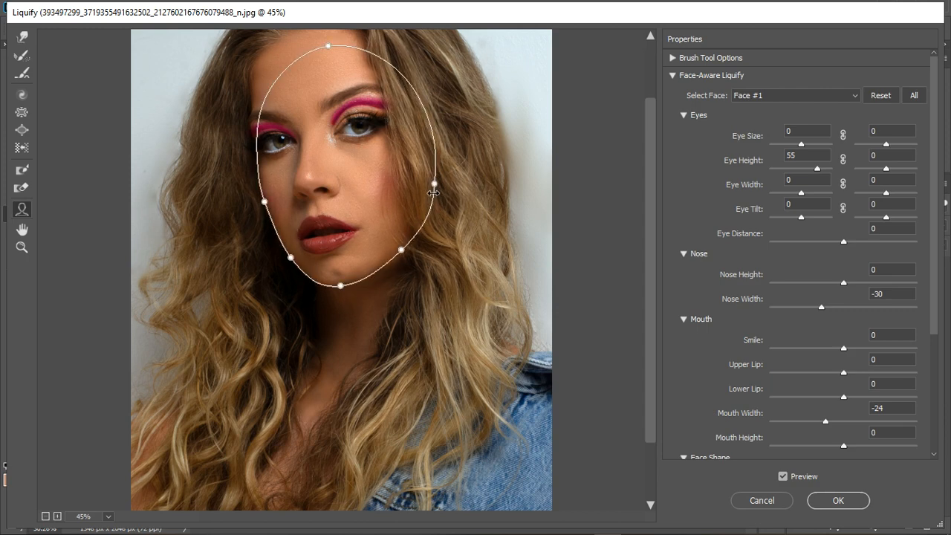
- Push the stray hair at the crown and along the hair outline into a smoother shape with the Forward Warp tool
{"action": "scroll", "coordinate": [375, 278], "scroll_direction": "down", "scroll_amount": 3}
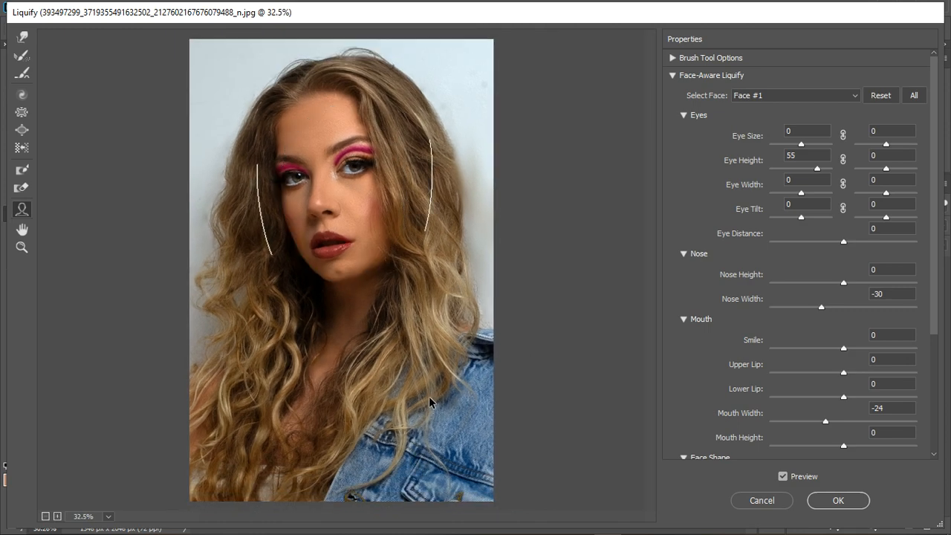
{"action": "mouse_move", "coordinate": [349, 252]}
{"action": "scroll", "coordinate": [364, 260], "scroll_direction": "down", "scroll_amount": 3}
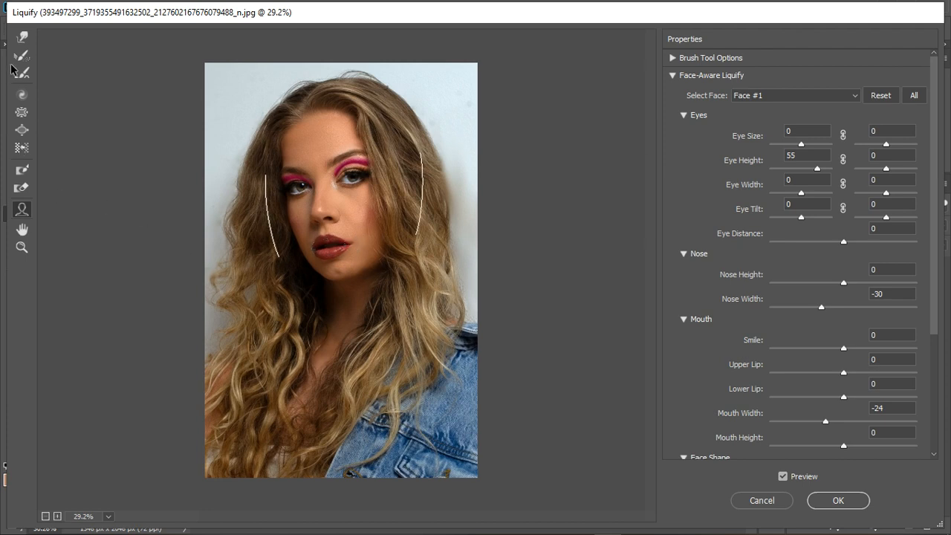
{"action": "left_click", "coordinate": [22, 37]}
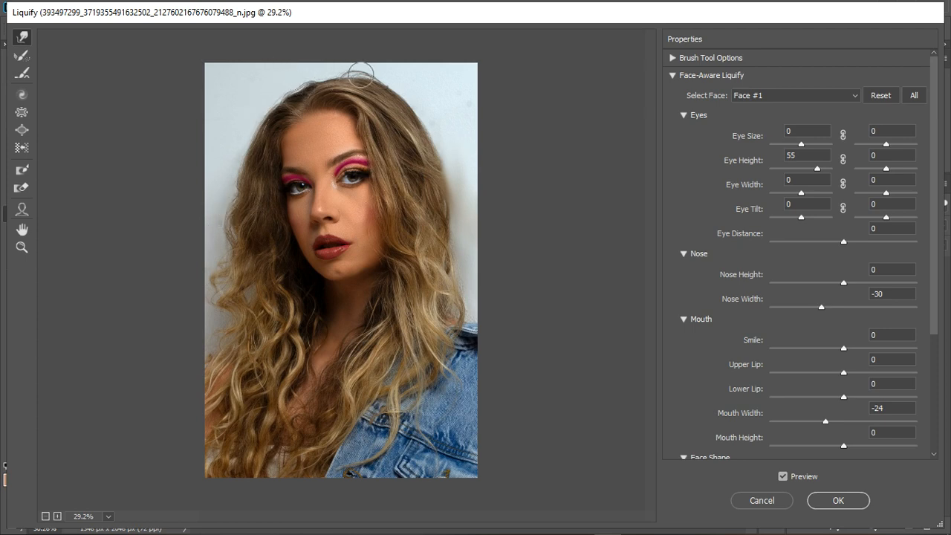
{"action": "left_click_drag", "start_coordinate": [363, 75], "coordinate": [373, 77]}
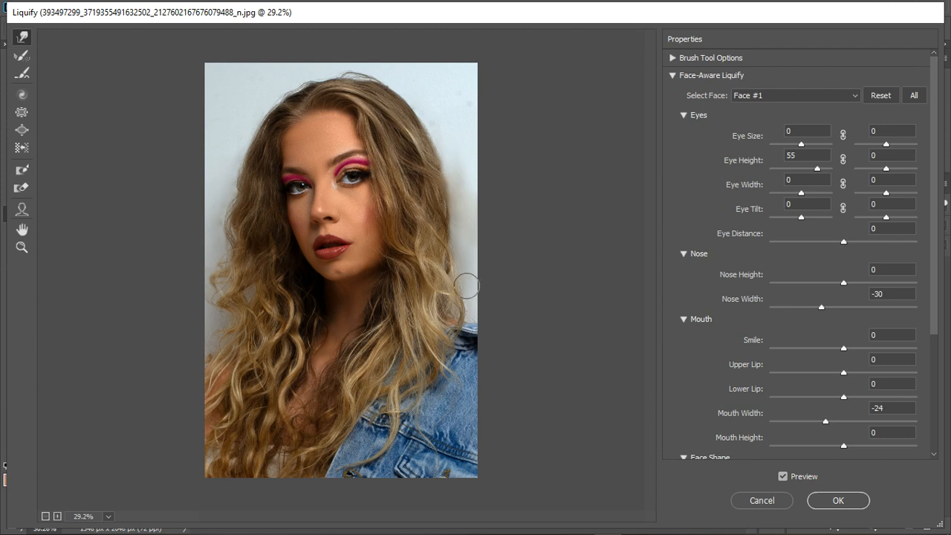
{"action": "scroll", "coordinate": [330, 371], "scroll_direction": "down", "scroll_amount": 2}
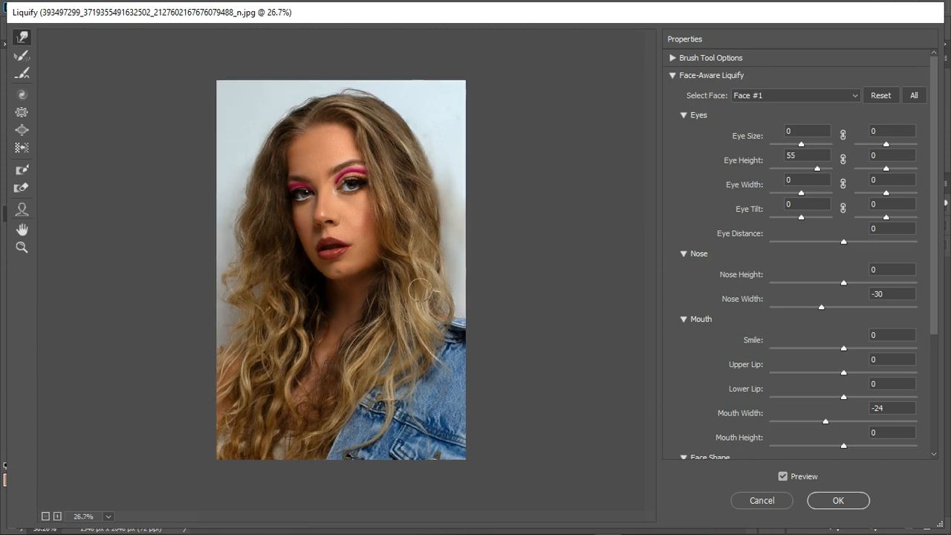
- Compare the portrait with and without the Liquify preview, then apply the filter to Layer 3
{"action": "left_click", "coordinate": [783, 477]}
{"action": "left_click", "coordinate": [783, 477]}
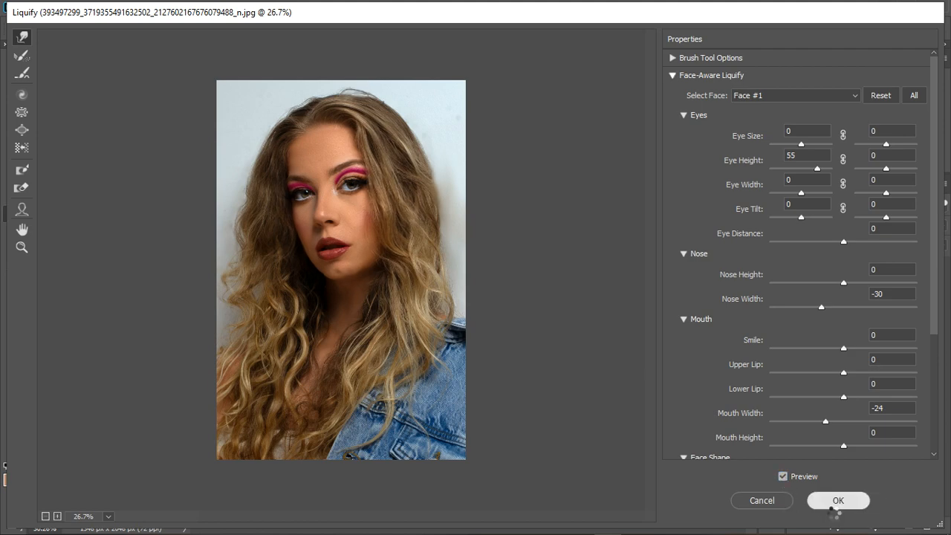
{"action": "left_click", "coordinate": [836, 501]}
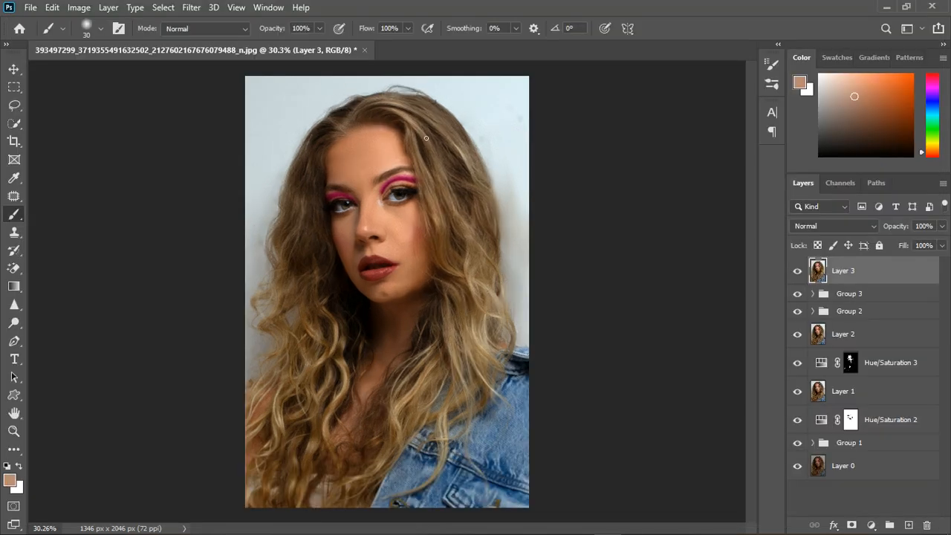
- Open Layer 3 in the Camera Raw Filter and expand the Basic adjustments
{"action": "scroll", "coordinate": [434, 276], "scroll_direction": "up", "scroll_amount": 5}
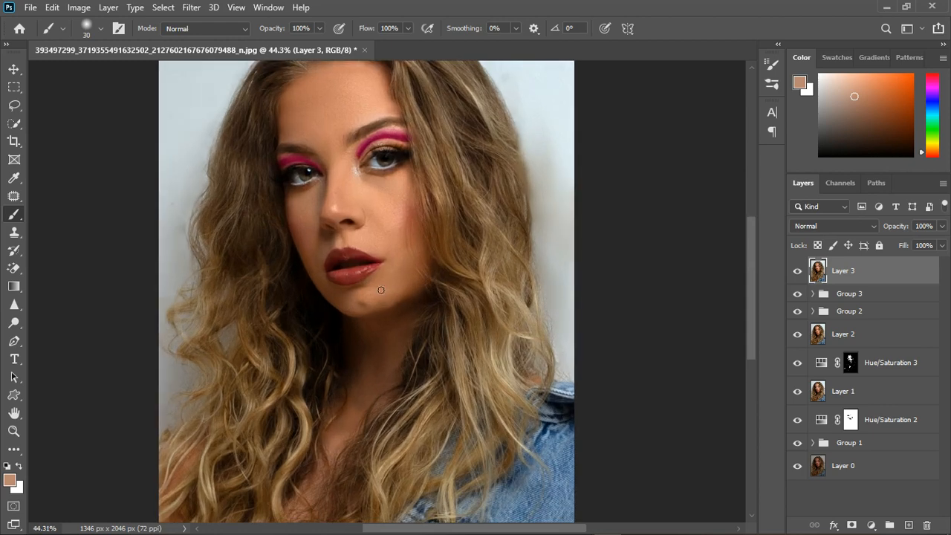
{"action": "scroll", "coordinate": [410, 275], "scroll_direction": "down", "scroll_amount": 4}
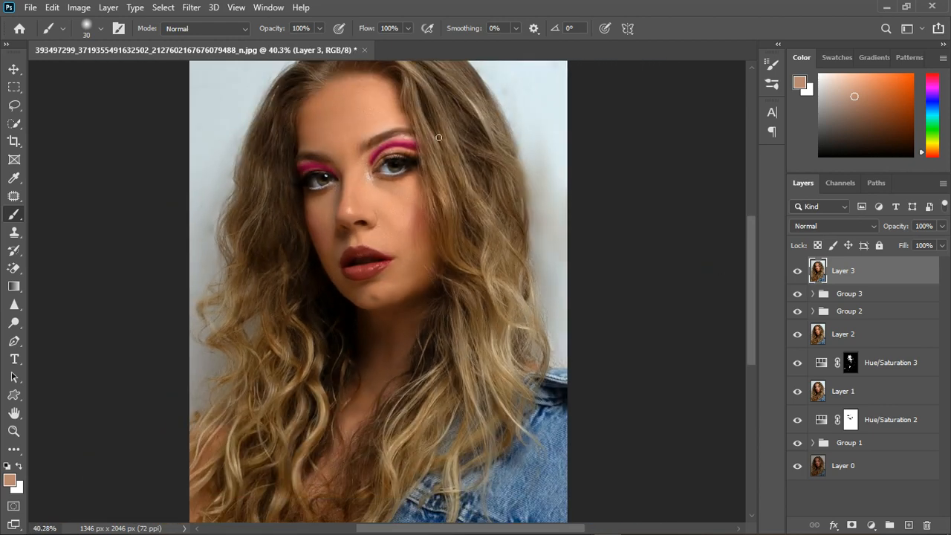
{"action": "left_click", "coordinate": [191, 9]}
{"action": "left_click", "coordinate": [228, 92]}
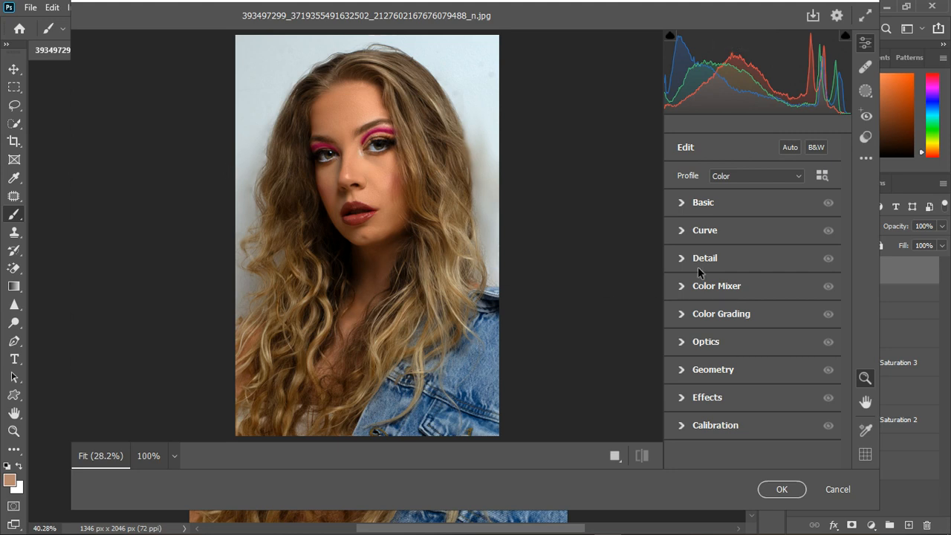
{"action": "left_click", "coordinate": [683, 209]}
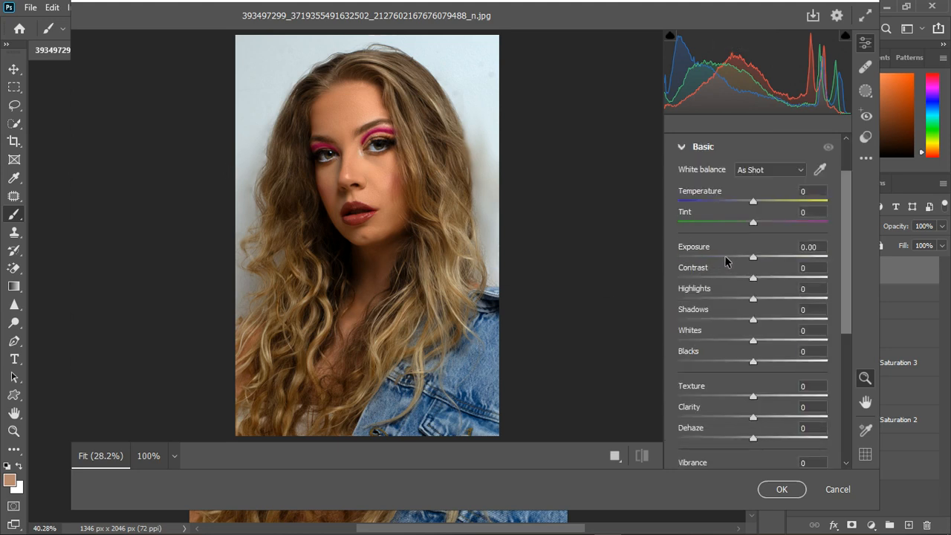
- Sample the white balance beside the right-hand eye, set the temperature to -2, and compare the image with and without the Basic adjustments
{"action": "left_click", "coordinate": [820, 170]}
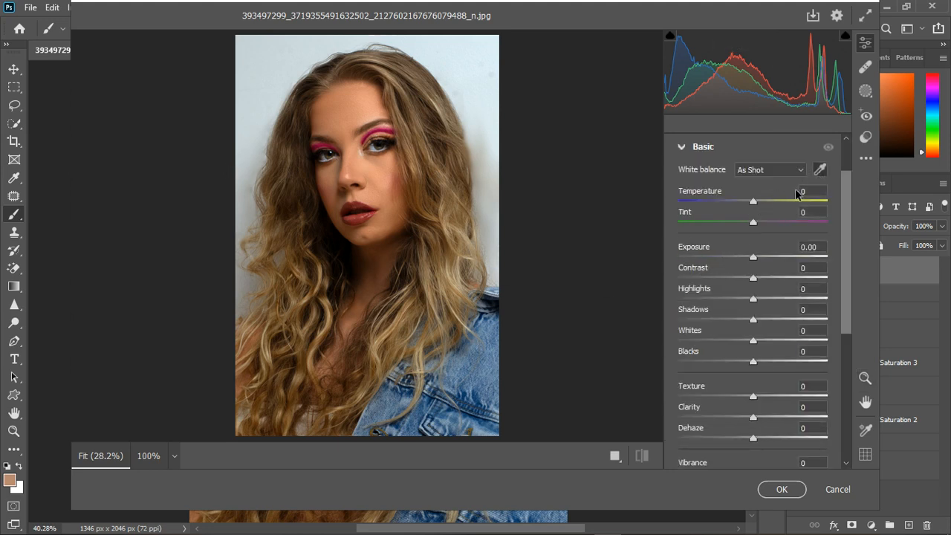
{"action": "left_click", "coordinate": [381, 155]}
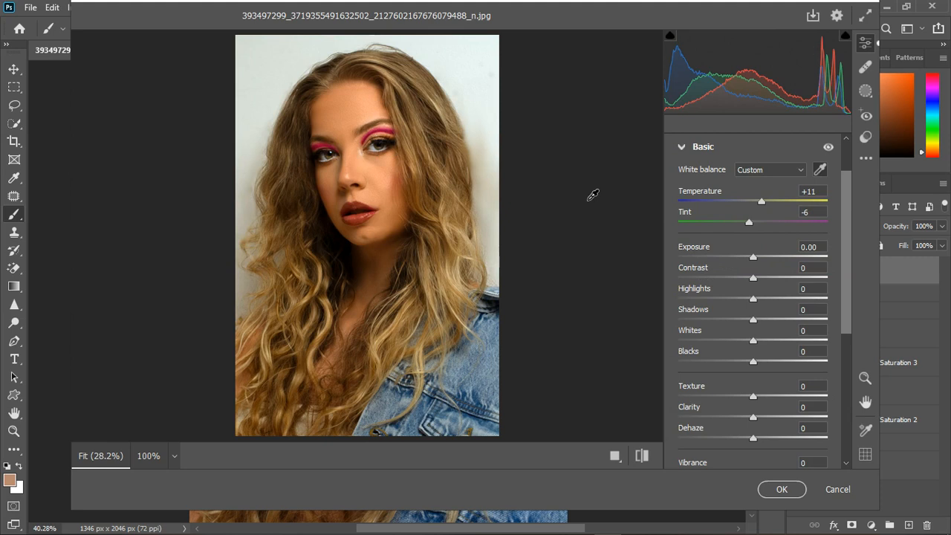
{"action": "left_click_drag", "start_coordinate": [763, 201], "coordinate": [751, 201]}
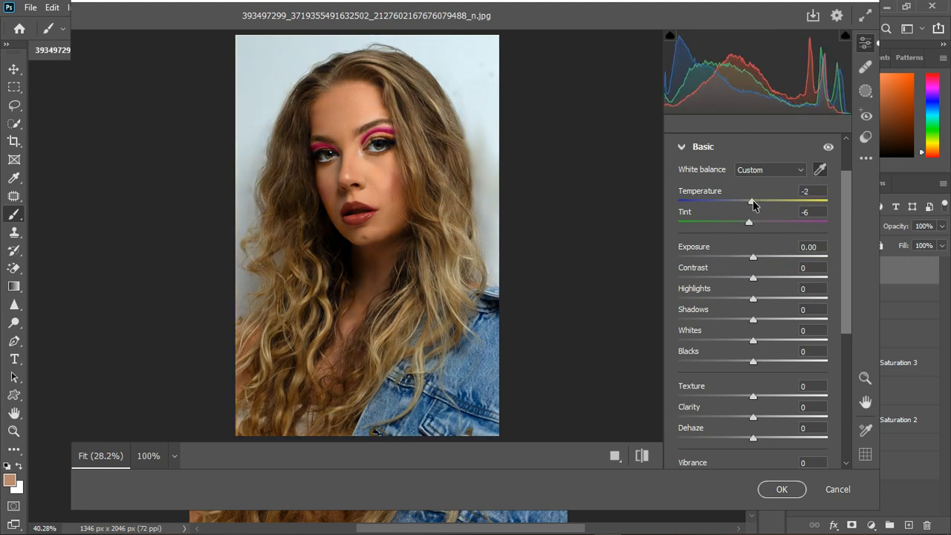
{"action": "left_click", "coordinate": [831, 147]}
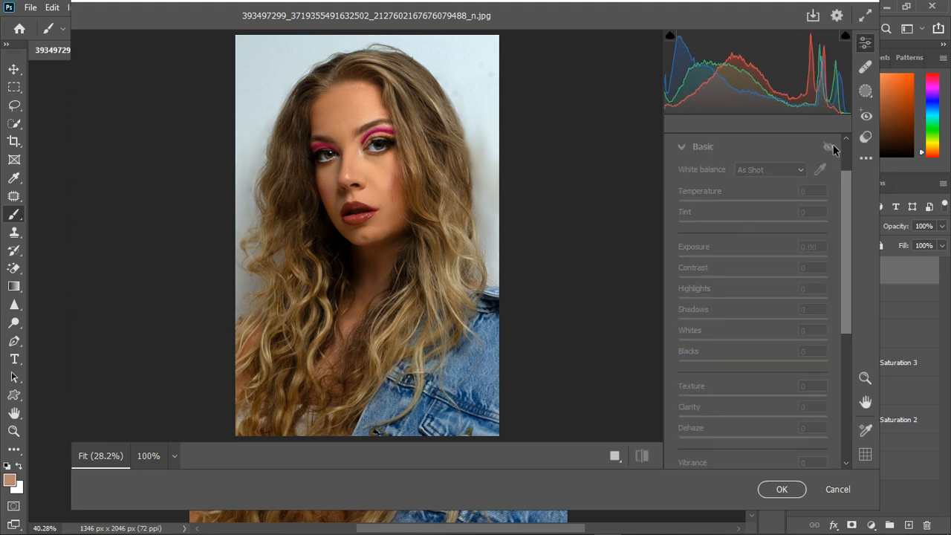
{"action": "left_click", "coordinate": [831, 147]}
{"action": "left_click", "coordinate": [831, 147]}
{"action": "left_click", "coordinate": [831, 147]}
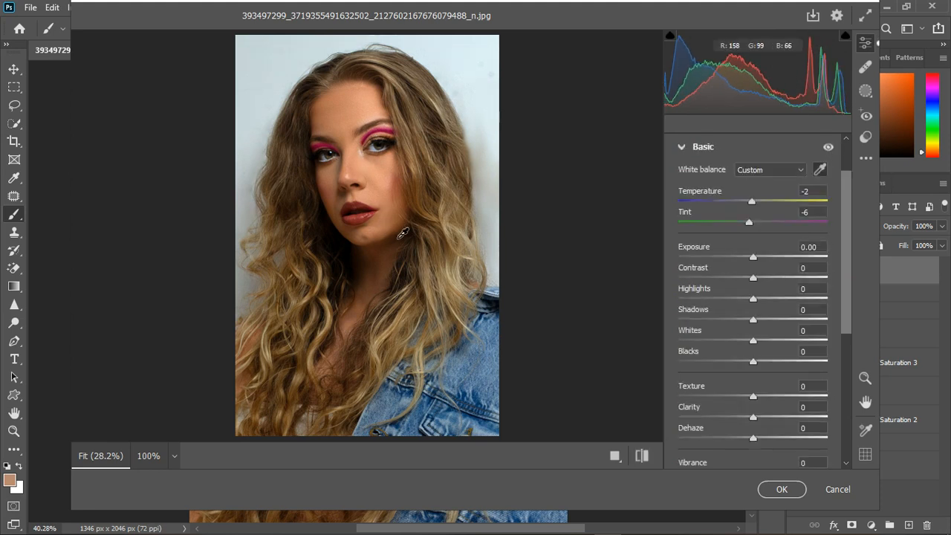
- Adjust the Basic tones with highlights at +40, whites at +40 and blacks at -7
{"action": "scroll", "coordinate": [373, 186], "scroll_direction": "up", "scroll_amount": 2}
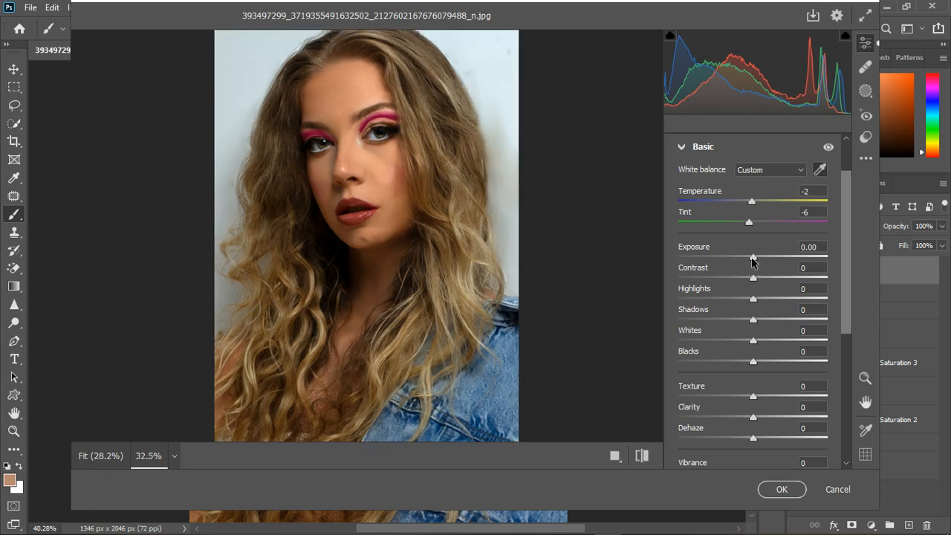
{"action": "left_click_drag", "start_coordinate": [754, 300], "coordinate": [784, 299]}
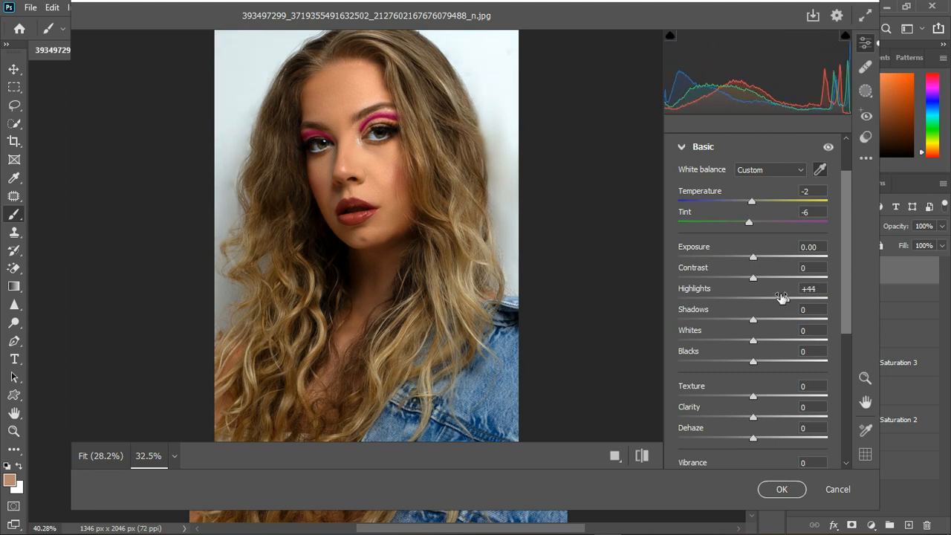
{"action": "mouse_move", "coordinate": [785, 299]}
{"action": "left_mouse_down"}
{"action": "mouse_move", "coordinate": [816, 301]}
{"action": "mouse_move", "coordinate": [783, 301]}
{"action": "left_mouse_up"}
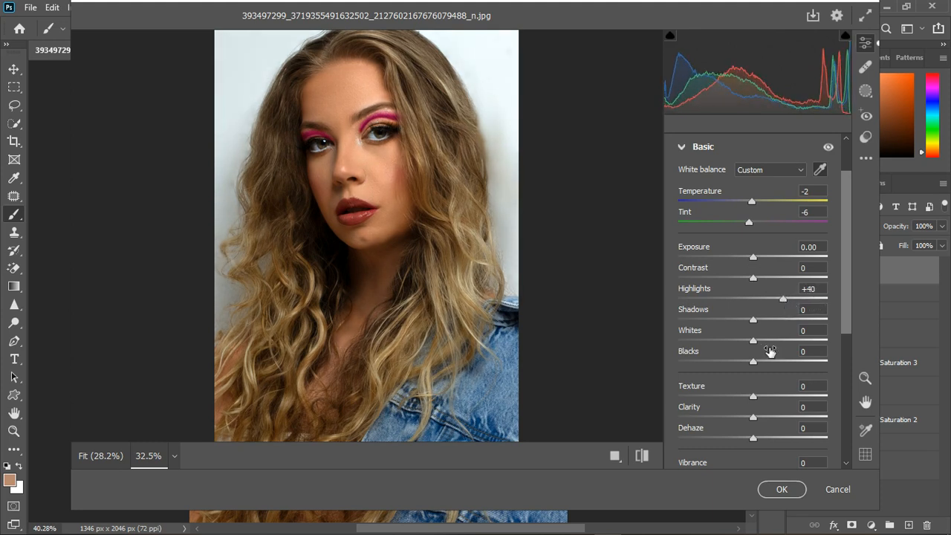
{"action": "left_click_drag", "start_coordinate": [755, 344], "coordinate": [781, 345]}
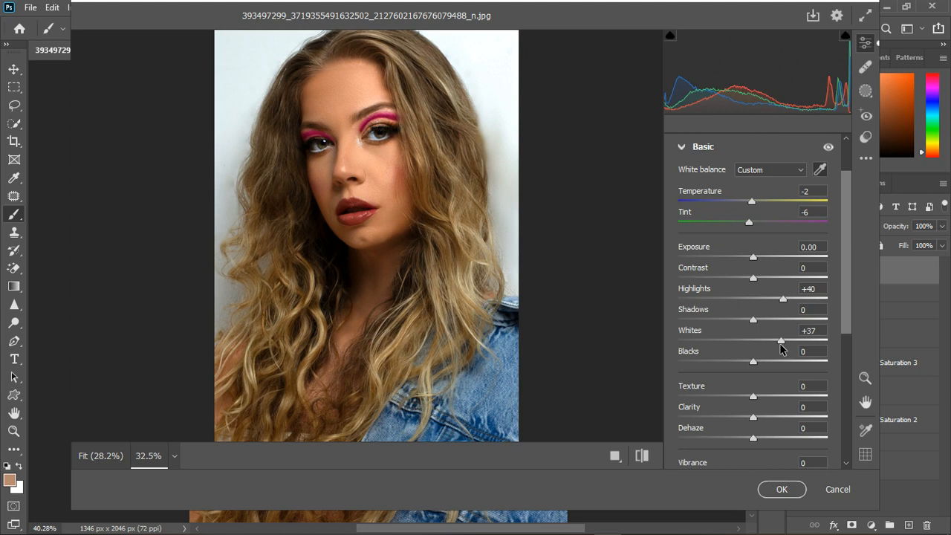
{"action": "left_click_drag", "start_coordinate": [781, 343], "coordinate": [748, 364]}
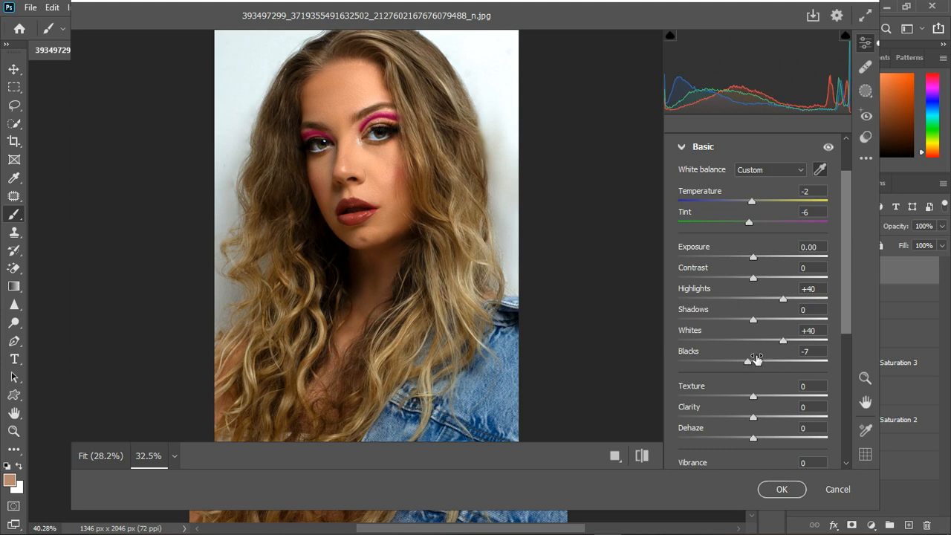
- Lower the shadows slightly and raise the texture slightly, then collapse the Basic adjustments
{"action": "left_click_drag", "start_coordinate": [754, 321], "coordinate": [751, 322]}
{"action": "left_click_drag", "start_coordinate": [753, 396], "coordinate": [762, 399]}
{"action": "left_click", "coordinate": [682, 150]}
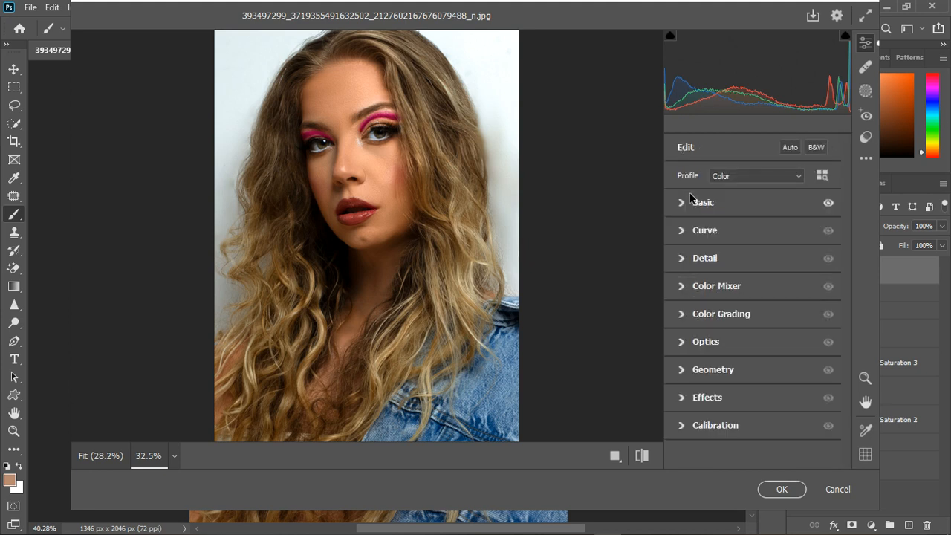
- Shape the parametric curve with highlights +5, lights +3, darks -6 and shadows -7, and compare the image with and without it
{"action": "left_click", "coordinate": [684, 230]}
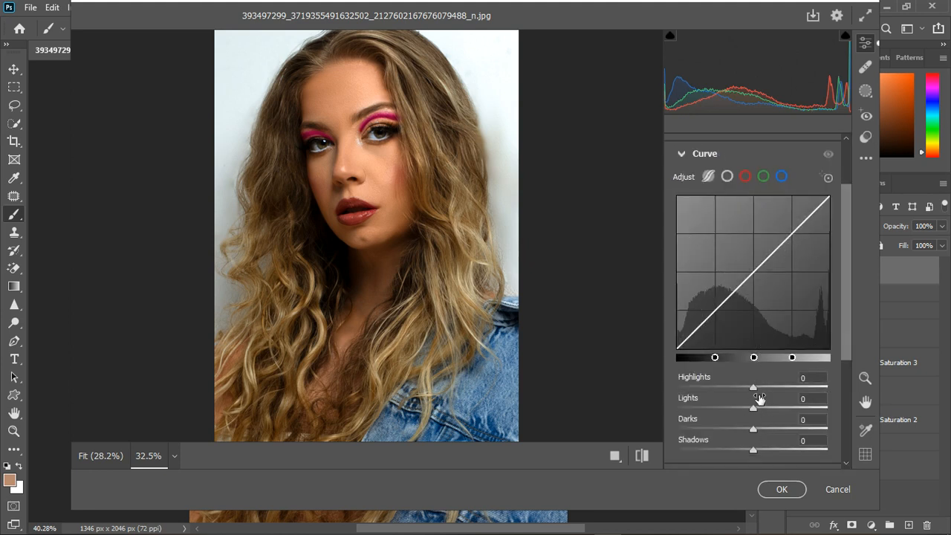
{"action": "left_click_drag", "start_coordinate": [754, 389], "coordinate": [758, 394]}
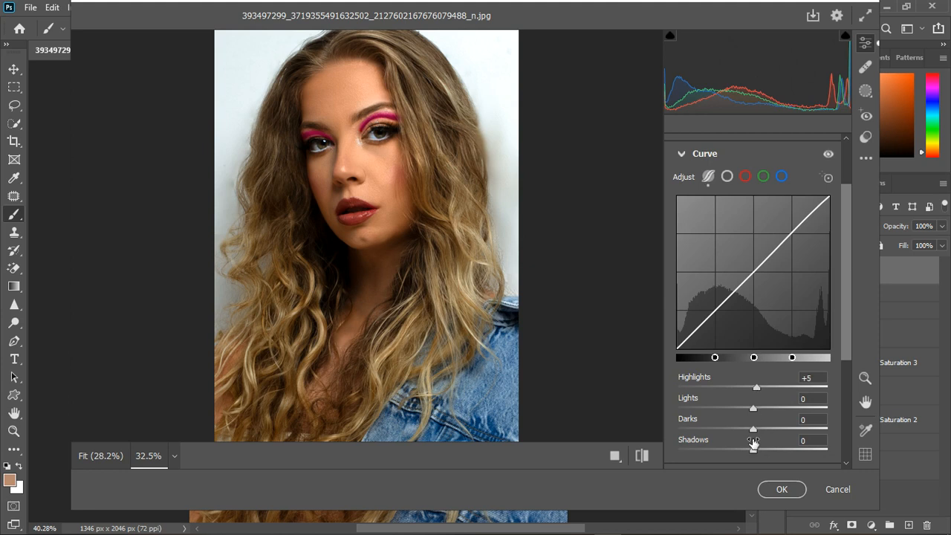
{"action": "left_click_drag", "start_coordinate": [753, 429], "coordinate": [756, 408]}
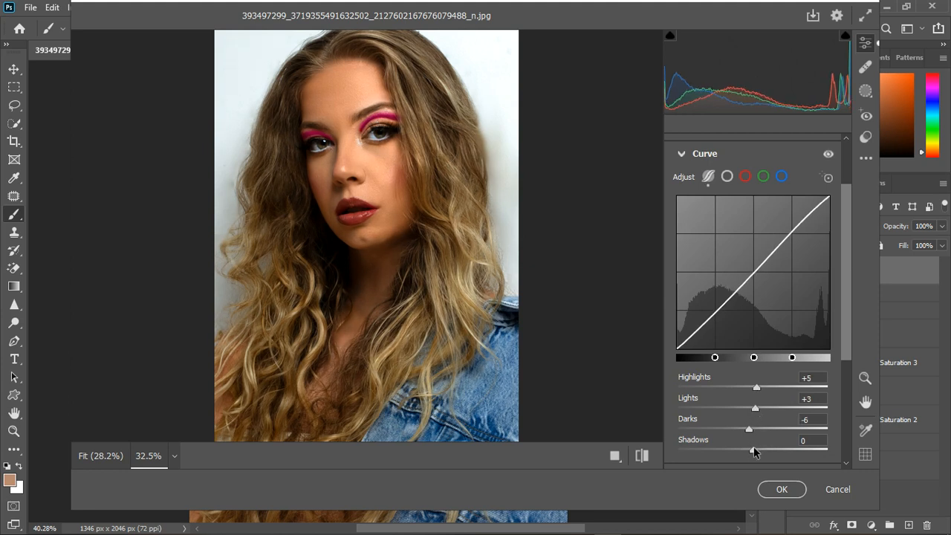
{"action": "left_click_drag", "start_coordinate": [754, 450], "coordinate": [748, 450]}
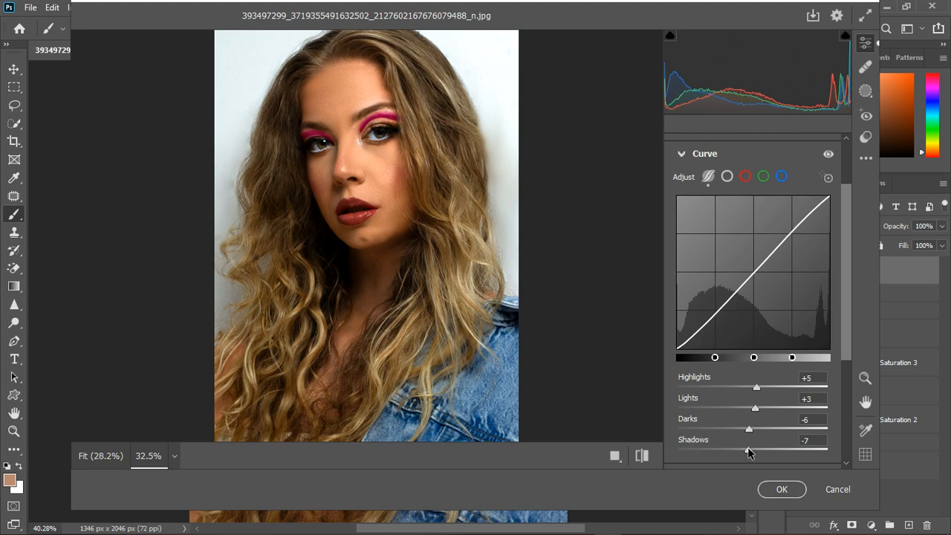
{"action": "left_click", "coordinate": [682, 154]}
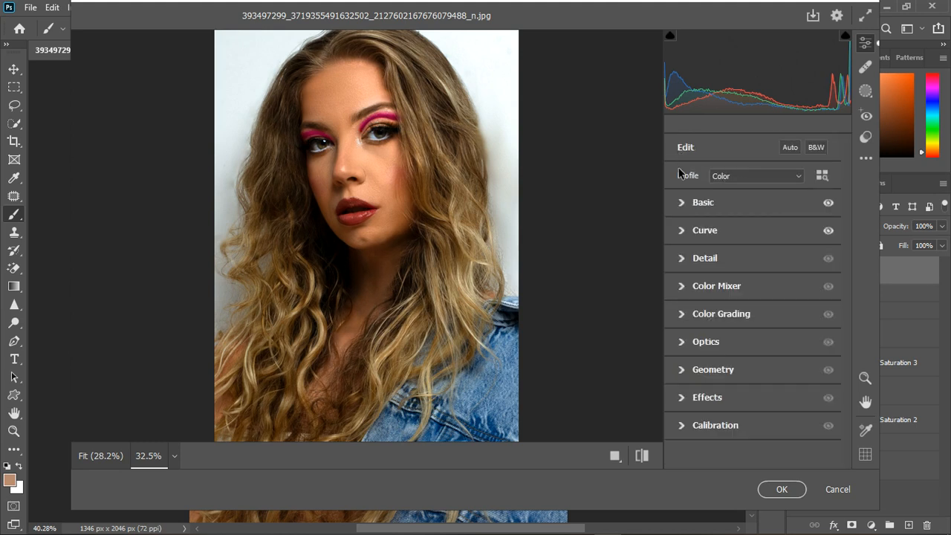
{"action": "left_click", "coordinate": [830, 230]}
{"action": "left_click", "coordinate": [831, 231]}
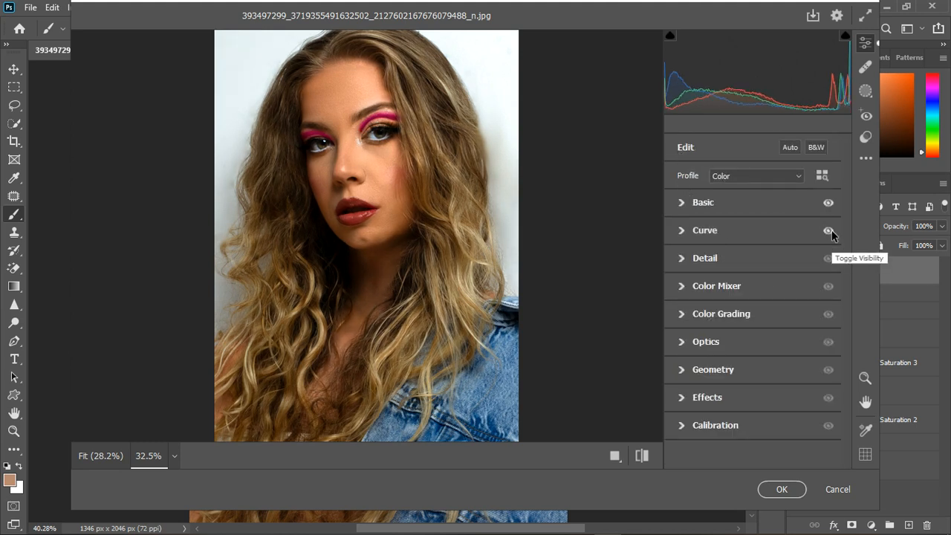
- Set the Color Mixer saturation to -15 for oranges, -23 for yellows, +9 for reds, +12 for purples and +7 for magentas
{"action": "left_click", "coordinate": [685, 290]}
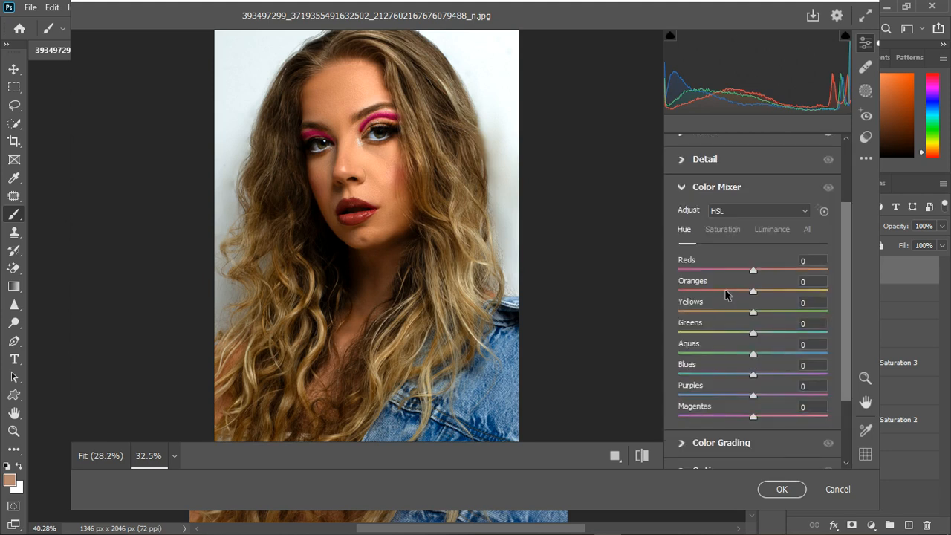
{"action": "left_click", "coordinate": [724, 235]}
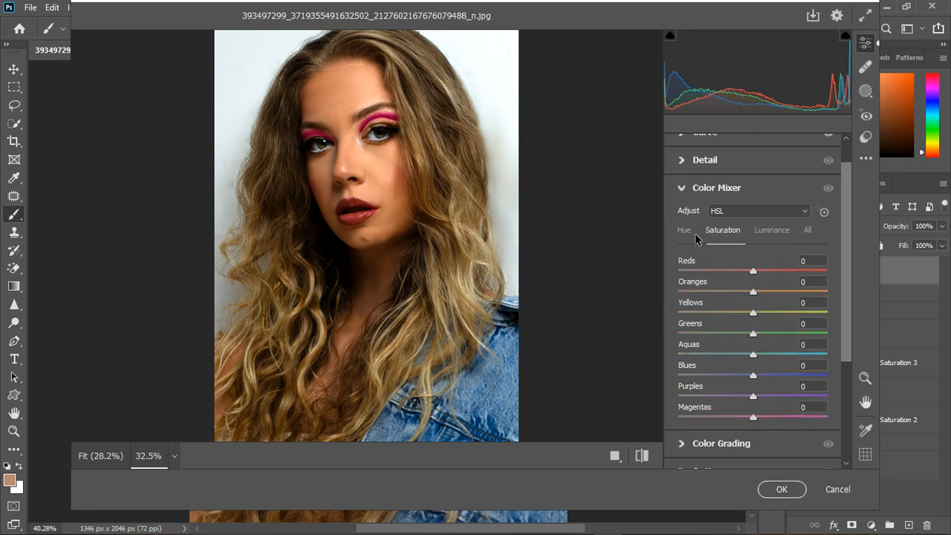
{"action": "left_click_drag", "start_coordinate": [753, 313], "coordinate": [740, 296]}
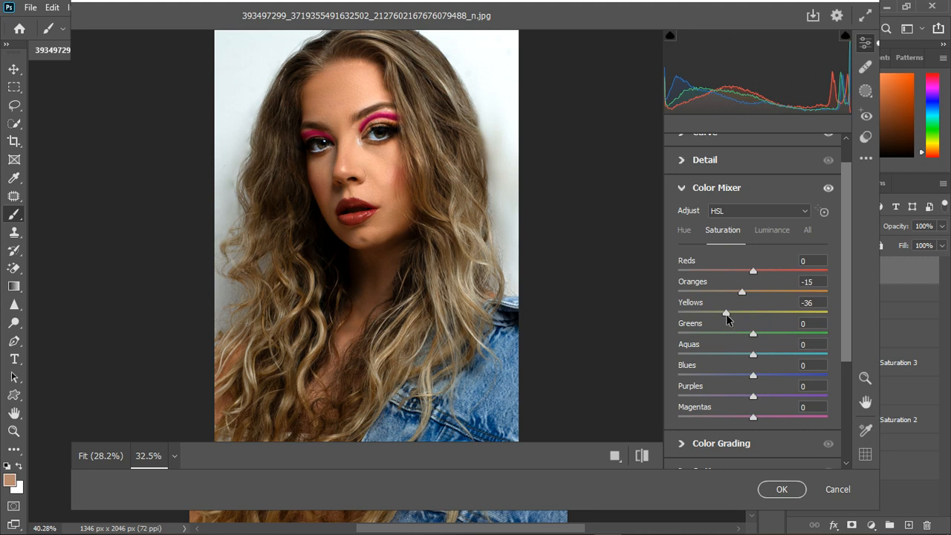
{"action": "left_click_drag", "start_coordinate": [727, 316], "coordinate": [735, 316]}
{"action": "scroll", "coordinate": [399, 281], "scroll_direction": "down", "scroll_amount": 1}
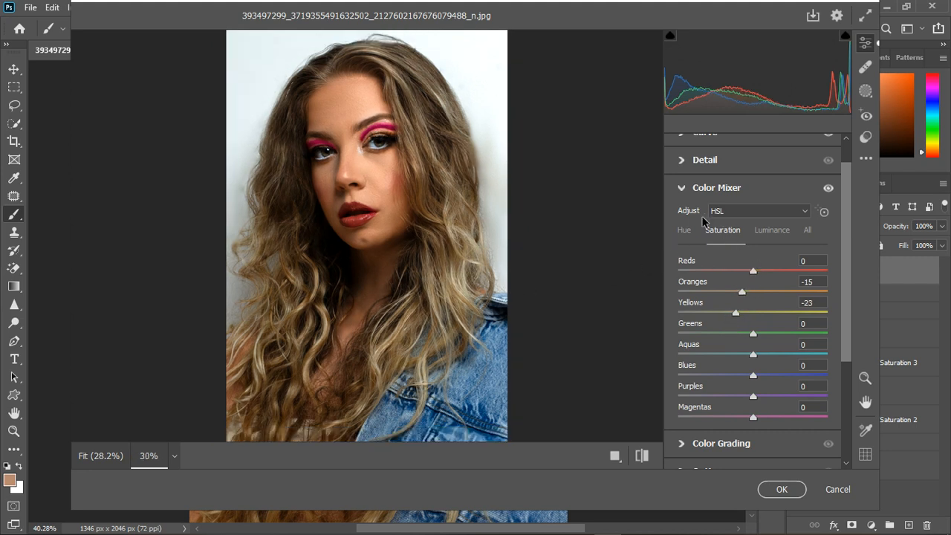
{"action": "left_click_drag", "start_coordinate": [758, 272], "coordinate": [762, 269]}
{"action": "left_click_drag", "start_coordinate": [754, 418], "coordinate": [762, 395]}
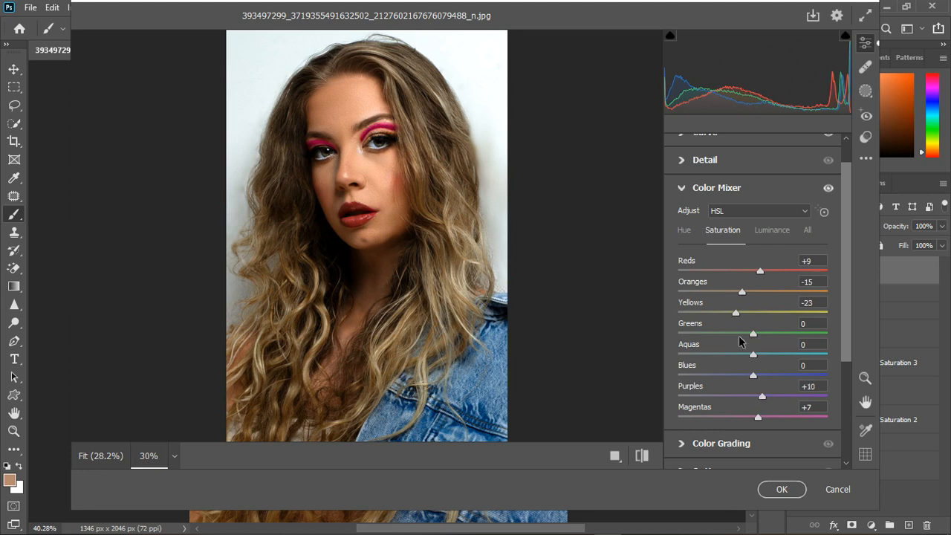
- Shift the reds' hue to -18 in the Color Mixer and return to the saturation settings
{"action": "left_click", "coordinate": [684, 231]}
{"action": "left_click_drag", "start_coordinate": [753, 272], "coordinate": [743, 277]}
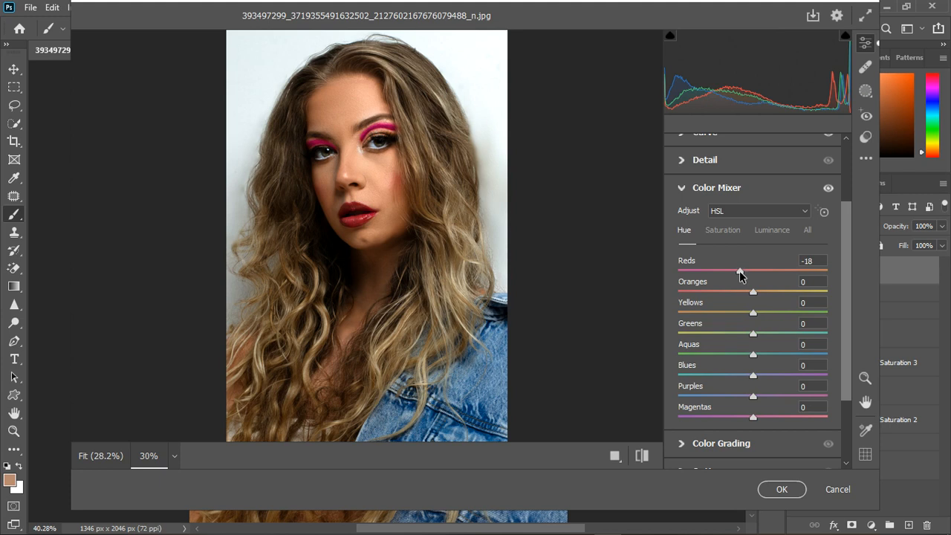
{"action": "left_click", "coordinate": [727, 232]}
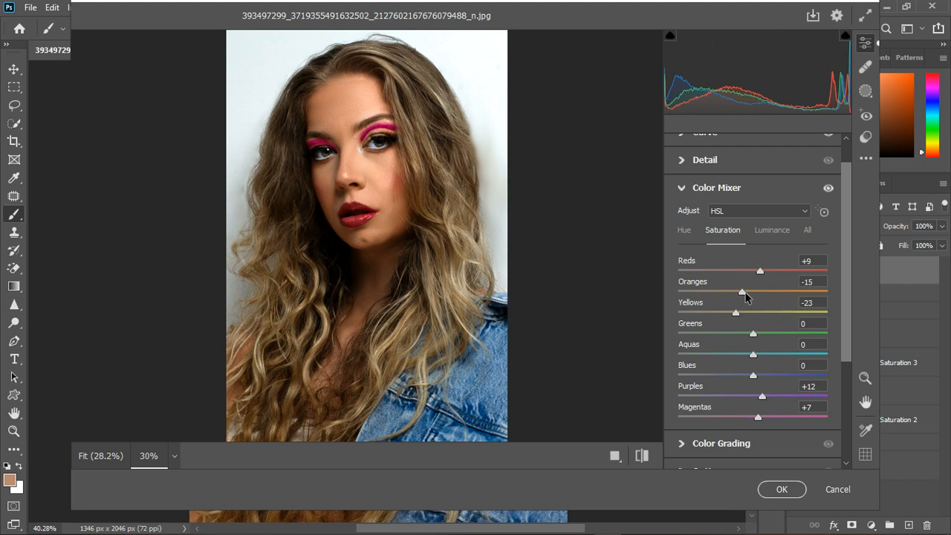
- Raise the yellows' saturation slightly in the Color Mixer, and set the luminance to +12 for reds and 0 for oranges
{"action": "left_click_drag", "start_coordinate": [736, 312], "coordinate": [741, 312]}
{"action": "left_click", "coordinate": [773, 230]}
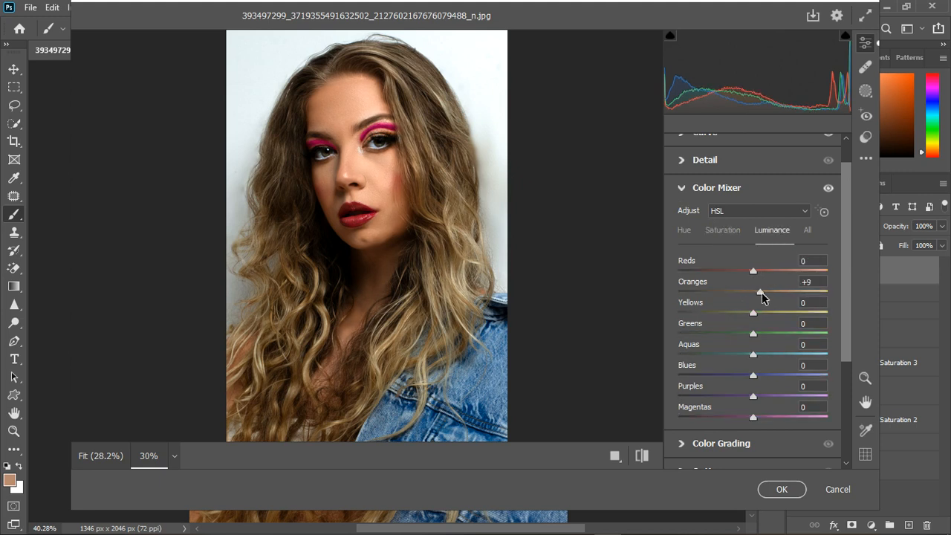
{"action": "double_click", "coordinate": [760, 292]}
{"action": "left_click_drag", "start_coordinate": [765, 272], "coordinate": [742, 295]}
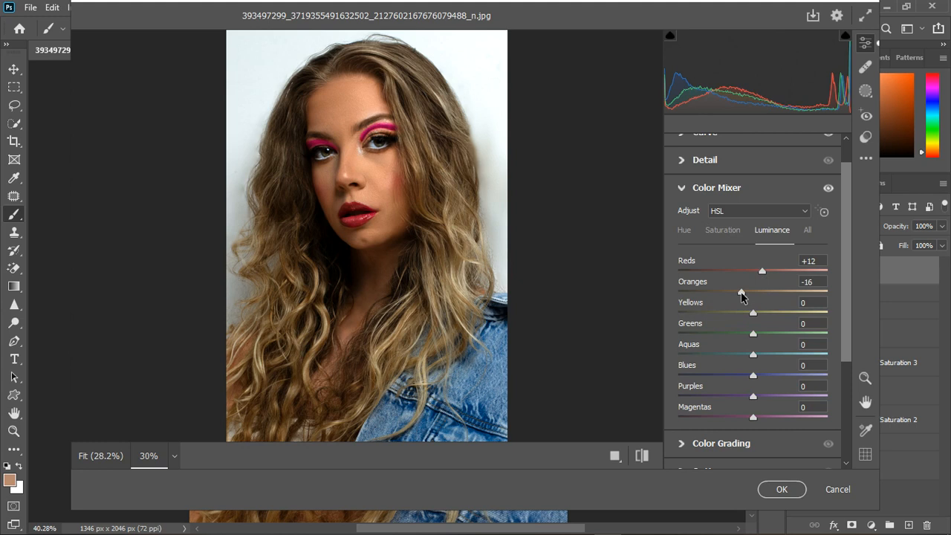
{"action": "double_click", "coordinate": [741, 291]}
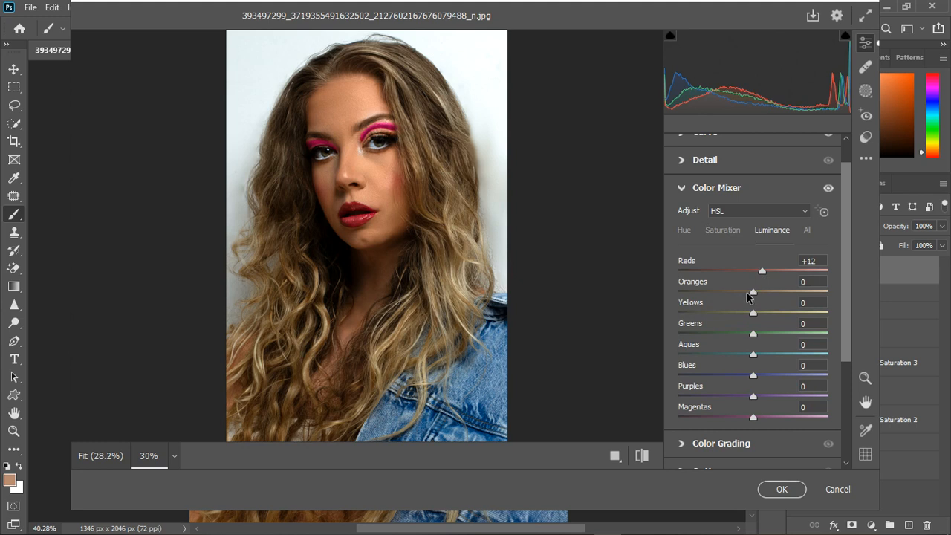
{"action": "left_click", "coordinate": [683, 189]}
- Calibrate the primary hues to red +8, blue -9 and green +7, and compare the image with the original
{"action": "left_click", "coordinate": [684, 426]}
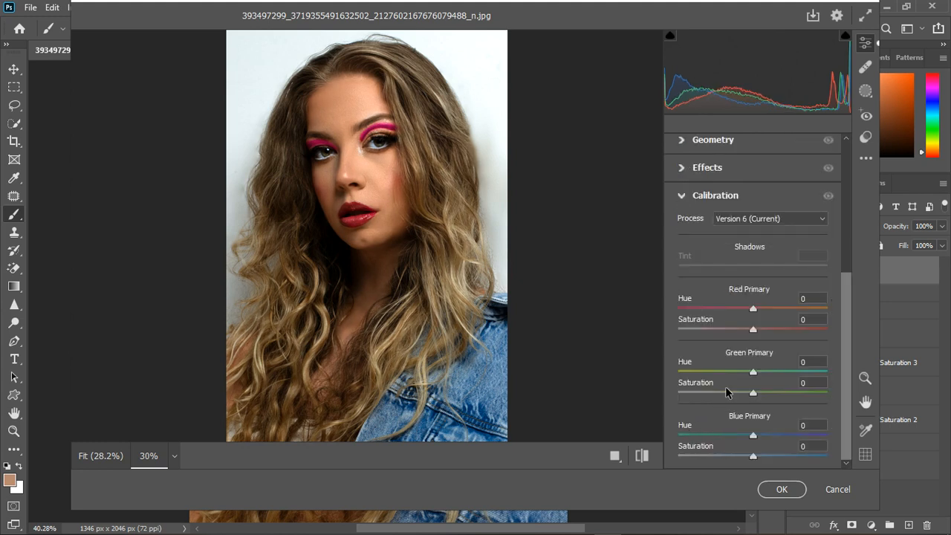
{"action": "mouse_move", "coordinate": [754, 310]}
{"action": "left_mouse_down"}
{"action": "mouse_move", "coordinate": [769, 309]}
{"action": "mouse_move", "coordinate": [720, 307]}
{"action": "mouse_move", "coordinate": [761, 310]}
{"action": "left_mouse_up"}
{"action": "left_click_drag", "start_coordinate": [754, 436], "coordinate": [748, 441]}
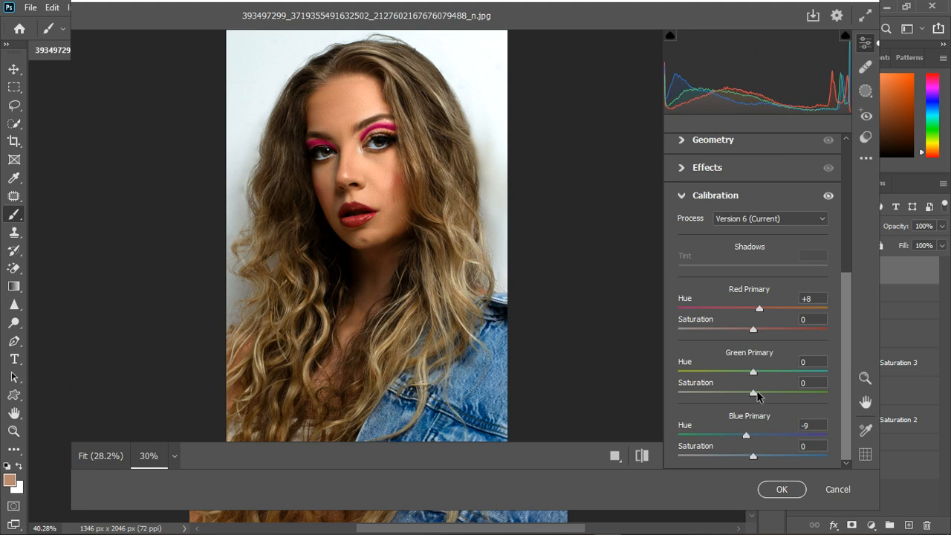
{"action": "mouse_move", "coordinate": [754, 373]}
{"action": "left_mouse_down"}
{"action": "mouse_move", "coordinate": [762, 373]}
{"action": "mouse_move", "coordinate": [741, 374]}
{"action": "mouse_move", "coordinate": [759, 374]}
{"action": "left_mouse_up"}
{"action": "left_click", "coordinate": [642, 456]}
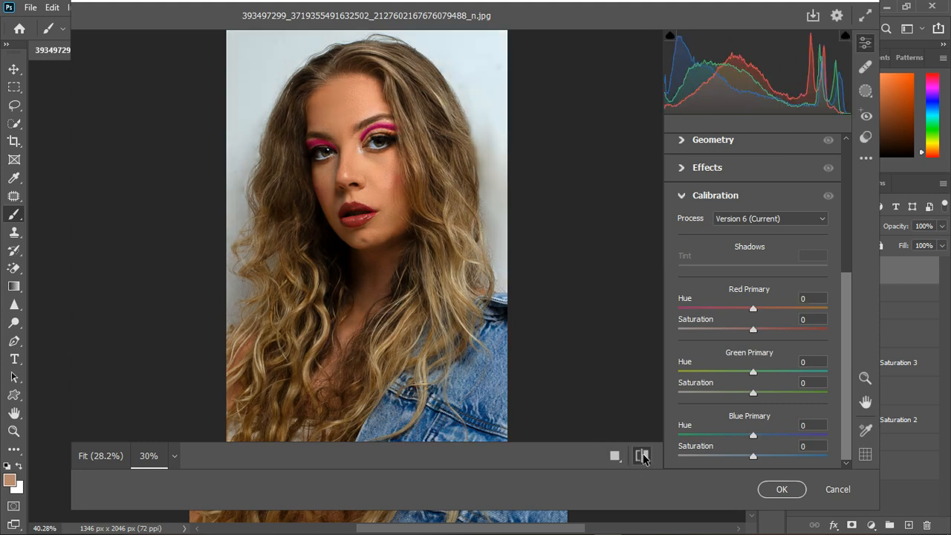
{"action": "left_click", "coordinate": [642, 457]}
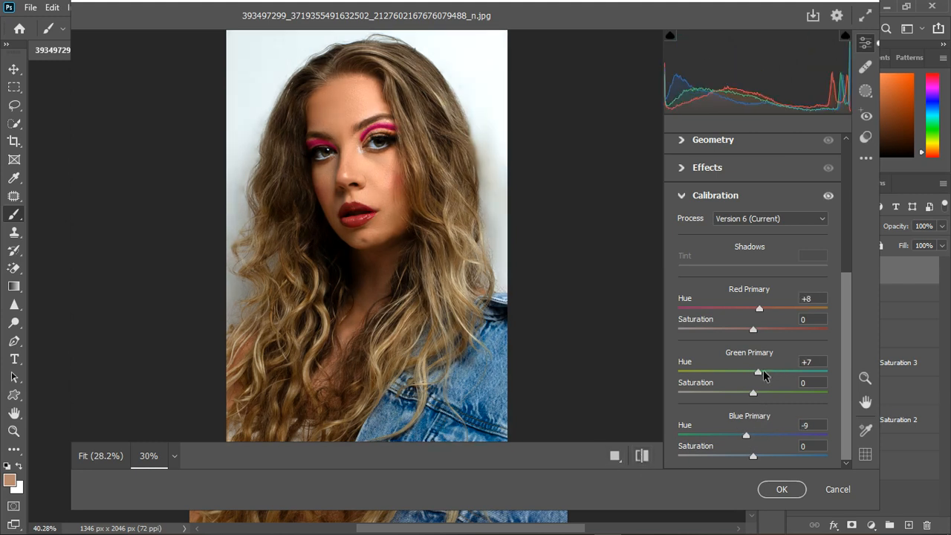
- Compare the result with a lower green primary hue, settle it at -9, and apply the Camera Raw adjustments
{"action": "left_click_drag", "start_coordinate": [749, 372], "coordinate": [744, 373]}
{"action": "left_click", "coordinate": [643, 456]}
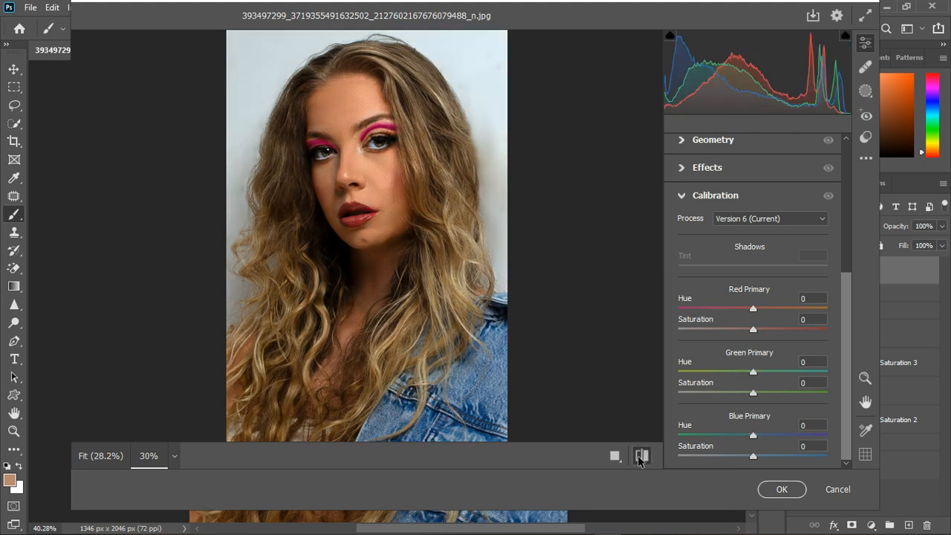
{"action": "left_click", "coordinate": [641, 459]}
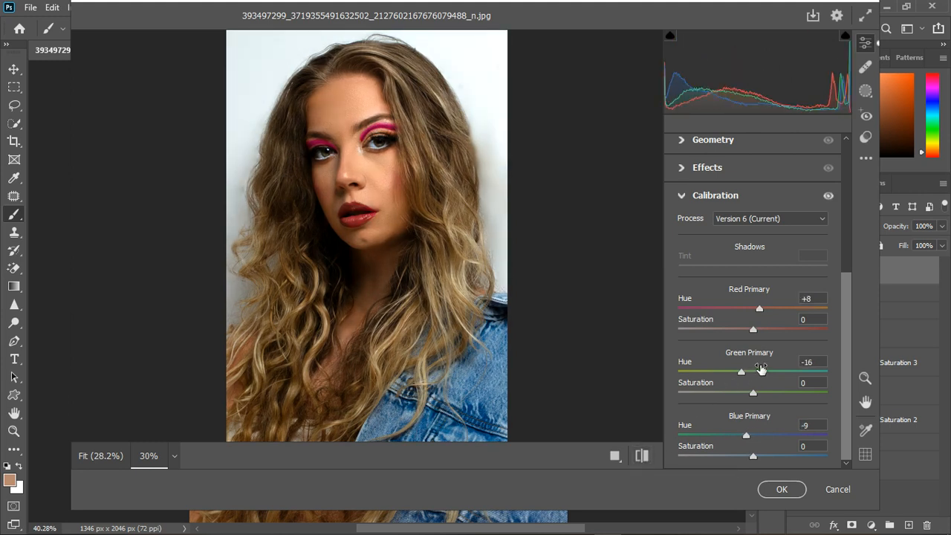
{"action": "mouse_move", "coordinate": [742, 372]}
{"action": "left_mouse_down"}
{"action": "mouse_move", "coordinate": [763, 376]}
{"action": "mouse_move", "coordinate": [752, 376]}
{"action": "left_mouse_up"}
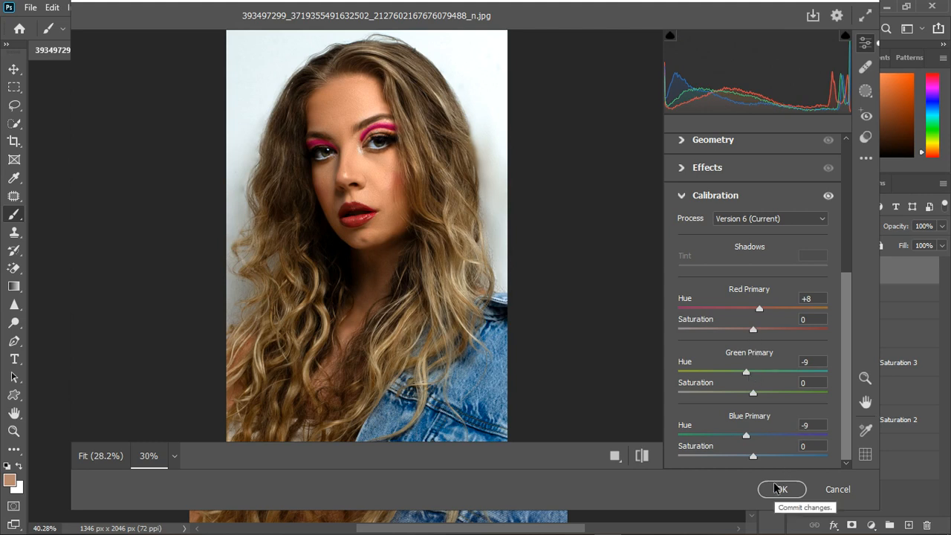
{"action": "left_click", "coordinate": [683, 195]}
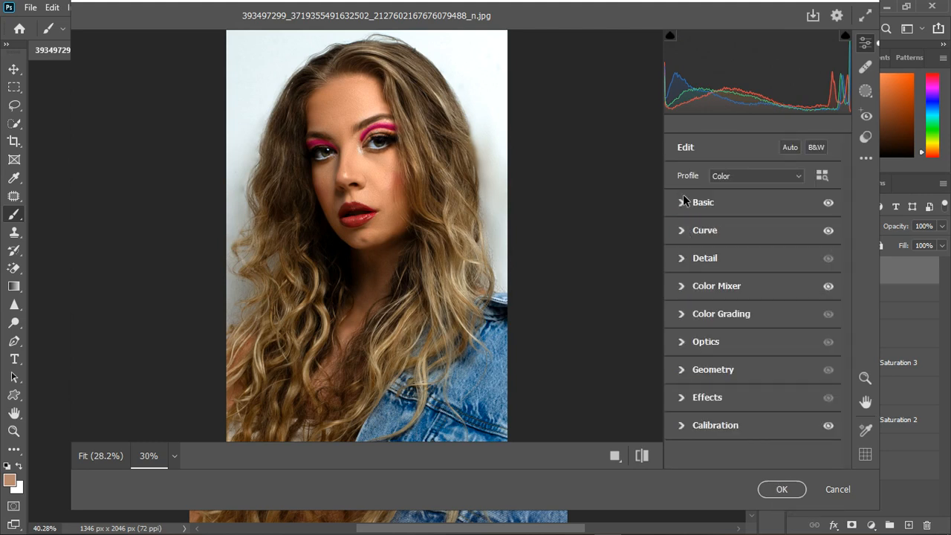
{"action": "left_click", "coordinate": [780, 489]}
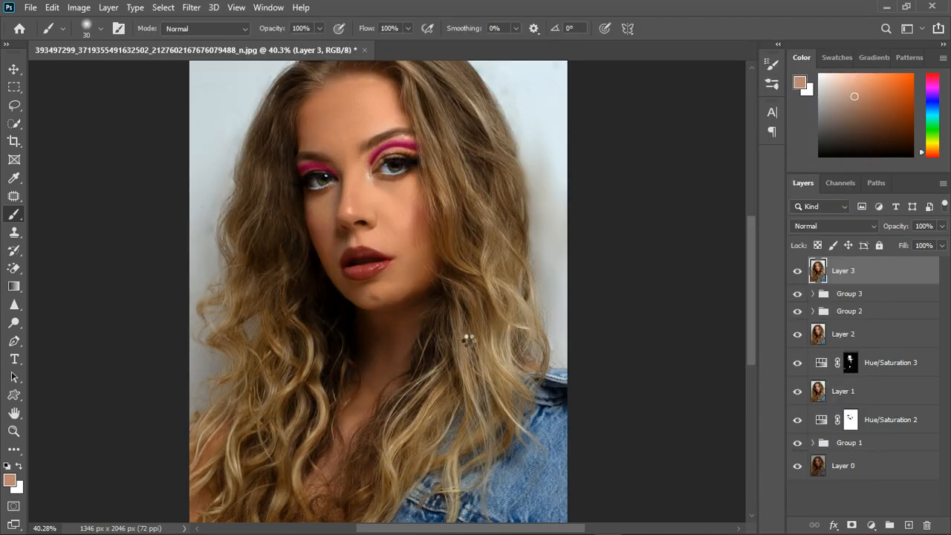
- Add a Hue/Saturation adjustment layer above the graded layer and set the blues' saturation to +43
{"action": "scroll", "coordinate": [492, 259], "scroll_direction": "down", "scroll_amount": 2}
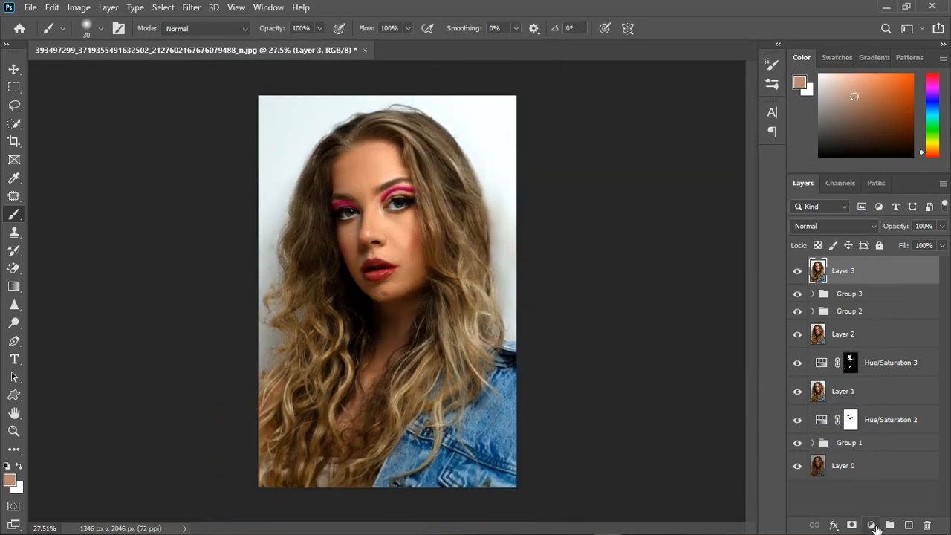
{"action": "left_click", "coordinate": [872, 525]}
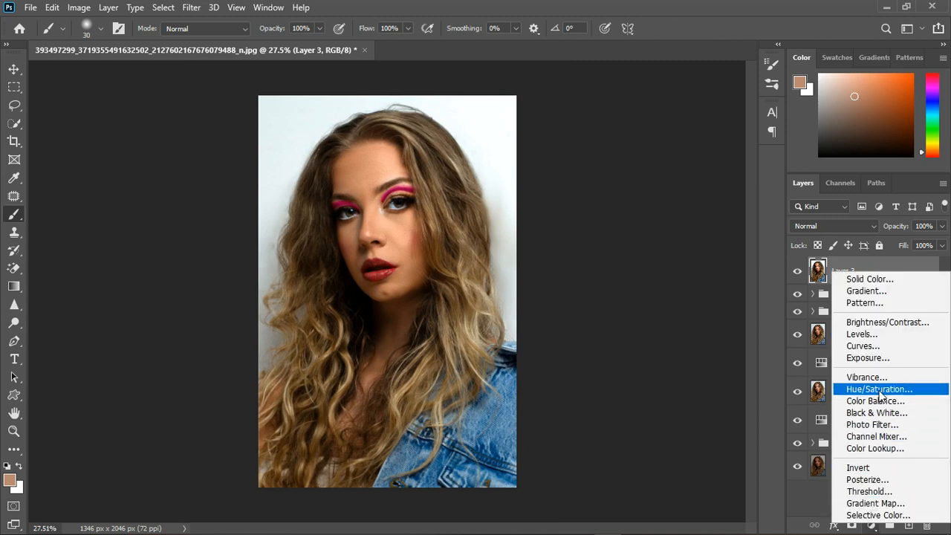
{"action": "left_click", "coordinate": [862, 410]}
{"action": "left_click", "coordinate": [651, 197]}
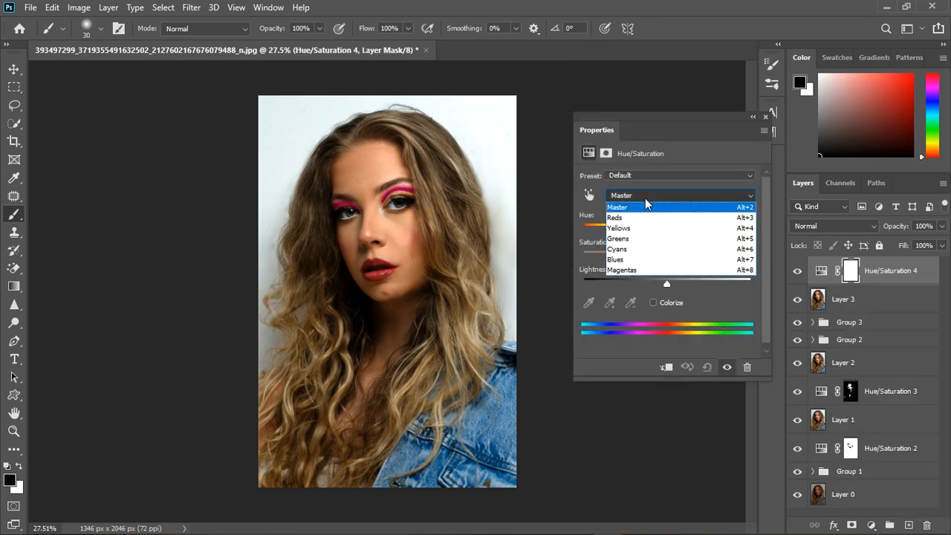
{"action": "left_click", "coordinate": [632, 259]}
{"action": "left_click_drag", "start_coordinate": [671, 257], "coordinate": [705, 262]}
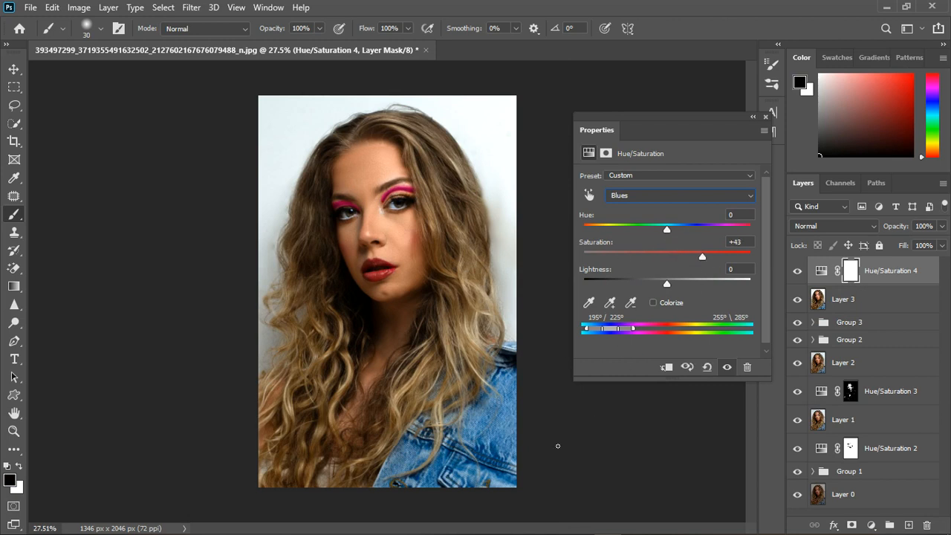
- Set the saturation to +9 for yellows and +5 for reds in the new Hue/Saturation adjustment
{"action": "left_click", "coordinate": [638, 196]}
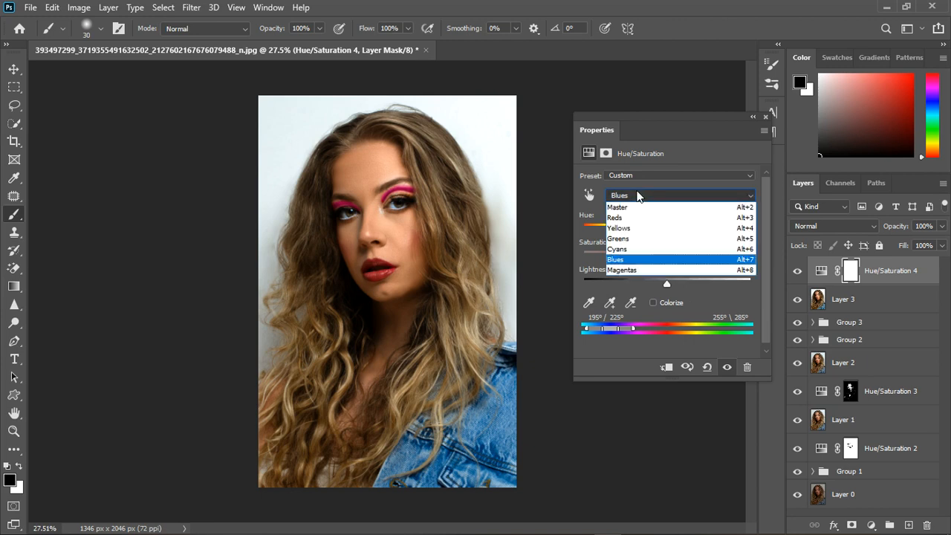
{"action": "left_click", "coordinate": [635, 229]}
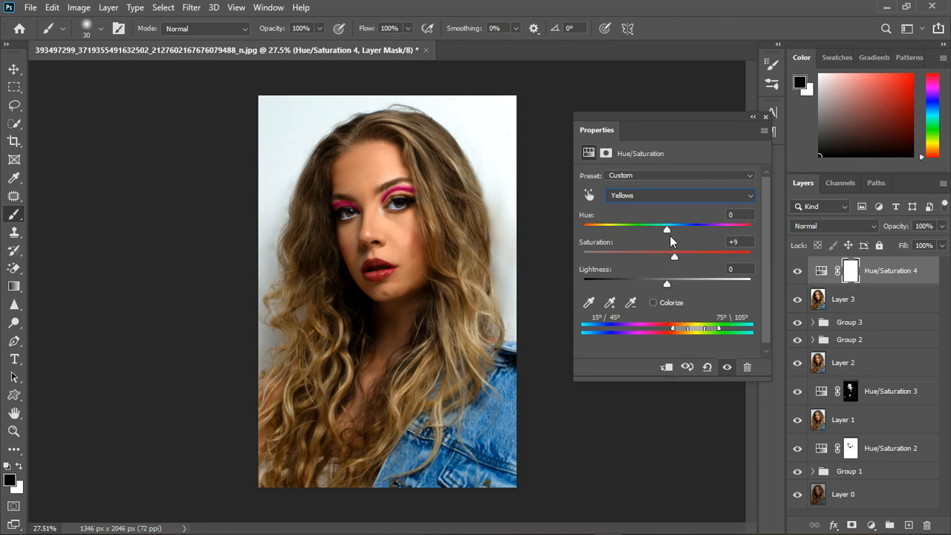
{"action": "left_click", "coordinate": [661, 196]}
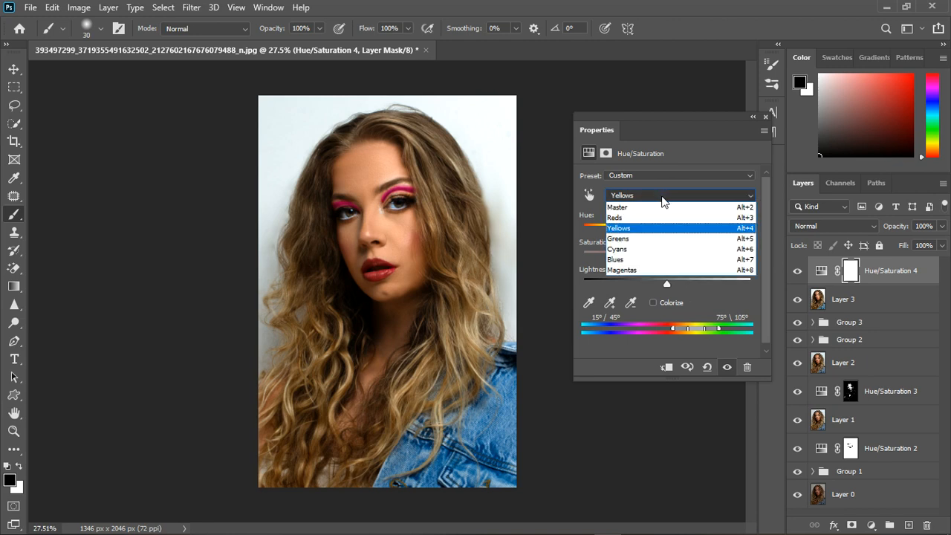
{"action": "left_click", "coordinate": [661, 216]}
{"action": "left_click_drag", "start_coordinate": [667, 257], "coordinate": [673, 257]}
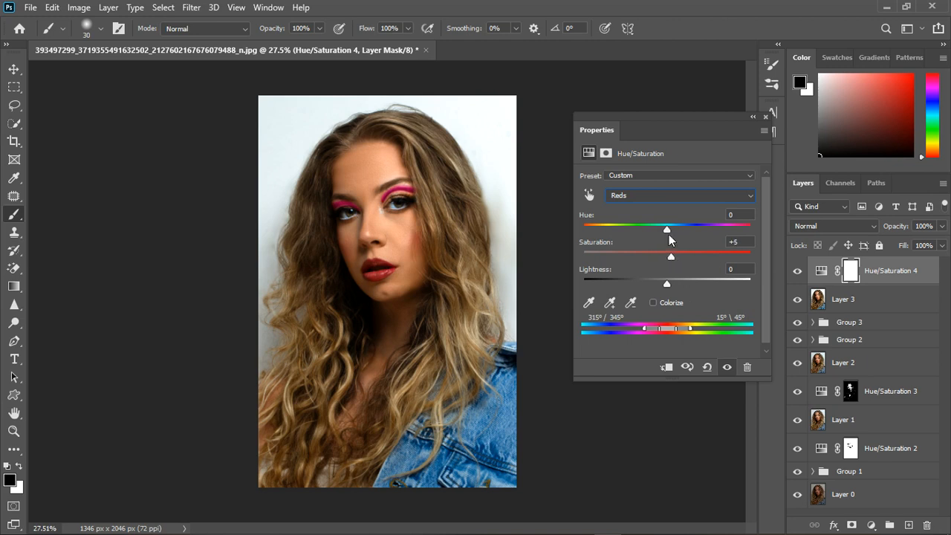
{"action": "left_click", "coordinate": [765, 117]}
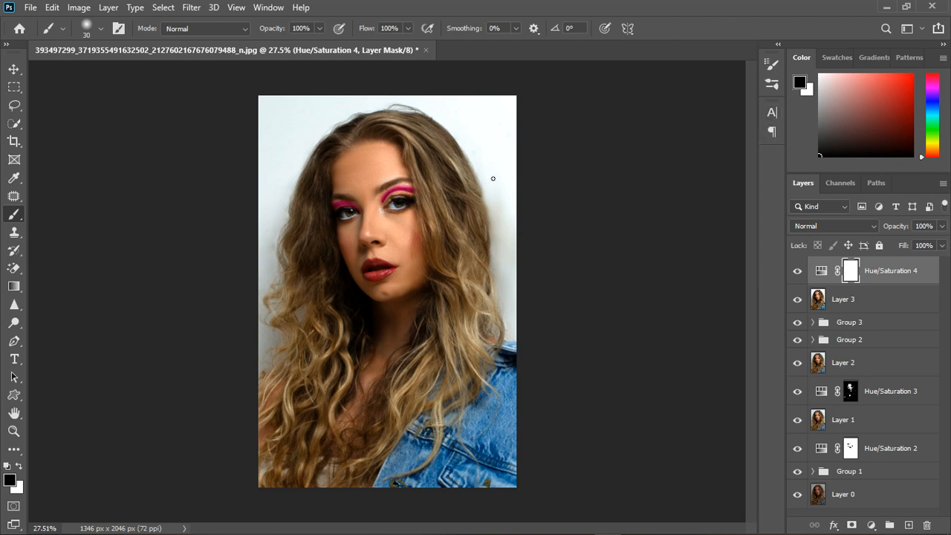
- Add a Color Balance adjustment layer on top and slightly shift the tint of its highlights
{"action": "scroll", "coordinate": [422, 152], "scroll_direction": "up", "scroll_amount": 4}
{"action": "scroll", "coordinate": [423, 151], "scroll_direction": "down", "scroll_amount": 4}
{"action": "left_click", "coordinate": [874, 524]}
{"action": "left_click", "coordinate": [874, 402]}
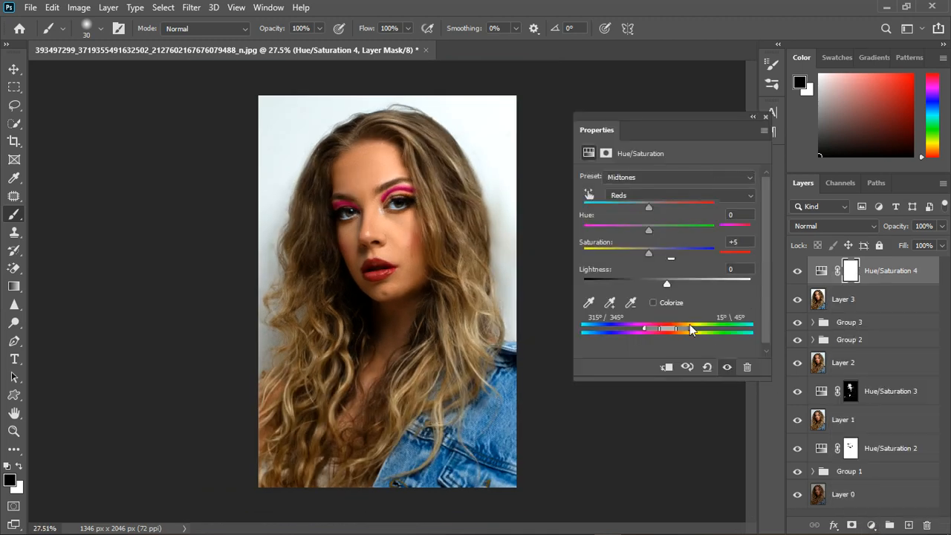
{"action": "left_click", "coordinate": [646, 177]}
{"action": "left_click", "coordinate": [637, 208]}
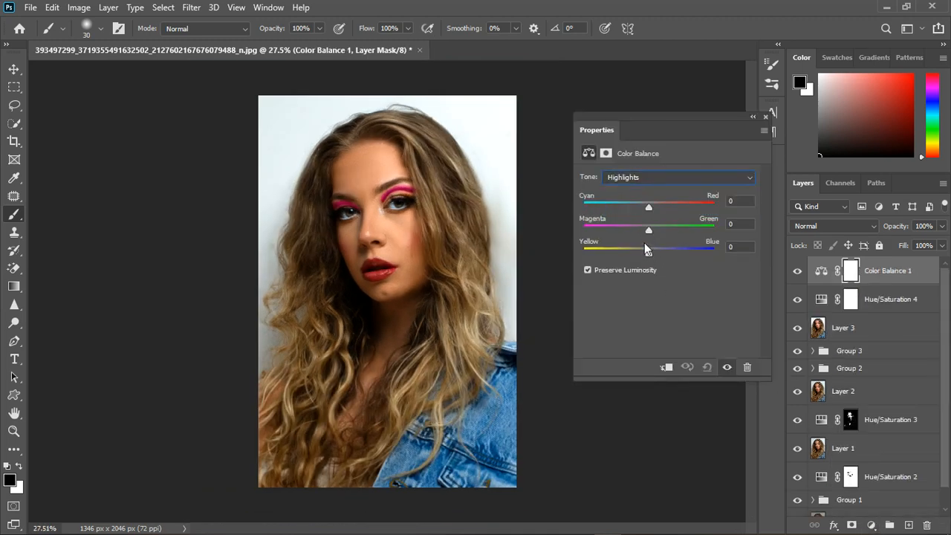
{"action": "left_click_drag", "start_coordinate": [649, 253], "coordinate": [645, 234]}
- Set the Color Balance midtones to +4 cyan–red, +4 magenta–green and +6 yellow–blue
{"action": "left_click", "coordinate": [651, 179]}
{"action": "left_click", "coordinate": [648, 200]}
{"action": "left_click_drag", "start_coordinate": [654, 231], "coordinate": [651, 228]}
{"action": "left_click_drag", "start_coordinate": [648, 251], "coordinate": [651, 252]}
{"action": "left_click_drag", "start_coordinate": [648, 207], "coordinate": [651, 208]}
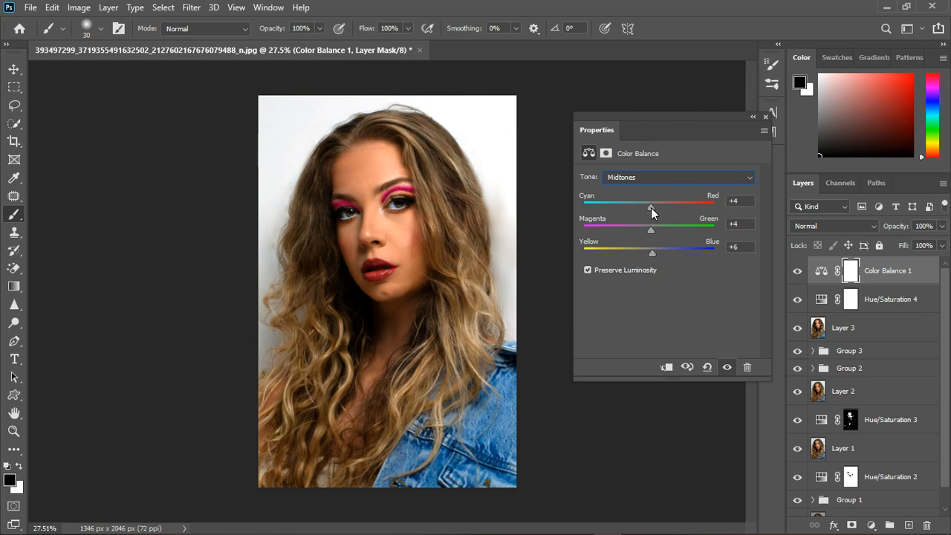
- Fine-tune the Color Balance shadows by small amounts on the yellow–blue, magenta–green and cyan–red axes
{"action": "left_click", "coordinate": [650, 177]}
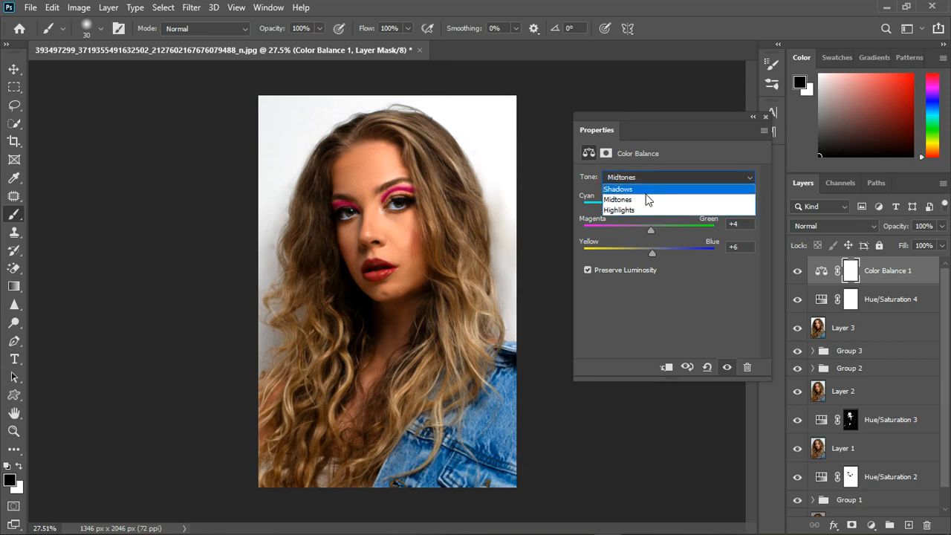
{"action": "left_click", "coordinate": [648, 185]}
{"action": "left_click_drag", "start_coordinate": [648, 252], "coordinate": [652, 251]}
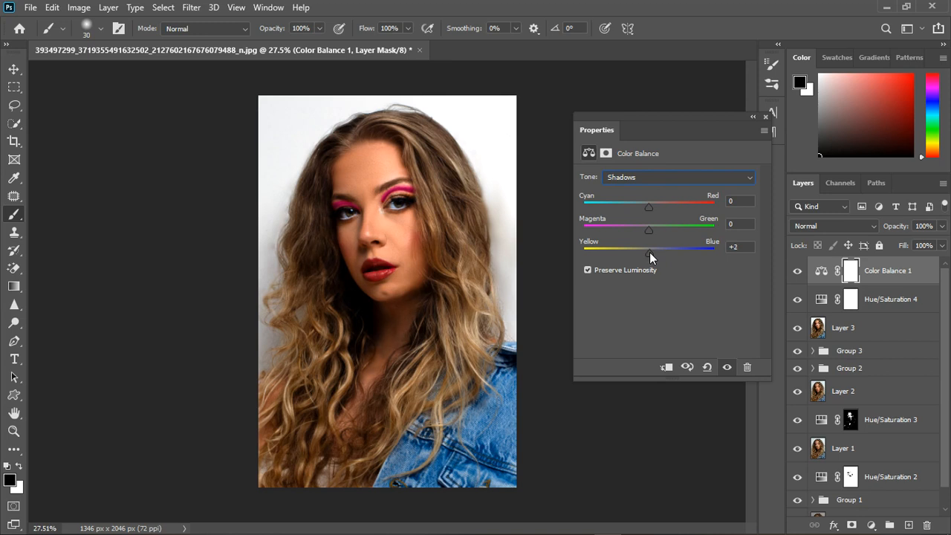
{"action": "left_click_drag", "start_coordinate": [650, 252], "coordinate": [646, 229]}
{"action": "left_click_drag", "start_coordinate": [649, 204], "coordinate": [645, 207]}
{"action": "left_click", "coordinate": [766, 117]}
- Compare the portrait with and without the Color Balance adjustment and inspect it at different magnifications
{"action": "scroll", "coordinate": [426, 243], "scroll_direction": "down", "scroll_amount": 3}
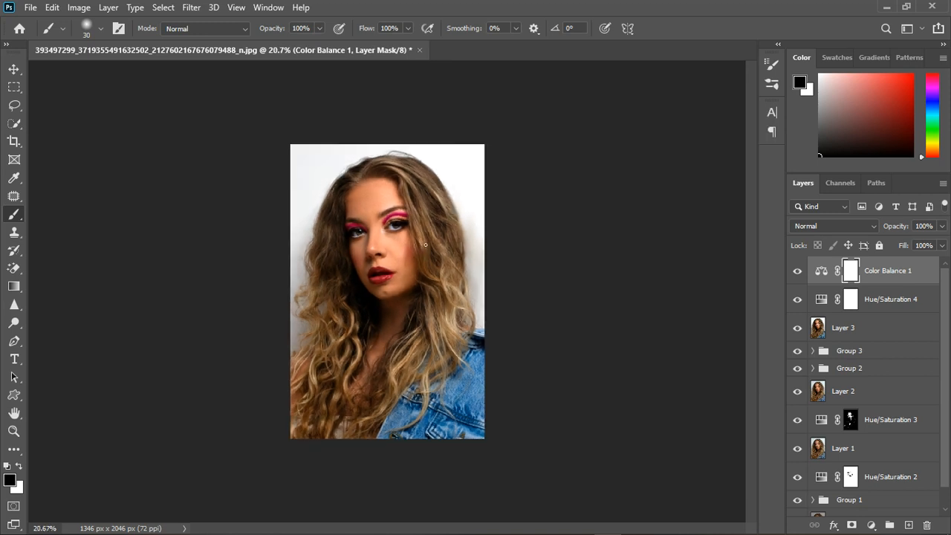
{"action": "scroll", "coordinate": [455, 268], "scroll_direction": "up", "scroll_amount": 4}
{"action": "left_click", "coordinate": [804, 279]}
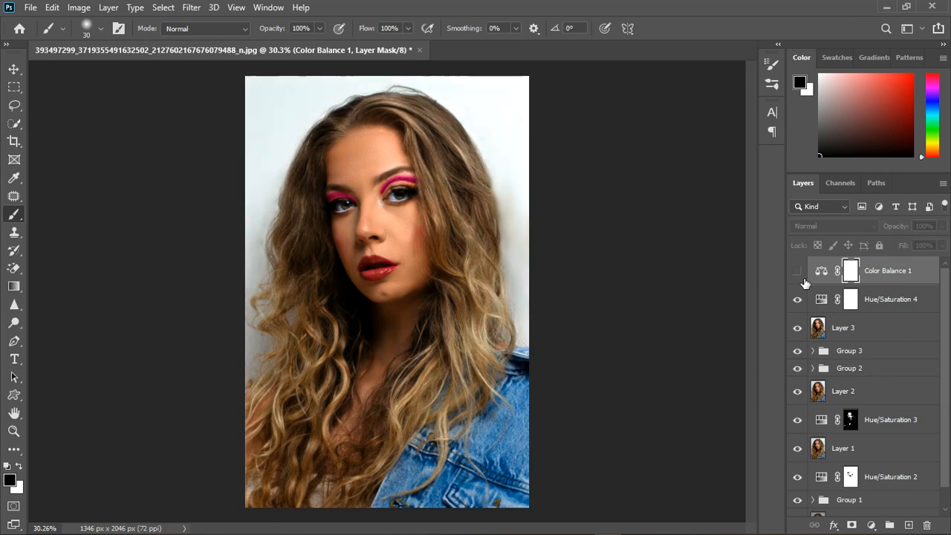
{"action": "left_click", "coordinate": [799, 272]}
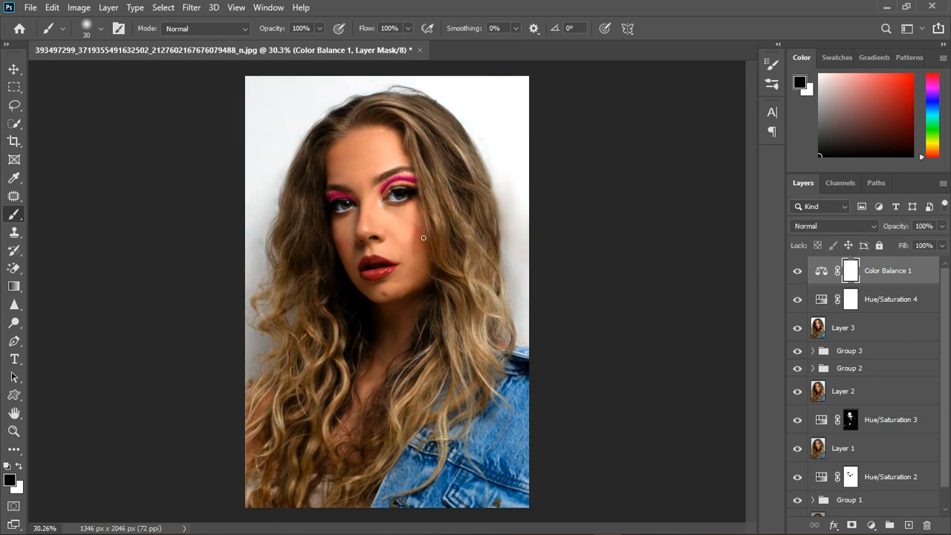
{"action": "scroll", "coordinate": [423, 238], "scroll_direction": "up", "scroll_amount": 3}
{"action": "scroll", "coordinate": [412, 236], "scroll_direction": "down", "scroll_amount": 5}
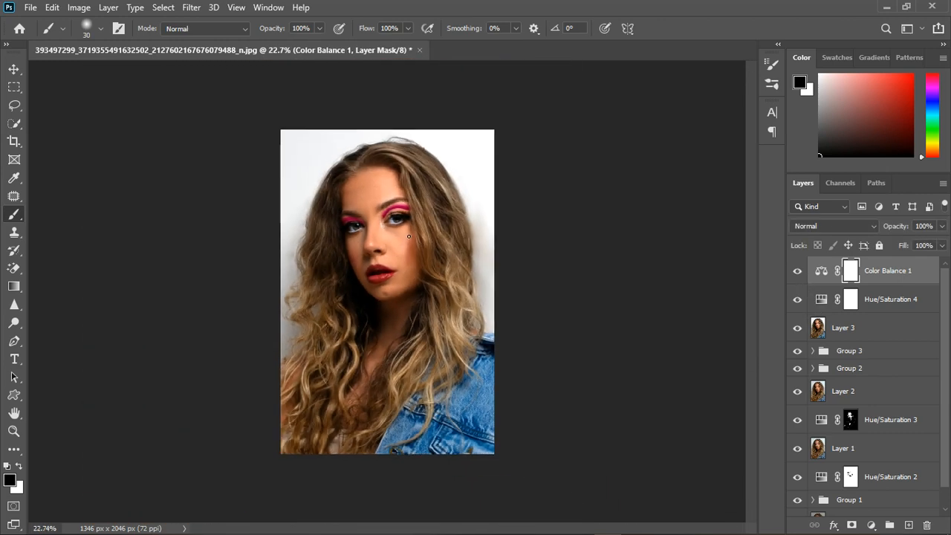
{"action": "scroll", "coordinate": [409, 236], "scroll_direction": "up", "scroll_amount": 1}
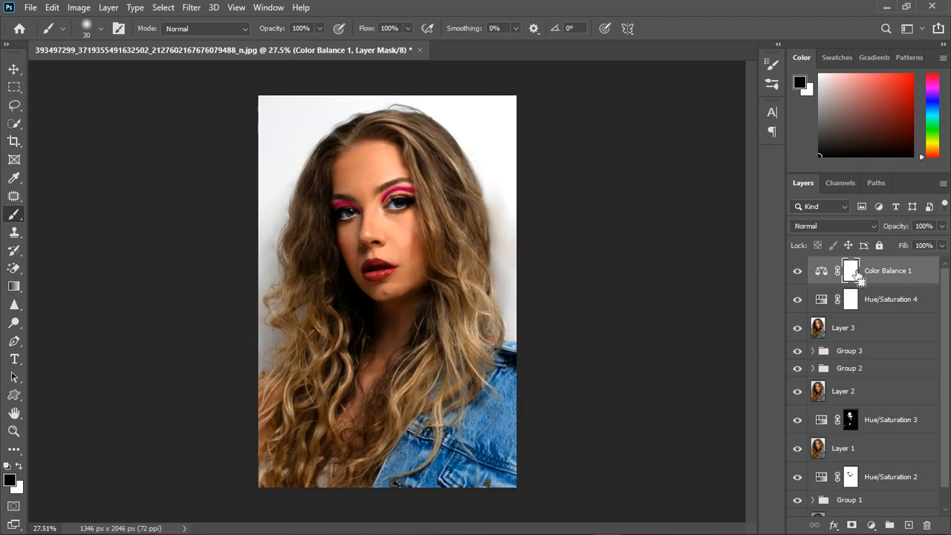
- Stamp all visible layers into a new top layer, and group and hide every layer between it and Layer 0
{"action": "key", "text": "ctrl+shift+alt+e"}
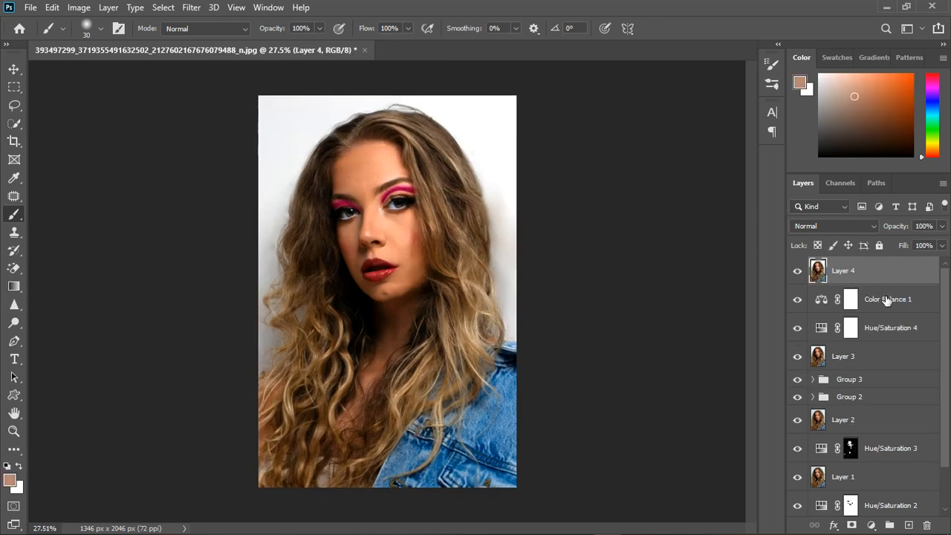
{"action": "left_click", "coordinate": [887, 299]}
{"action": "scroll", "coordinate": [887, 312], "scroll_direction": "down", "scroll_amount": 1}
{"action": "left_click", "coordinate": [881, 481], "text": "shift"}
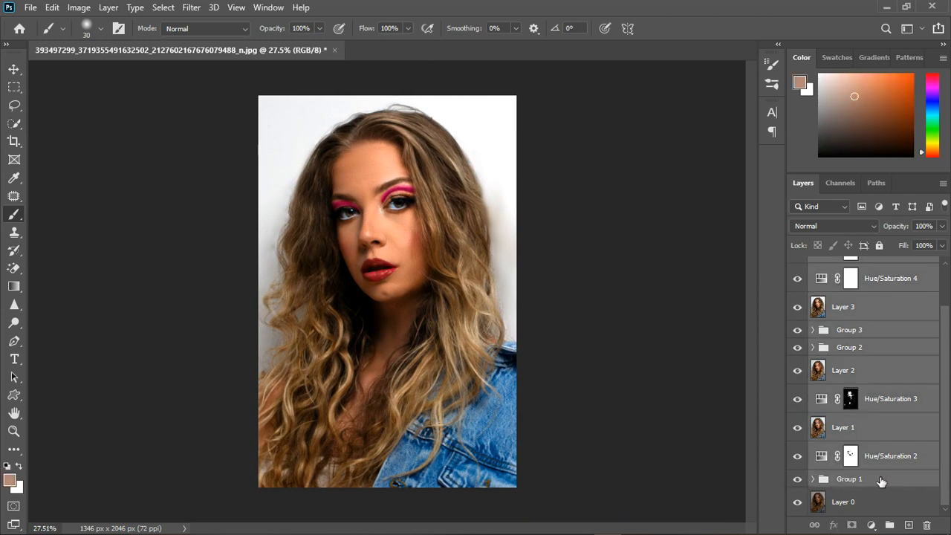
{"action": "left_click_drag", "start_coordinate": [882, 482], "coordinate": [890, 525]}
{"action": "left_click", "coordinate": [804, 295]}
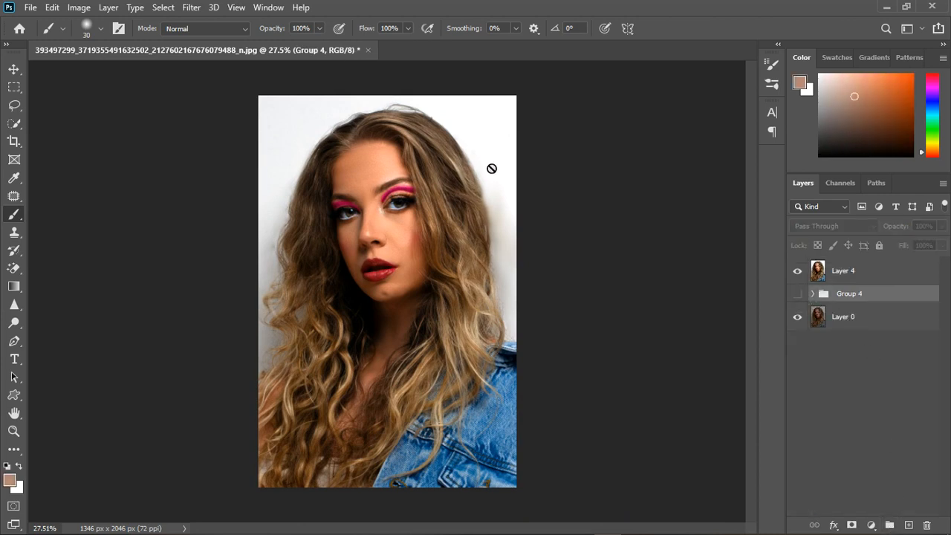
{"action": "left_click", "coordinate": [873, 274]}
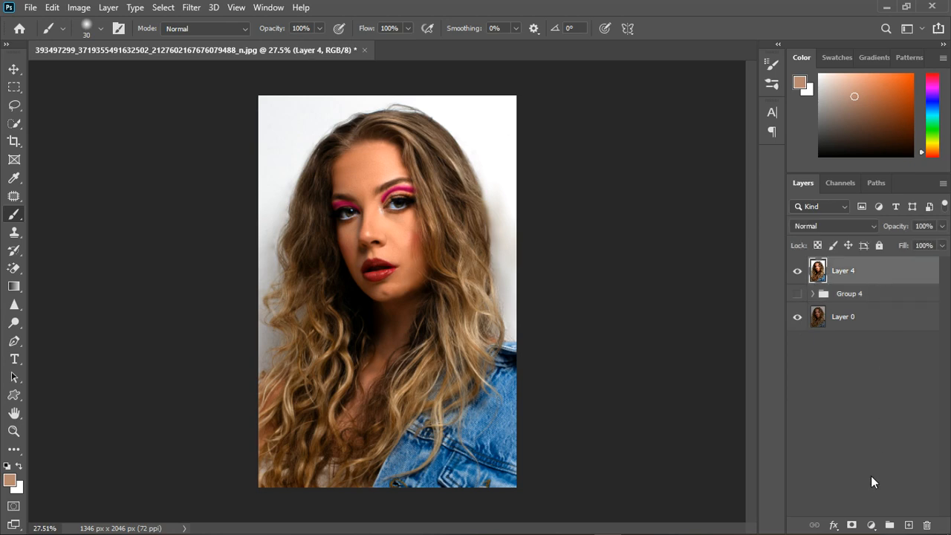
{"action": "left_click", "coordinate": [872, 525]}
{"action": "left_click", "coordinate": [835, 350]}
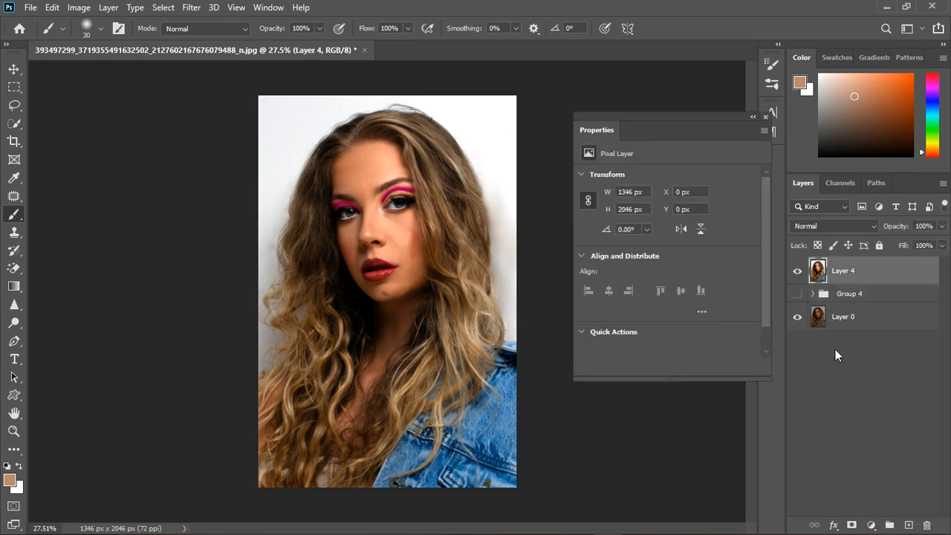
{"action": "left_click", "coordinate": [692, 284]}
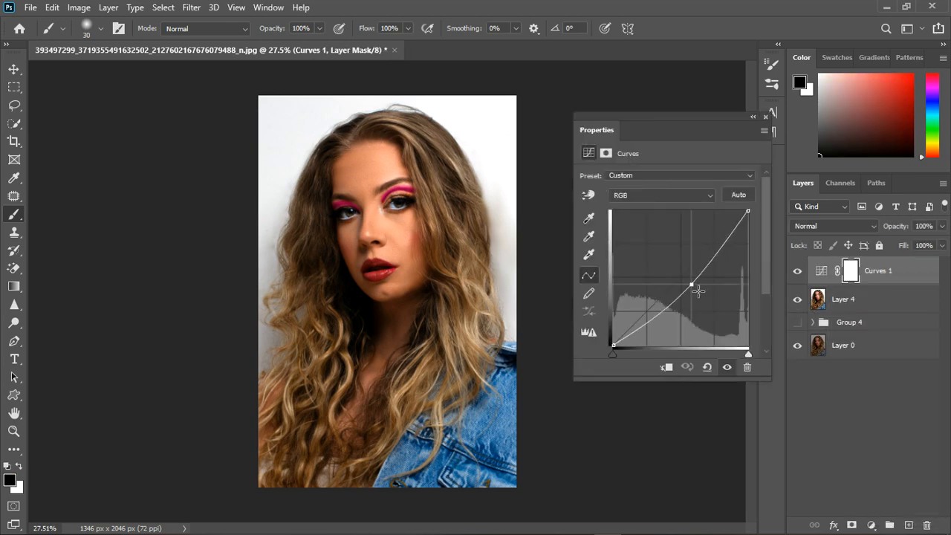
{"action": "mouse_move", "coordinate": [698, 290]}
{"action": "left_mouse_down"}
{"action": "mouse_move", "coordinate": [706, 299]}
{"action": "mouse_move", "coordinate": [699, 286]}
{"action": "left_mouse_up"}
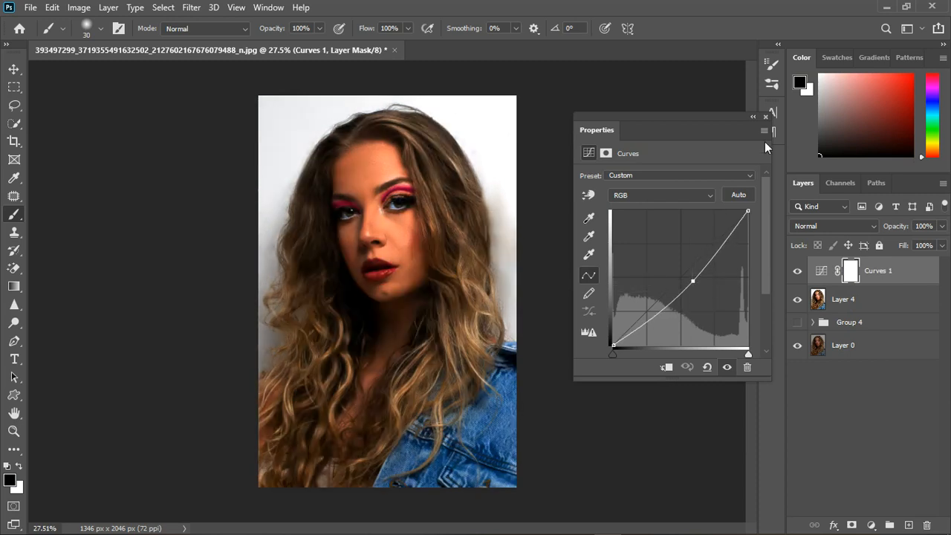
{"action": "left_click", "coordinate": [766, 117]}
{"action": "left_click", "coordinate": [896, 272]}
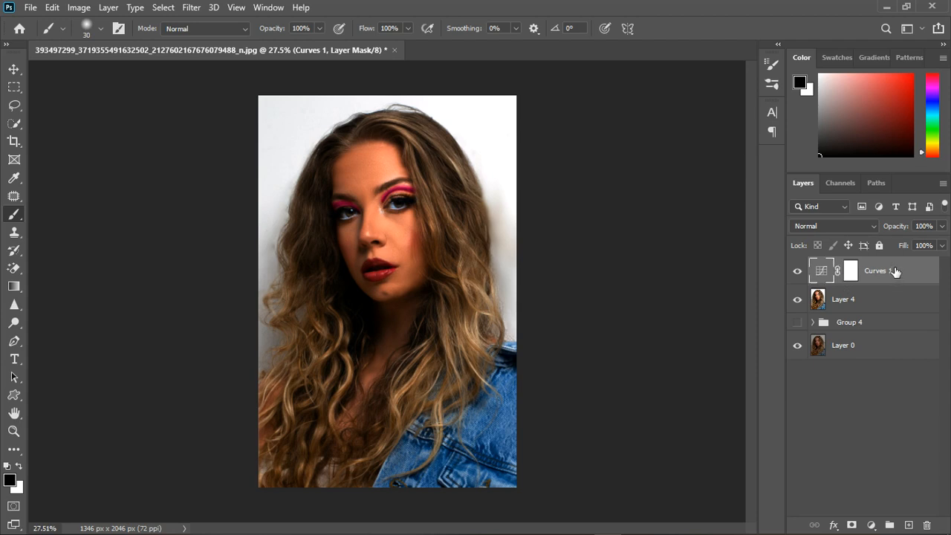
{"action": "key", "text": "Delete"}
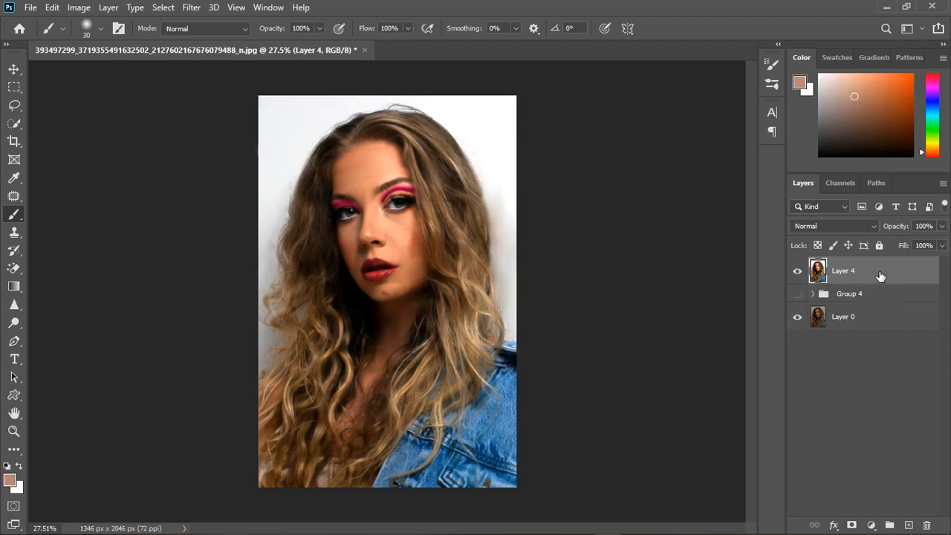
- Hide Layer 4, show Group 4, and hide Color Balance 1, Hue/Saturation 4 and Layer 3 inside the group
{"action": "left_click", "coordinate": [879, 323]}
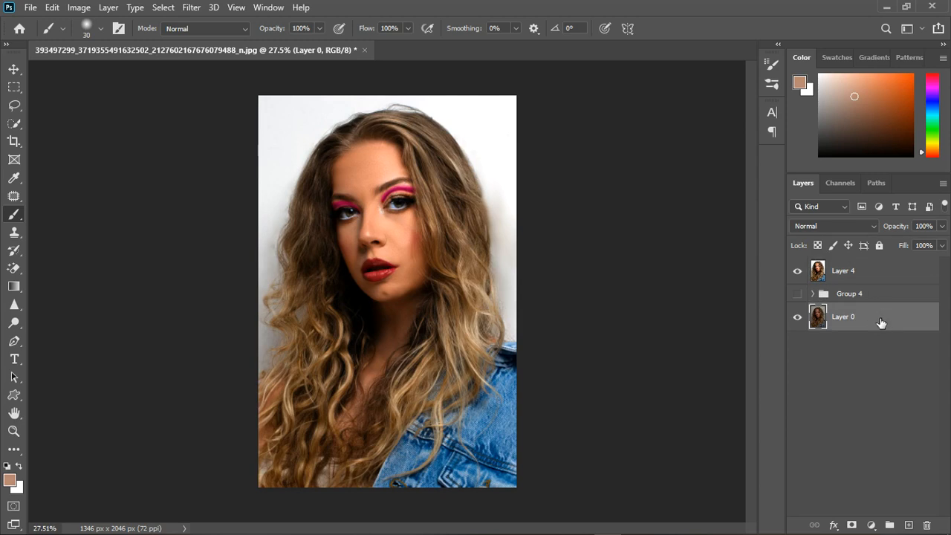
{"action": "left_click", "coordinate": [797, 271]}
{"action": "left_click", "coordinate": [797, 293]}
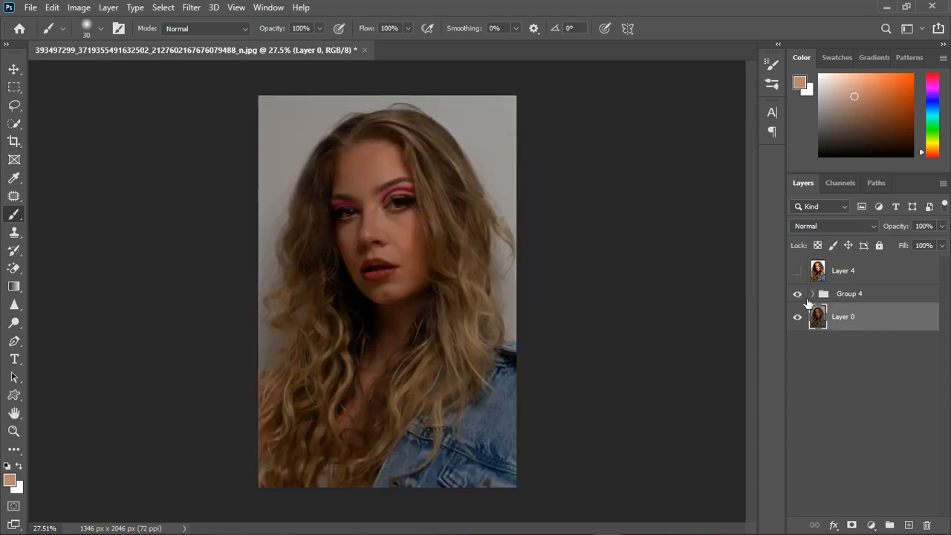
{"action": "left_click", "coordinate": [813, 294]}
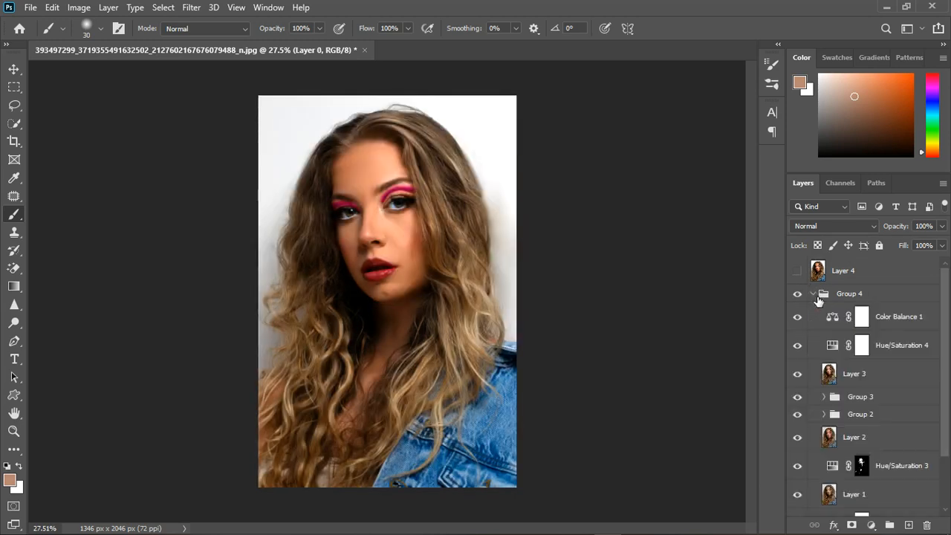
{"action": "left_click", "coordinate": [799, 318]}
{"action": "left_click", "coordinate": [799, 346]}
{"action": "left_click", "coordinate": [798, 373]}
{"action": "left_click", "coordinate": [798, 374]}
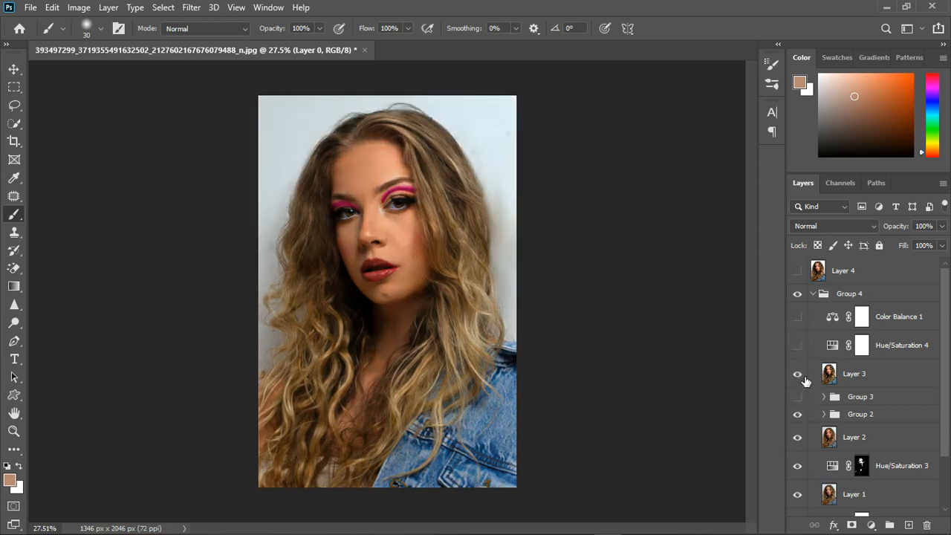
{"action": "left_click", "coordinate": [797, 374]}
{"action": "left_click", "coordinate": [799, 397]}
{"action": "left_click", "coordinate": [887, 404]}
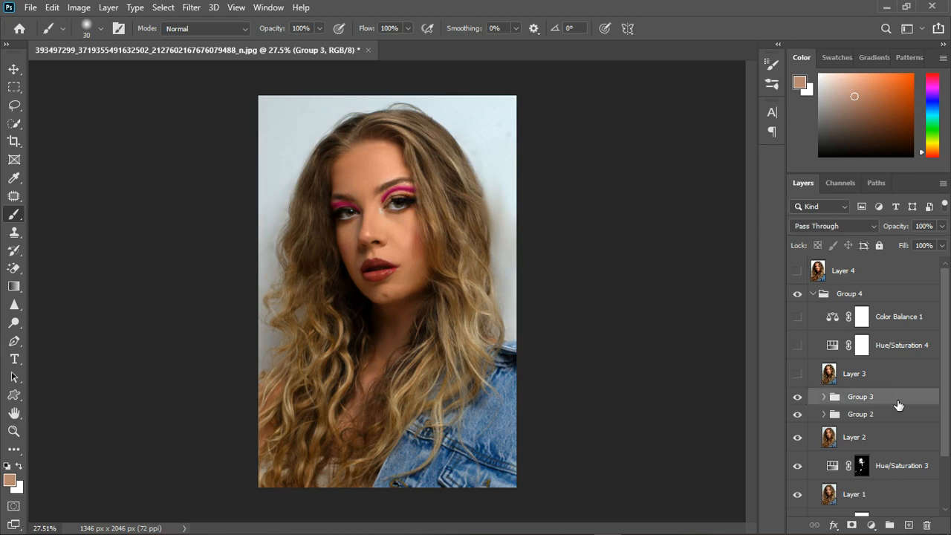
- Stamp the visible layers into a new layer between Layer 4 and Group 4, then collapse and hide Group 4
{"action": "key", "text": "ctrl+alt+shift+e"}
{"action": "left_click_drag", "start_coordinate": [900, 408], "coordinate": [872, 288]}
{"action": "left_click", "coordinate": [813, 322]}
{"action": "left_click", "coordinate": [798, 322]}
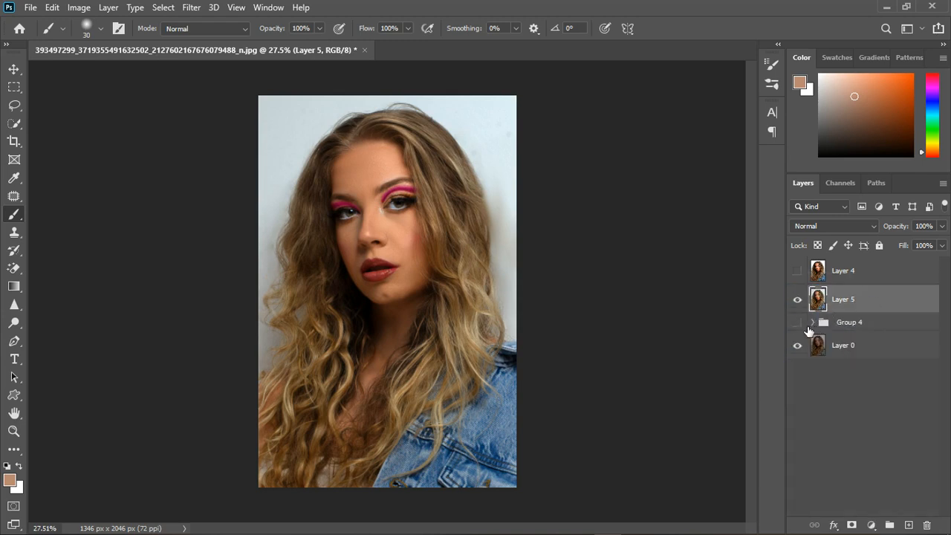
- Show Layer 4 and add a white layer mask to it
{"action": "left_click", "coordinate": [803, 273]}
{"action": "left_click", "coordinate": [849, 279]}
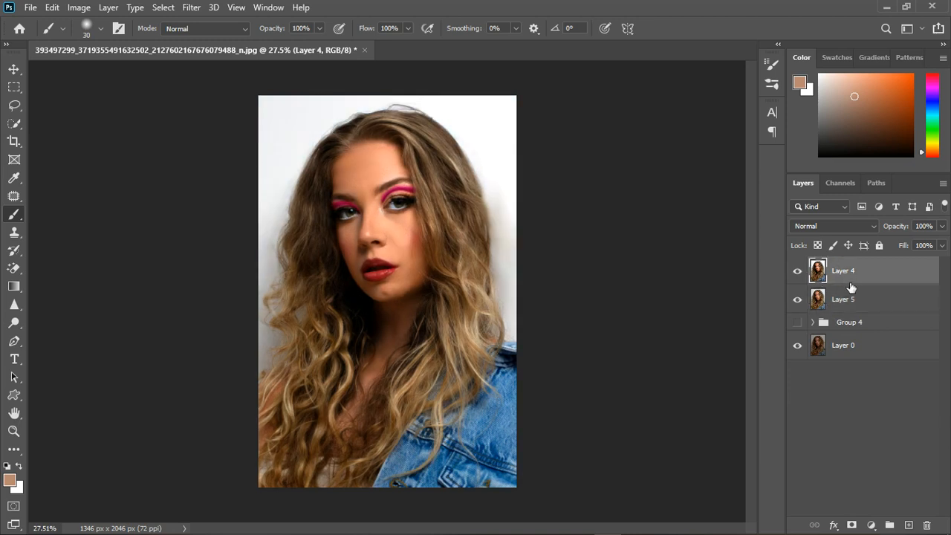
{"action": "left_click", "coordinate": [853, 525]}
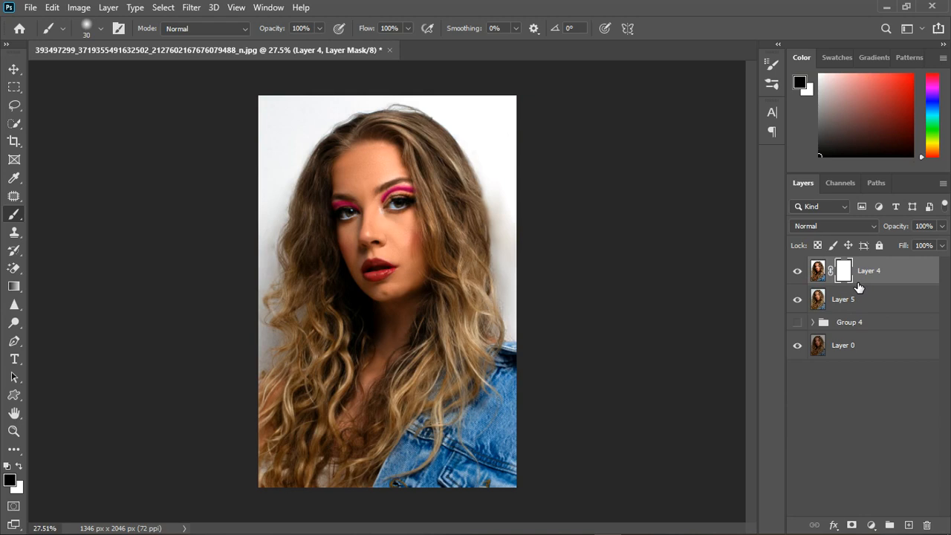
{"action": "key", "text": "ctrl+i"}
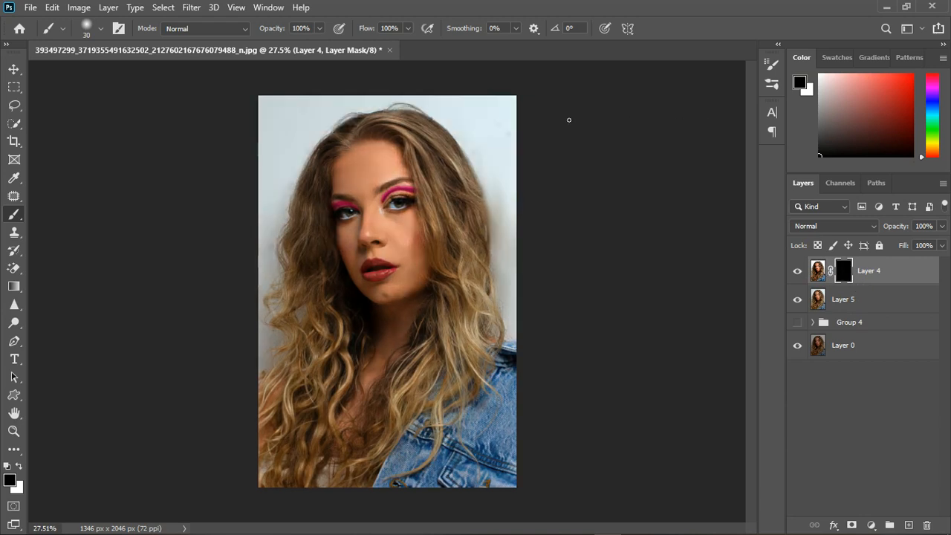
{"action": "key", "text": "ctrl+i"}
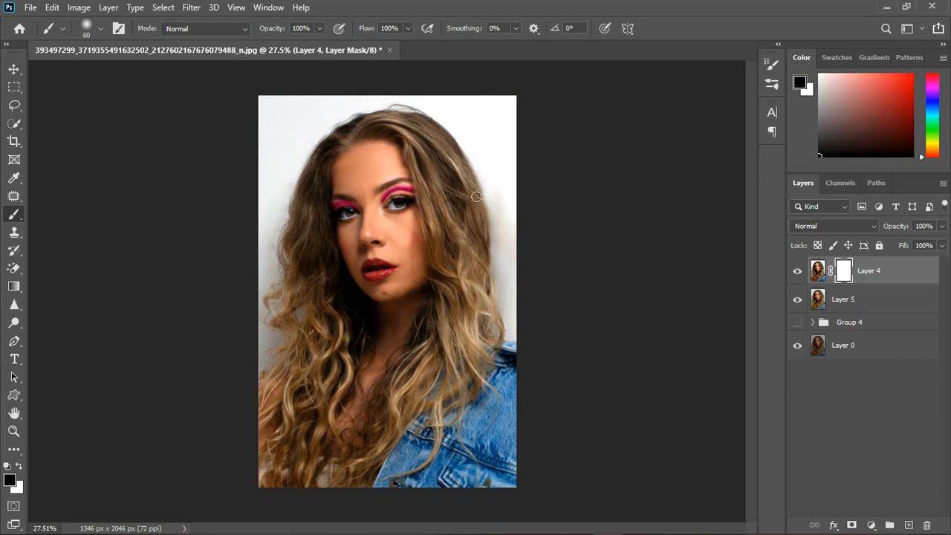
- Mask out Layer 4 over the backdrop around the hair by painting black with a soft 600 px brush
{"action": "key", "text": "bracketright"}
{"action": "key", "text": "bracketright"}
{"action": "key", "text": "bracketright"}
{"action": "key", "text": "bracketright"}
{"action": "key", "text": "bracketright"}
{"action": "key", "text": "bracketright"}
{"action": "key", "text": "bracketright"}
{"action": "key", "text": "bracketright"}
{"action": "key", "text": "bracketright"}
{"action": "key", "text": "bracketright"}
{"action": "key", "text": "bracketright"}
{"action": "key", "text": "bracketright"}
{"action": "key", "text": "bracketright"}
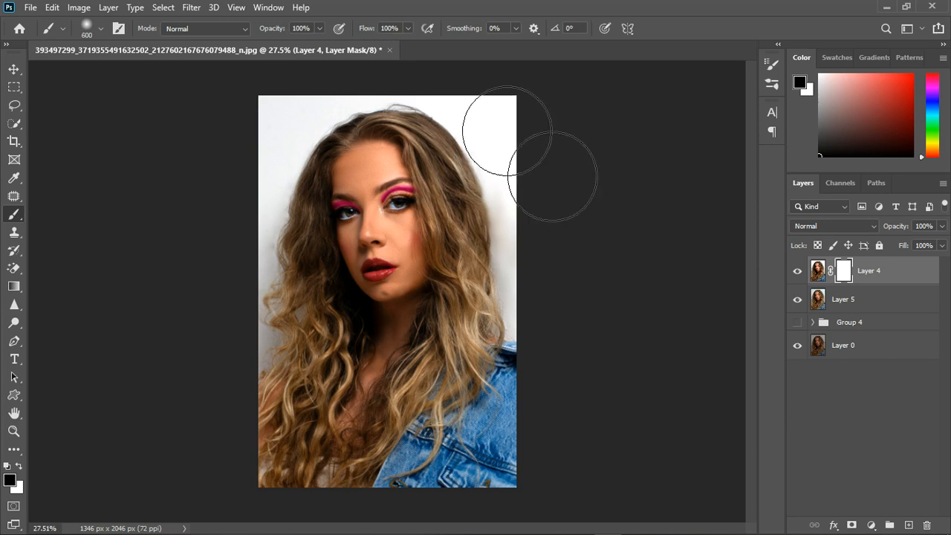
{"action": "mouse_move", "coordinate": [504, 135]}
{"action": "left_mouse_down"}
{"action": "mouse_move", "coordinate": [520, 158]}
{"action": "mouse_move", "coordinate": [508, 136]}
{"action": "mouse_move", "coordinate": [458, 106]}
{"action": "mouse_move", "coordinate": [517, 150]}
{"action": "mouse_move", "coordinate": [543, 189]}
{"action": "mouse_move", "coordinate": [536, 212]}
{"action": "mouse_move", "coordinate": [530, 203]}
{"action": "mouse_move", "coordinate": [530, 234]}
{"action": "mouse_move", "coordinate": [542, 319]}
{"action": "left_mouse_up"}
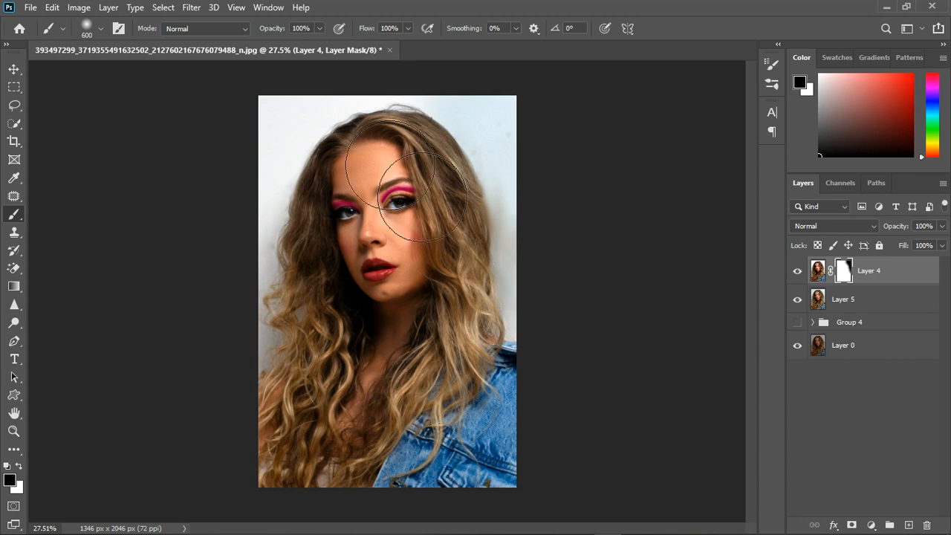
{"action": "scroll", "coordinate": [375, 293], "scroll_direction": "down", "scroll_amount": 2}
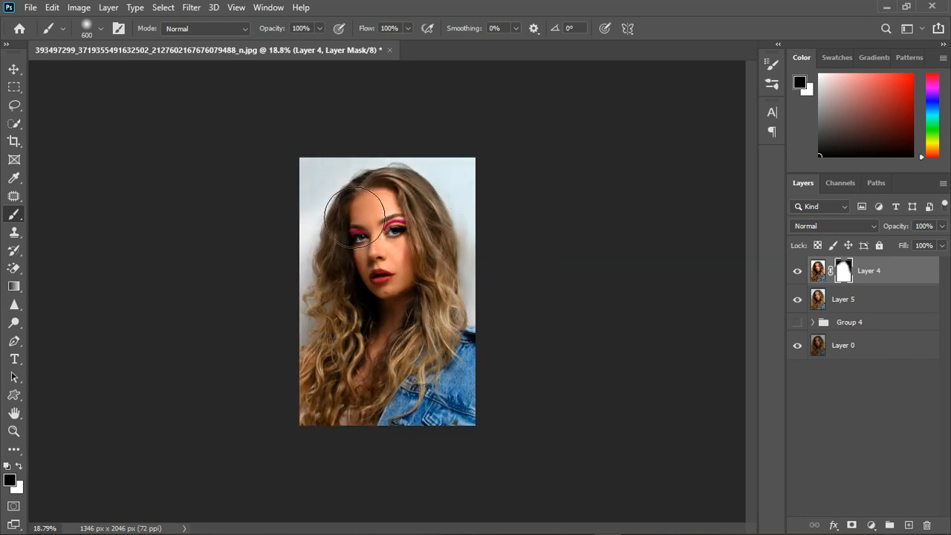
{"action": "scroll", "coordinate": [508, 180], "scroll_direction": "up", "scroll_amount": 1}
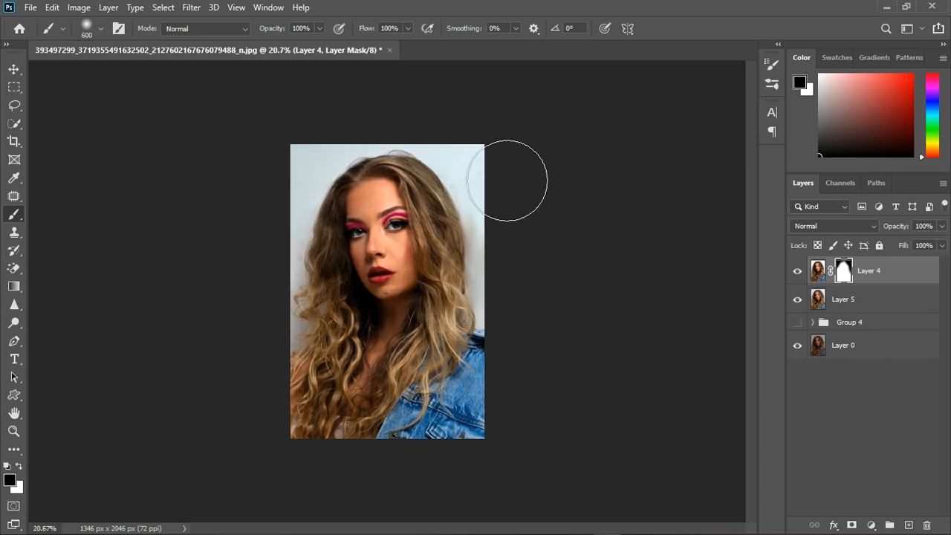
{"action": "scroll", "coordinate": [507, 180], "scroll_direction": "up", "scroll_amount": 2}
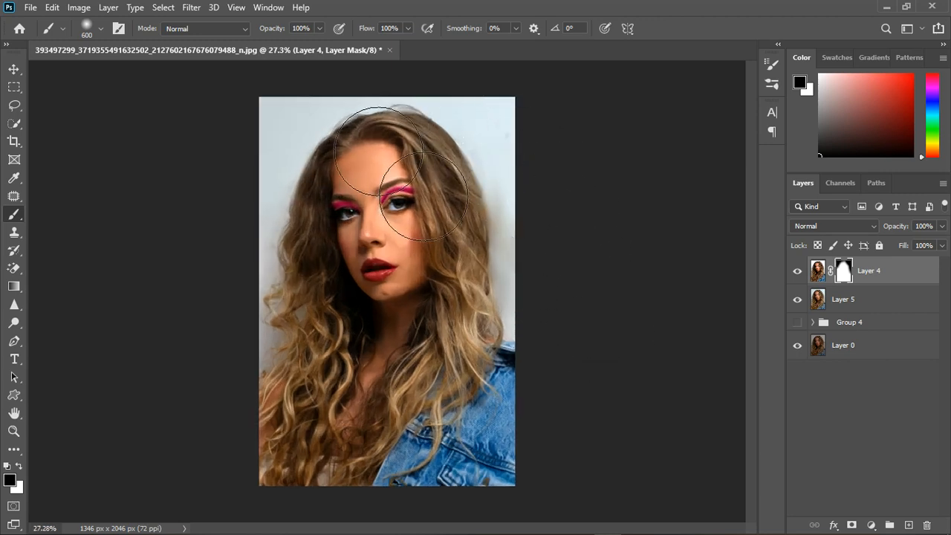
- Reduce the brush to 200 px and switch the foreground color to white for refining Layer 4's mask
{"action": "key", "text": "bracketleft"}
{"action": "key", "text": "bracketleft"}
{"action": "key", "text": "bracketleft"}
{"action": "key", "text": "bracketleft"}
{"action": "key", "text": "bracketleft"}
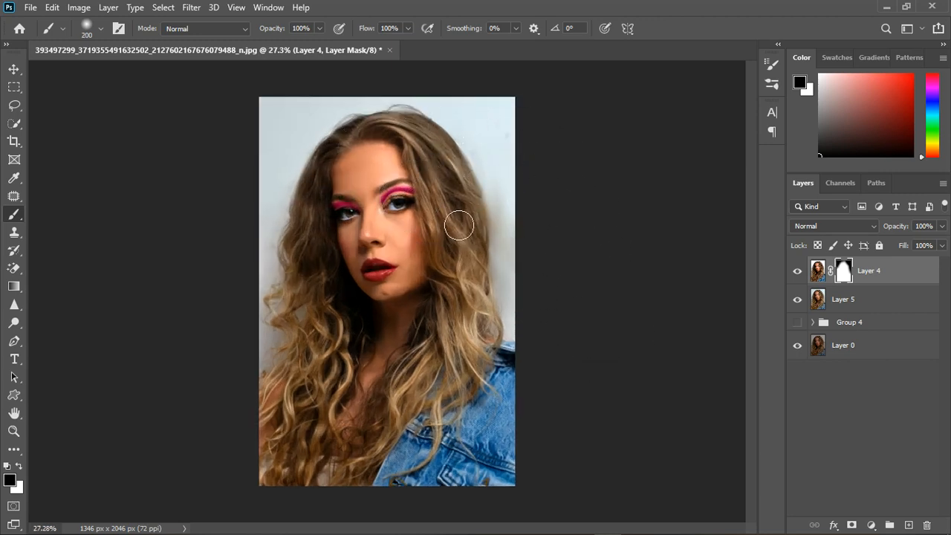
{"action": "key", "text": "x"}
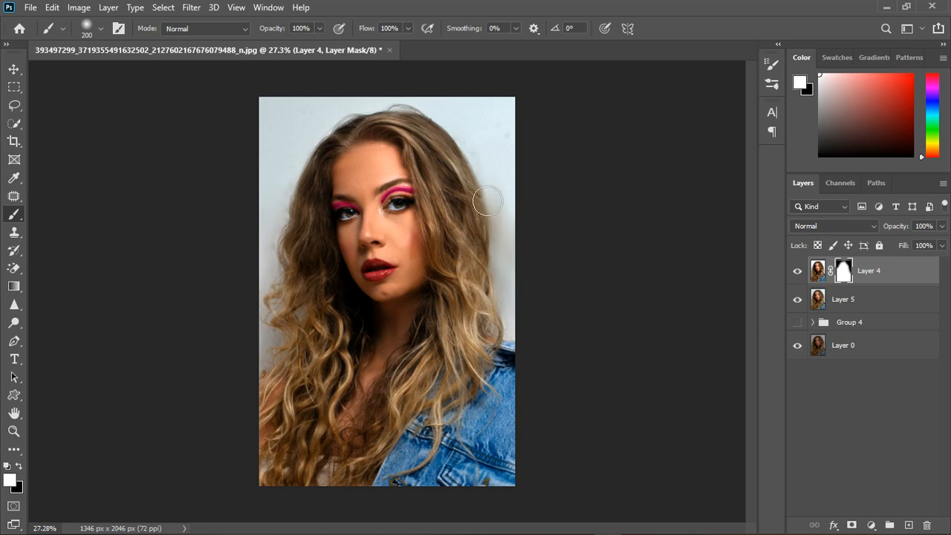
- Add a Vibrance adjustment layer above Layer 4 with Vibrance at +10 and check the face up close
{"action": "left_click", "coordinate": [873, 526]}
{"action": "left_click", "coordinate": [871, 375]}
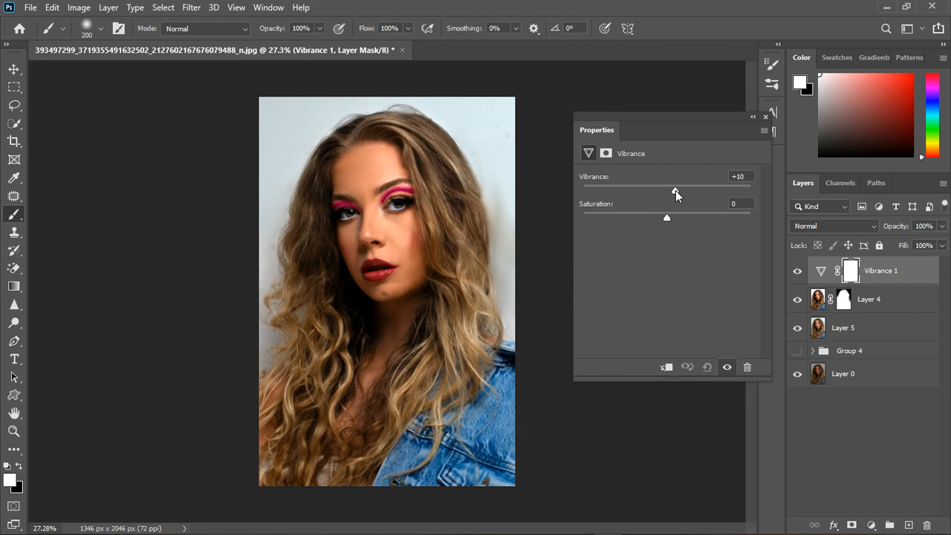
{"action": "left_click", "coordinate": [766, 117]}
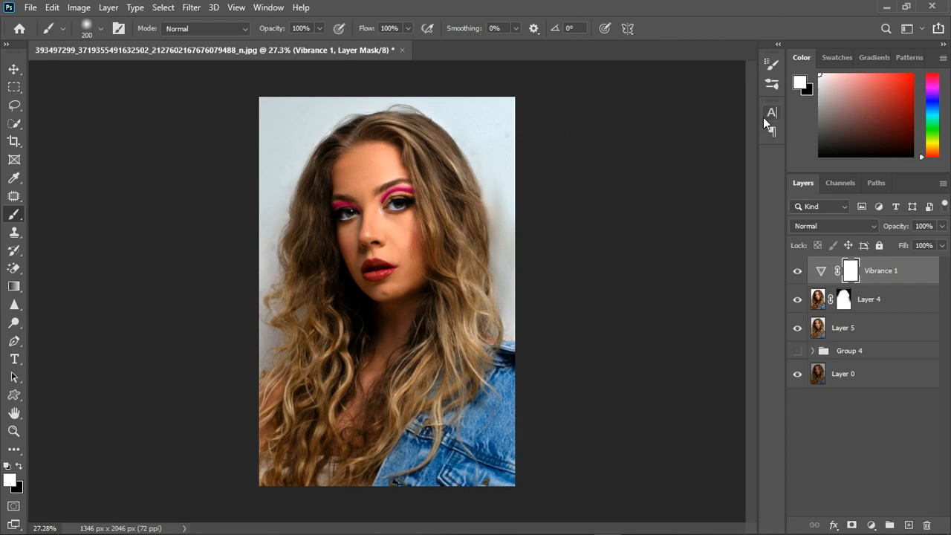
{"action": "scroll", "coordinate": [406, 262], "scroll_direction": "up", "scroll_amount": 2}
{"action": "scroll", "coordinate": [406, 262], "scroll_direction": "up", "scroll_amount": 1}
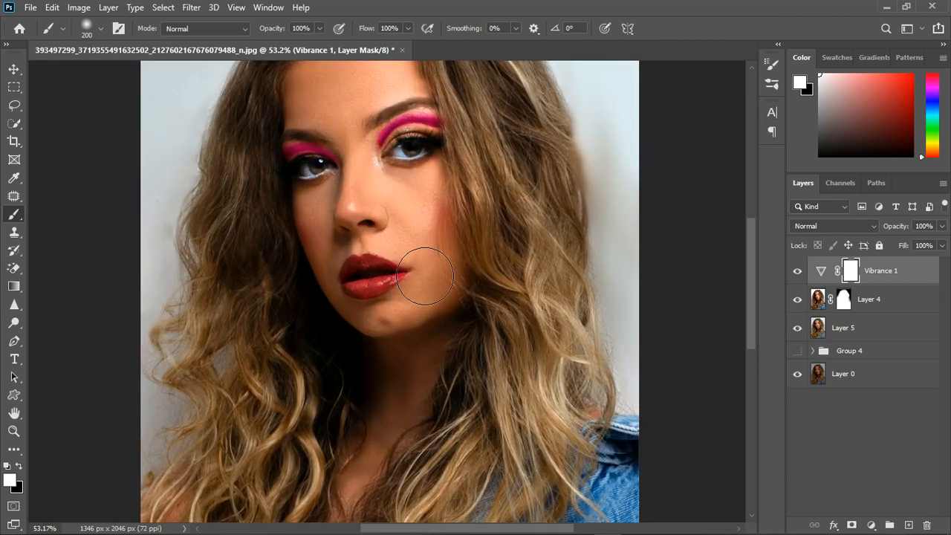
{"action": "scroll", "coordinate": [414, 260], "scroll_direction": "down", "scroll_amount": 3}
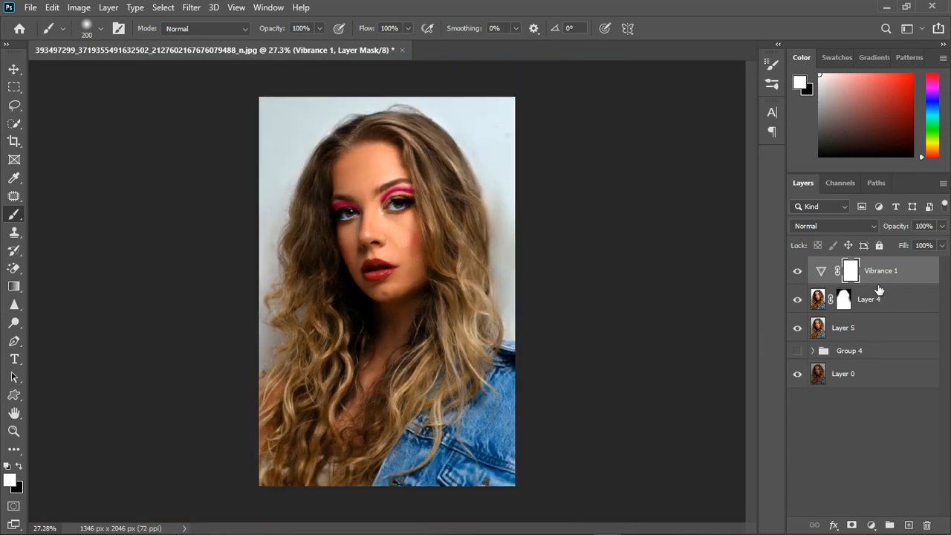
- Merge the Vibrance 1, Layer 4 and Layer 5 layers into one
{"action": "left_click", "coordinate": [896, 304], "text": "ctrl"}
{"action": "left_click", "coordinate": [899, 330], "text": "ctrl"}
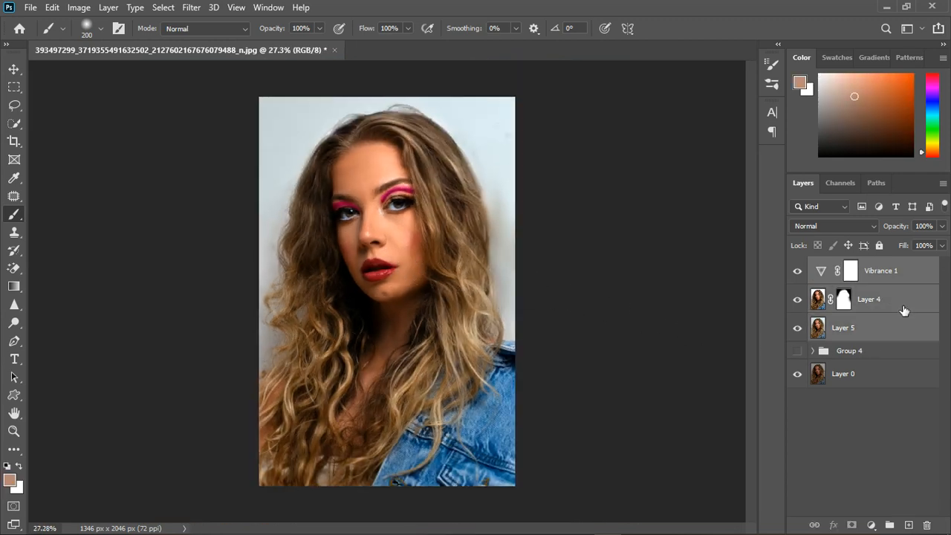
{"action": "right_click", "coordinate": [900, 323]}
{"action": "left_click", "coordinate": [788, 414]}
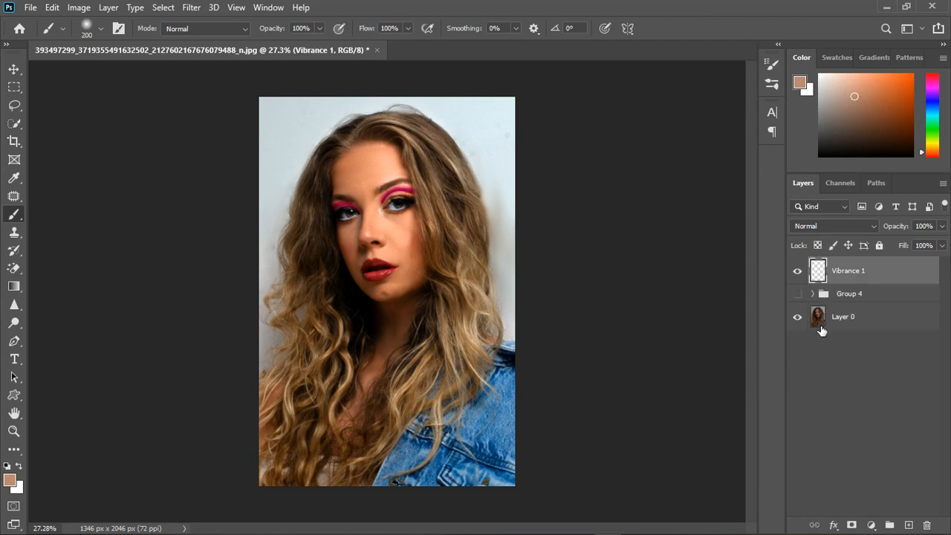
- Compare the retouched portrait with the original by toggling the merged layer's visibility
{"action": "left_click", "coordinate": [800, 274]}
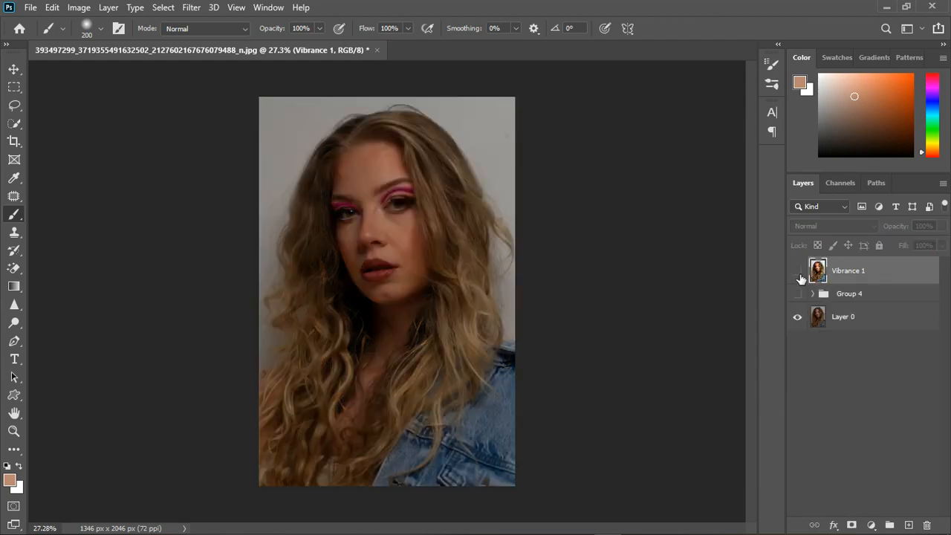
{"action": "left_click", "coordinate": [799, 274]}
{"action": "left_click", "coordinate": [799, 274]}
{"action": "left_click", "coordinate": [800, 273]}
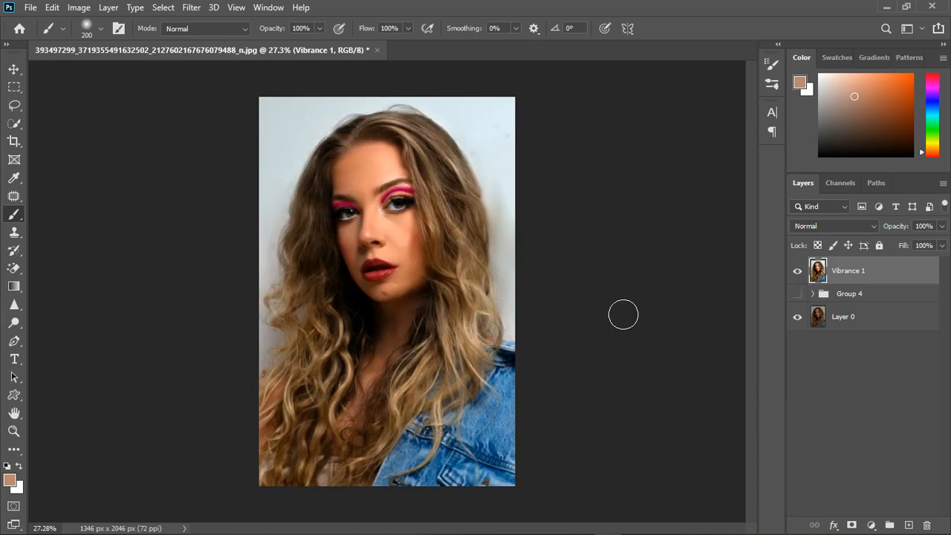
{"action": "scroll", "coordinate": [438, 281], "scroll_direction": "down", "scroll_amount": 1}
{"action": "scroll", "coordinate": [426, 289], "scroll_direction": "up", "scroll_amount": 1}
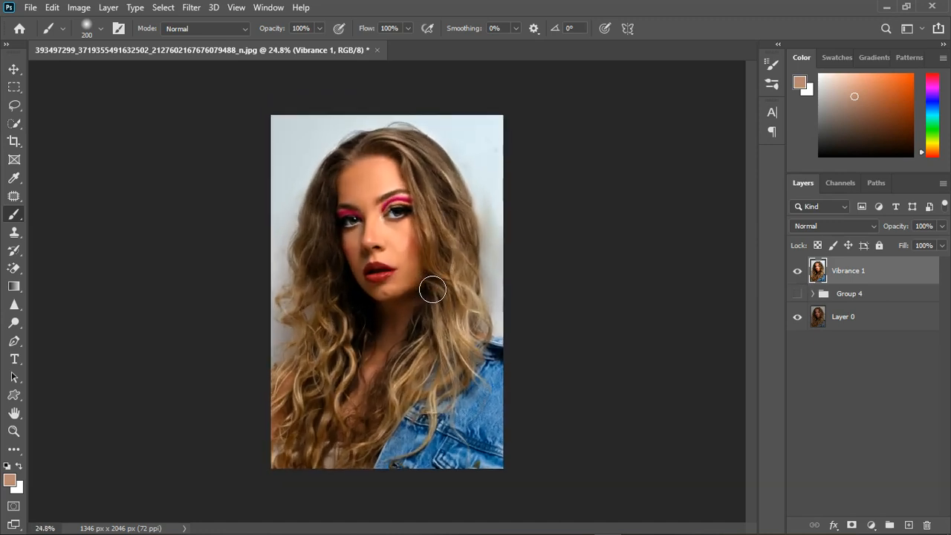
- Choose a recent 200 px eyelash brush and create a new empty layer above the merged portrait
{"action": "scroll", "coordinate": [382, 223], "scroll_direction": "up", "scroll_amount": 7}
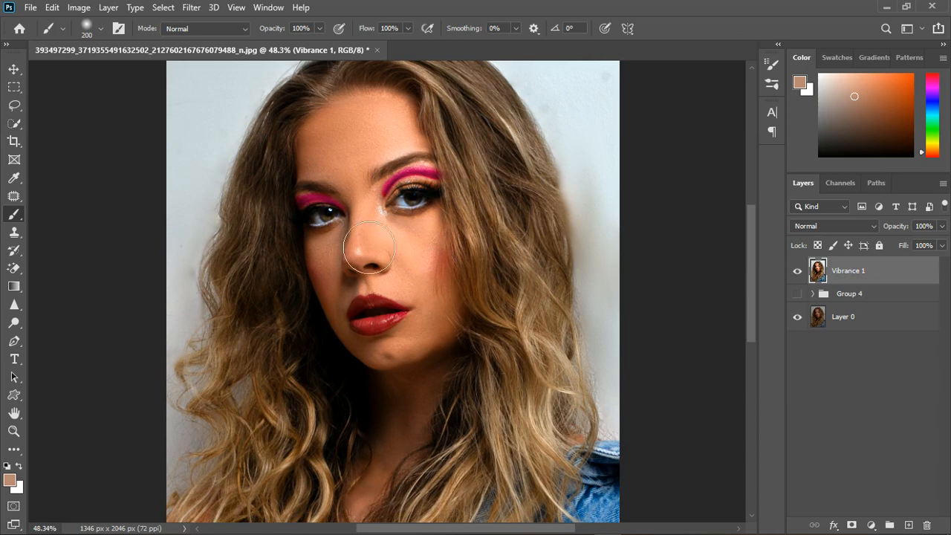
{"action": "left_click", "coordinate": [89, 31]}
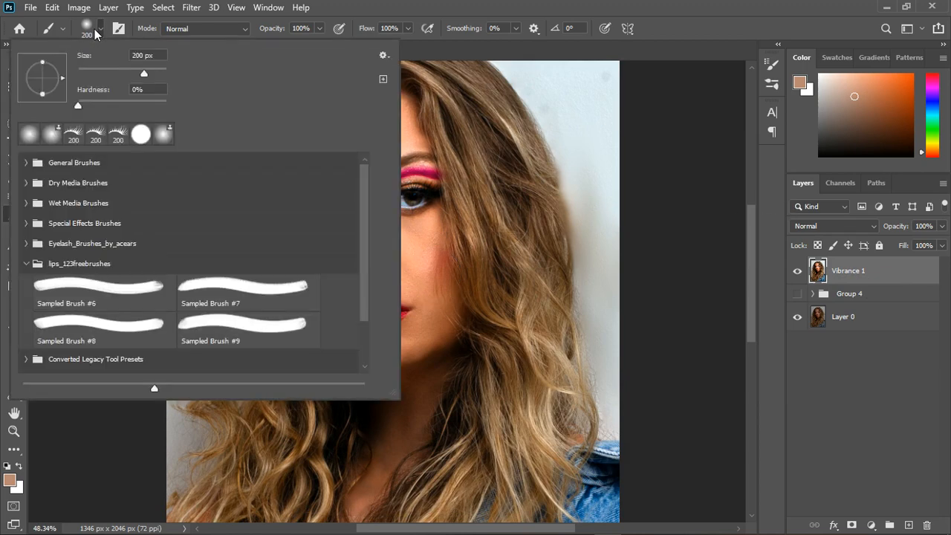
{"action": "left_click", "coordinate": [95, 133]}
{"action": "left_click", "coordinate": [697, 268]}
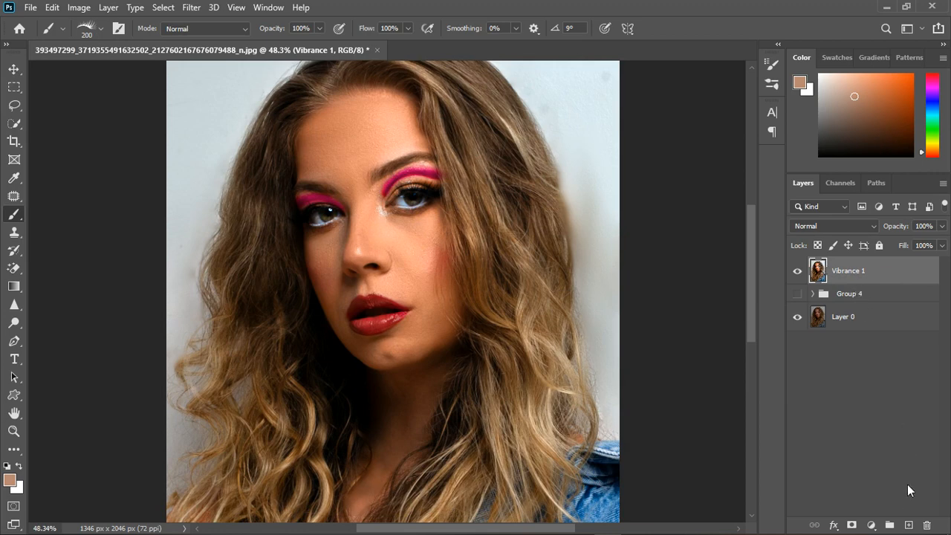
{"action": "left_click", "coordinate": [908, 524]}
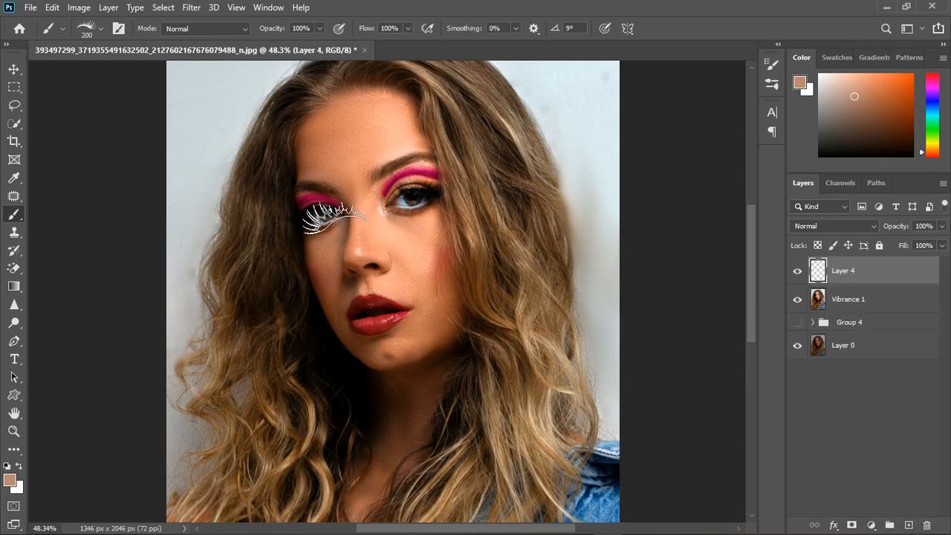
- Reset the foreground color to black and stamp eyelashes on Layer 4 over the eye with the hair falling on its shadowed side
{"action": "scroll", "coordinate": [349, 217], "scroll_direction": "up", "scroll_amount": 5}
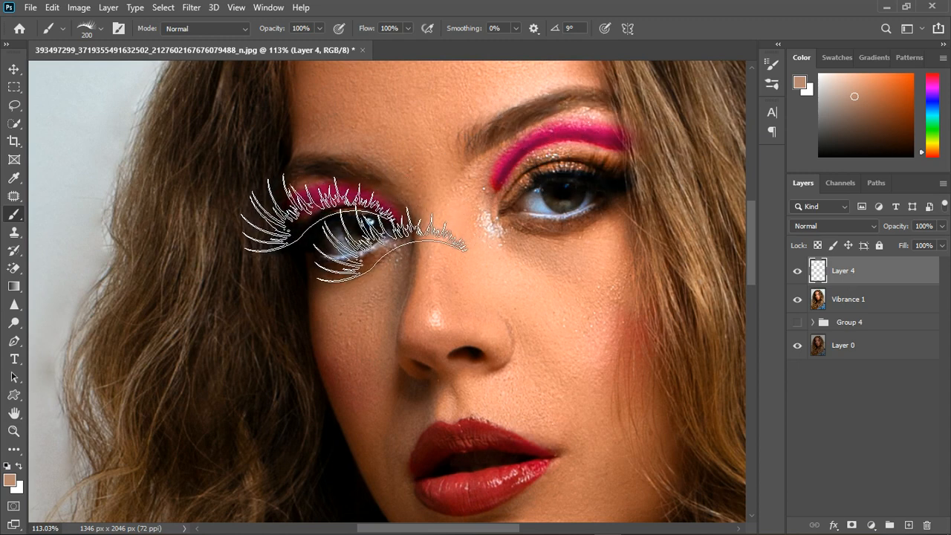
{"action": "left_click", "coordinate": [356, 231]}
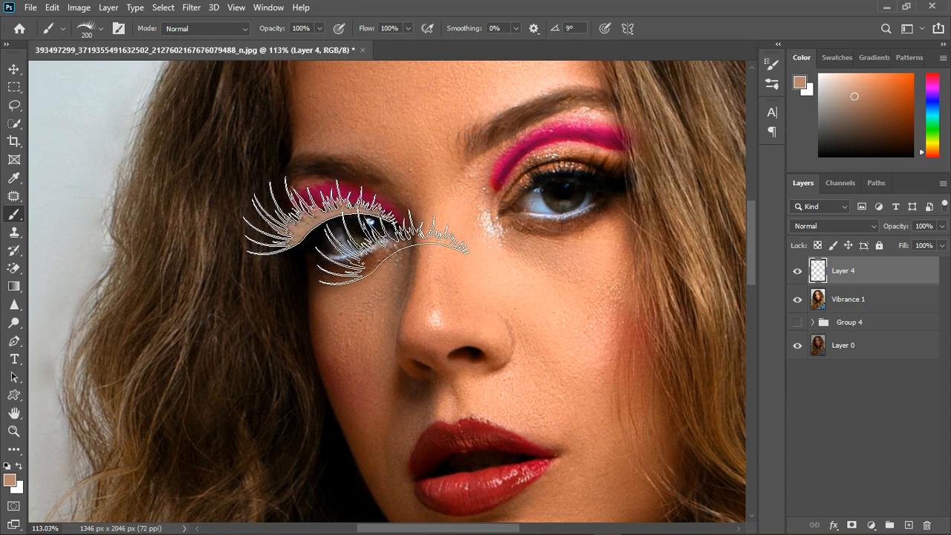
{"action": "key", "text": "ctrl+z"}
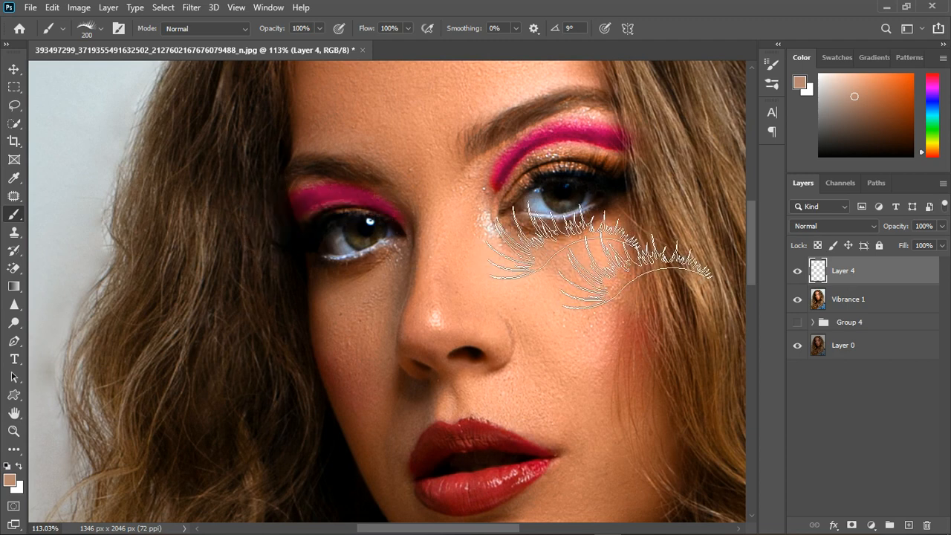
{"action": "left_click", "coordinate": [6, 467]}
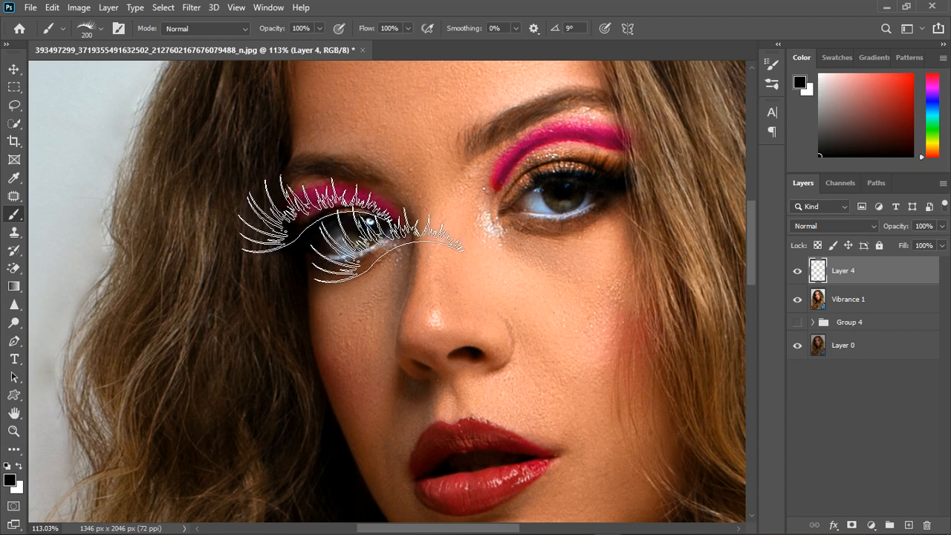
{"action": "left_click", "coordinate": [357, 230]}
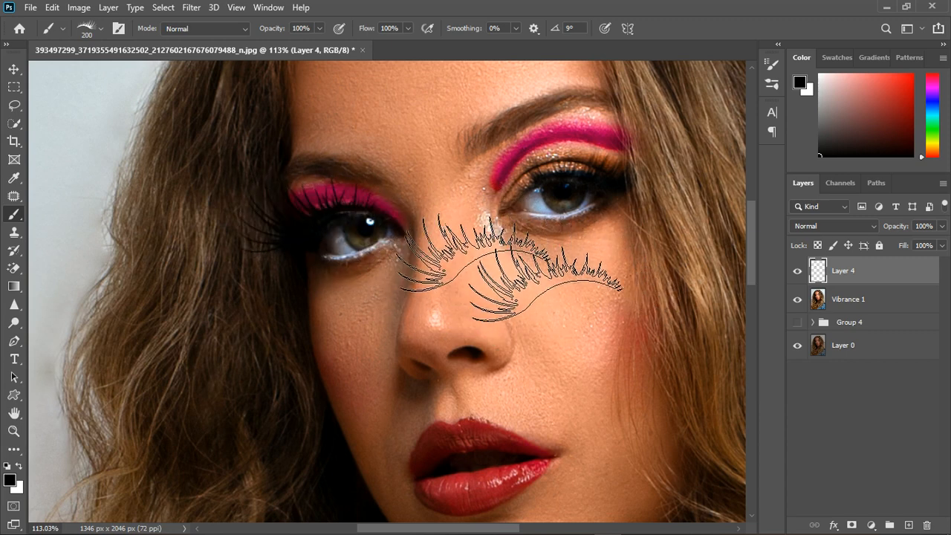
- Create a new empty layer above Layer 4 and stamp black eyelashes over the other eye
{"action": "scroll", "coordinate": [479, 262], "scroll_direction": "down", "scroll_amount": 4}
{"action": "scroll", "coordinate": [479, 261], "scroll_direction": "down", "scroll_amount": 2}
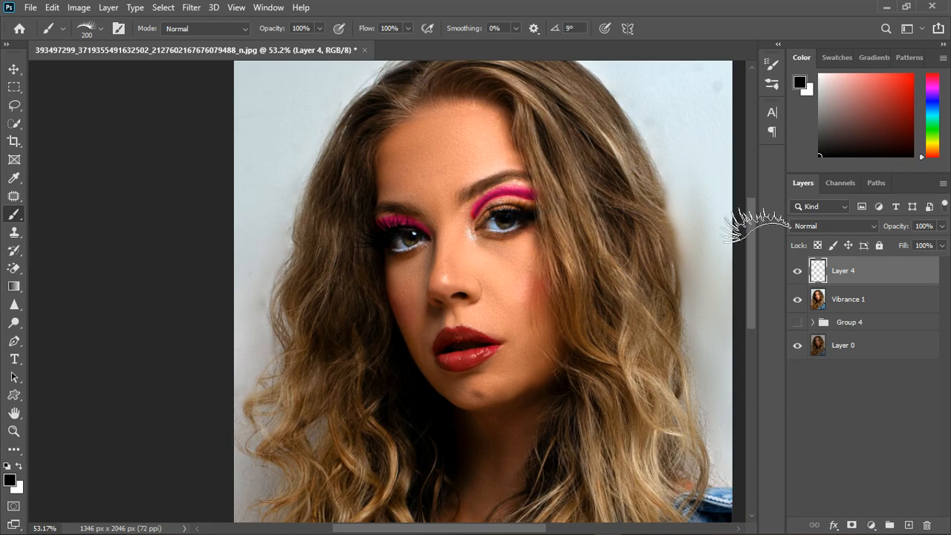
{"action": "left_click", "coordinate": [907, 526]}
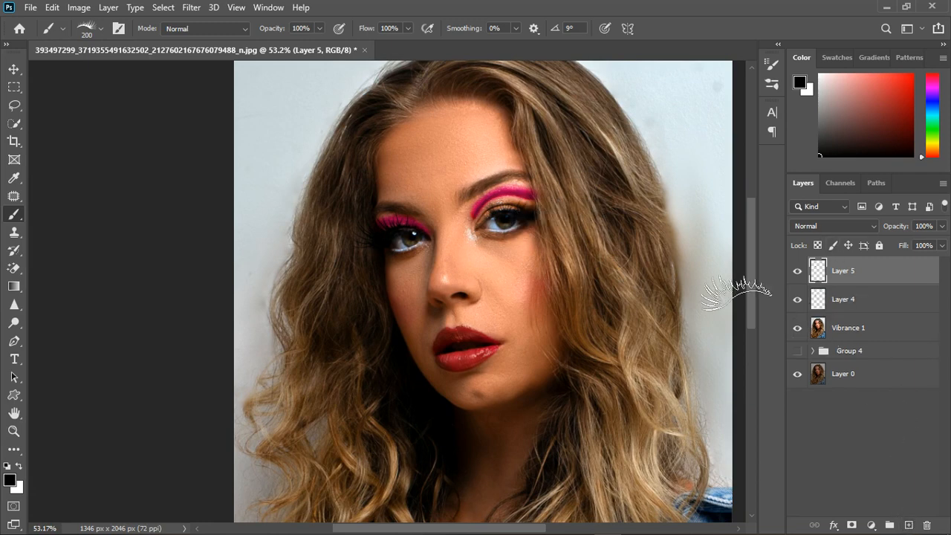
{"action": "scroll", "coordinate": [520, 219], "scroll_direction": "up", "scroll_amount": 3}
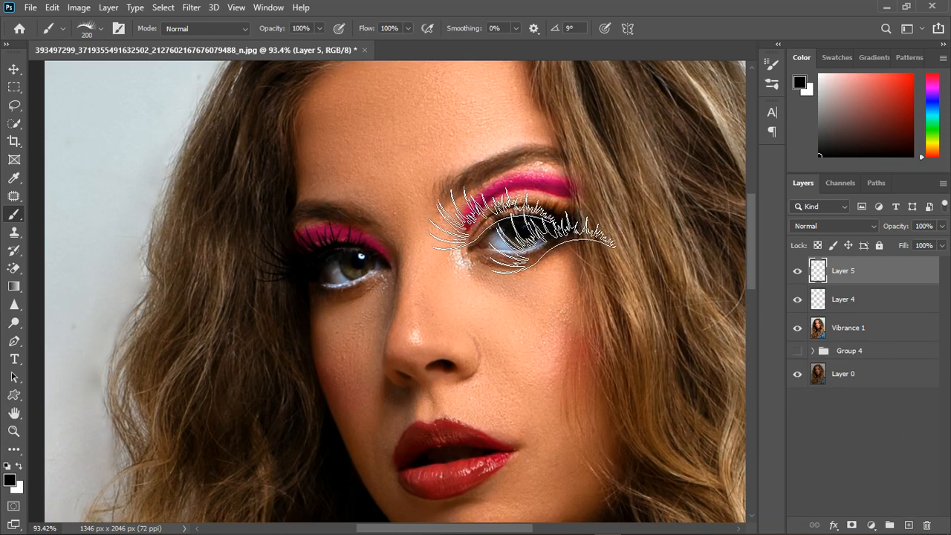
{"action": "left_click", "coordinate": [528, 230]}
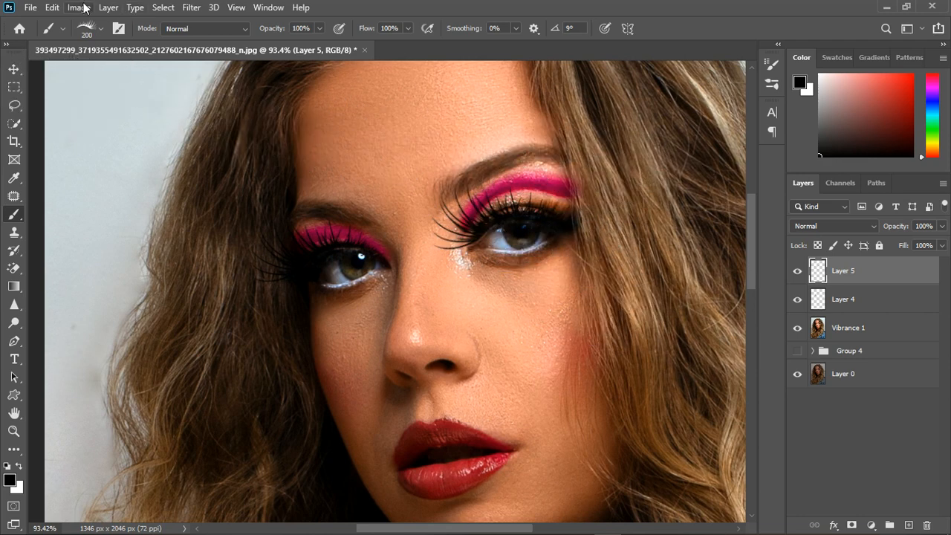
- Flip the eyelashes on Layer 5 horizontally
{"action": "left_click", "coordinate": [55, 8]}
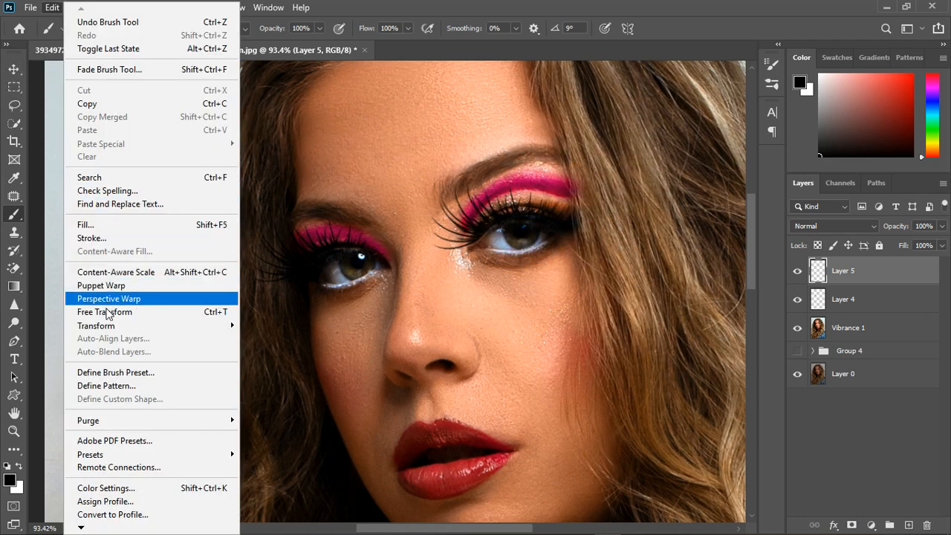
{"action": "mouse_move", "coordinate": [108, 327]}
{"action": "left_click", "coordinate": [295, 315]}
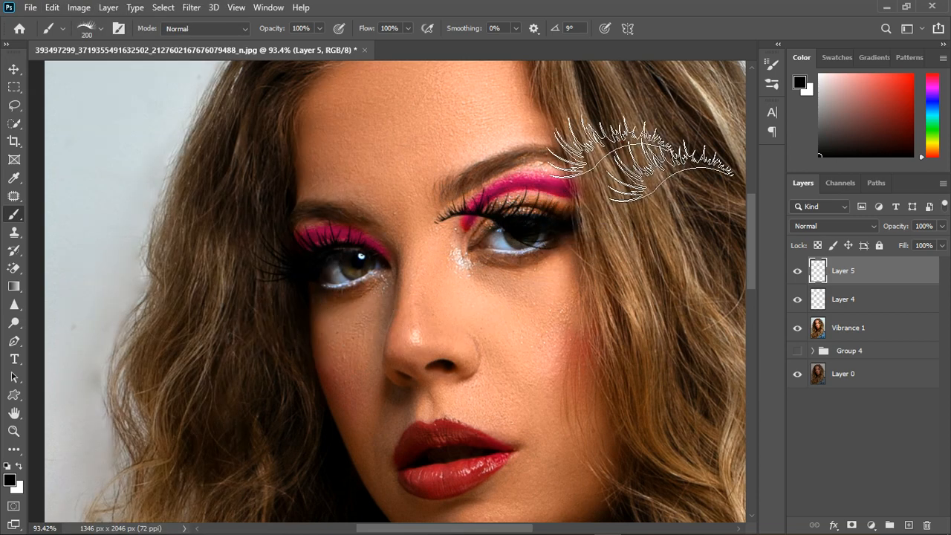
- Rotate the Layer 5 eyelashes to about -26.55° and move them onto the upper lid line, applying the transform
{"action": "left_click", "coordinate": [13, 70]}
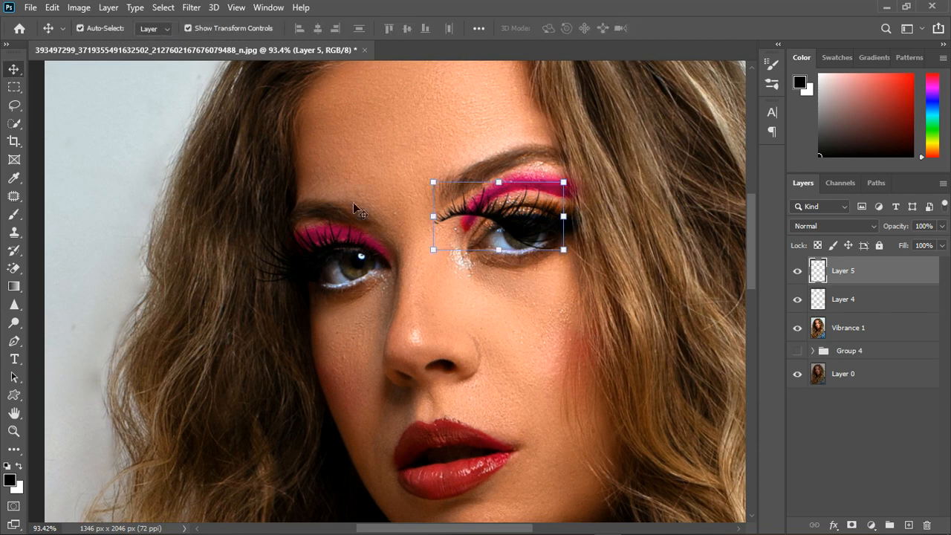
{"action": "left_click_drag", "start_coordinate": [583, 265], "coordinate": [596, 213]}
{"action": "left_click_drag", "start_coordinate": [522, 226], "coordinate": [550, 221]}
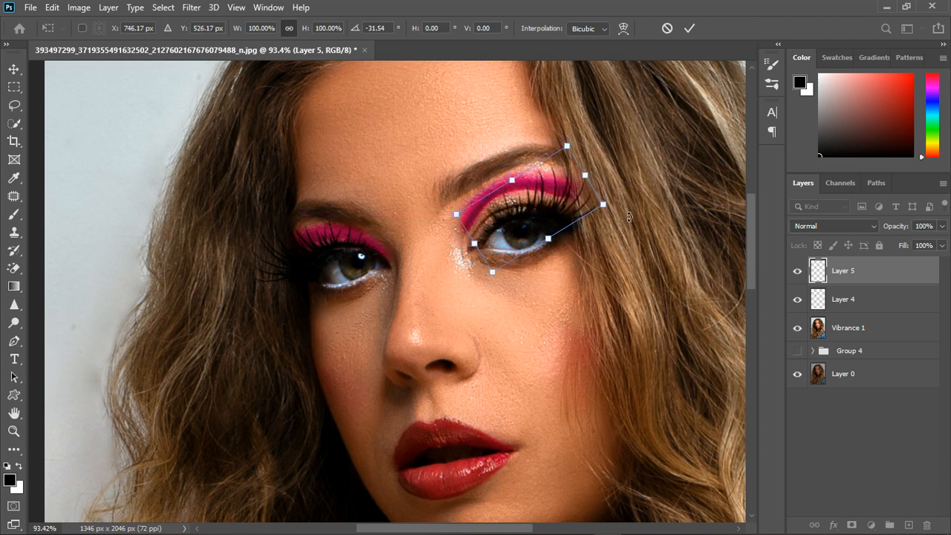
{"action": "left_click_drag", "start_coordinate": [629, 217], "coordinate": [628, 225]}
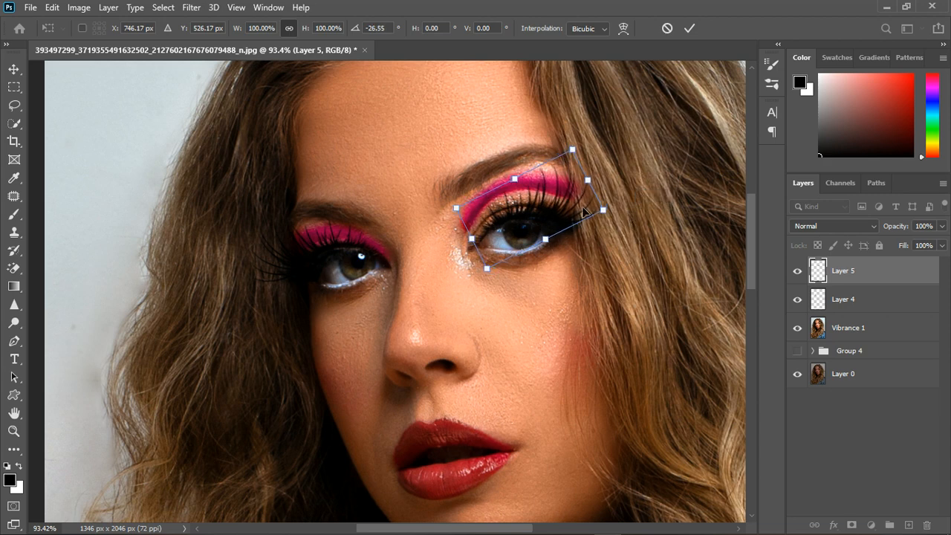
{"action": "left_click", "coordinate": [14, 69]}
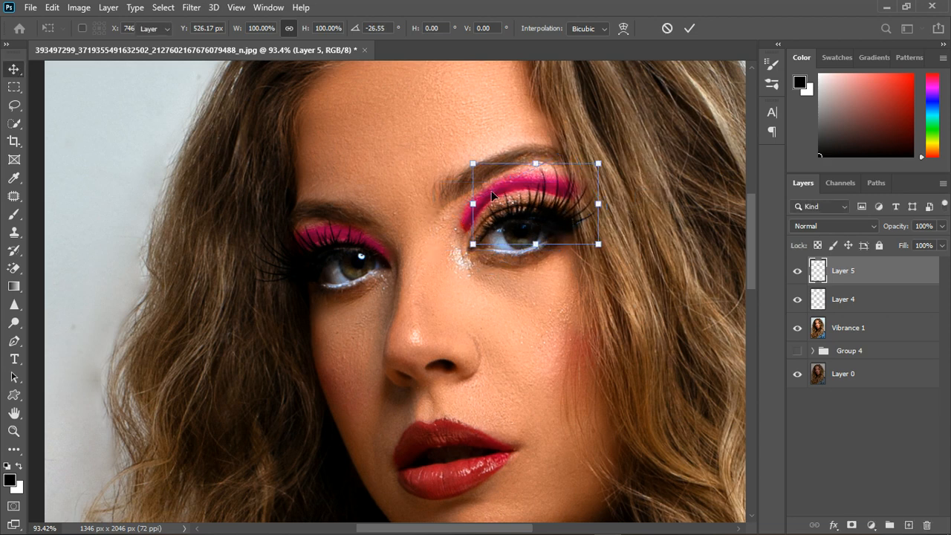
- Merge the two eyelash layers, Layer 4 and Layer 5, into one
{"action": "left_click", "coordinate": [426, 170]}
{"action": "scroll", "coordinate": [426, 170], "scroll_direction": "down", "scroll_amount": 7}
{"action": "scroll", "coordinate": [426, 170], "scroll_direction": "down", "scroll_amount": 3}
{"action": "scroll", "coordinate": [495, 242], "scroll_direction": "up", "scroll_amount": 3}
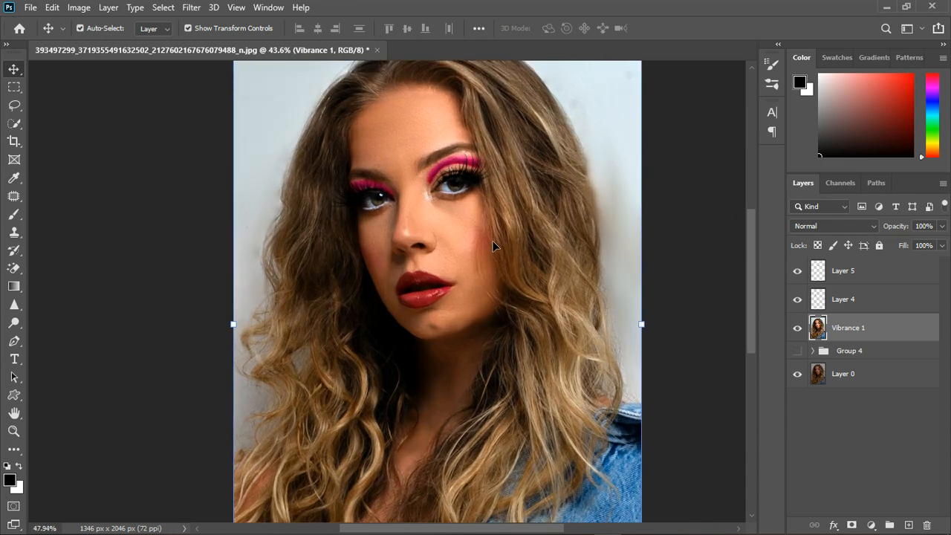
{"action": "left_click", "coordinate": [884, 300]}
{"action": "left_click", "coordinate": [890, 283], "text": "ctrl"}
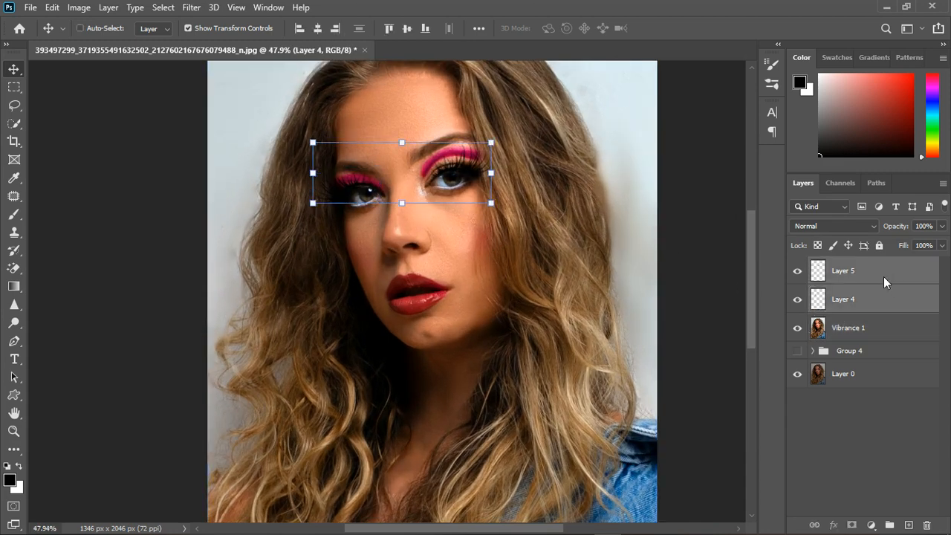
{"action": "right_click", "coordinate": [890, 283]}
{"action": "left_click", "coordinate": [773, 409]}
- Lower the merged eyelash layer's opacity to 76% and check the effect on the face
{"action": "left_click", "coordinate": [941, 231]}
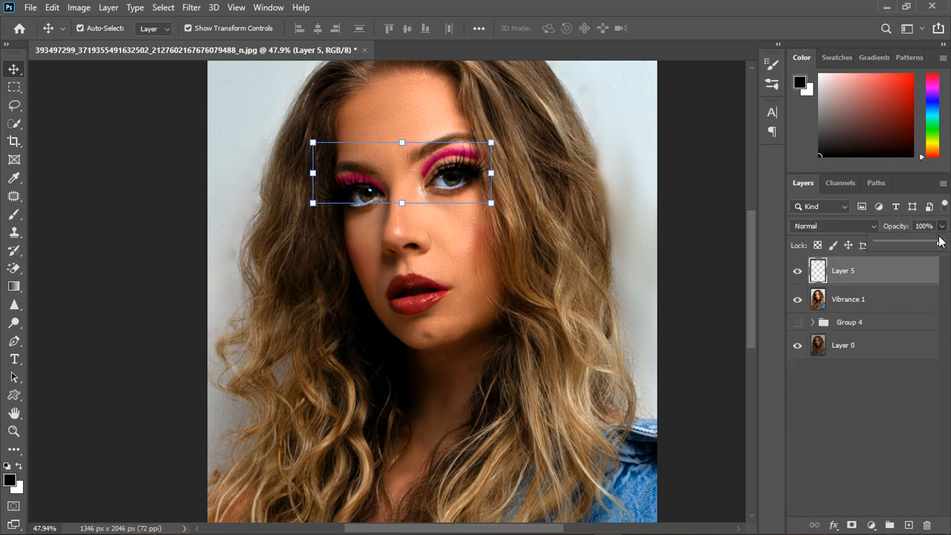
{"action": "left_click_drag", "start_coordinate": [940, 244], "coordinate": [934, 246]}
{"action": "scroll", "coordinate": [470, 217], "scroll_direction": "up", "scroll_amount": 1}
{"action": "scroll", "coordinate": [469, 213], "scroll_direction": "down", "scroll_amount": 1}
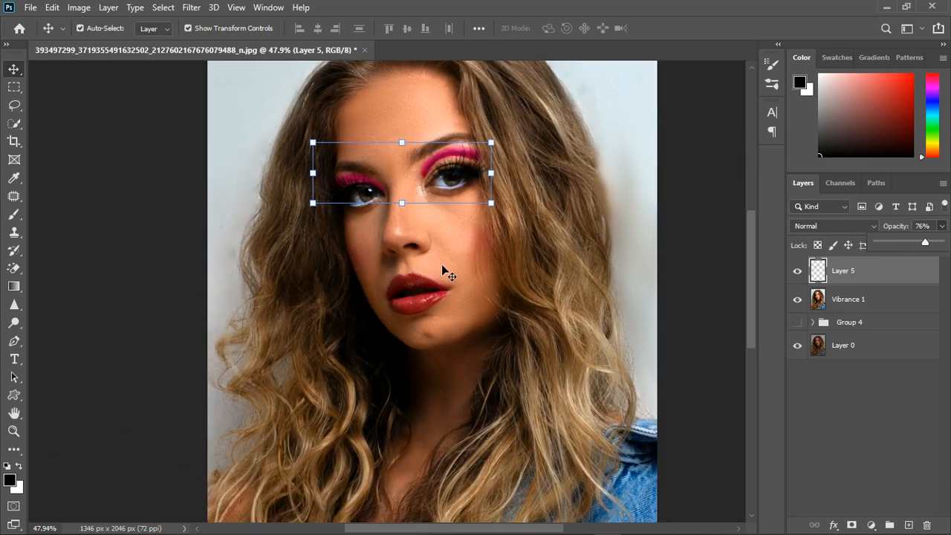
{"action": "scroll", "coordinate": [444, 281], "scroll_direction": "up", "scroll_amount": 2}
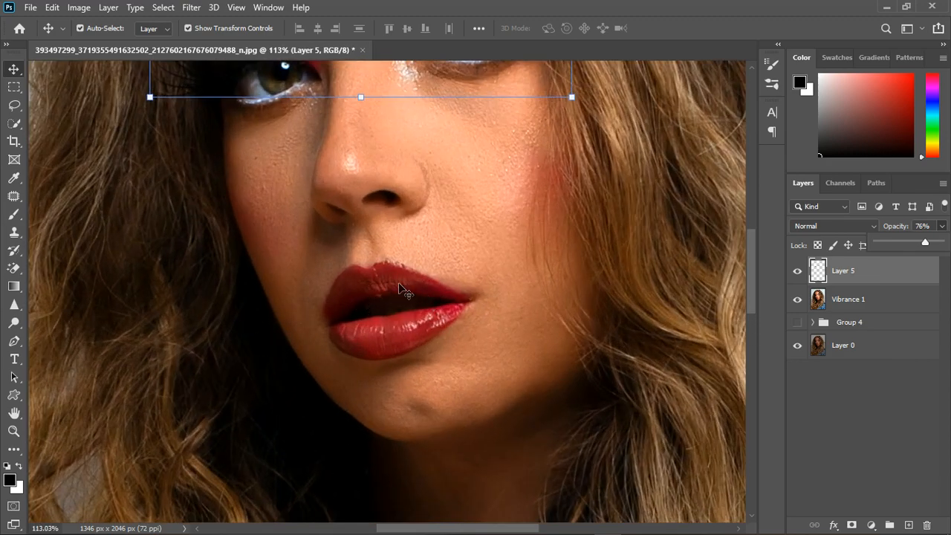
{"action": "scroll", "coordinate": [389, 290], "scroll_direction": "down", "scroll_amount": 4}
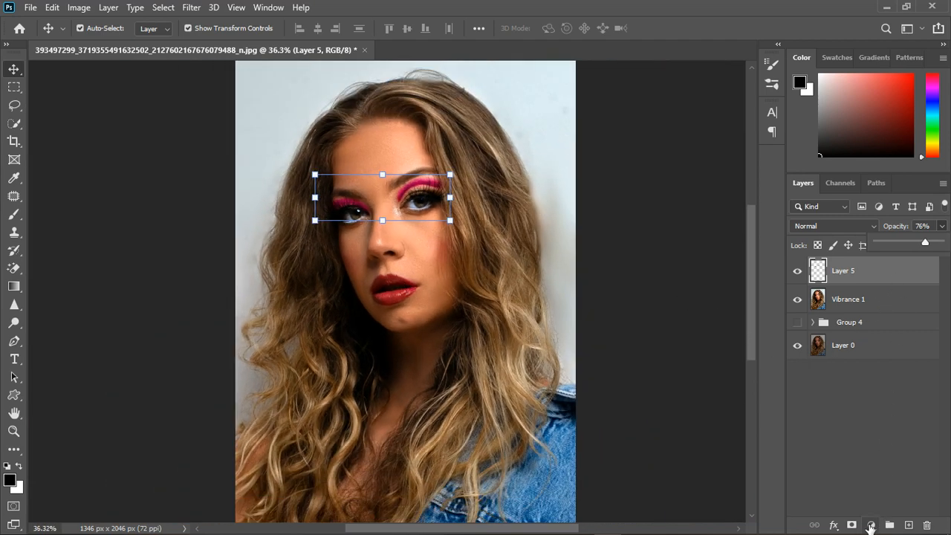
- Add a Curves adjustment layer above the eyelashes with raised RGB midtones, and invert its mask to black
{"action": "left_click", "coordinate": [871, 525]}
{"action": "left_click", "coordinate": [877, 351]}
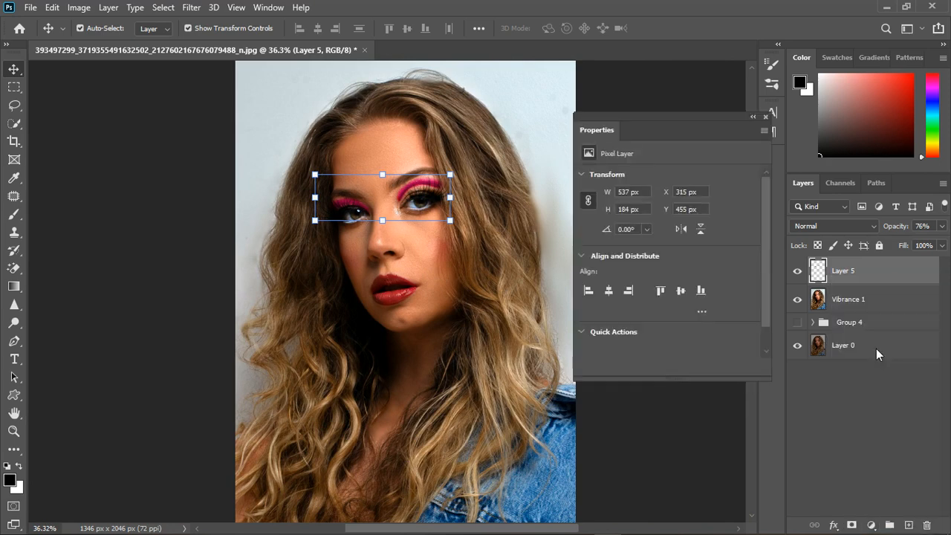
{"action": "left_click_drag", "start_coordinate": [684, 283], "coordinate": [679, 273]}
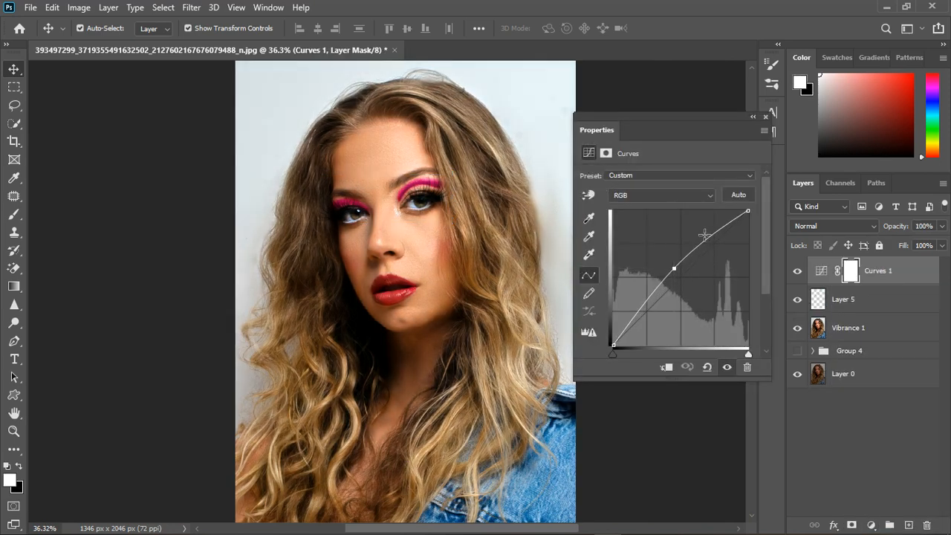
{"action": "left_click", "coordinate": [794, 180]}
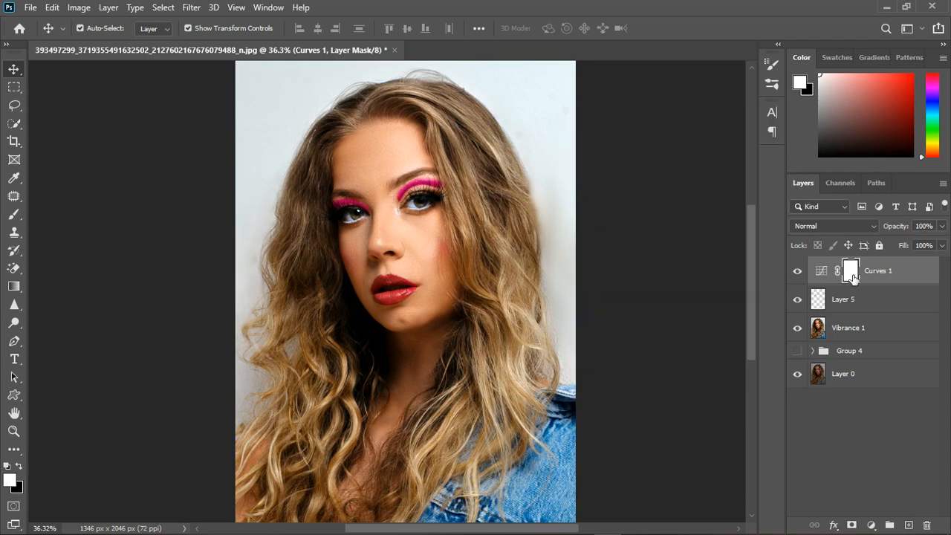
{"action": "key", "text": "ctrl+i"}
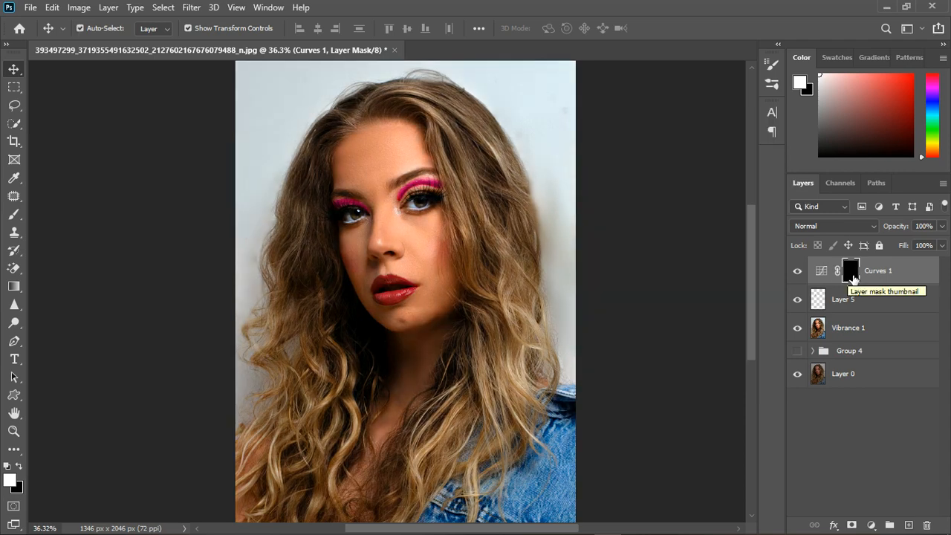
- Choose a recent soft round brush and reduce its size to 40 px for painting on the Curves mask
{"action": "left_click", "coordinate": [14, 214]}
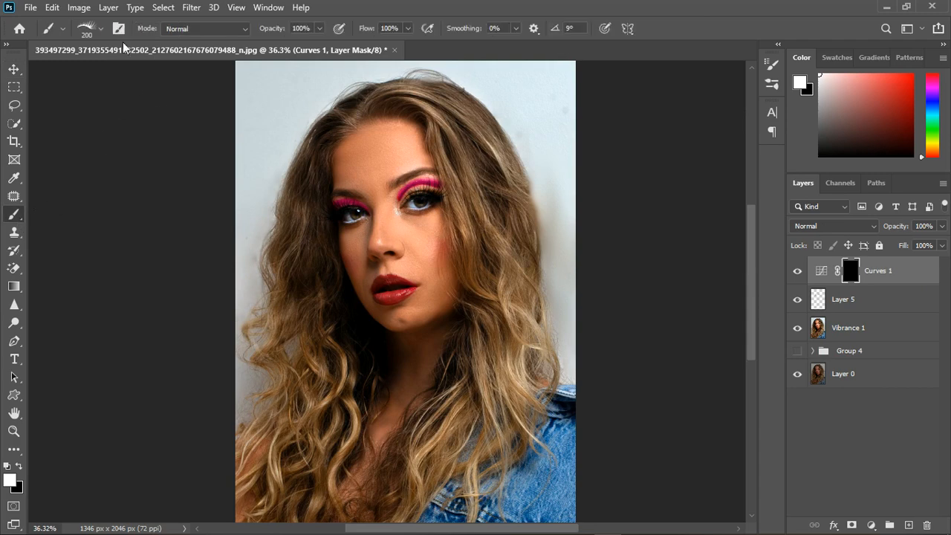
{"action": "left_click", "coordinate": [101, 30]}
{"action": "left_click", "coordinate": [69, 141]}
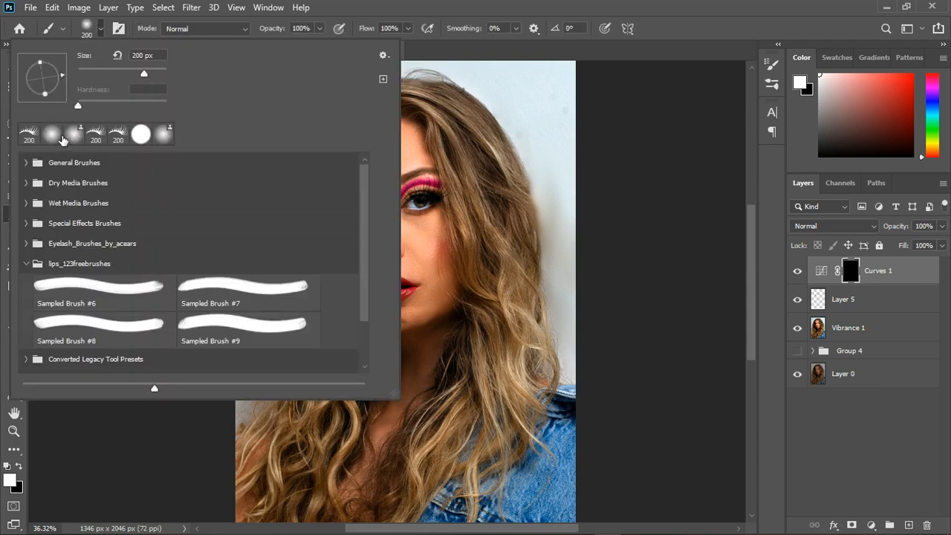
{"action": "left_click", "coordinate": [562, 116]}
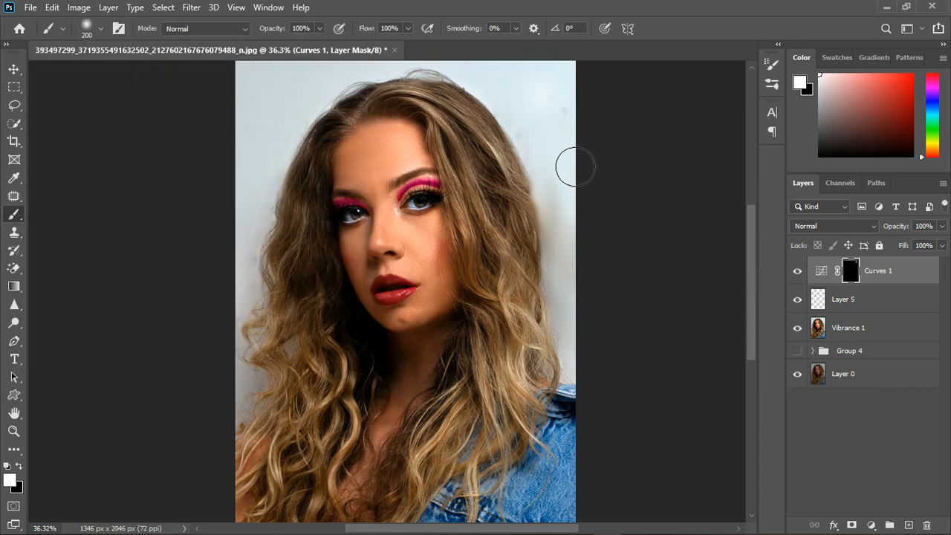
{"action": "key", "text": "bracketleft"}
{"action": "key", "text": "bracketleft"}
{"action": "key", "text": "bracketleft"}
{"action": "key", "text": "bracketleft"}
{"action": "key", "text": "bracketleft"}
{"action": "key", "text": "bracketleft"}
{"action": "key", "text": "bracketleft"}
{"action": "key", "text": "bracketleft"}
- Paint white on the Curves 1 mask to highlight the nose bridge, brow bones, cheek and chin
{"action": "scroll", "coordinate": [381, 211], "scroll_direction": "up", "scroll_amount": 5}
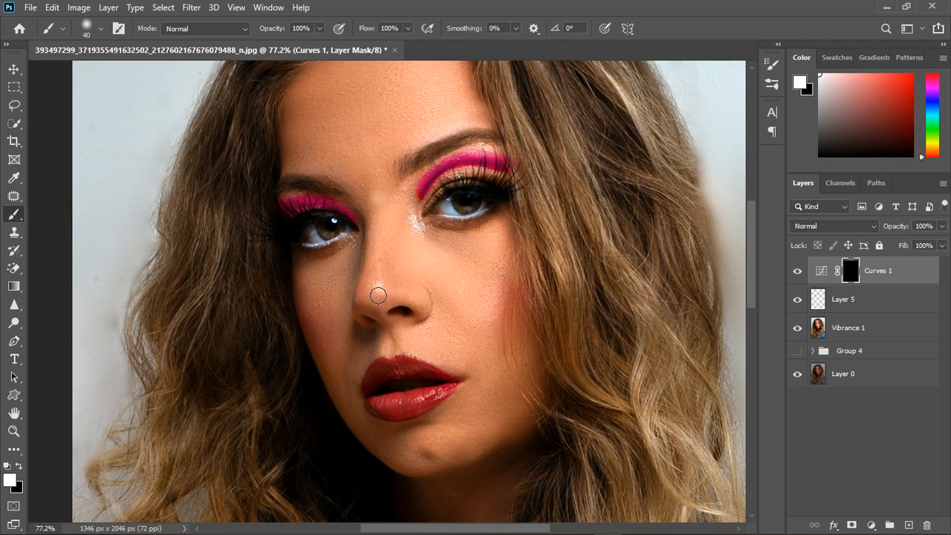
{"action": "left_click_drag", "start_coordinate": [376, 212], "coordinate": [380, 295]}
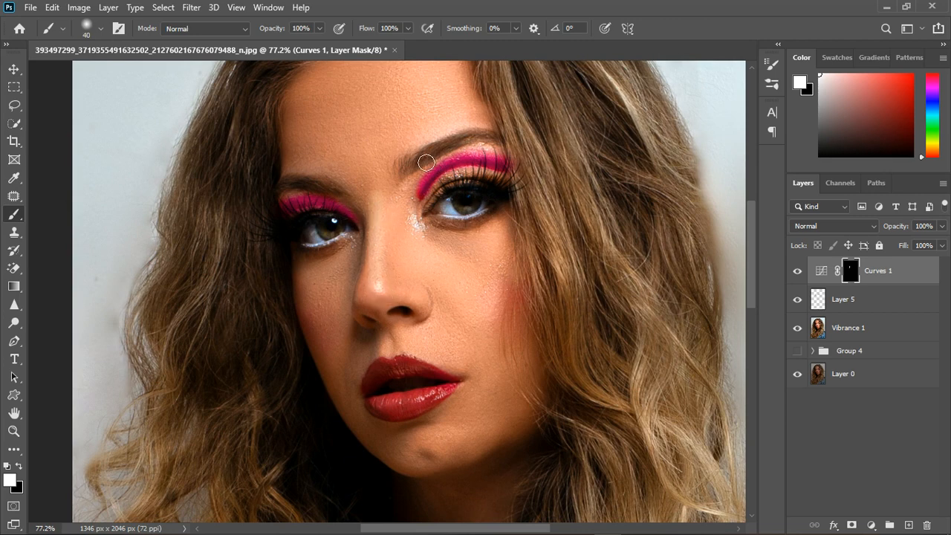
{"action": "left_click_drag", "start_coordinate": [418, 147], "coordinate": [470, 128]}
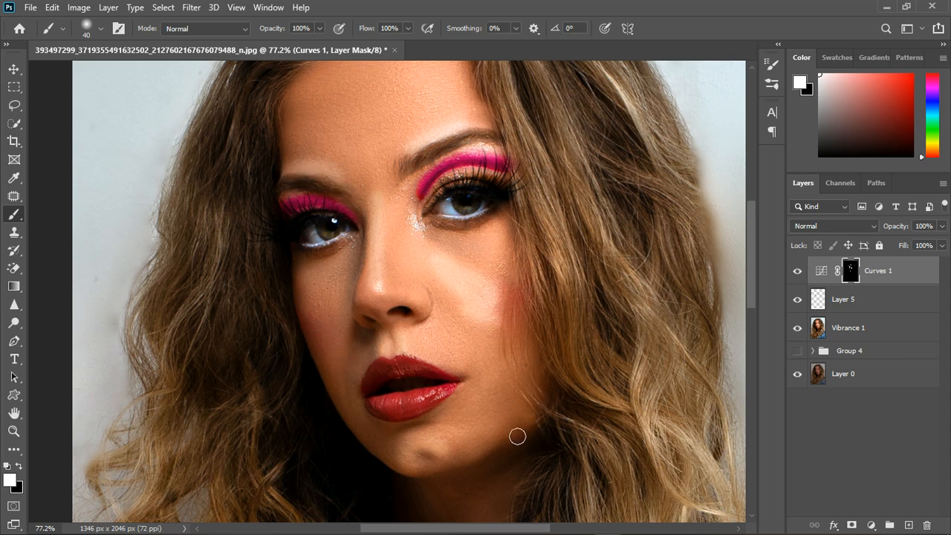
- Reopen the Curves 1 adjustment and raise its RGB midtones further to strengthen the facial highlights
{"action": "scroll", "coordinate": [477, 385], "scroll_direction": "down", "scroll_amount": 4}
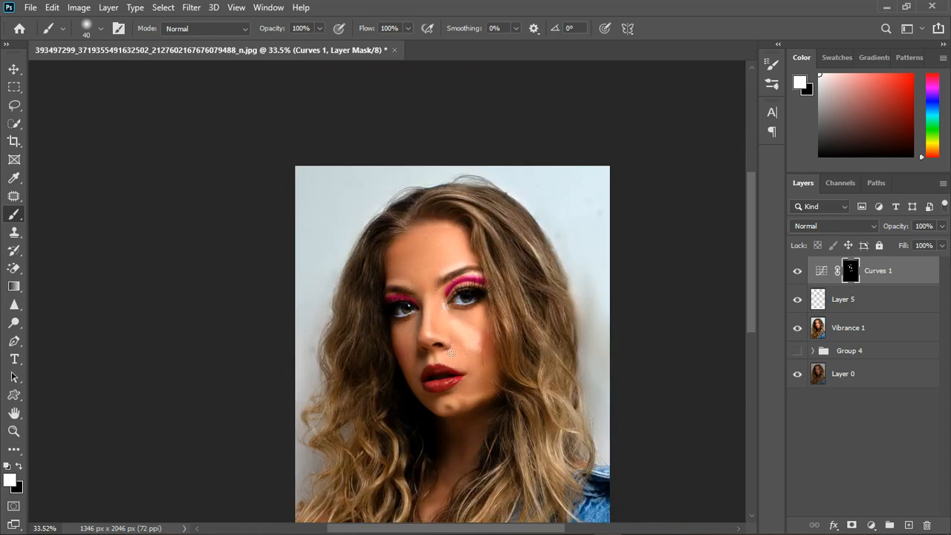
{"action": "scroll", "coordinate": [452, 351], "scroll_direction": "up", "scroll_amount": 3}
{"action": "key", "text": "ctrl+2"}
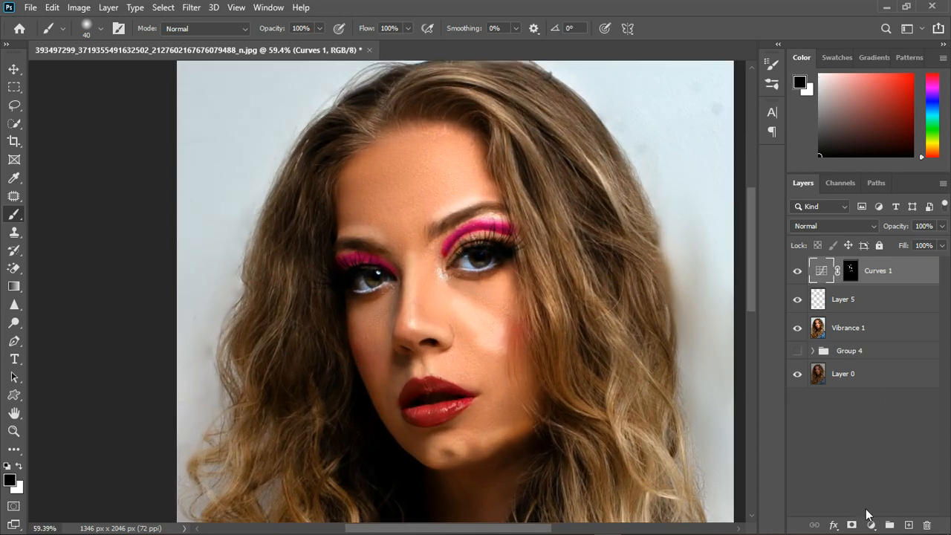
{"action": "double_click", "coordinate": [831, 279]}
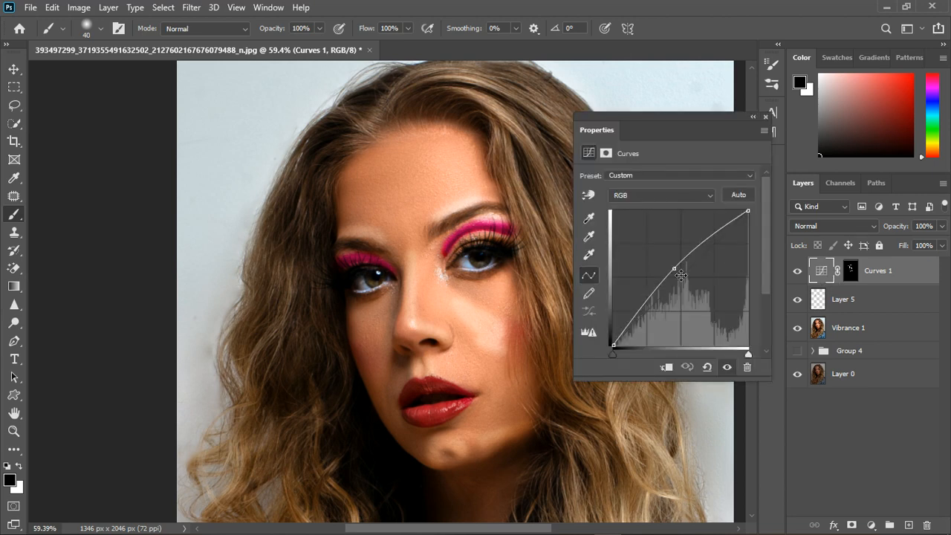
{"action": "left_click_drag", "start_coordinate": [681, 276], "coordinate": [676, 271]}
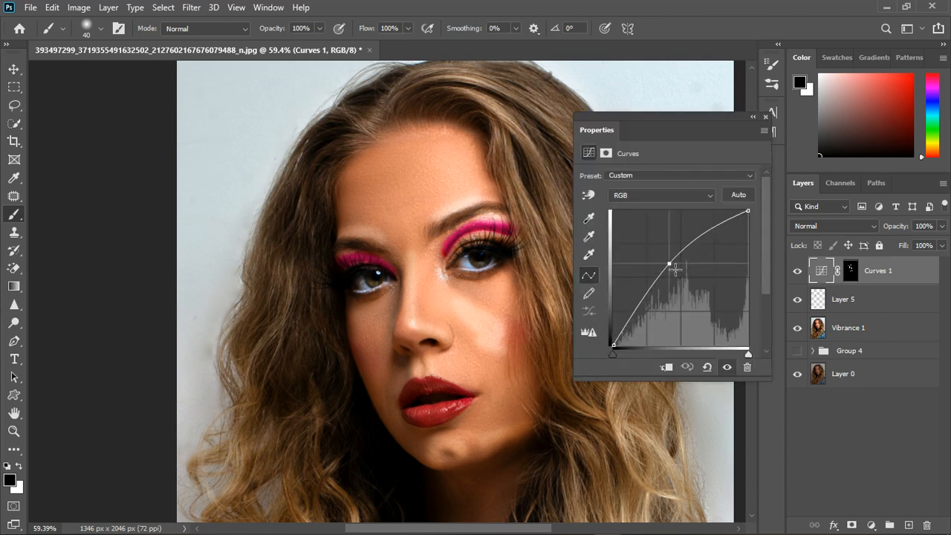
- Add a second Curves adjustment layer above Curves 1 with lowered RGB midtones, and invert its mask to black
{"action": "left_click", "coordinate": [766, 116]}
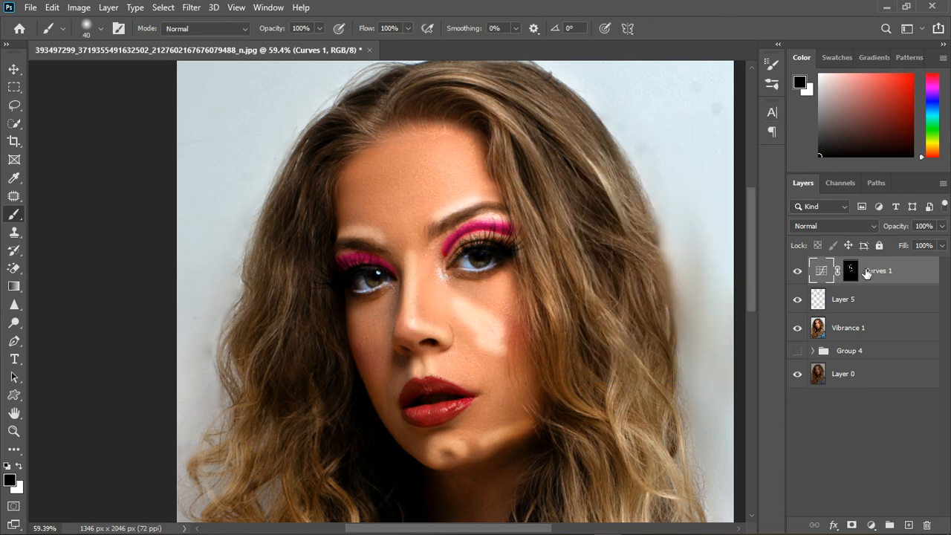
{"action": "left_click", "coordinate": [871, 524]}
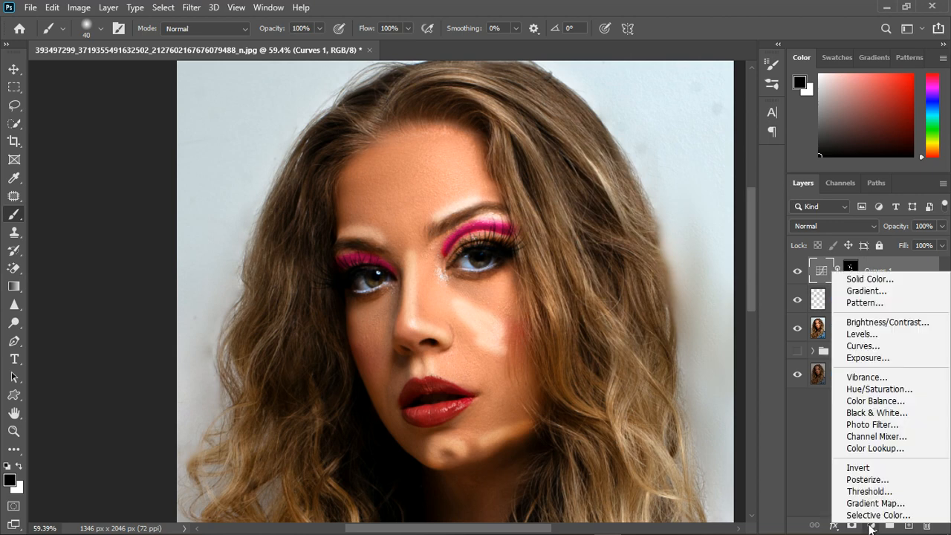
{"action": "left_click", "coordinate": [865, 346]}
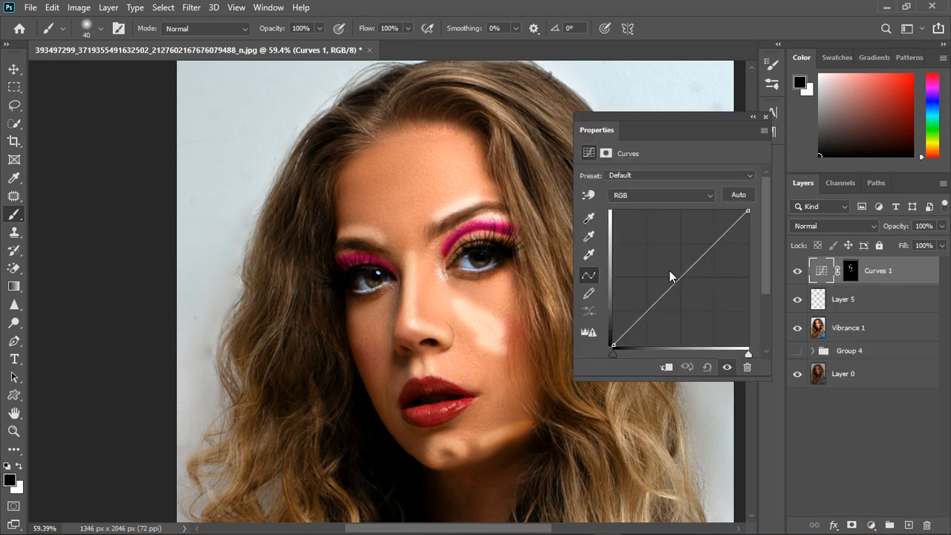
{"action": "left_click_drag", "start_coordinate": [686, 276], "coordinate": [693, 287]}
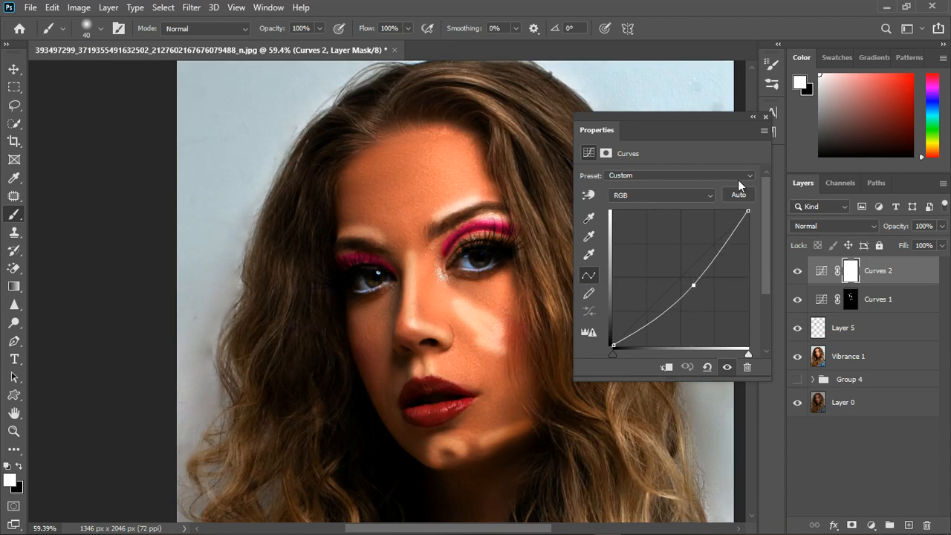
{"action": "left_click", "coordinate": [766, 116]}
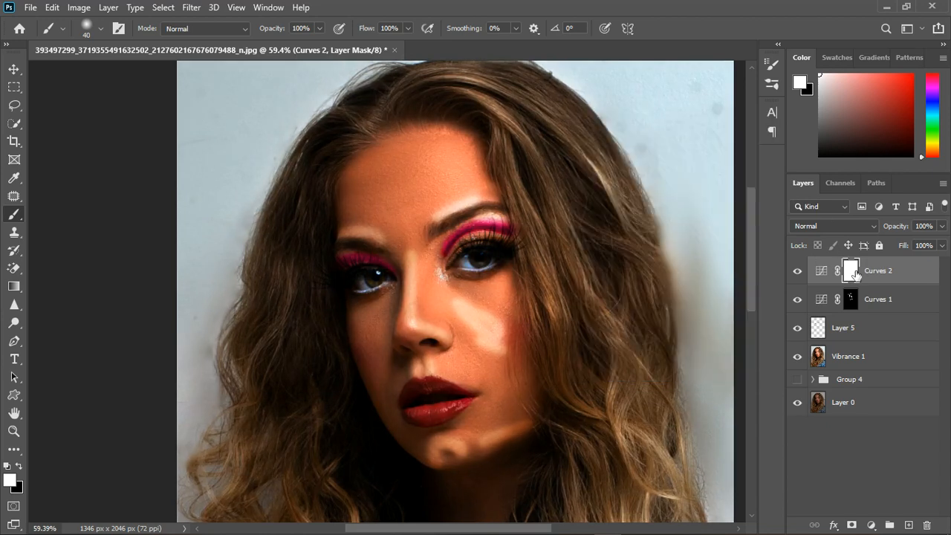
{"action": "key", "text": "ctrl+i"}
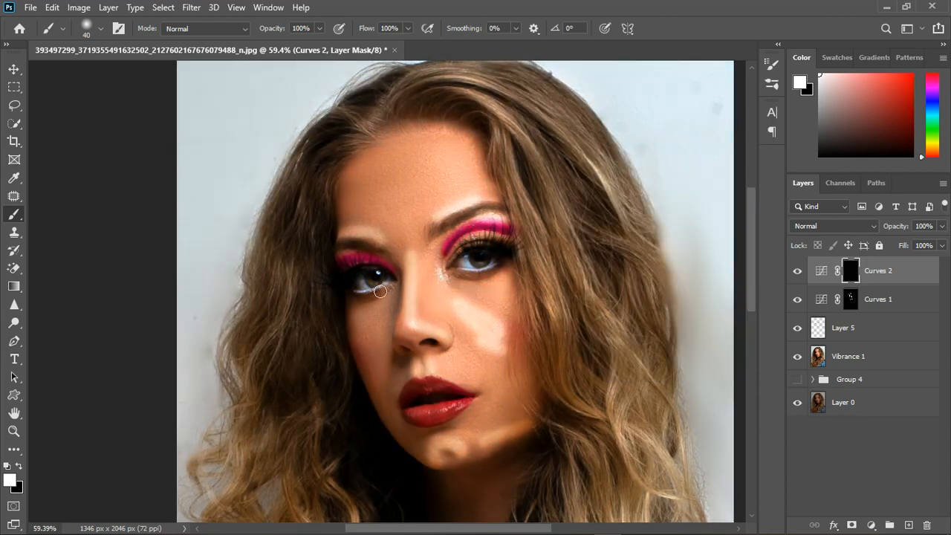
- Paint white on the Curves 2 mask to contour the side of the nose, under the eye, below the cheek, the jaw and the forehead edge
{"action": "scroll", "coordinate": [438, 289], "scroll_direction": "up", "scroll_amount": 3}
{"action": "mouse_move", "coordinate": [435, 268]}
{"action": "left_mouse_down"}
{"action": "mouse_move", "coordinate": [425, 340]}
{"action": "mouse_move", "coordinate": [435, 368]}
{"action": "left_mouse_up"}
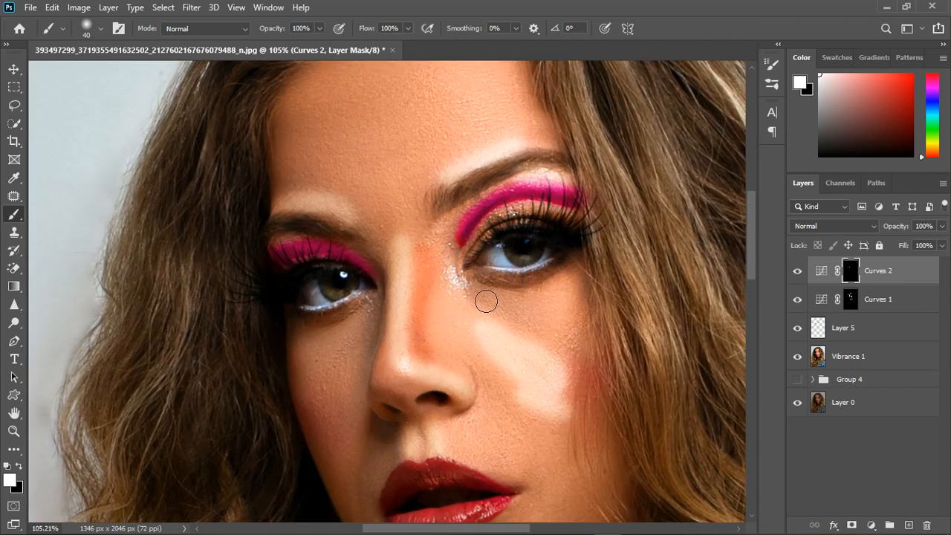
{"action": "mouse_move", "coordinate": [492, 297]}
{"action": "left_mouse_down"}
{"action": "mouse_move", "coordinate": [541, 307]}
{"action": "mouse_move", "coordinate": [551, 322]}
{"action": "left_mouse_up"}
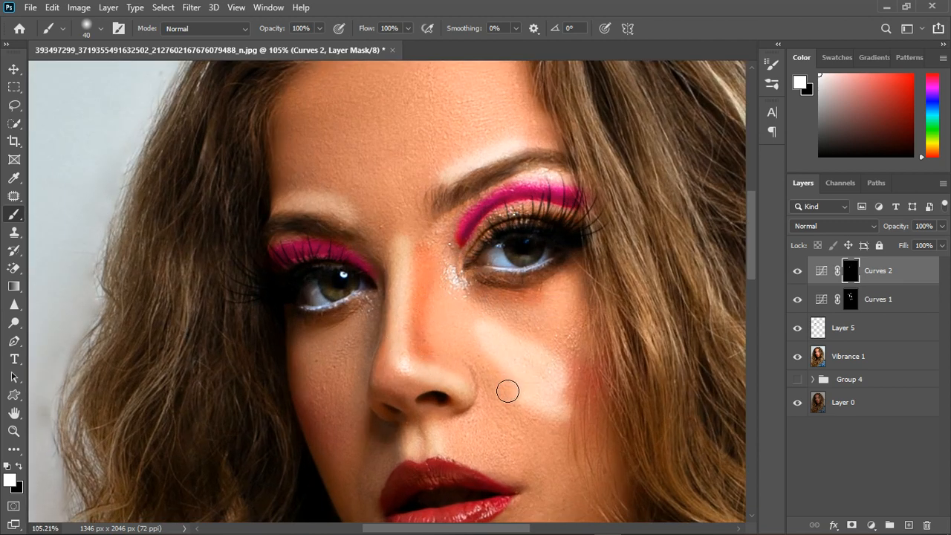
{"action": "left_click_drag", "start_coordinate": [528, 440], "coordinate": [535, 451]}
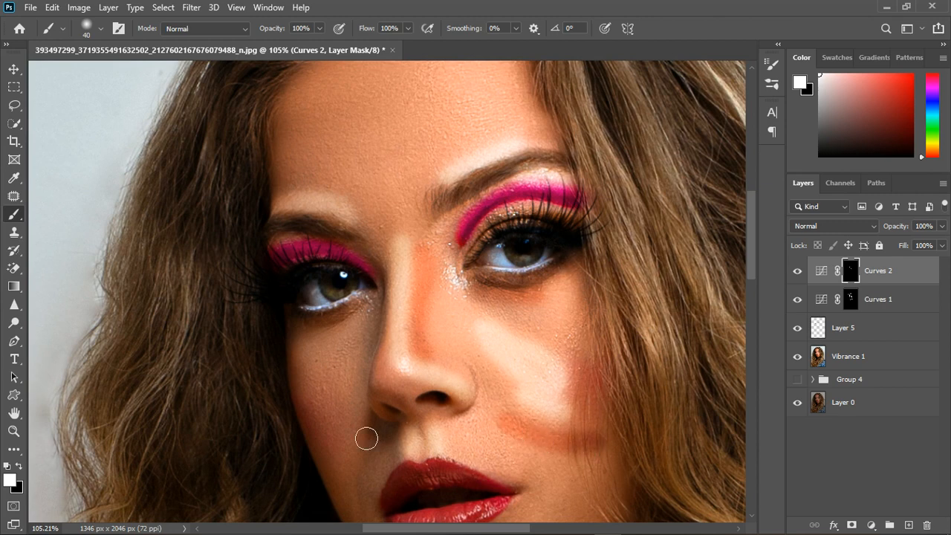
{"action": "scroll", "coordinate": [388, 281], "scroll_direction": "down", "scroll_amount": 4}
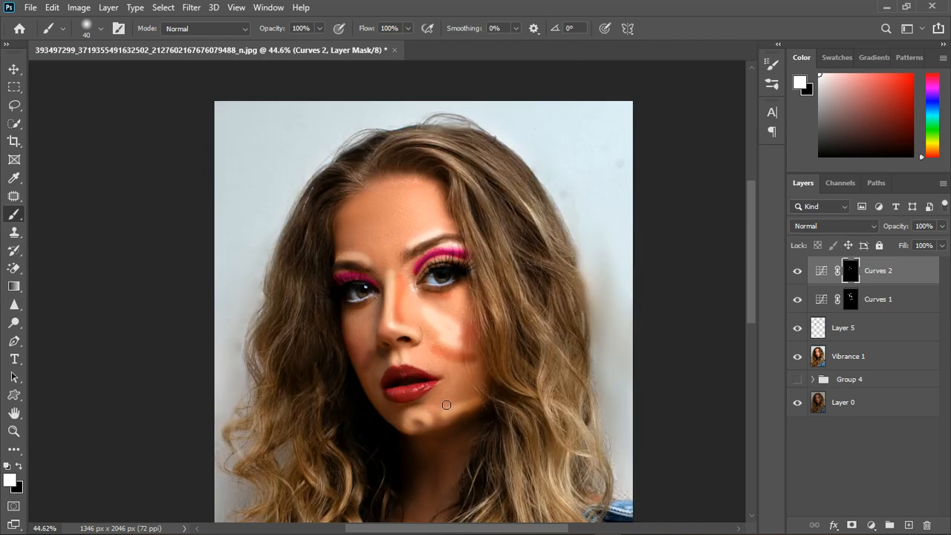
{"action": "left_click_drag", "start_coordinate": [454, 406], "coordinate": [488, 402]}
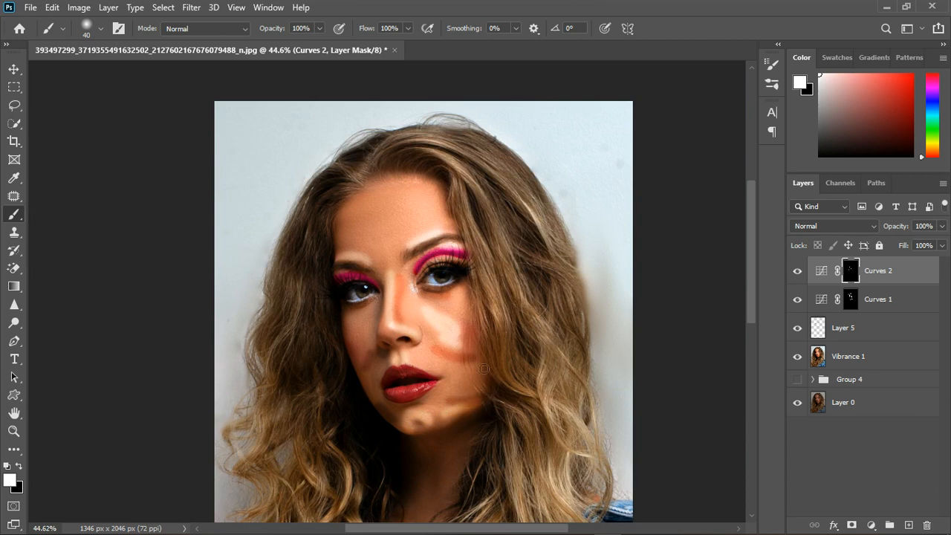
{"action": "left_click_drag", "start_coordinate": [356, 215], "coordinate": [342, 253]}
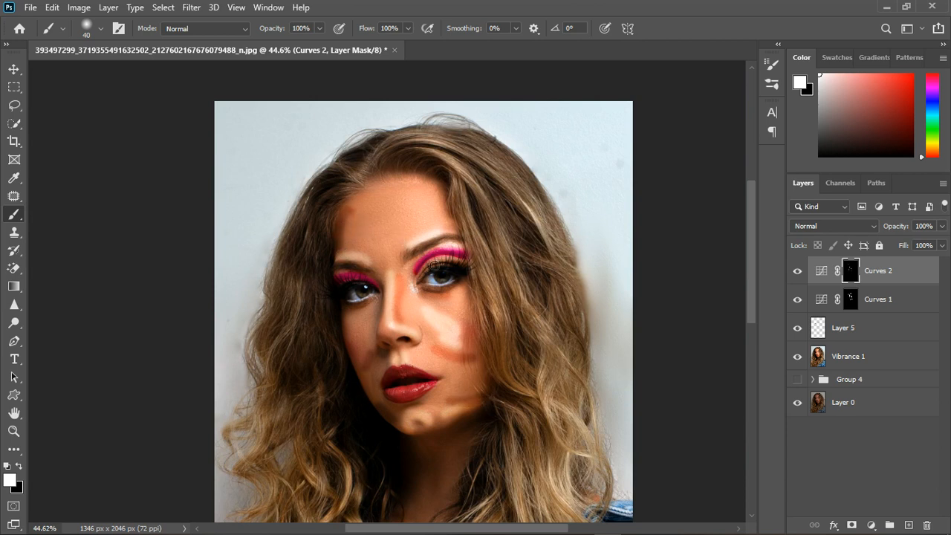
- Paint a white forehead highlight on the Curves 1 mask and set that mask's feather to 12.2 px
{"action": "left_click", "coordinate": [851, 300]}
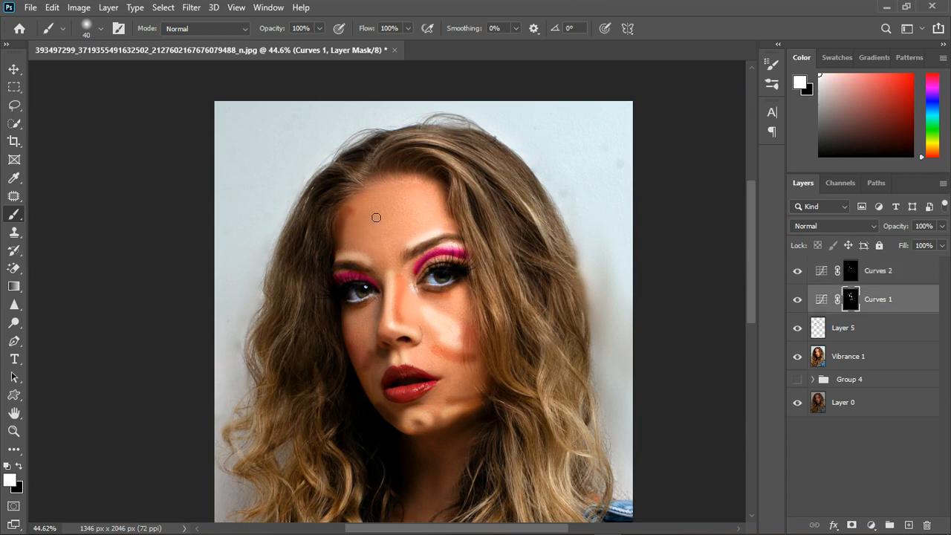
{"action": "left_click_drag", "start_coordinate": [416, 203], "coordinate": [430, 227]}
{"action": "left_click", "coordinate": [269, 9]}
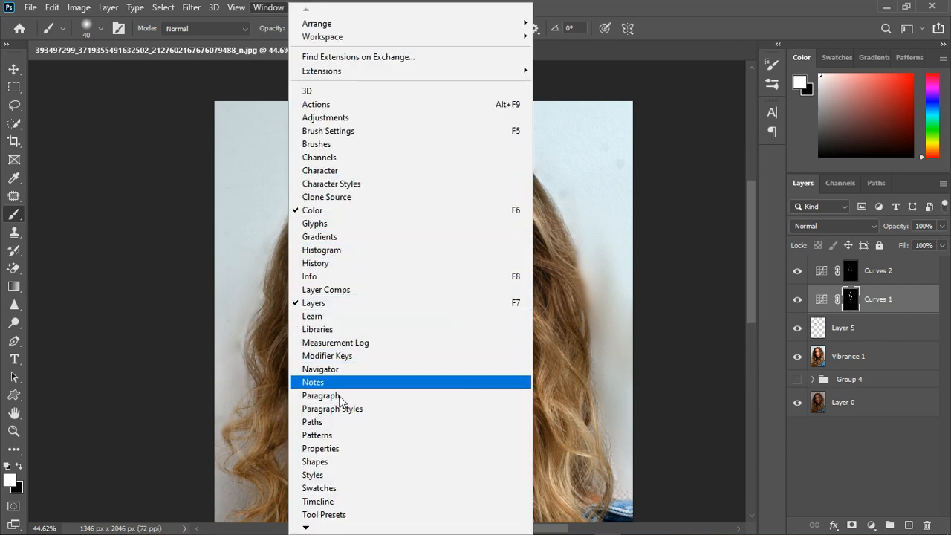
{"action": "left_click", "coordinate": [347, 448]}
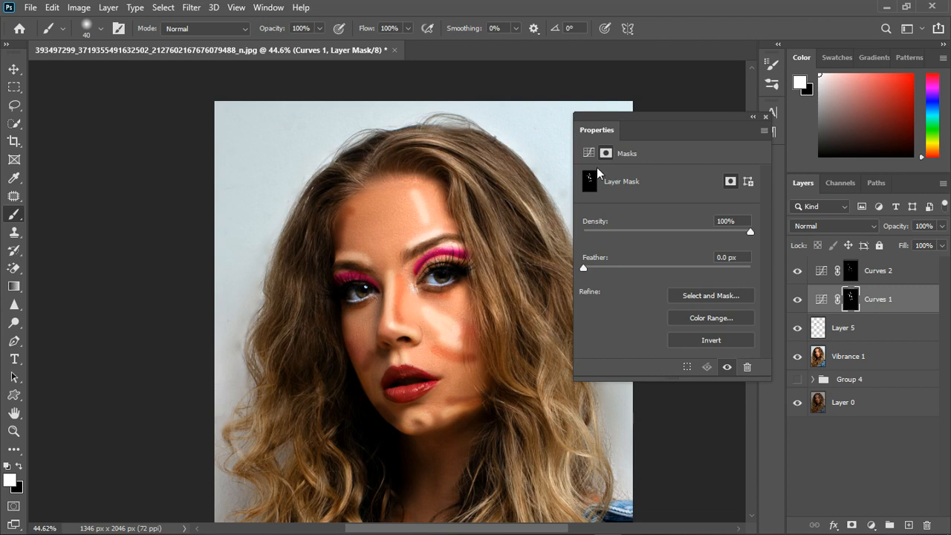
{"action": "left_click_drag", "start_coordinate": [592, 268], "coordinate": [652, 272]}
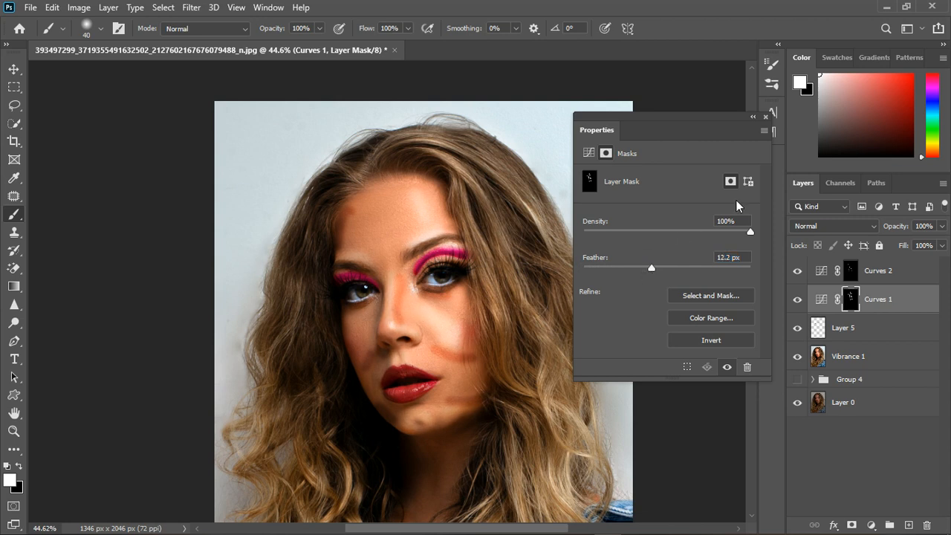
{"action": "left_click", "coordinate": [765, 118]}
- Feather the Curves 2 layer mask slightly to soften the edges of the painted contour shadows
{"action": "left_click", "coordinate": [852, 280]}
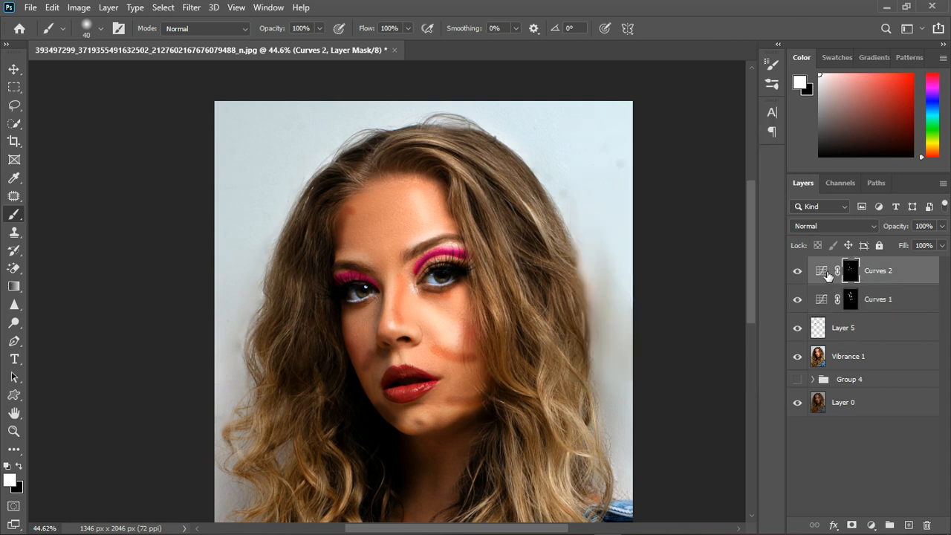
{"action": "double_click", "coordinate": [821, 271]}
{"action": "left_click", "coordinate": [609, 150]}
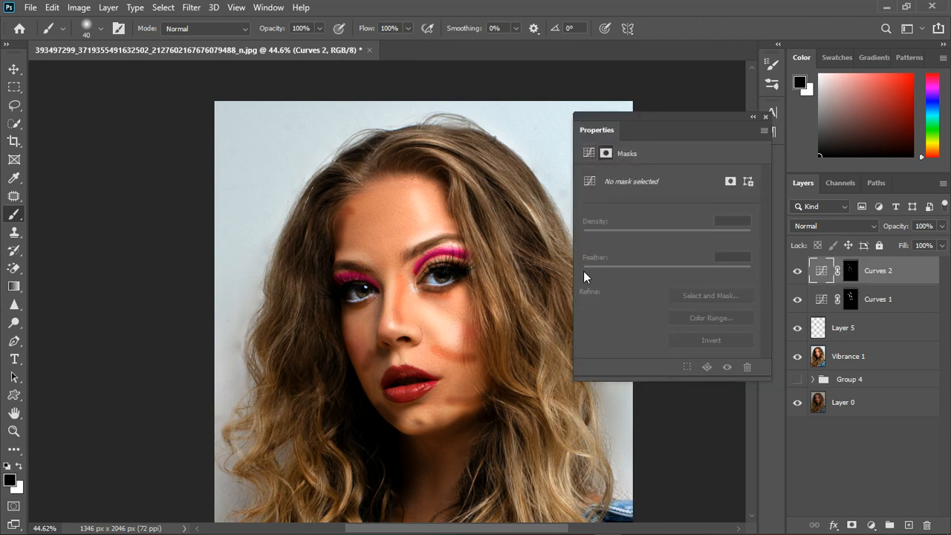
{"action": "left_click", "coordinate": [847, 273]}
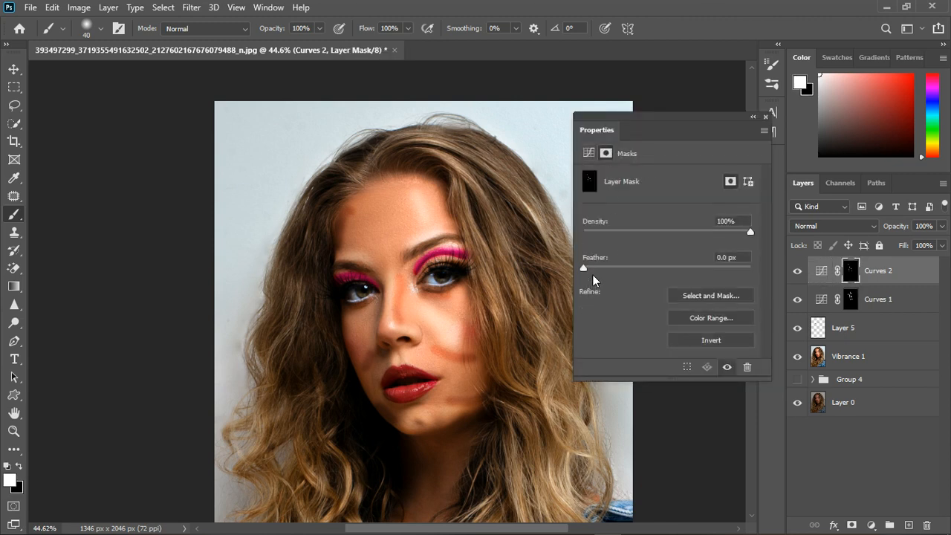
{"action": "left_click_drag", "start_coordinate": [588, 268], "coordinate": [608, 268]}
{"action": "left_click", "coordinate": [766, 119]}
{"action": "scroll", "coordinate": [400, 281], "scroll_direction": "down", "scroll_amount": 5}
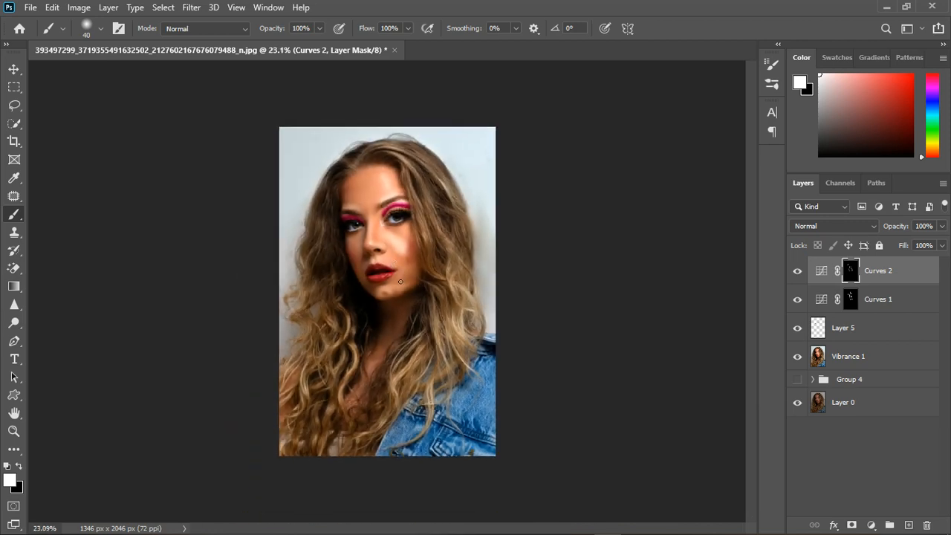
- Reopen the Curves 1 mask properties and increase its feather a little to soften the highlights further
{"action": "double_click", "coordinate": [859, 302]}
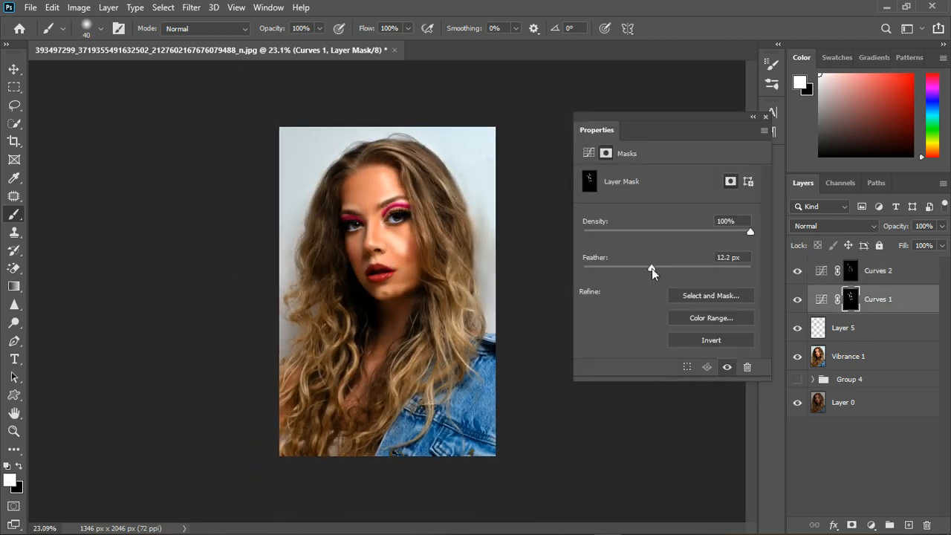
{"action": "left_click_drag", "start_coordinate": [652, 268], "coordinate": [659, 270]}
{"action": "left_click", "coordinate": [765, 116]}
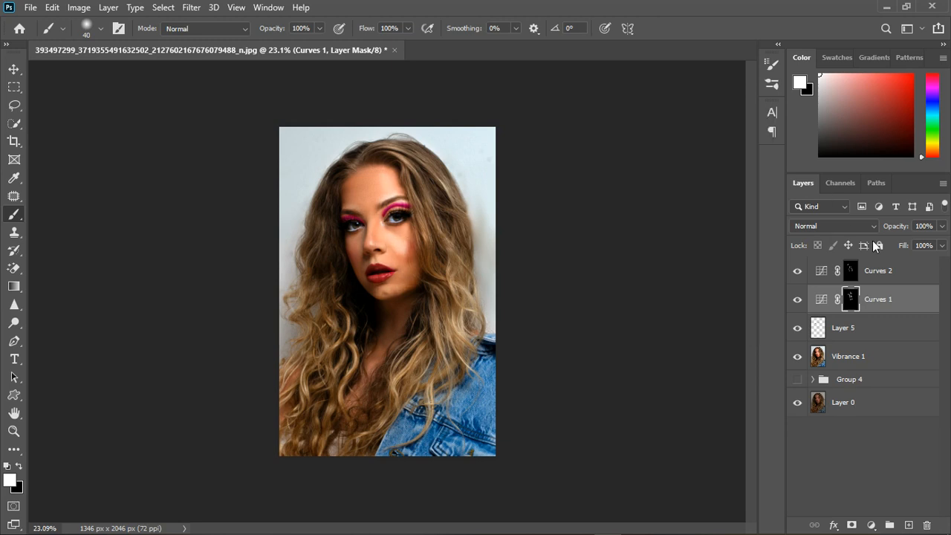
- Group the Curves 1 and Curves 2 layers together and check the group's effect on the portrait
{"action": "left_click", "coordinate": [892, 271], "text": "shift"}
{"action": "left_click", "coordinate": [891, 525]}
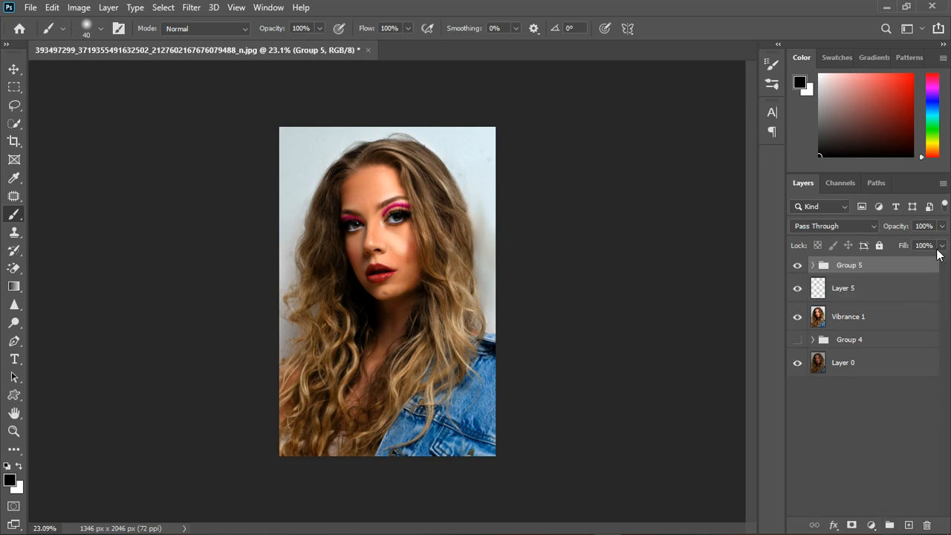
{"action": "left_click", "coordinate": [800, 269]}
{"action": "scroll", "coordinate": [359, 221], "scroll_direction": "up", "scroll_amount": 4}
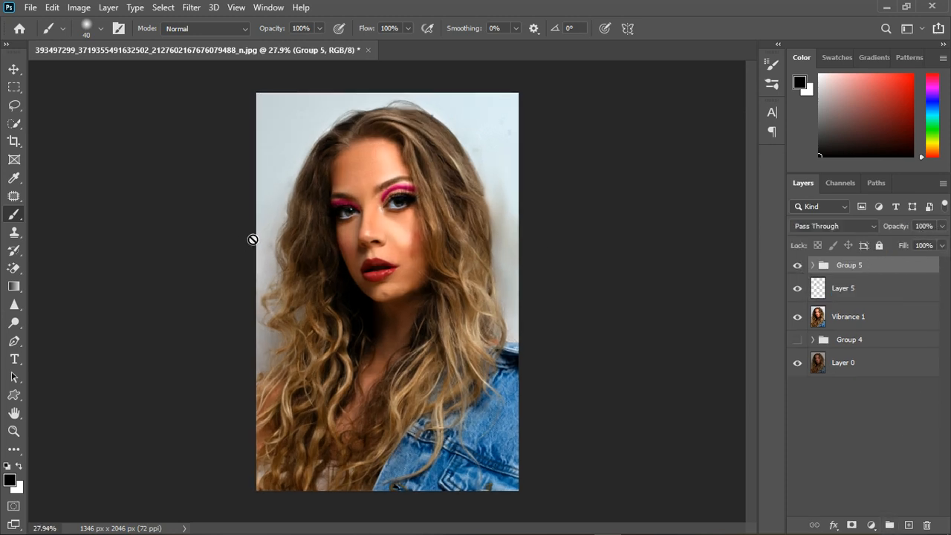
- Lower the opacity of the Curves group to 76% and toggle its visibility to compare the contouring
{"action": "left_click", "coordinate": [942, 226]}
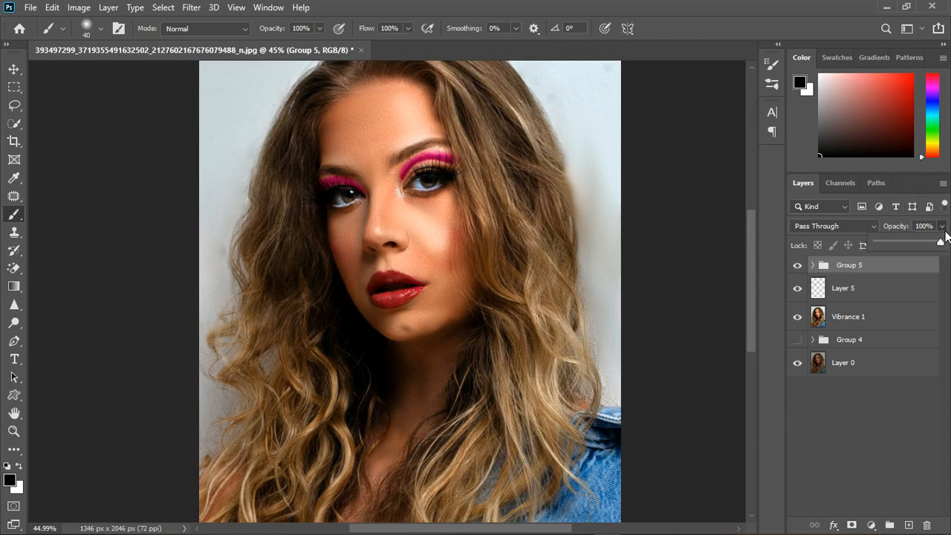
{"action": "left_click_drag", "start_coordinate": [941, 246], "coordinate": [936, 247]}
{"action": "left_click_drag", "start_coordinate": [935, 246], "coordinate": [926, 247]}
{"action": "left_click", "coordinate": [803, 270]}
{"action": "left_click", "coordinate": [803, 270]}
{"action": "scroll", "coordinate": [399, 281], "scroll_direction": "down", "scroll_amount": 2}
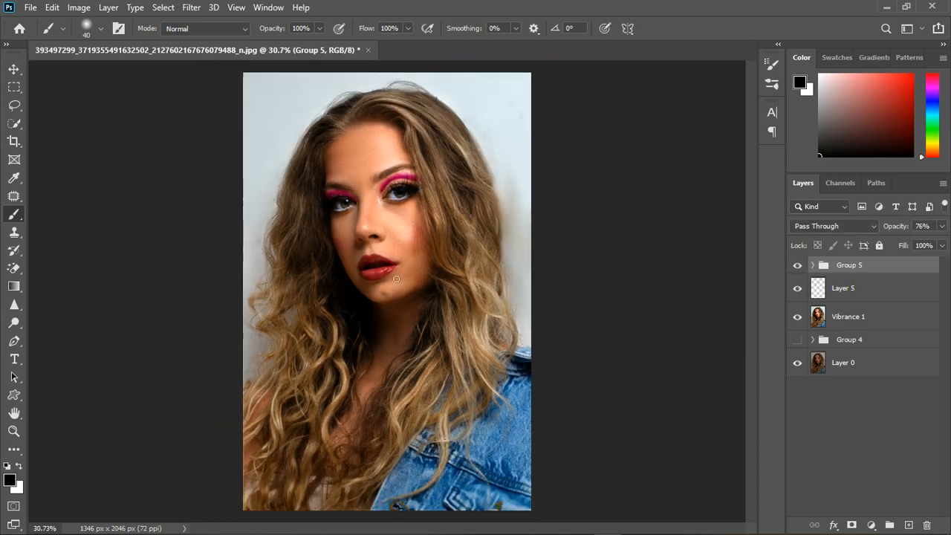
{"action": "scroll", "coordinate": [382, 302], "scroll_direction": "down", "scroll_amount": 1}
{"action": "scroll", "coordinate": [381, 301], "scroll_direction": "down", "scroll_amount": 1}
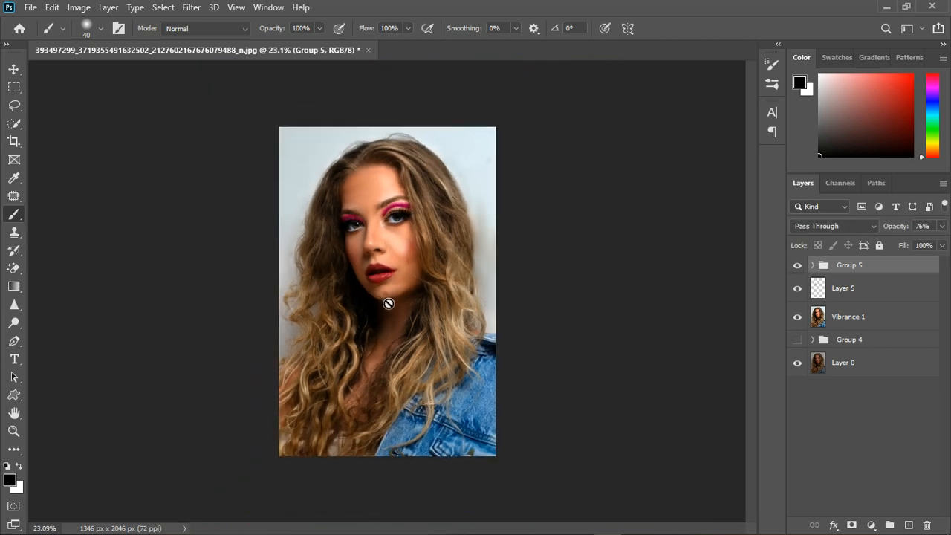
- Stamp Group 5, Layer 5 and Vibrance 1 into a merged top layer, keeping the originals hidden, and compare it with the original photo
{"action": "left_click", "coordinate": [887, 305]}
{"action": "left_click", "coordinate": [886, 299], "text": "ctrl"}
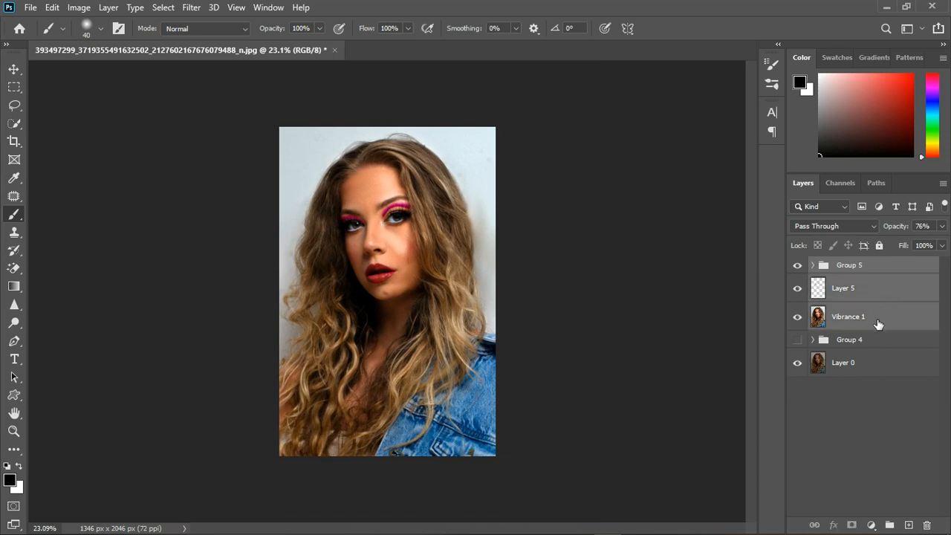
{"action": "key", "text": "ctrl+shift+alt+e"}
{"action": "left_click", "coordinate": [798, 318]}
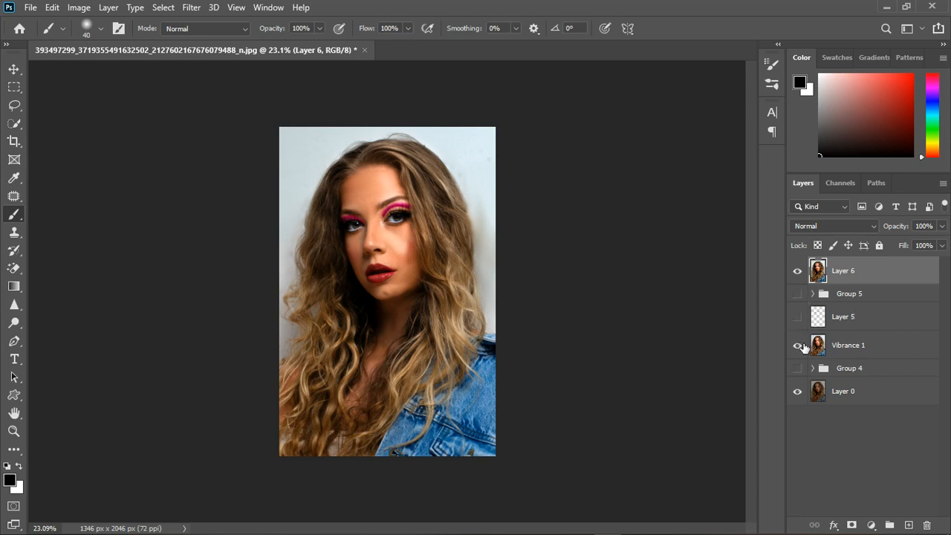
{"action": "left_click", "coordinate": [799, 345]}
{"action": "left_click", "coordinate": [801, 272]}
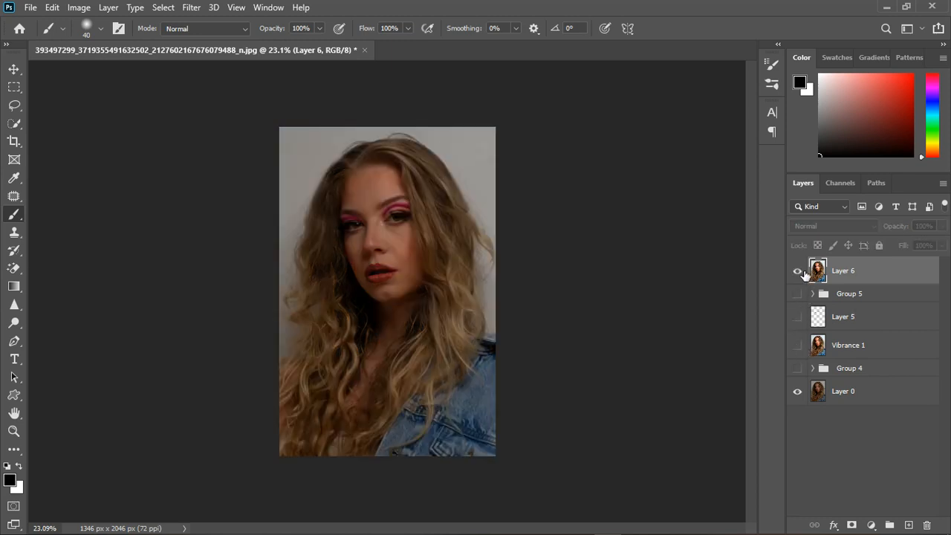
{"action": "left_click", "coordinate": [799, 272]}
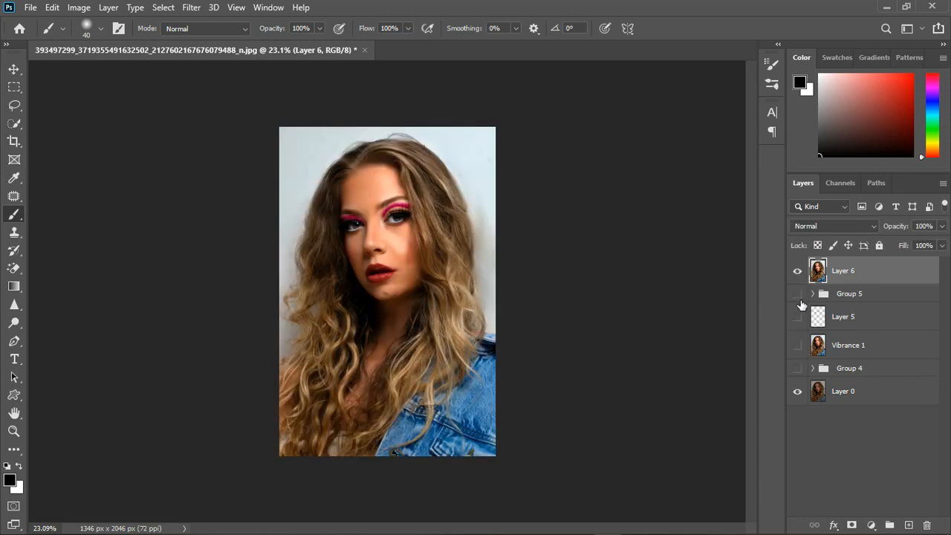